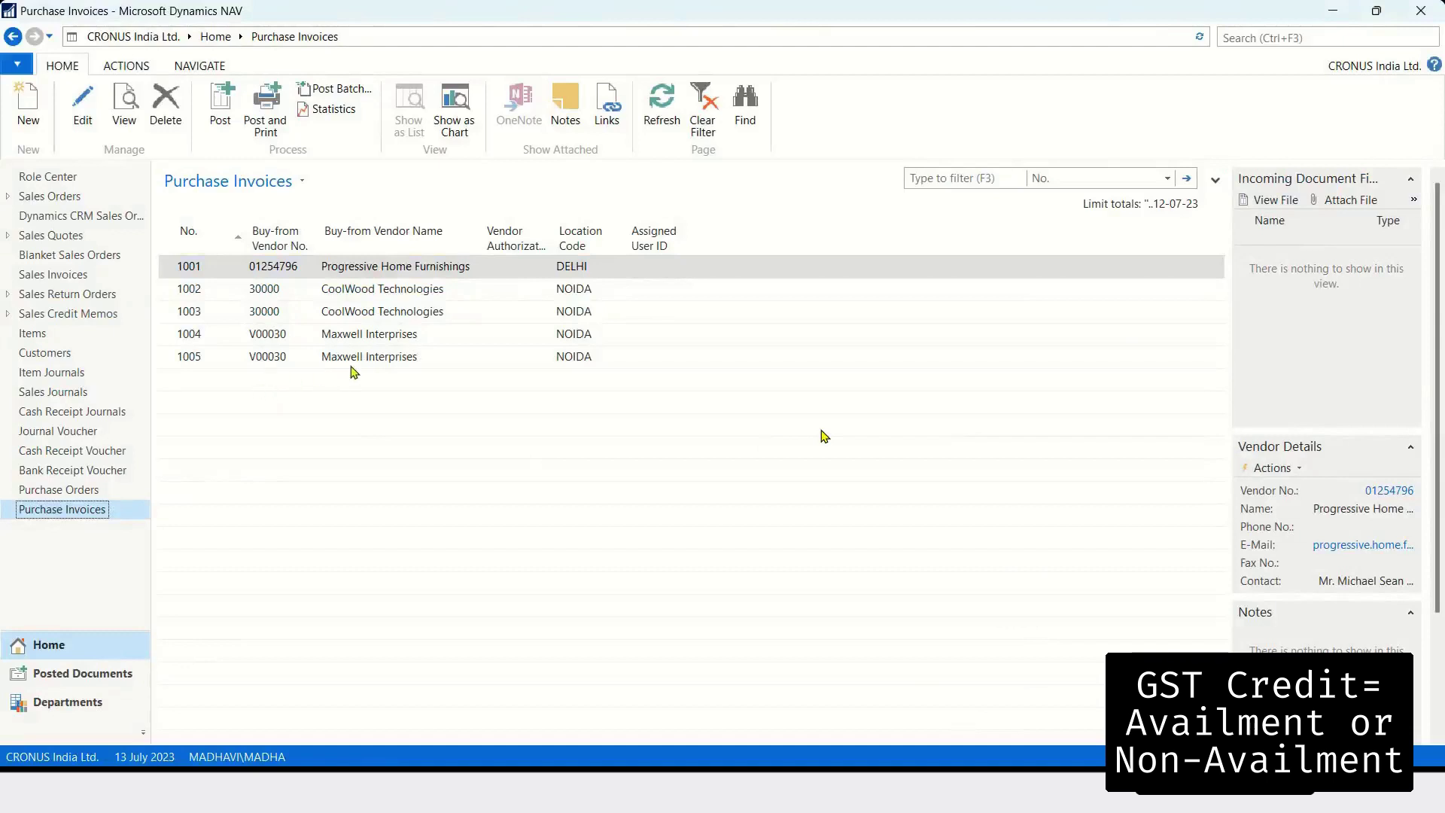
- Open purchase invoice 1005 for editing and switch to the preceding invoice, 1004
left_click(352, 365)
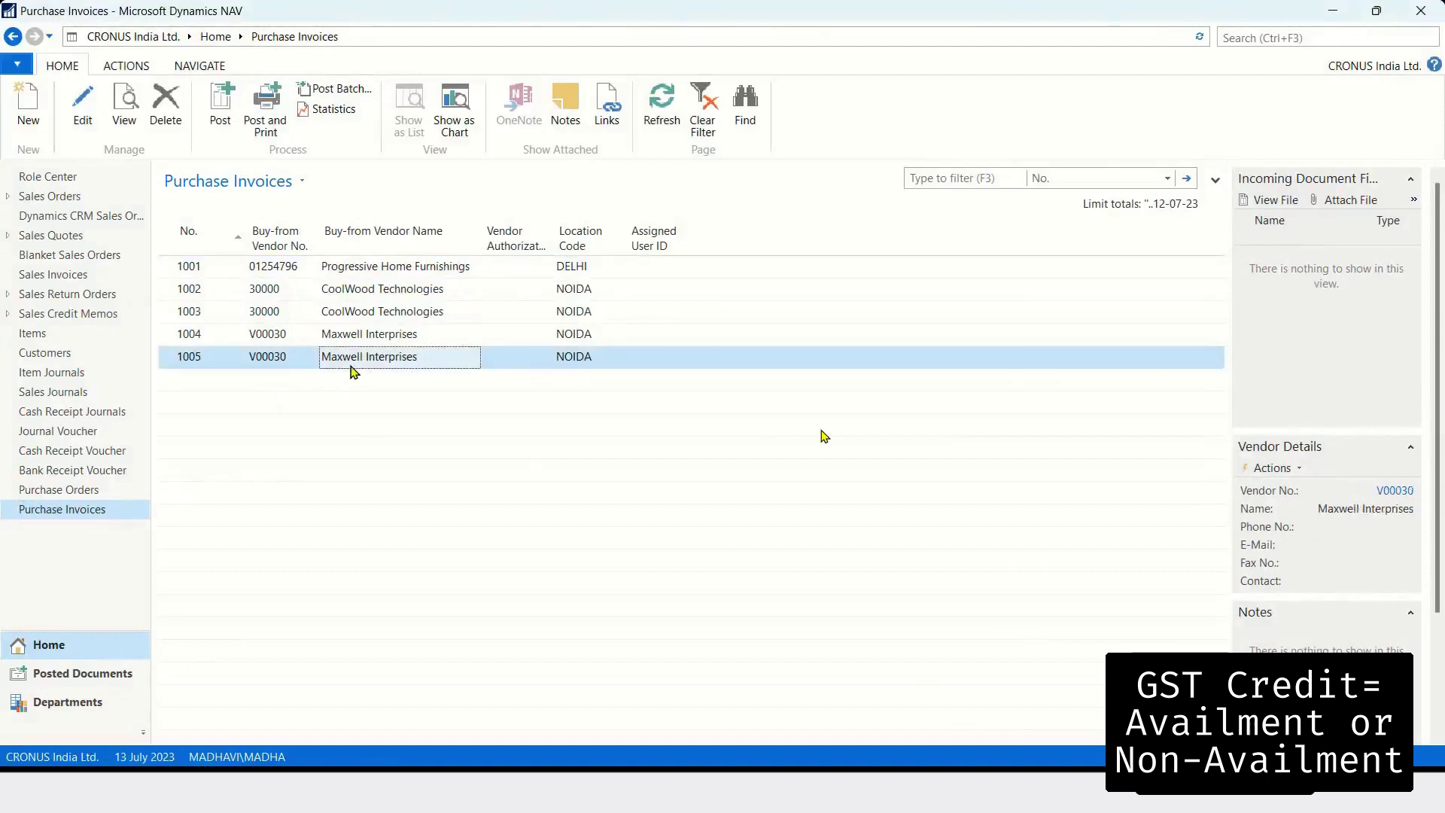
left_click(75, 114)
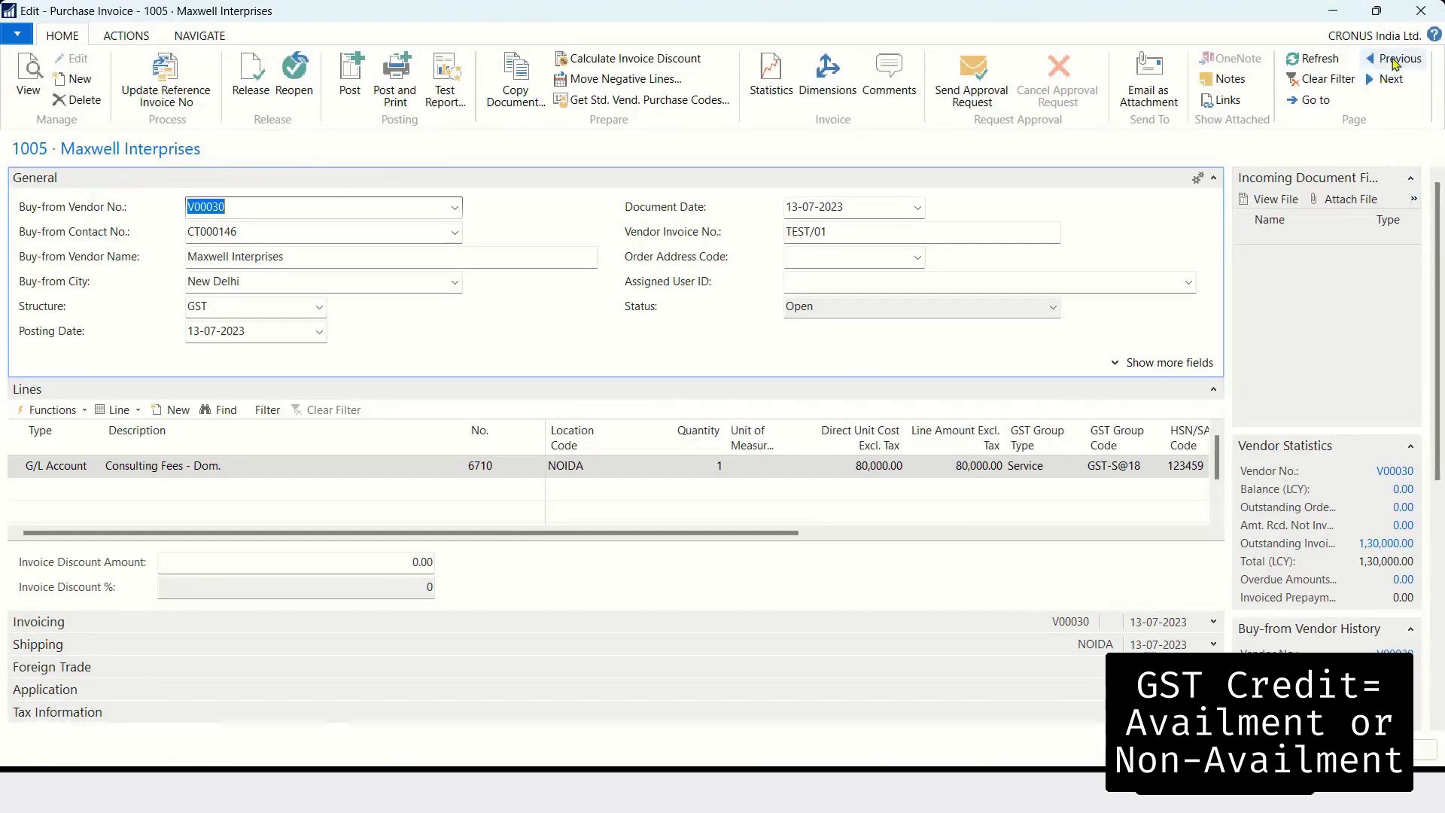
left_click(1394, 61)
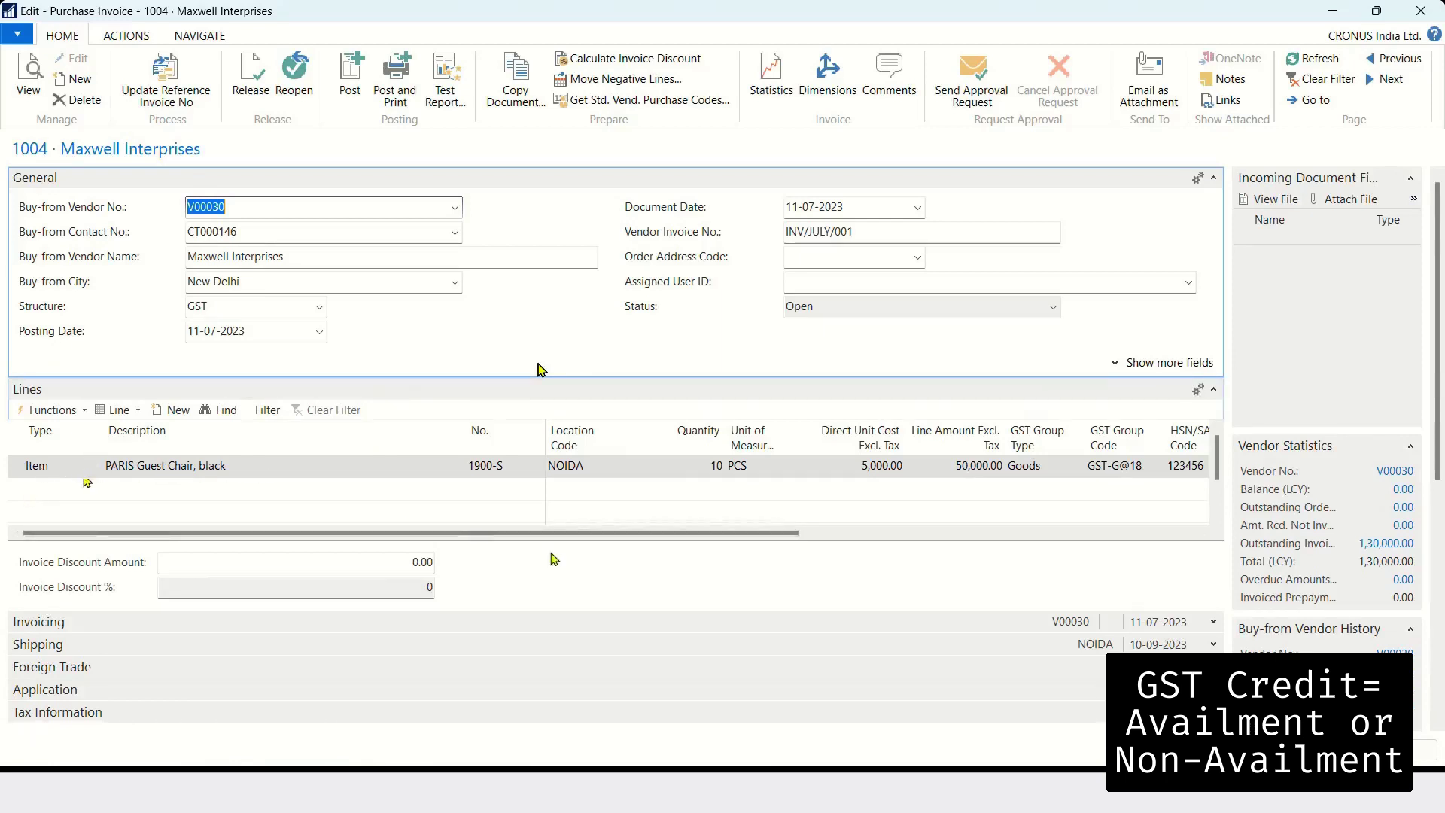
- Examine the GST Credit field and its available options on the PARIS Guest Chair line of invoice 1004
left_click_drag(589, 541, 956, 536)
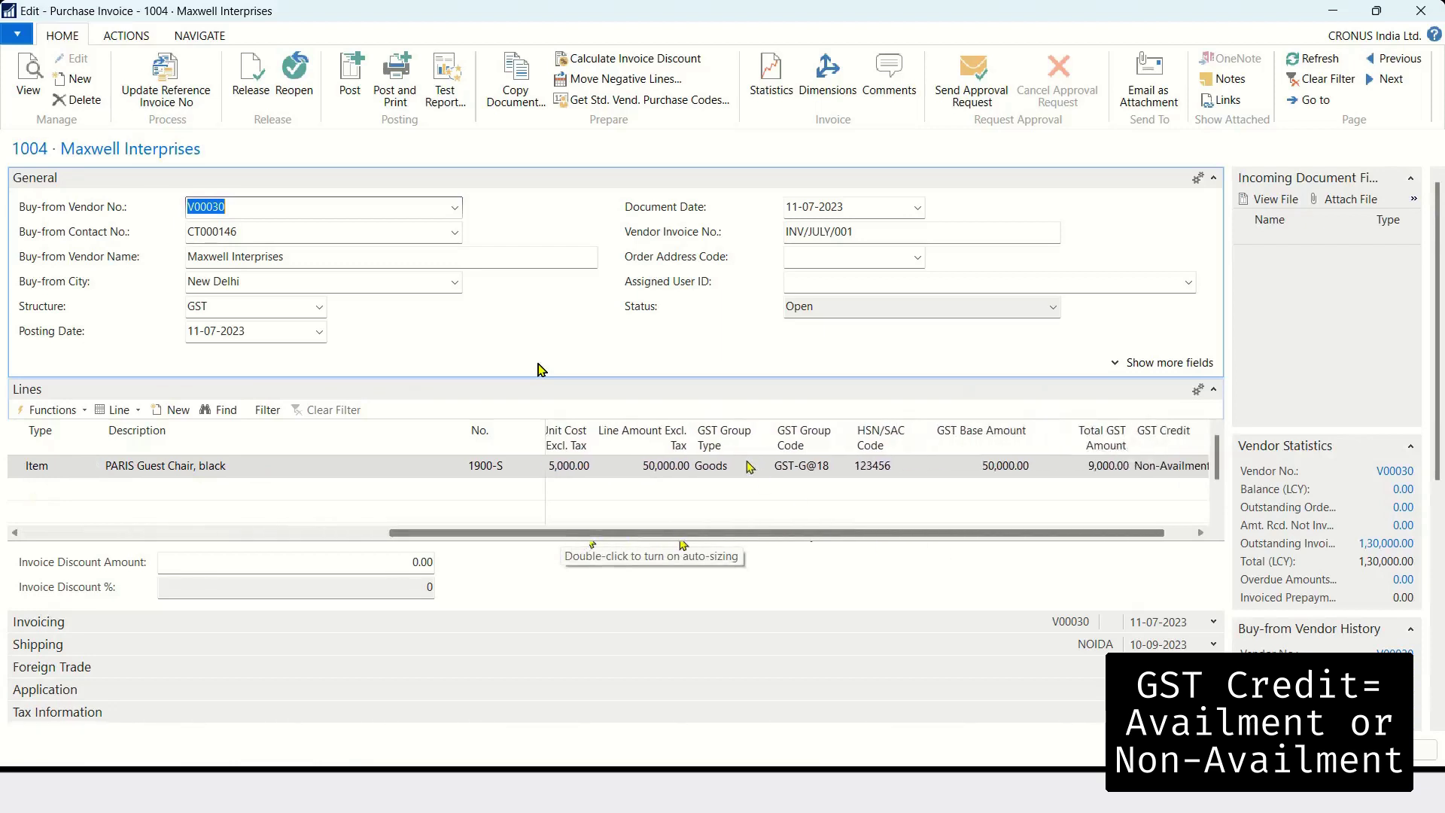
left_click(811, 462)
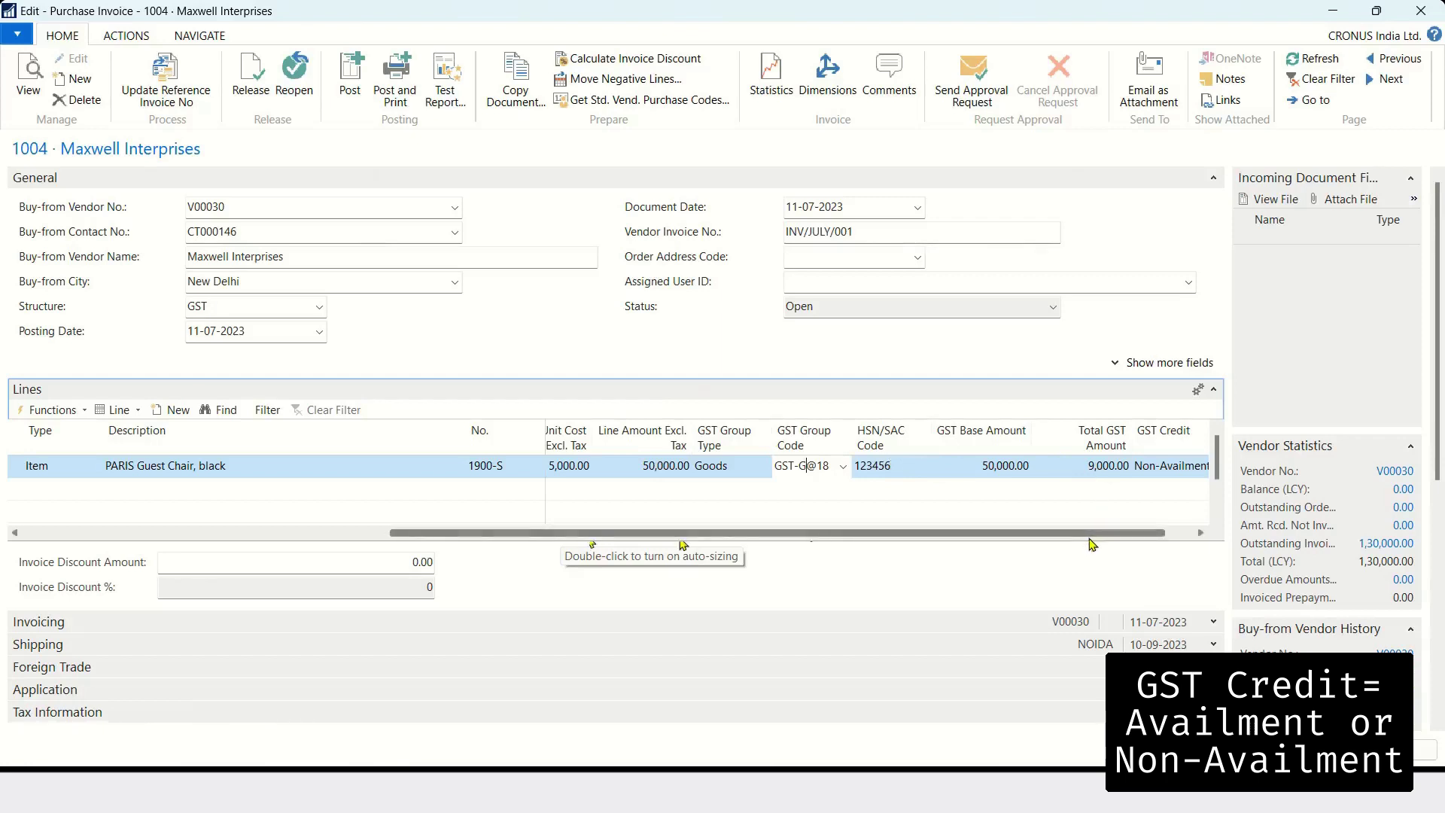
scroll(1090, 536, "right", 1)
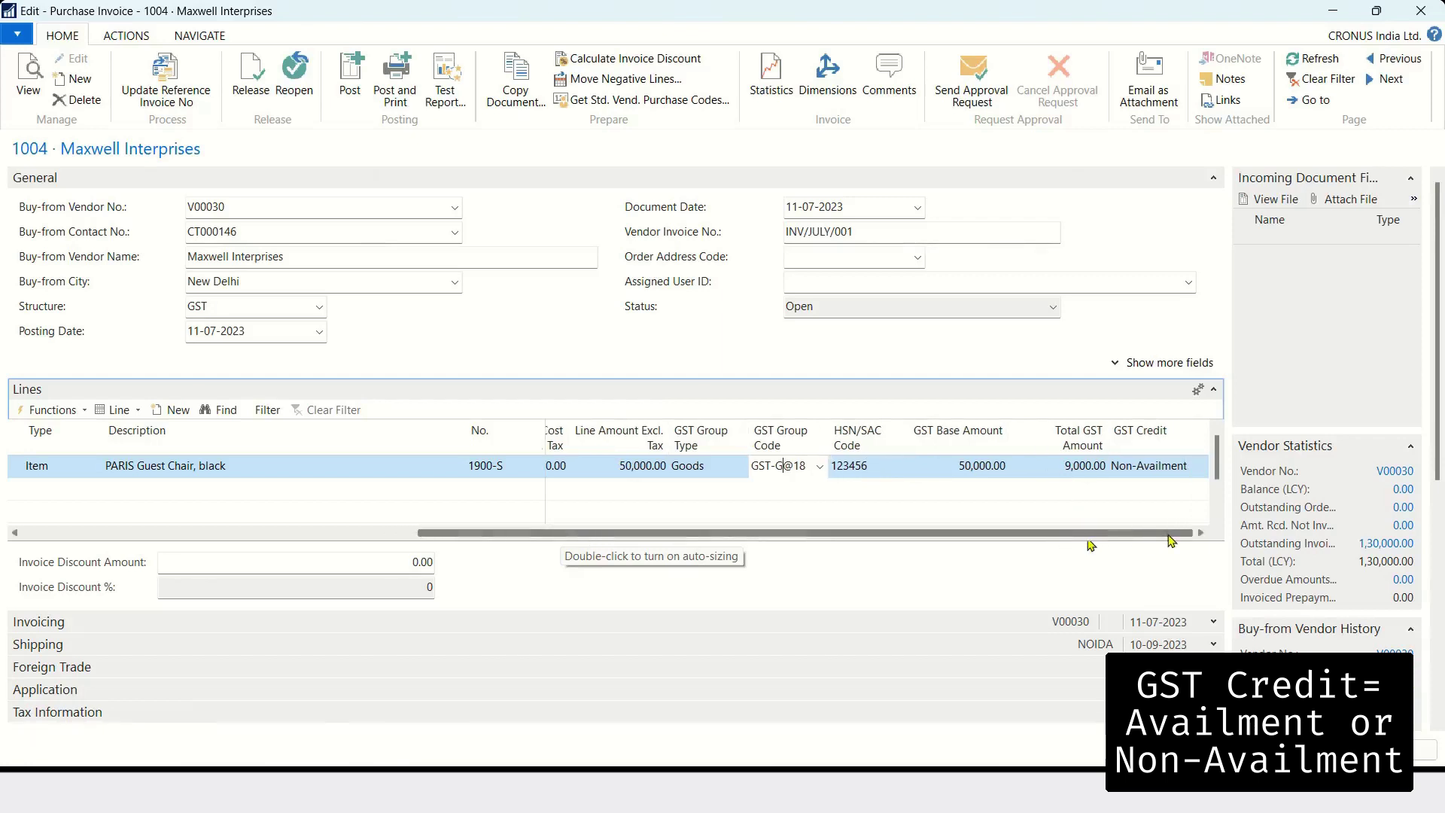
left_click(1154, 466)
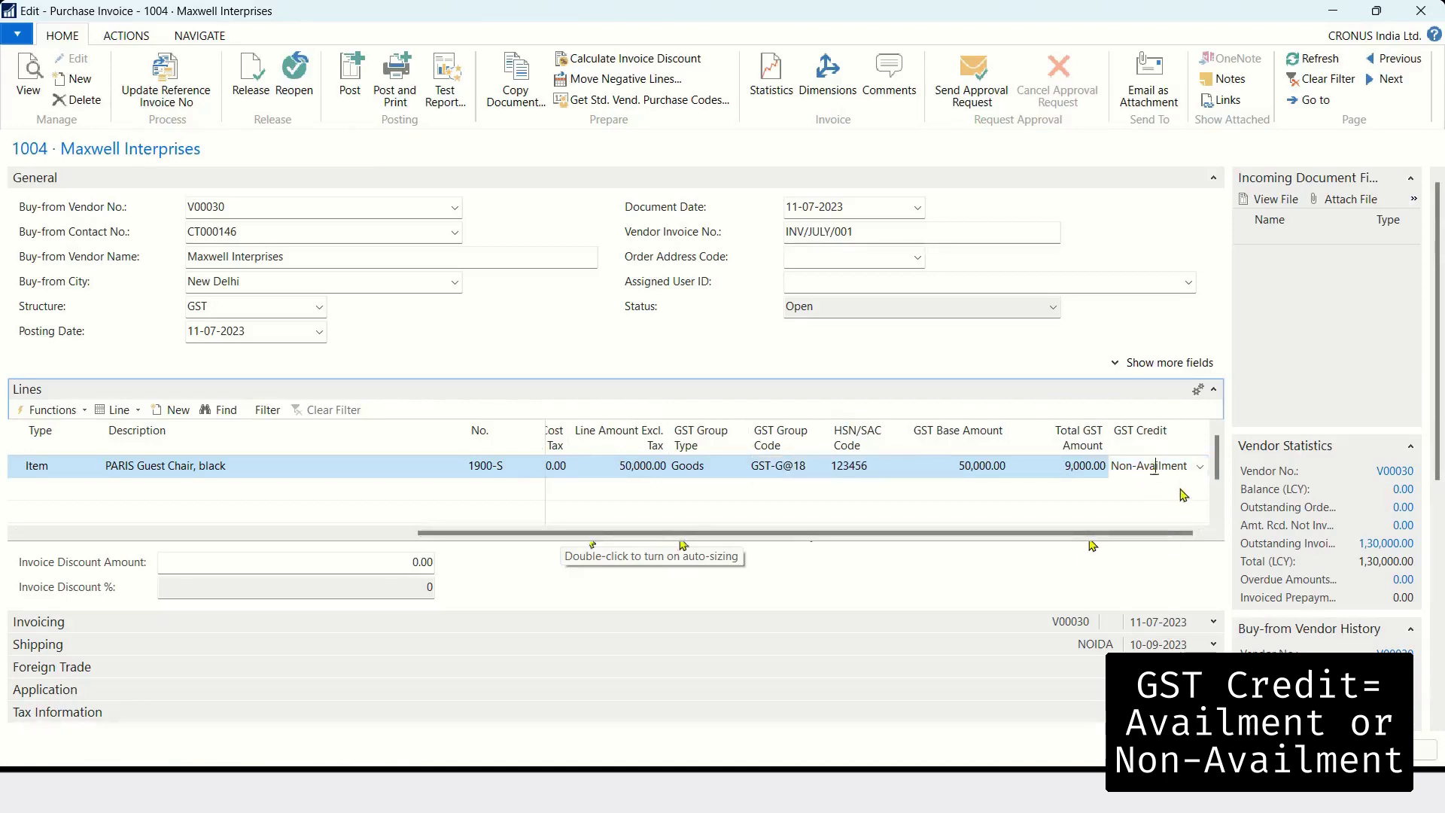
left_click(1173, 466)
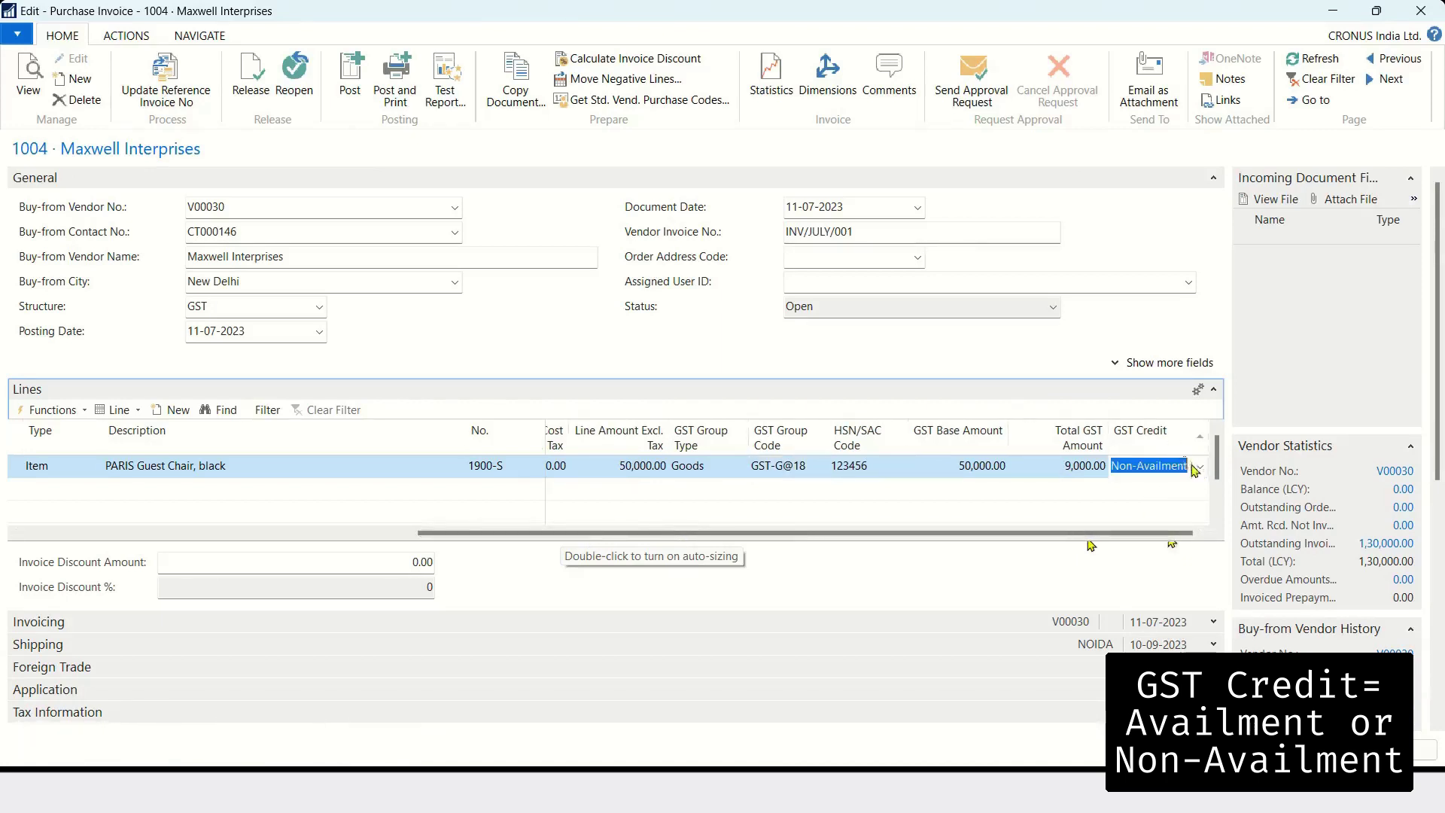
left_click(1199, 468)
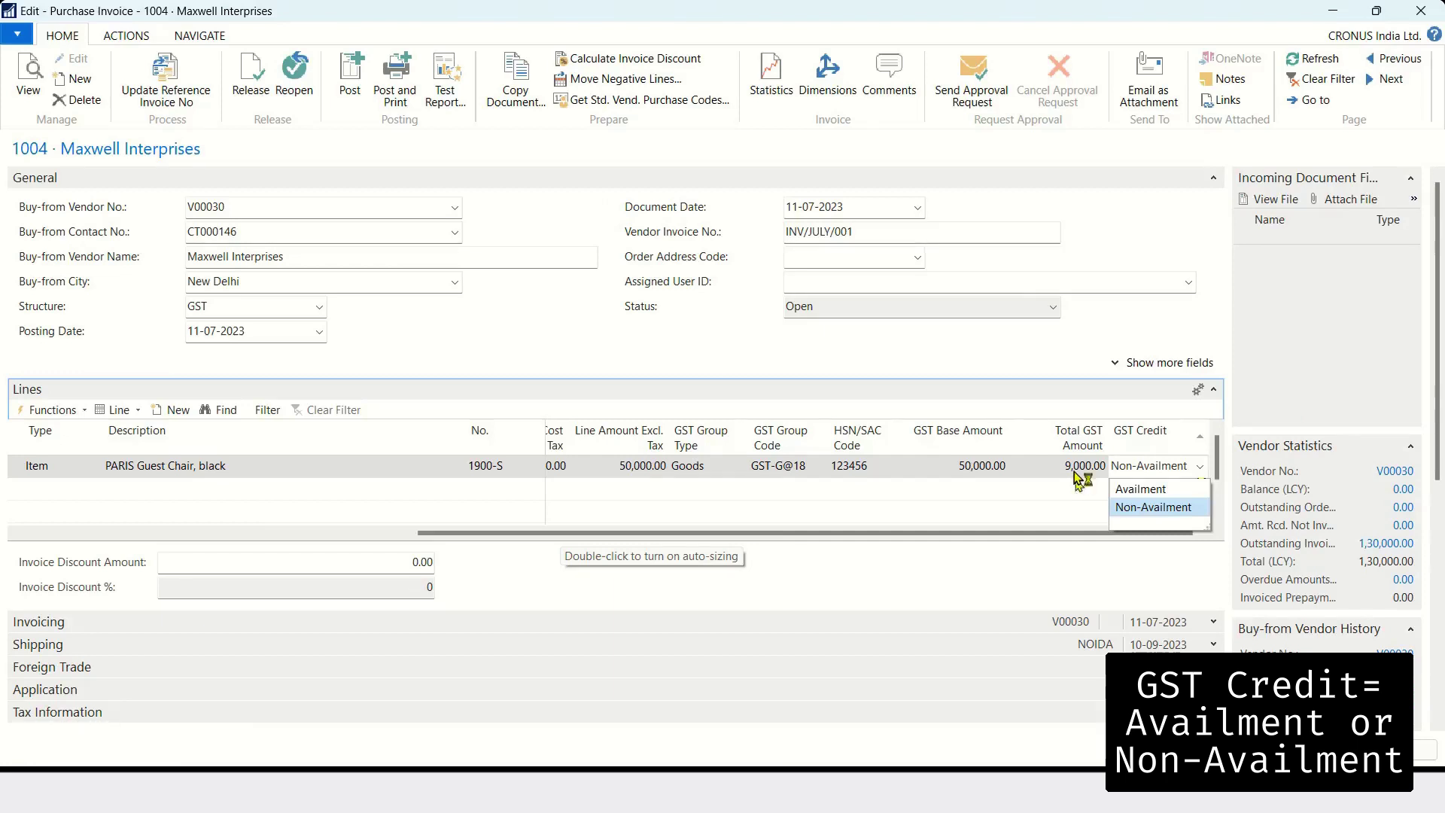
left_click(1120, 460)
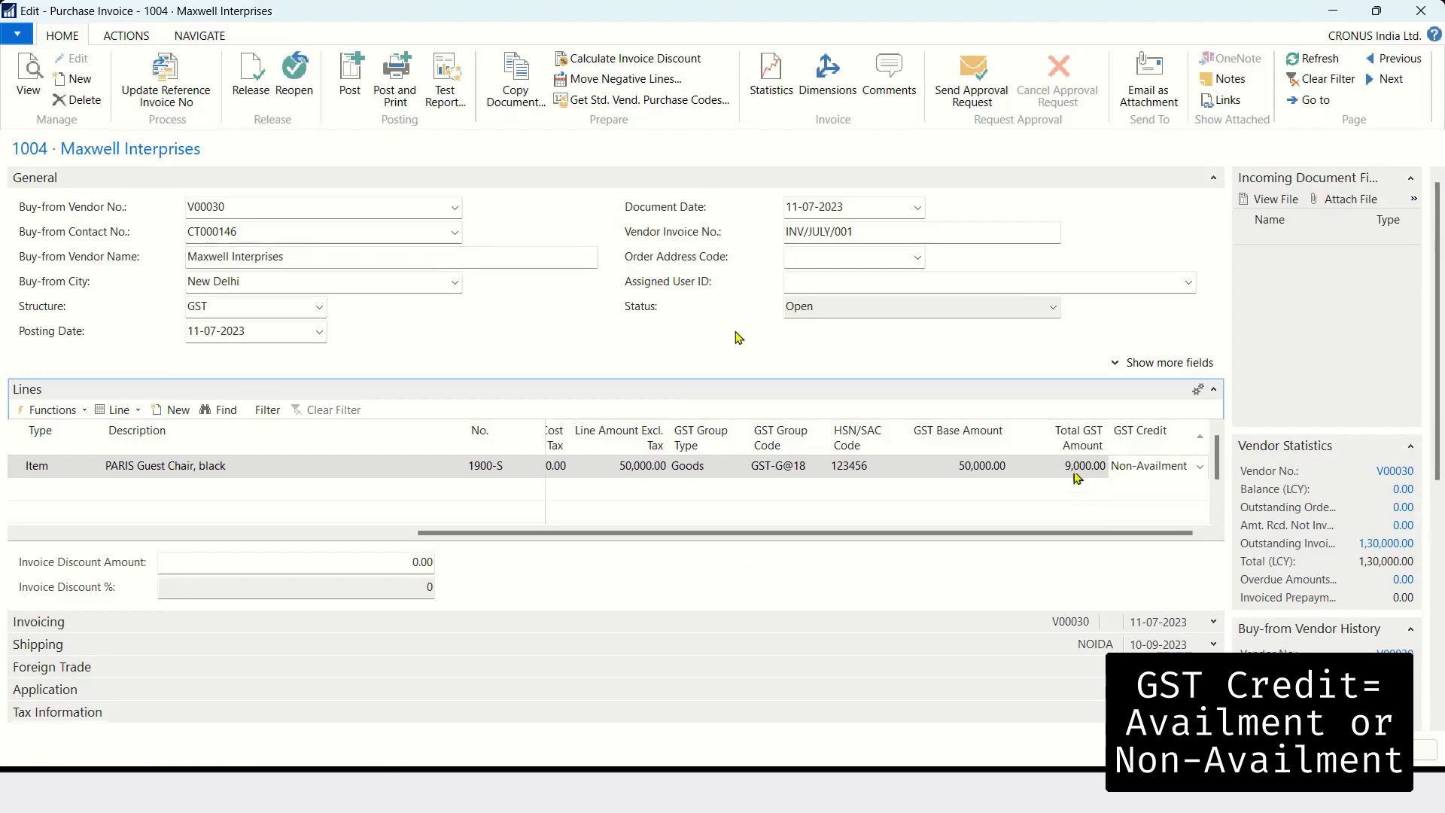
- Preview the posting of invoice 1004 and open its related G/L entries
left_click(127, 36)
left_click(1128, 465)
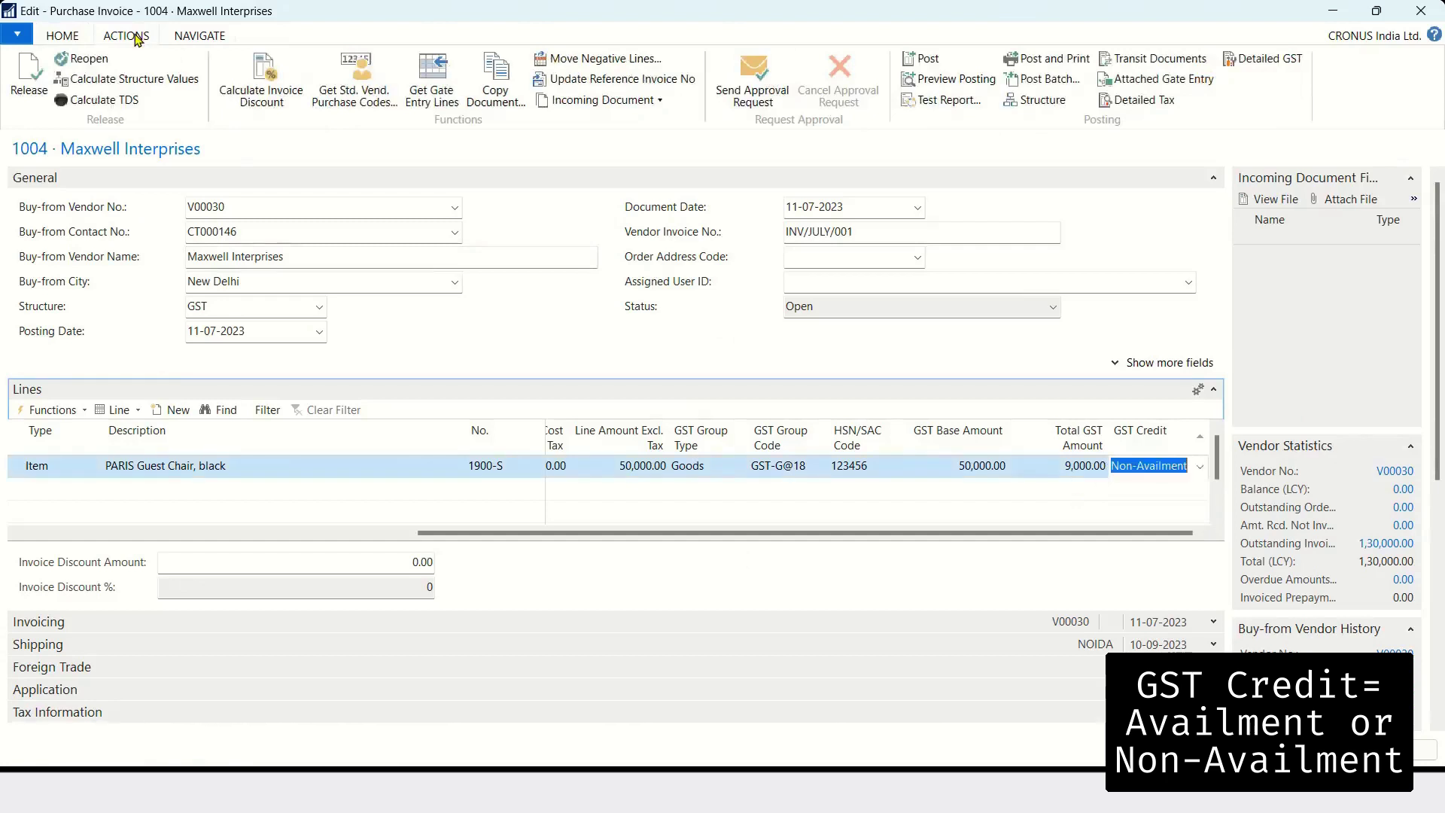
left_click(956, 79)
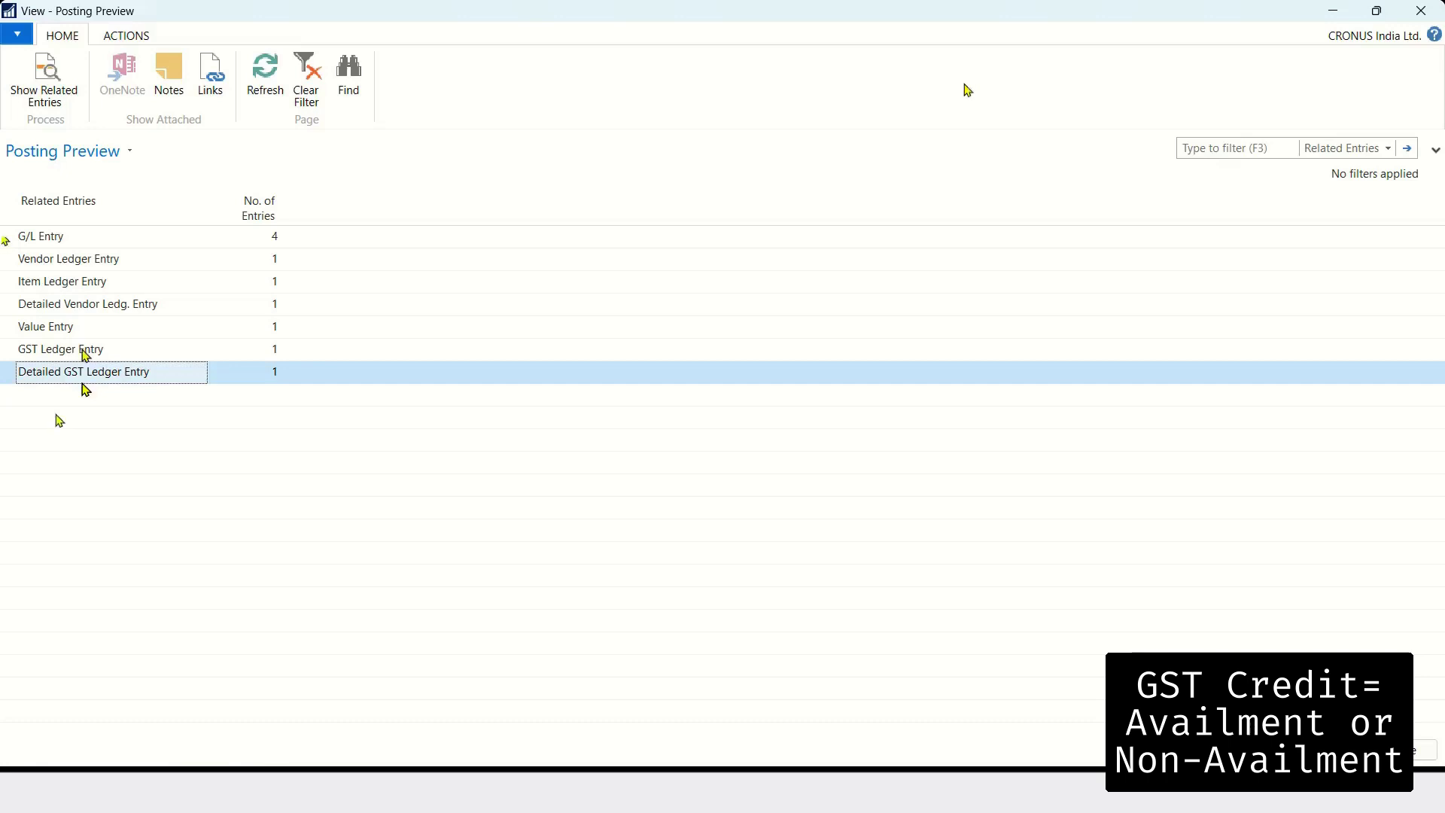
left_click(47, 239)
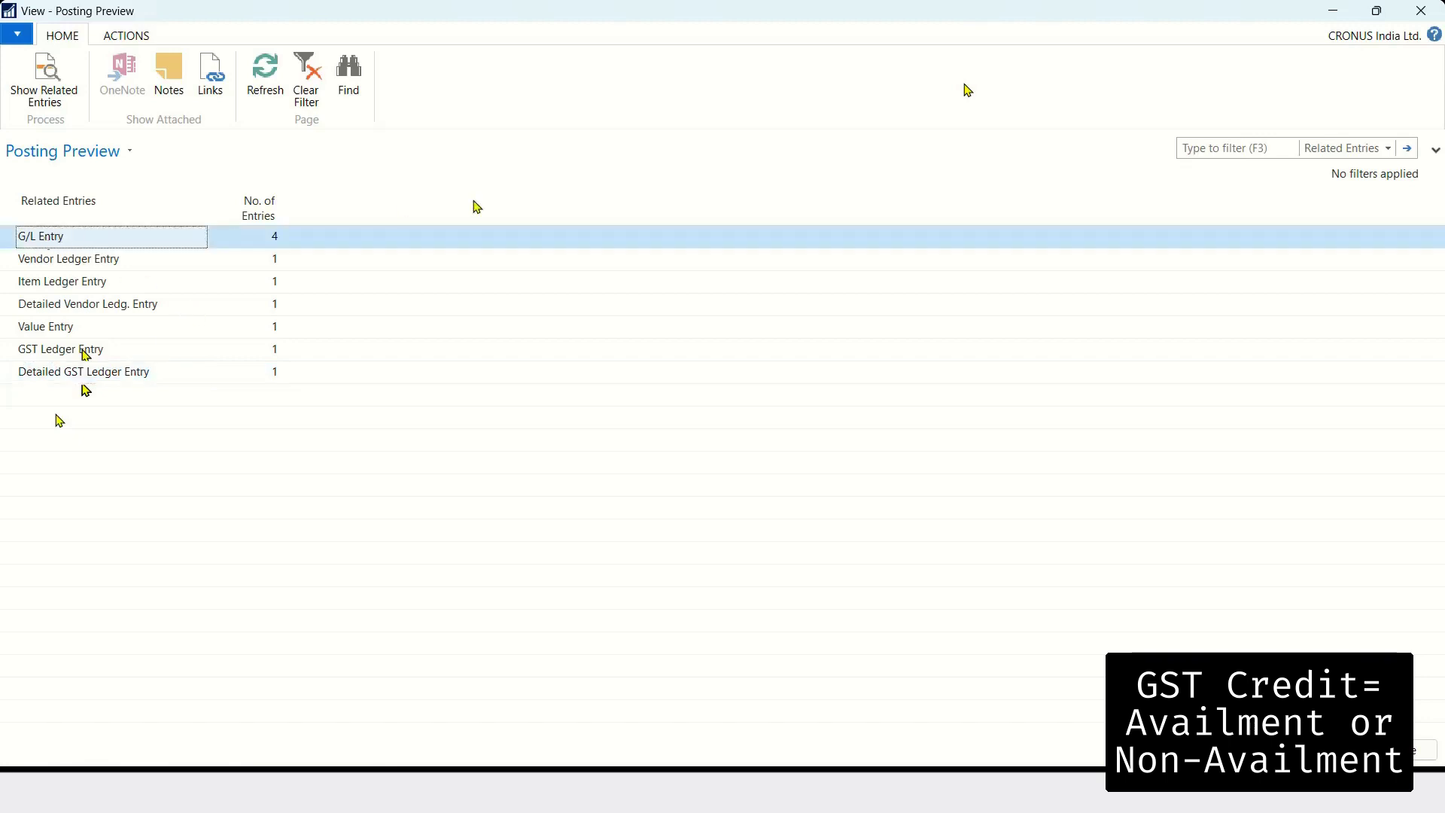
left_click(274, 239)
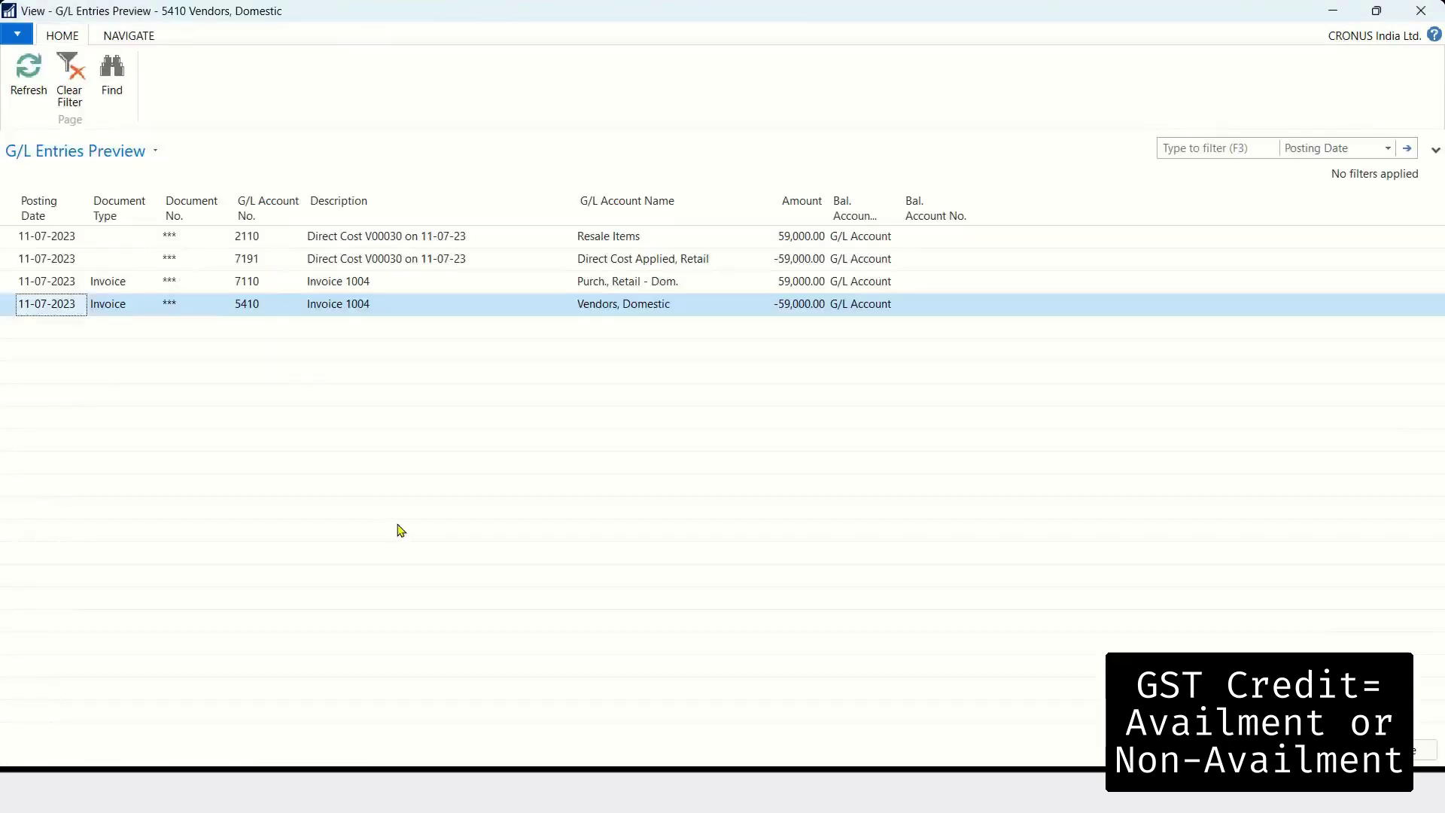
right_click(606, 213)
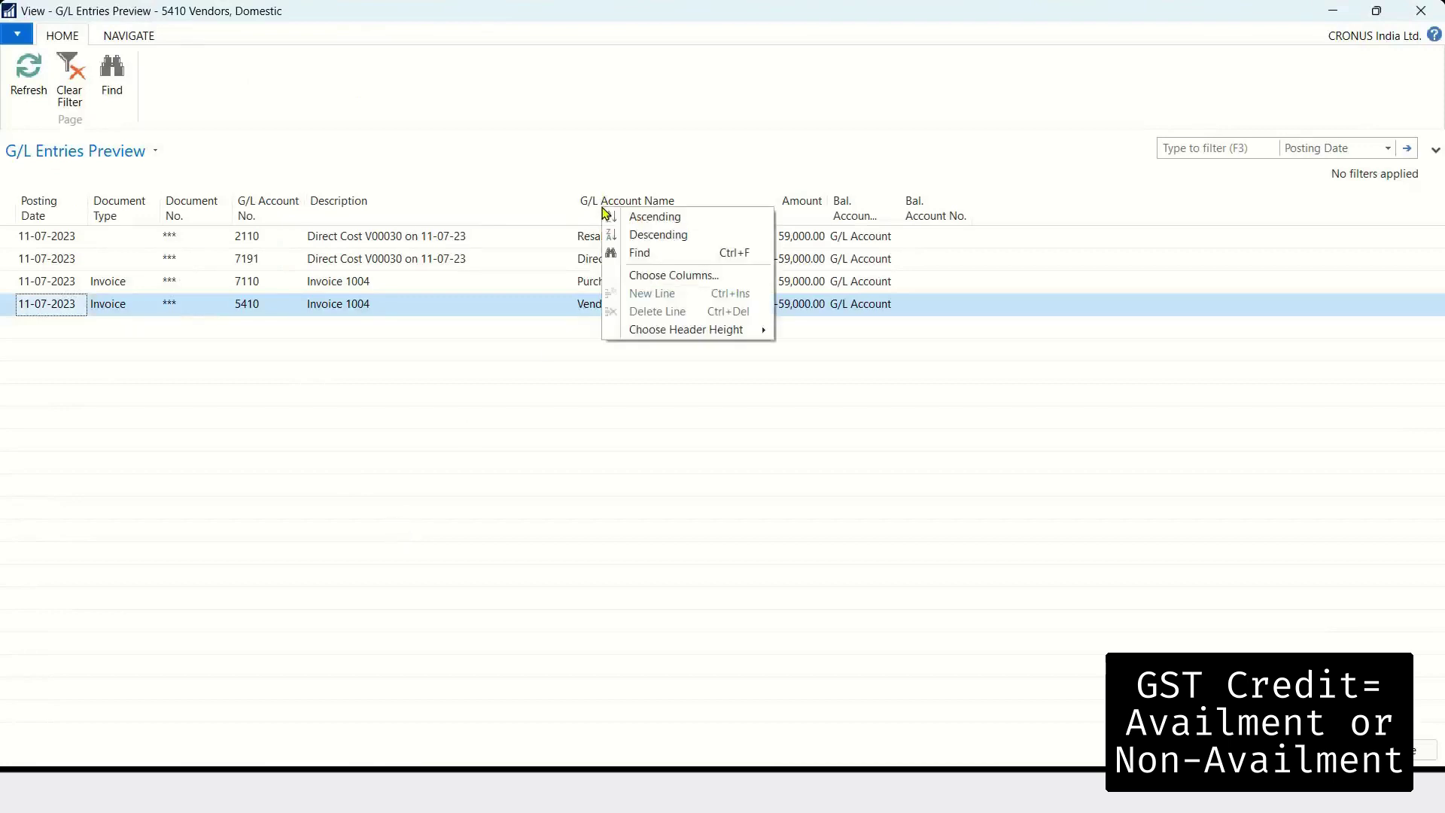
left_click(692, 281)
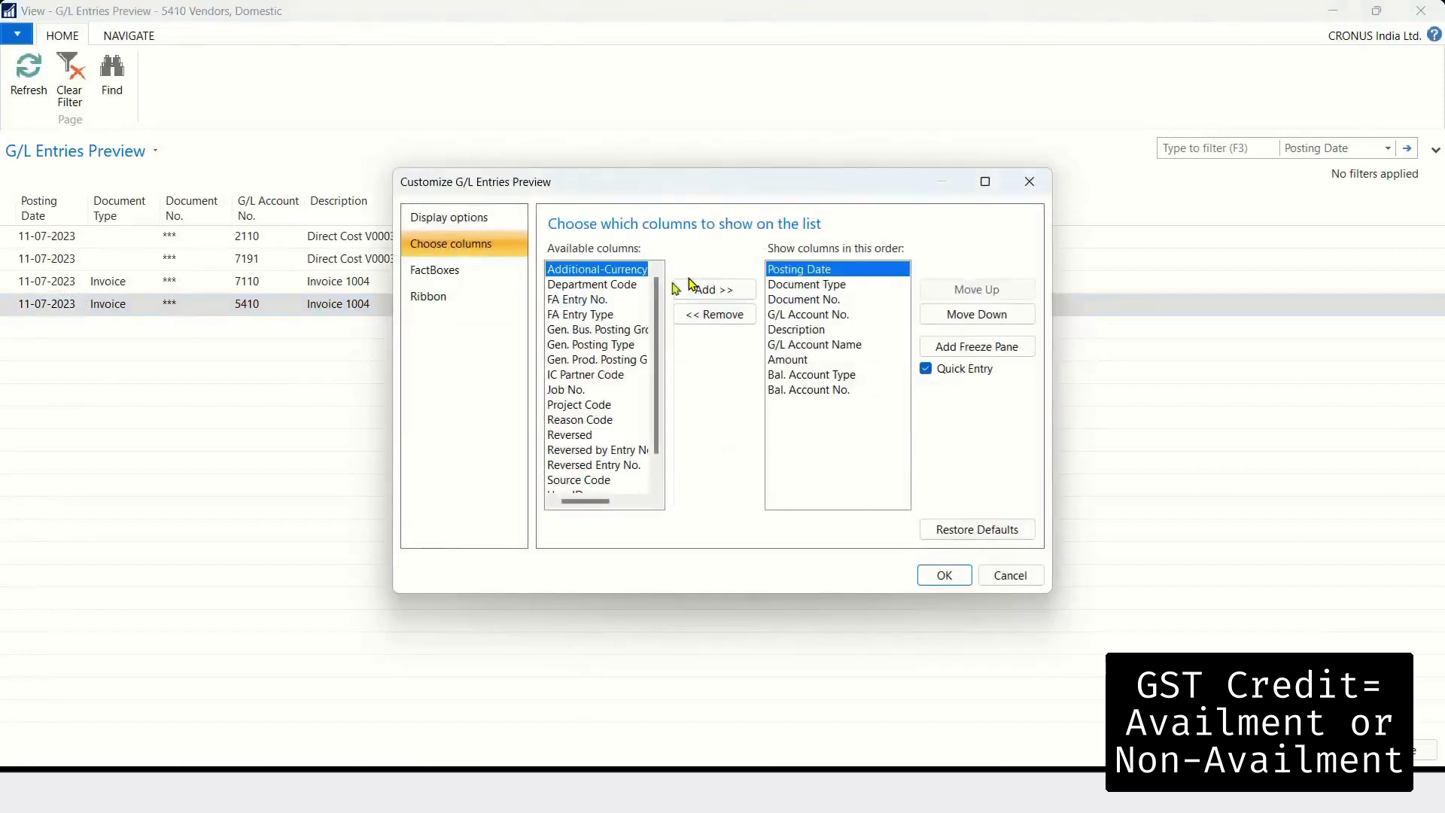
left_click(560, 290)
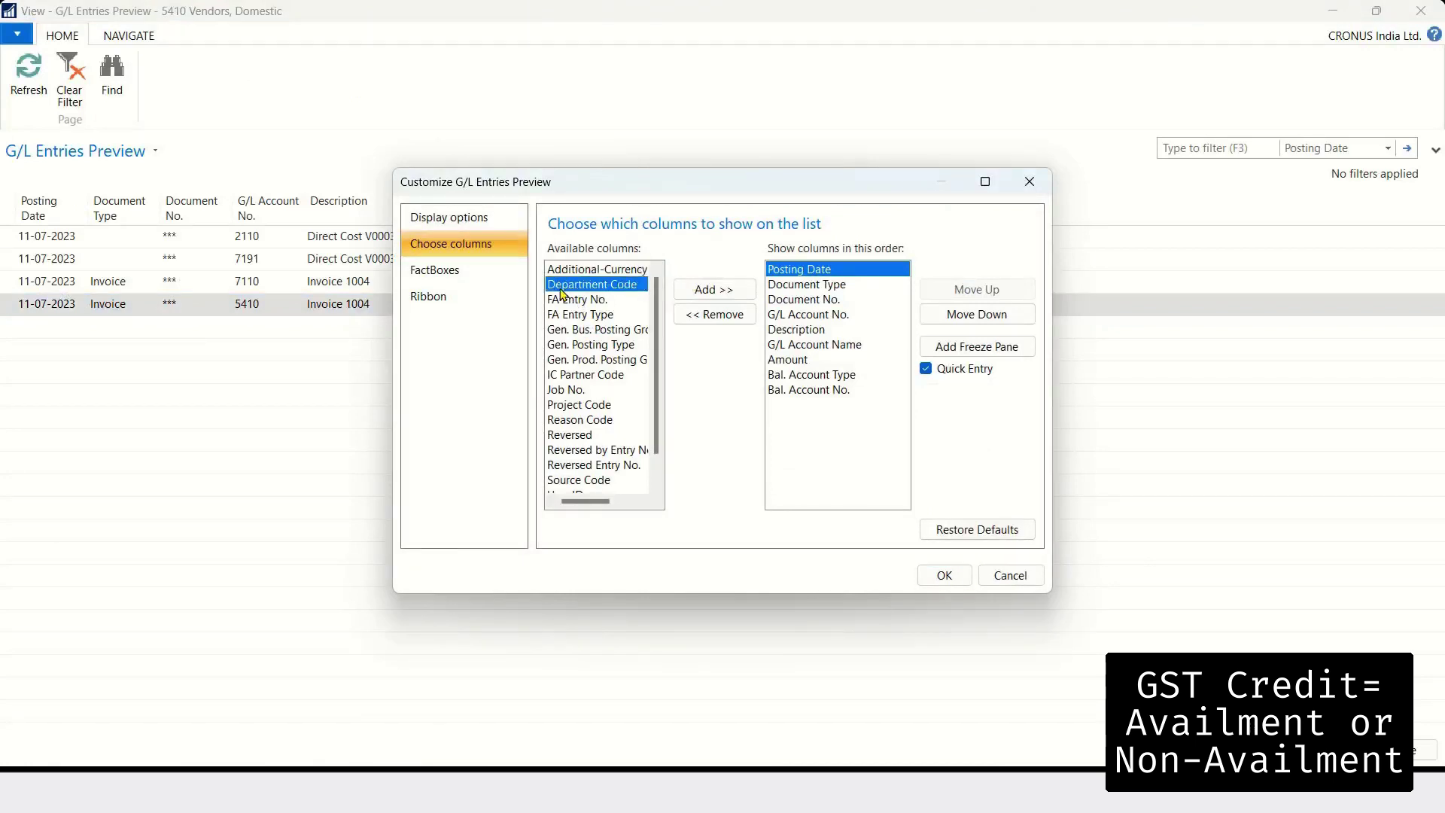
left_click(1044, 179)
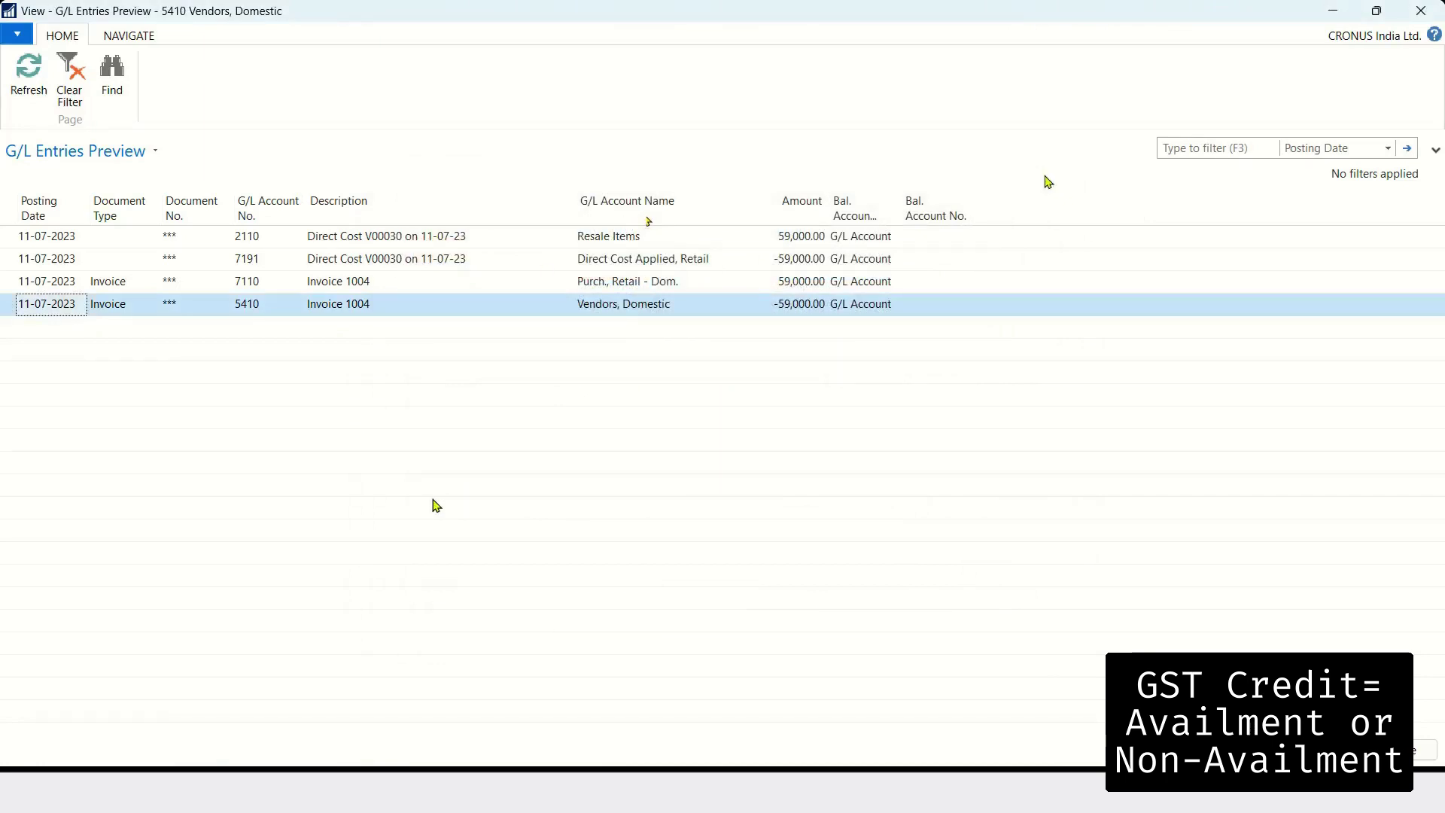
- Sort the G/L entries by descending amount and compare the invoice pair 7110 and 5410 with the direct cost pair 2110 and 7191
left_click(809, 217)
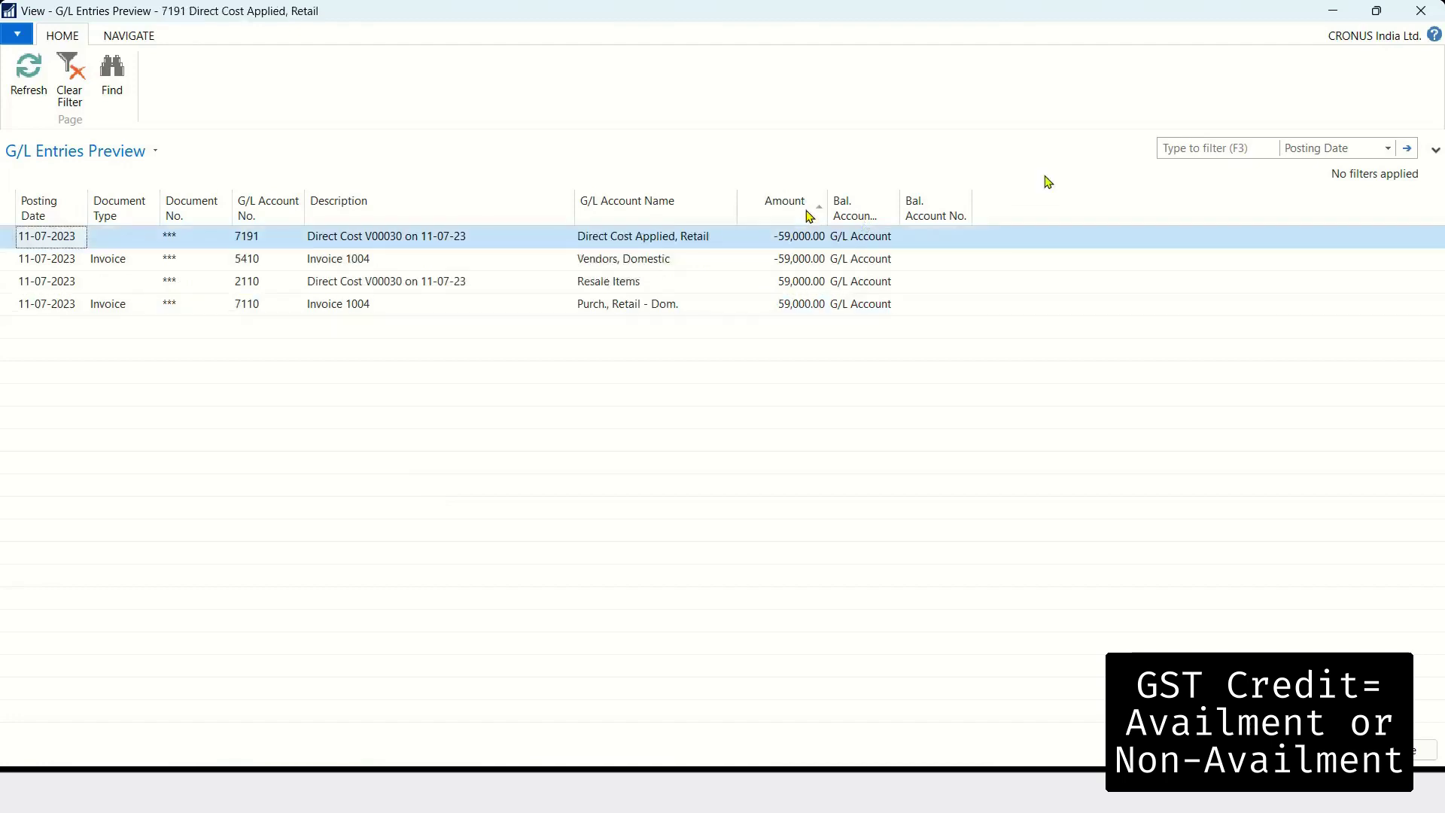
left_click(809, 217)
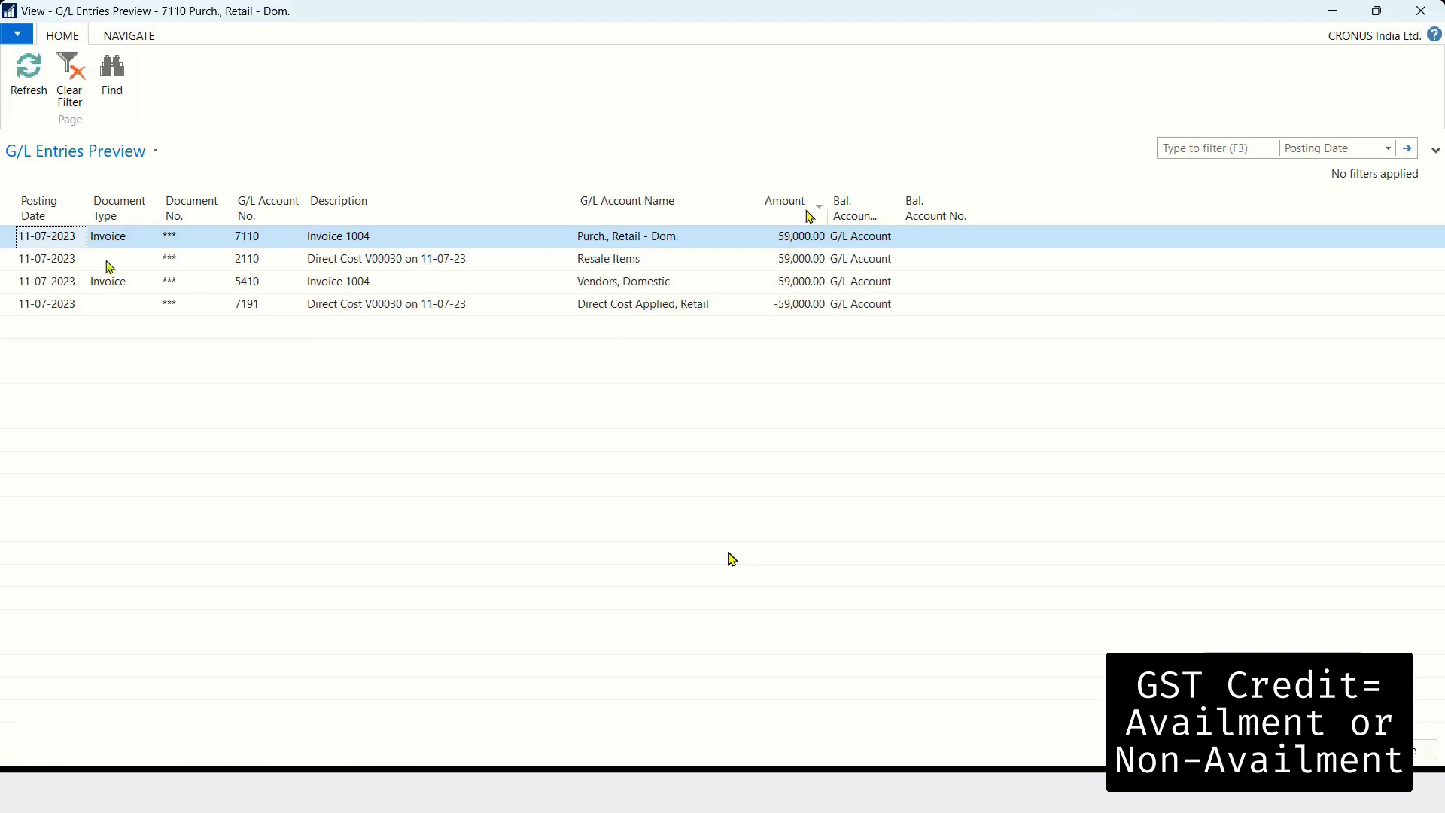
left_click(10, 286, "ctrl")
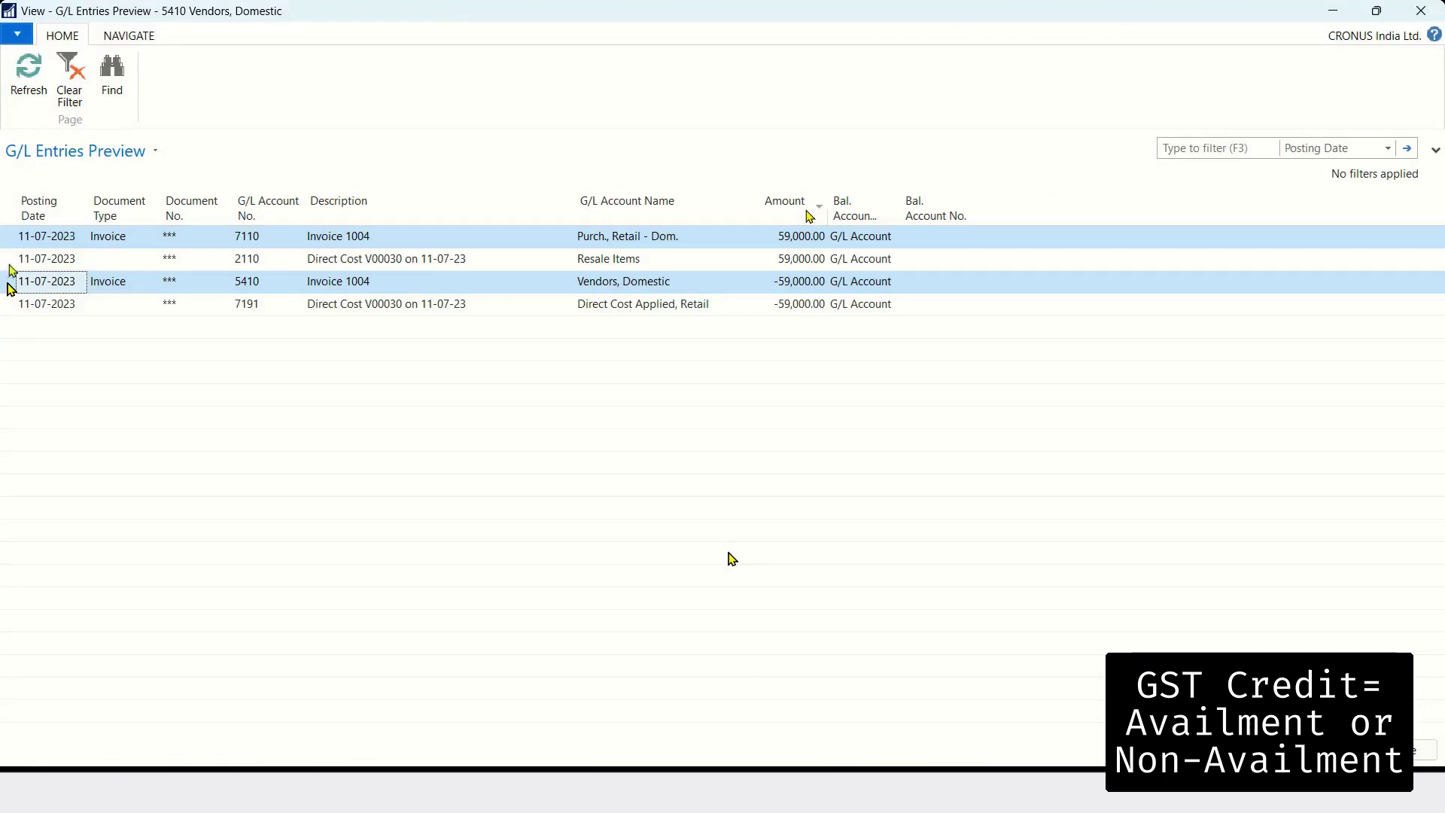
left_click(14, 263)
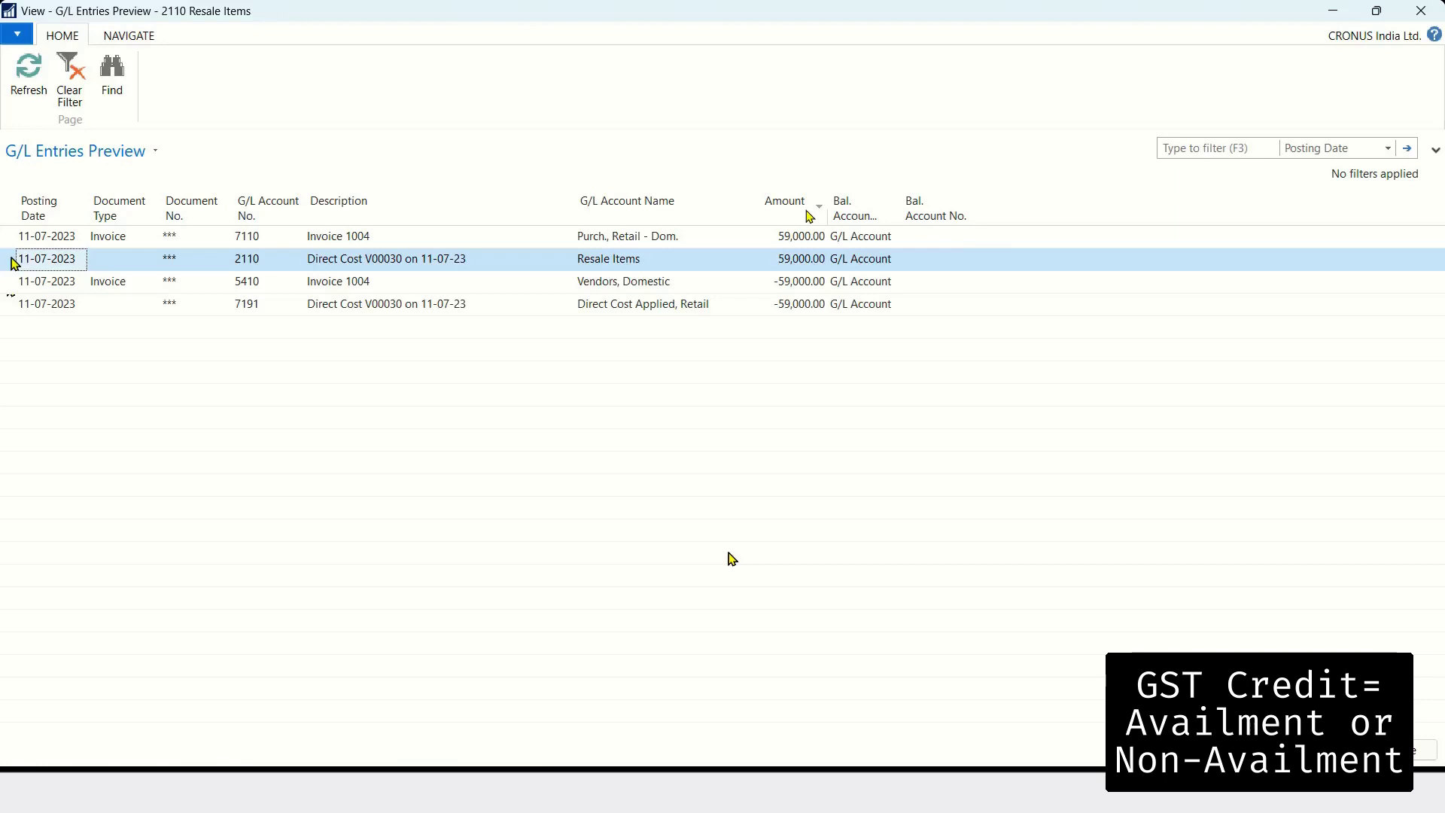
left_click(11, 306, "ctrl")
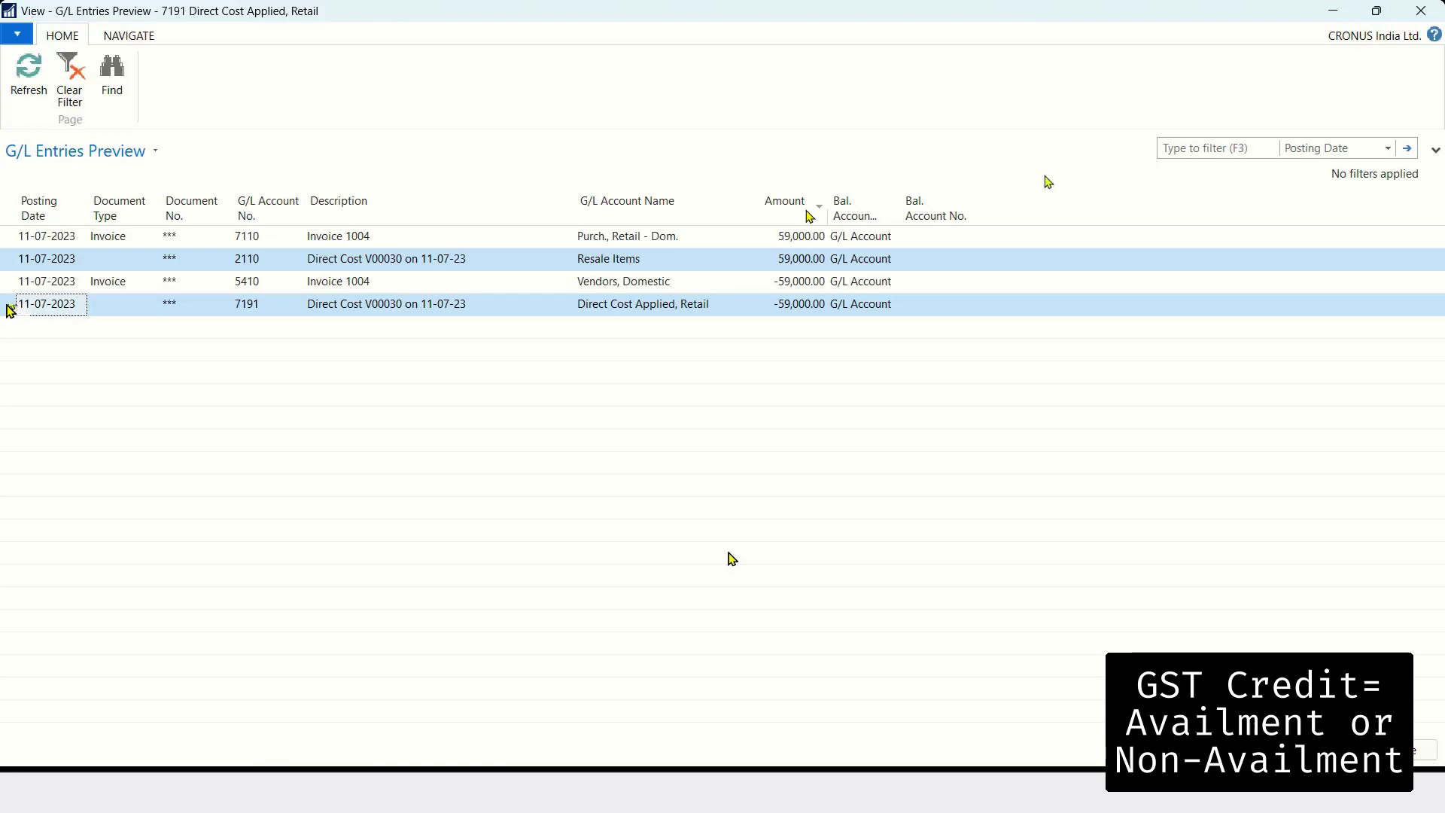
left_click(686, 240)
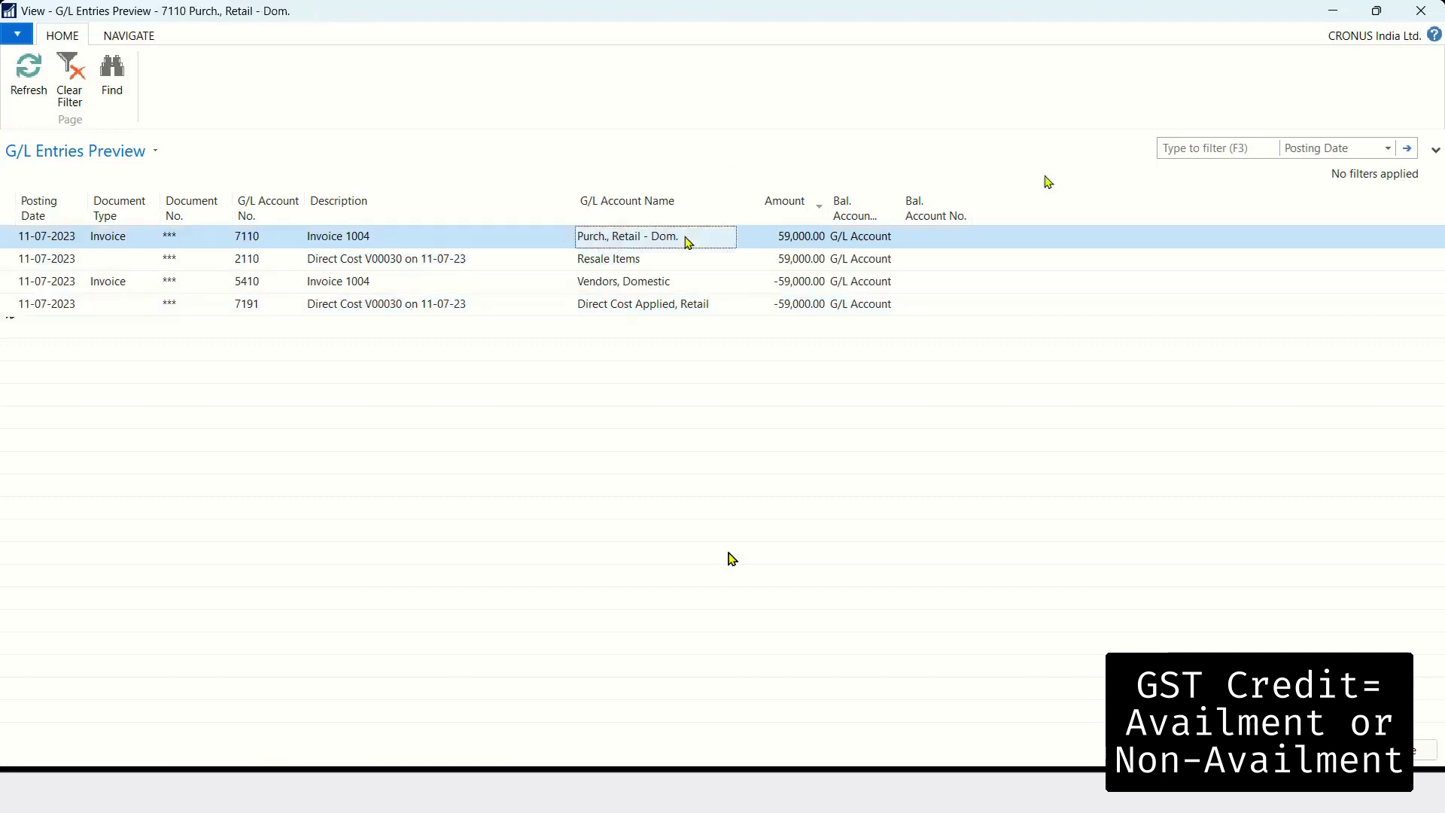
left_click(3, 288, "ctrl")
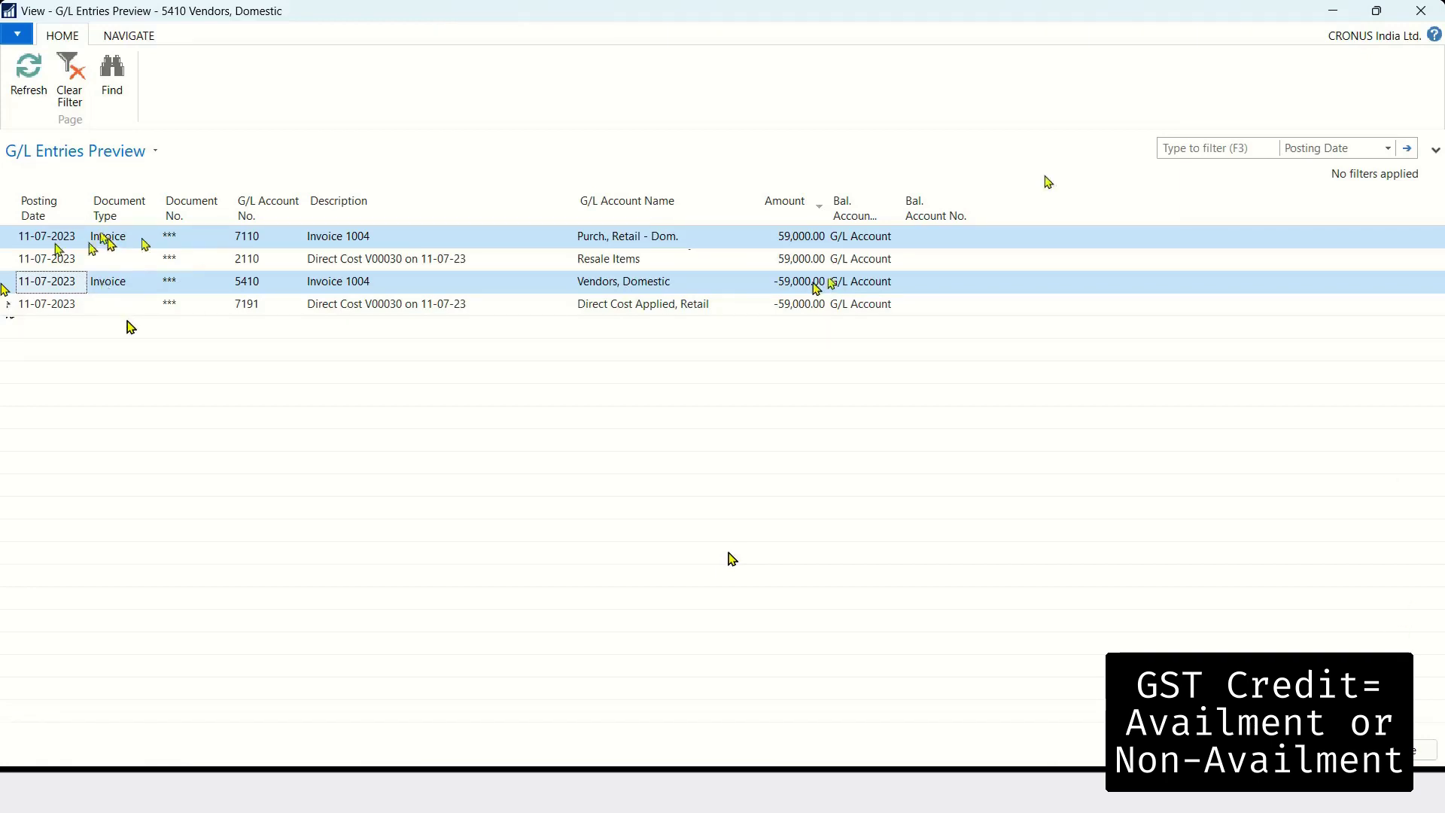
key("Tab")
key("Return")
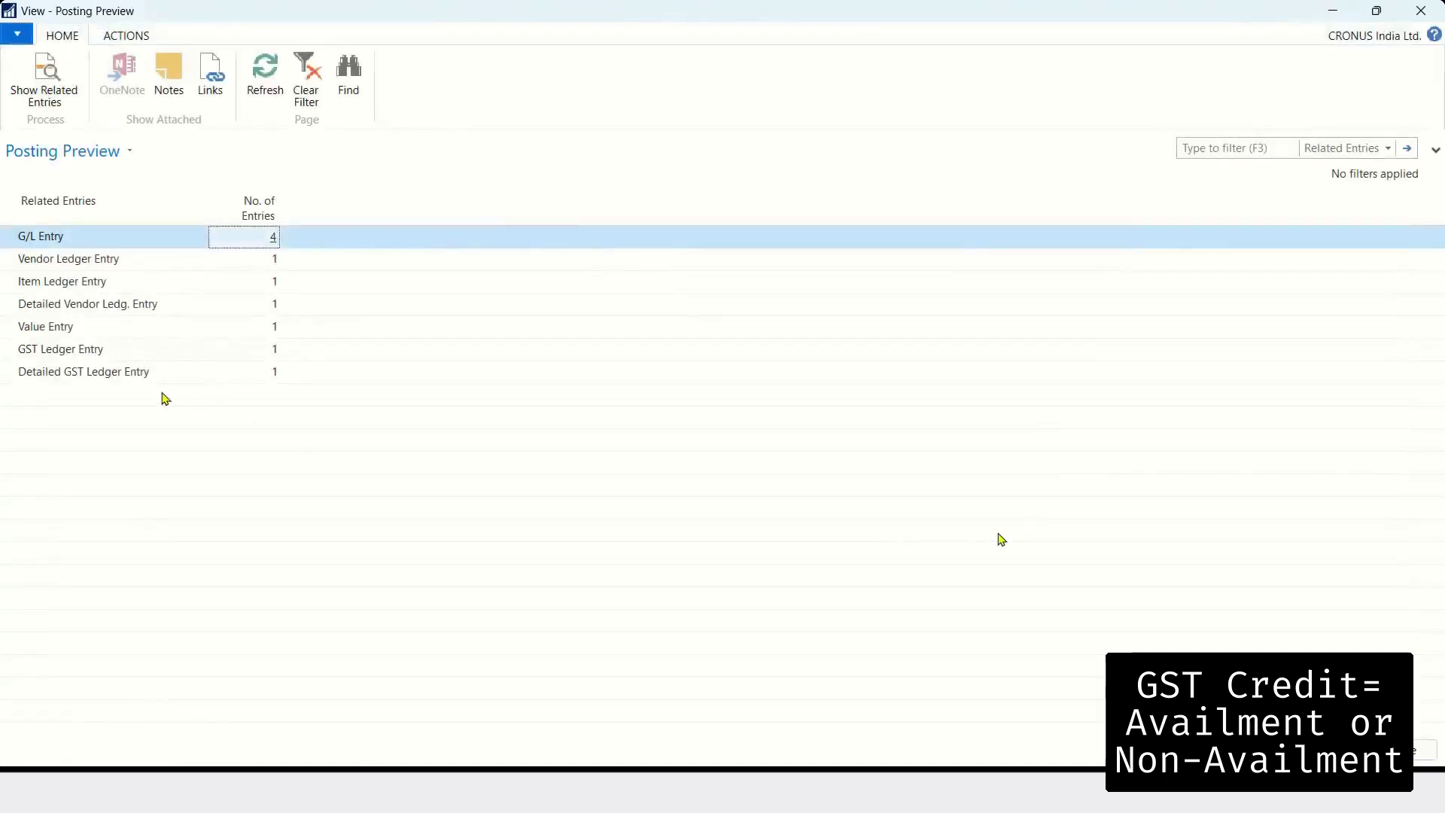
- Open the detailed GST ledger entry from the posting preview and widen its GST Credit column to check the value
left_click(274, 376)
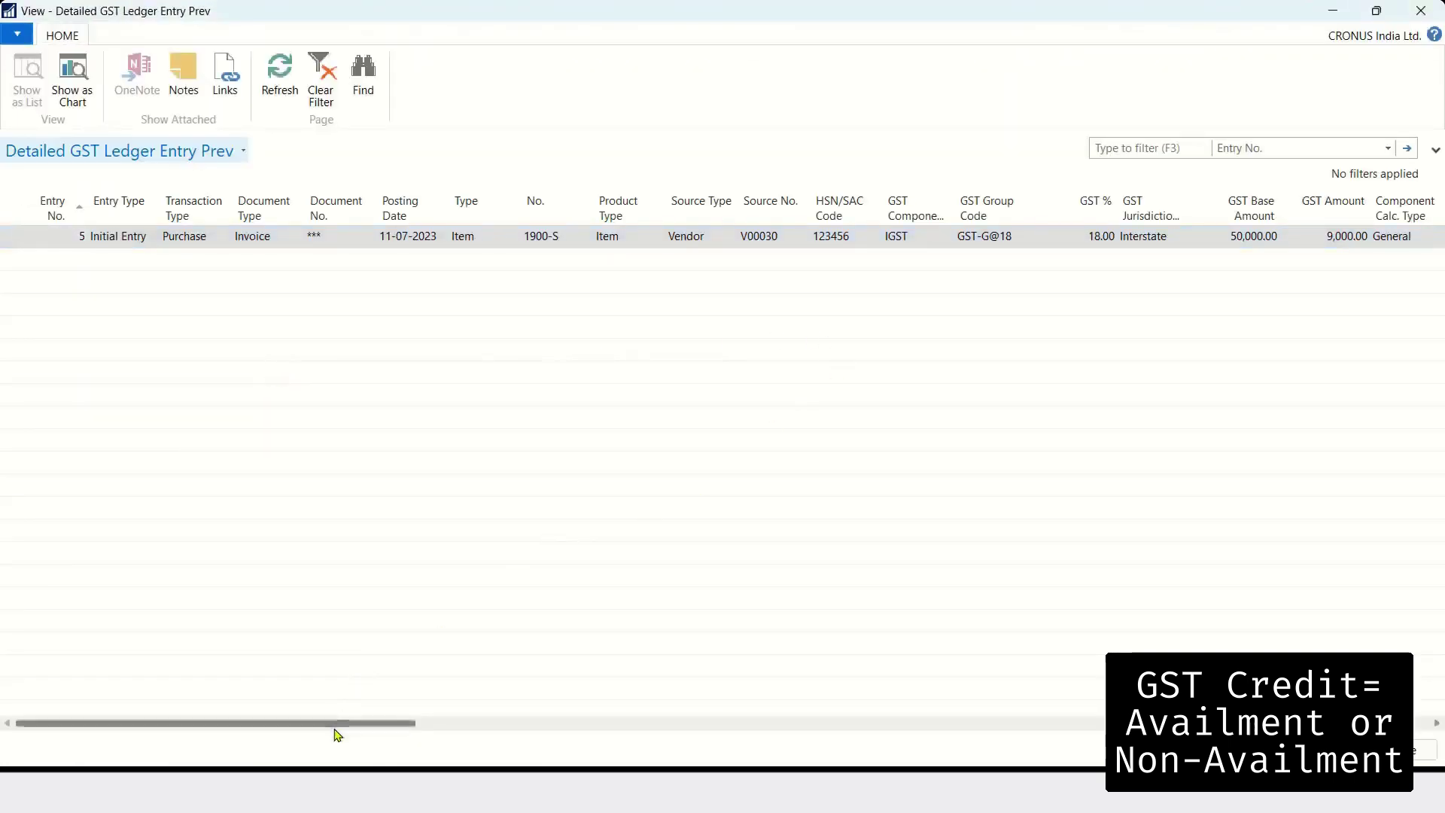
left_click_drag(336, 727, 890, 727)
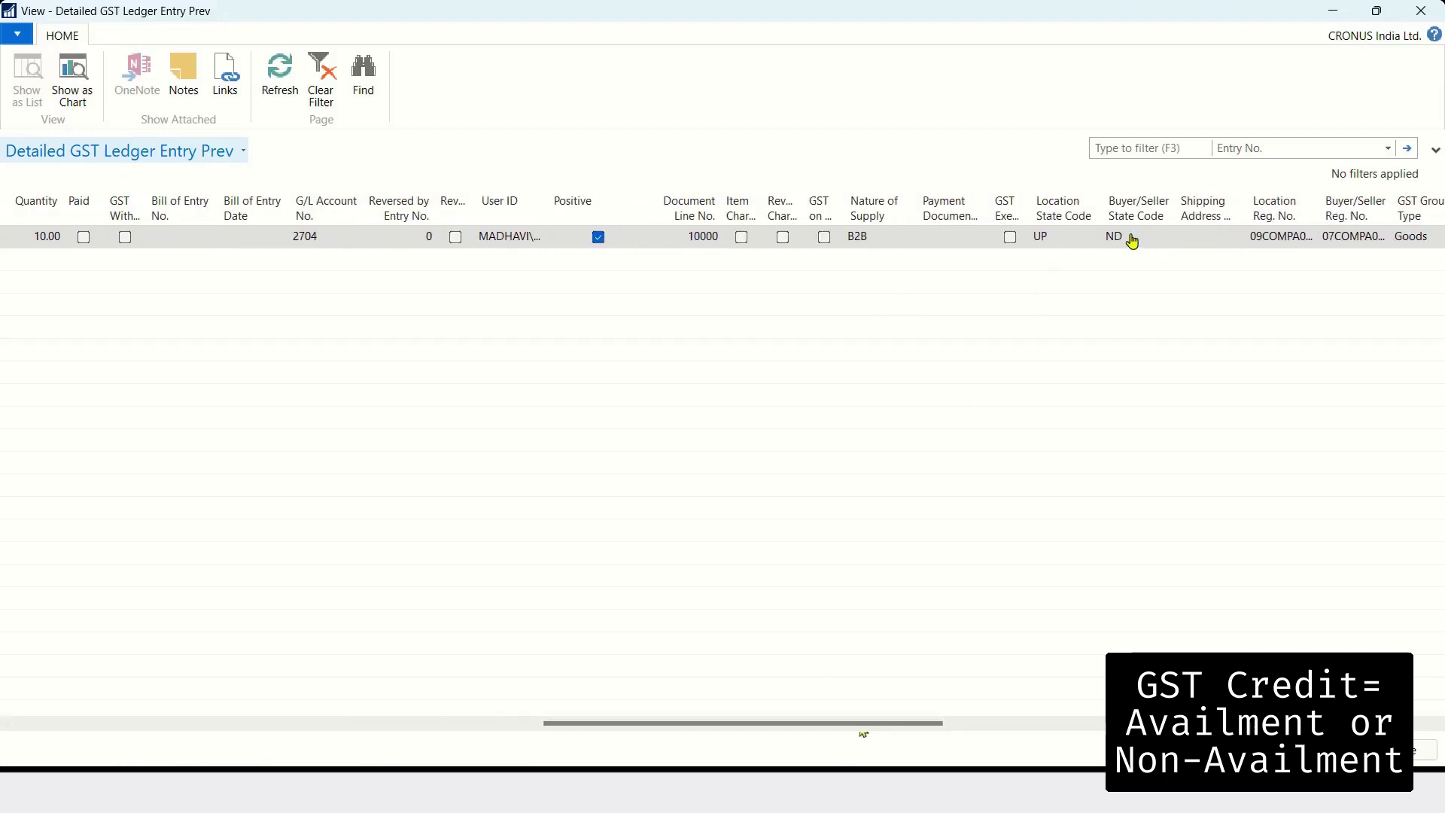
left_click_drag(894, 729, 1038, 723)
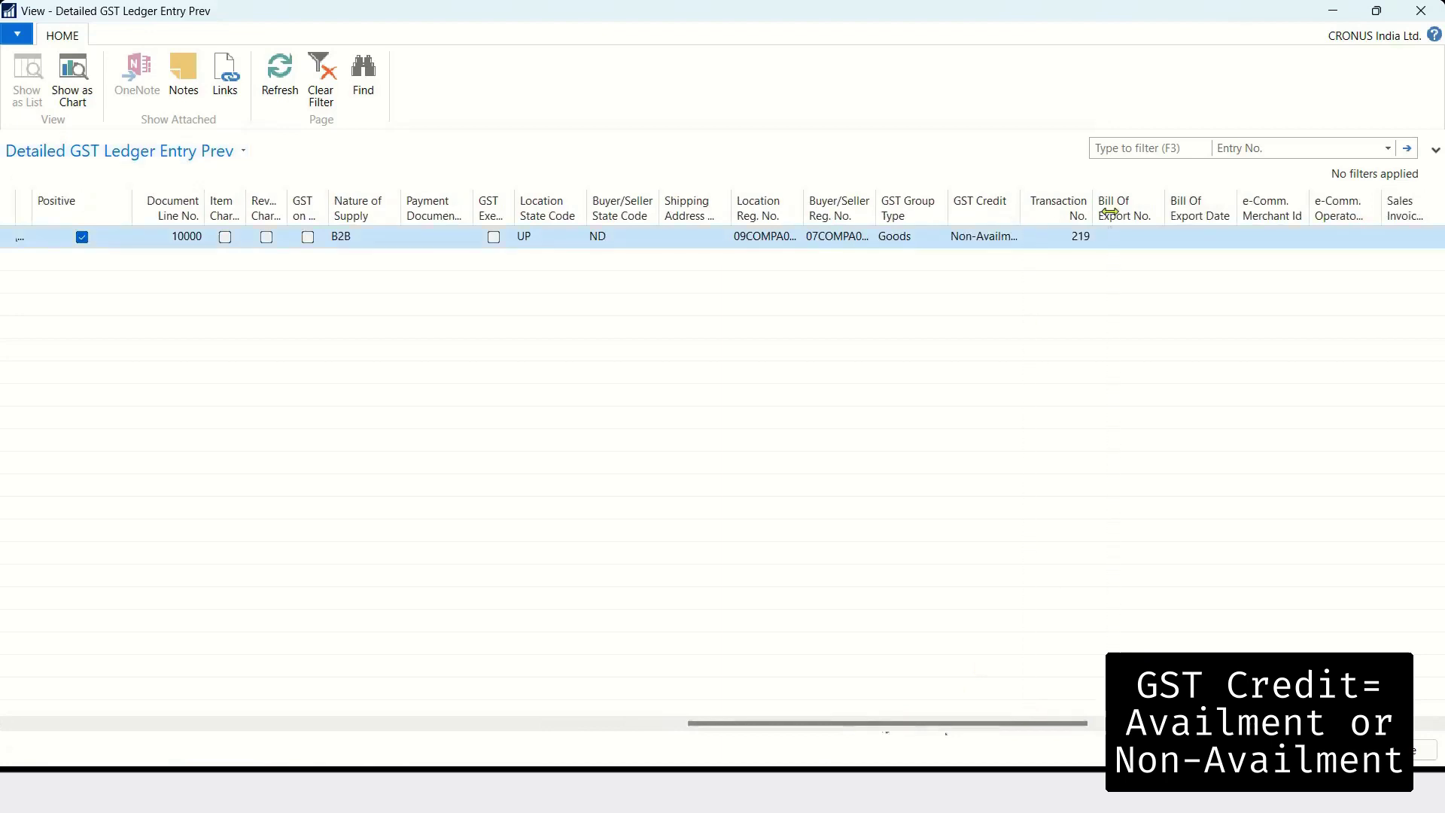
double_click(1109, 211)
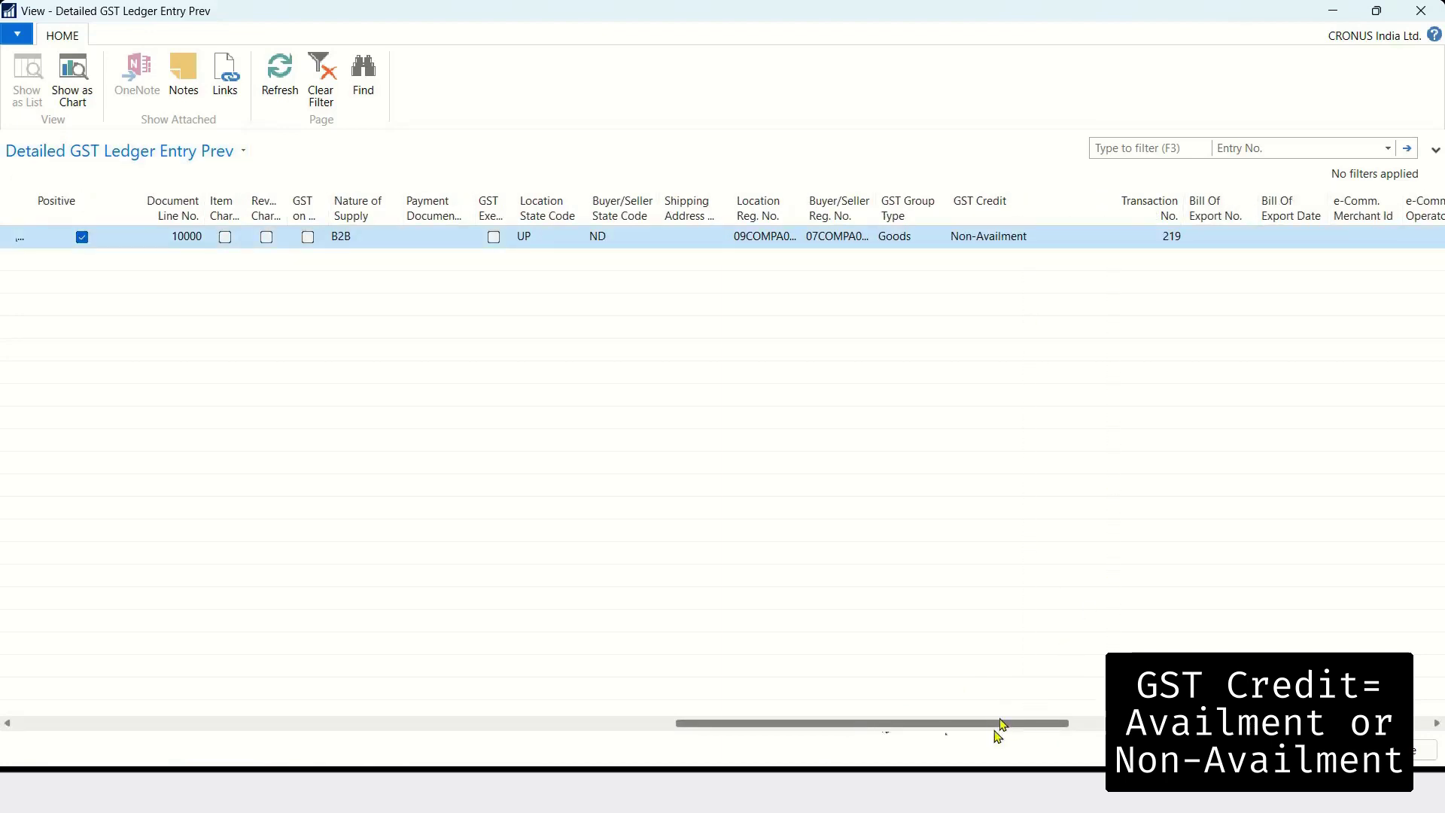
- Check the Credit Availed field of the detailed GST ledger entry, and return to the posting preview
scroll(999, 730, "right", 5)
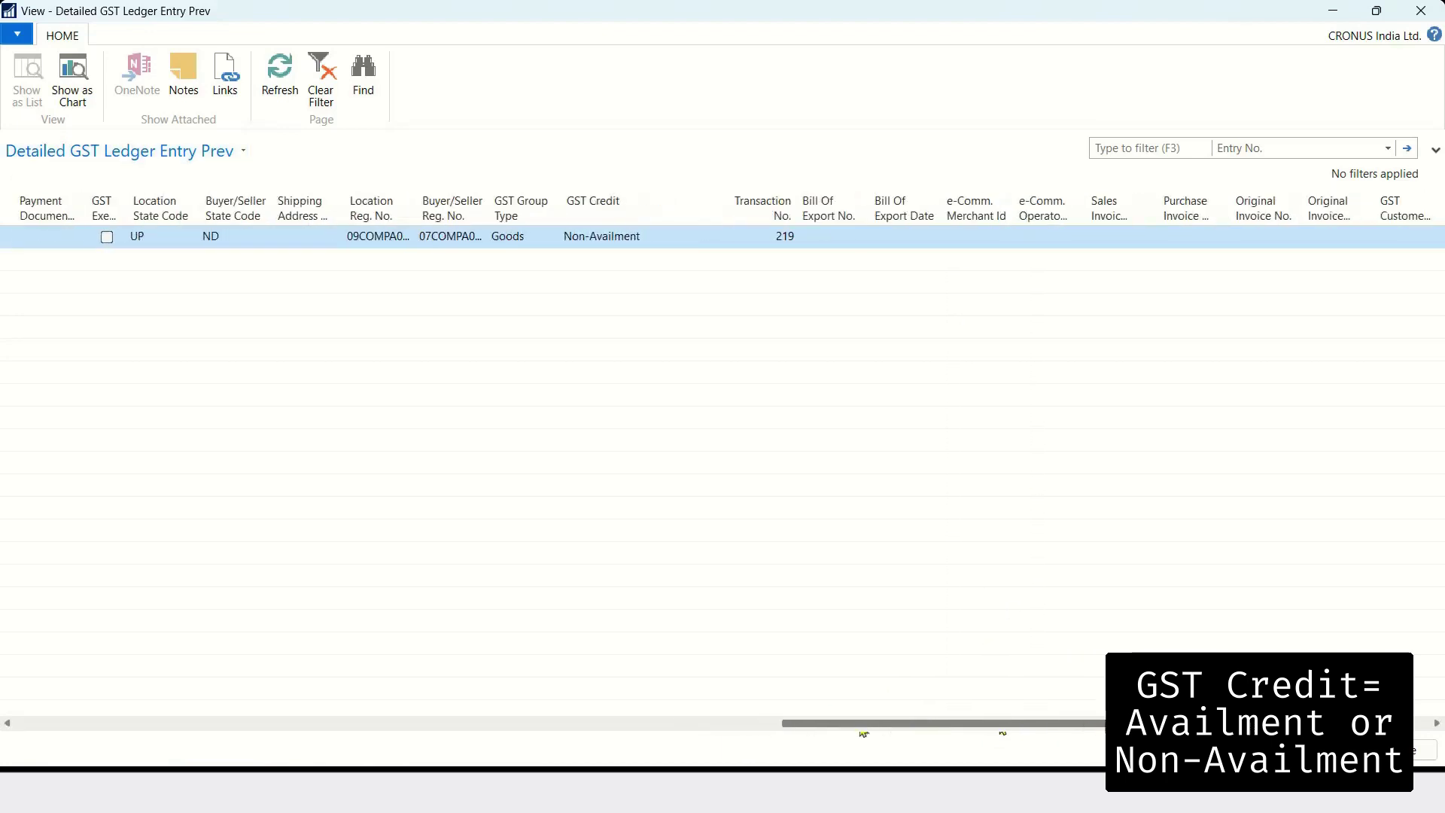
scroll(865, 733, "right", 3)
scroll(1002, 733, "right", 3)
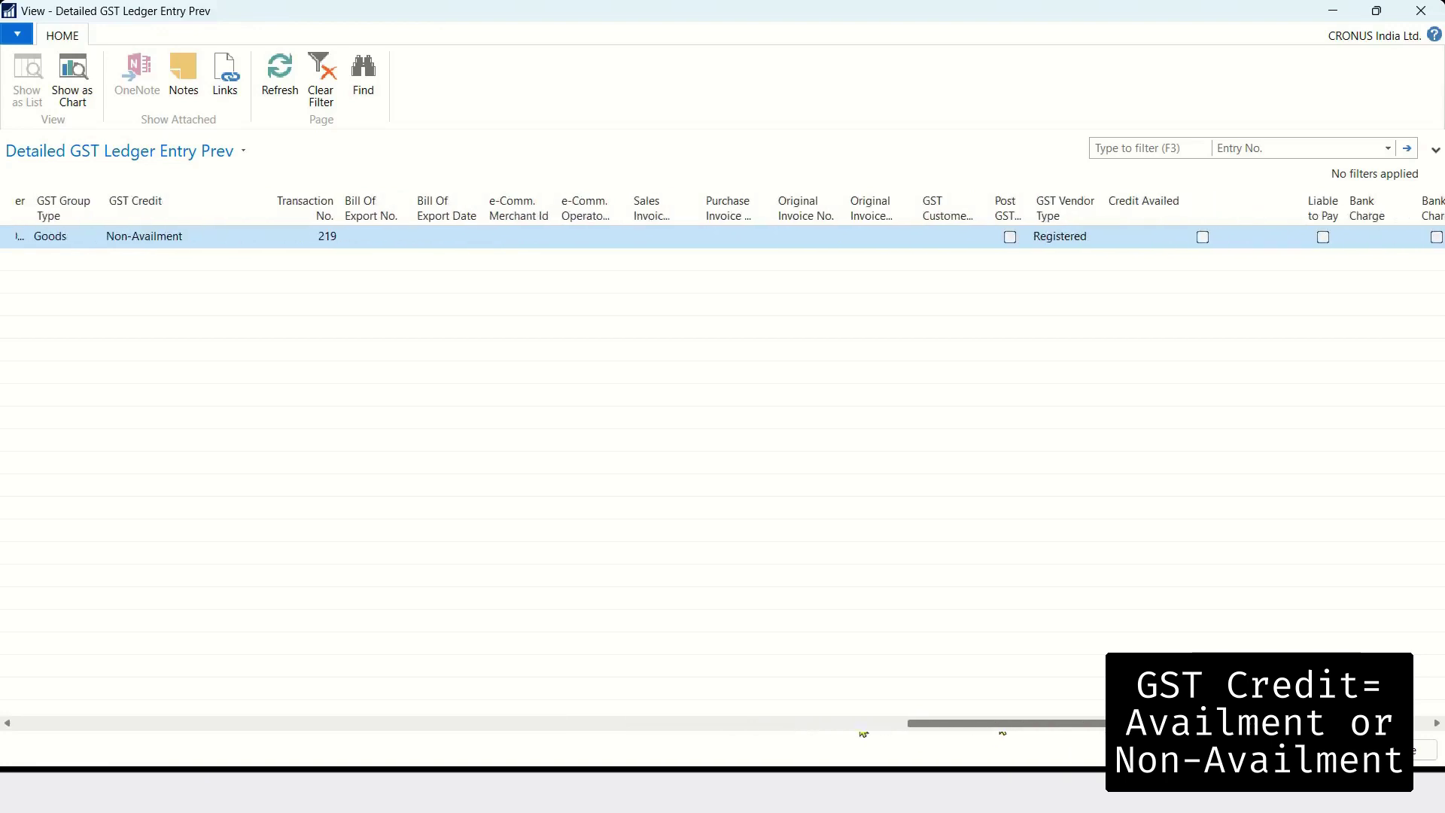
scroll(1003, 734, "right", 3)
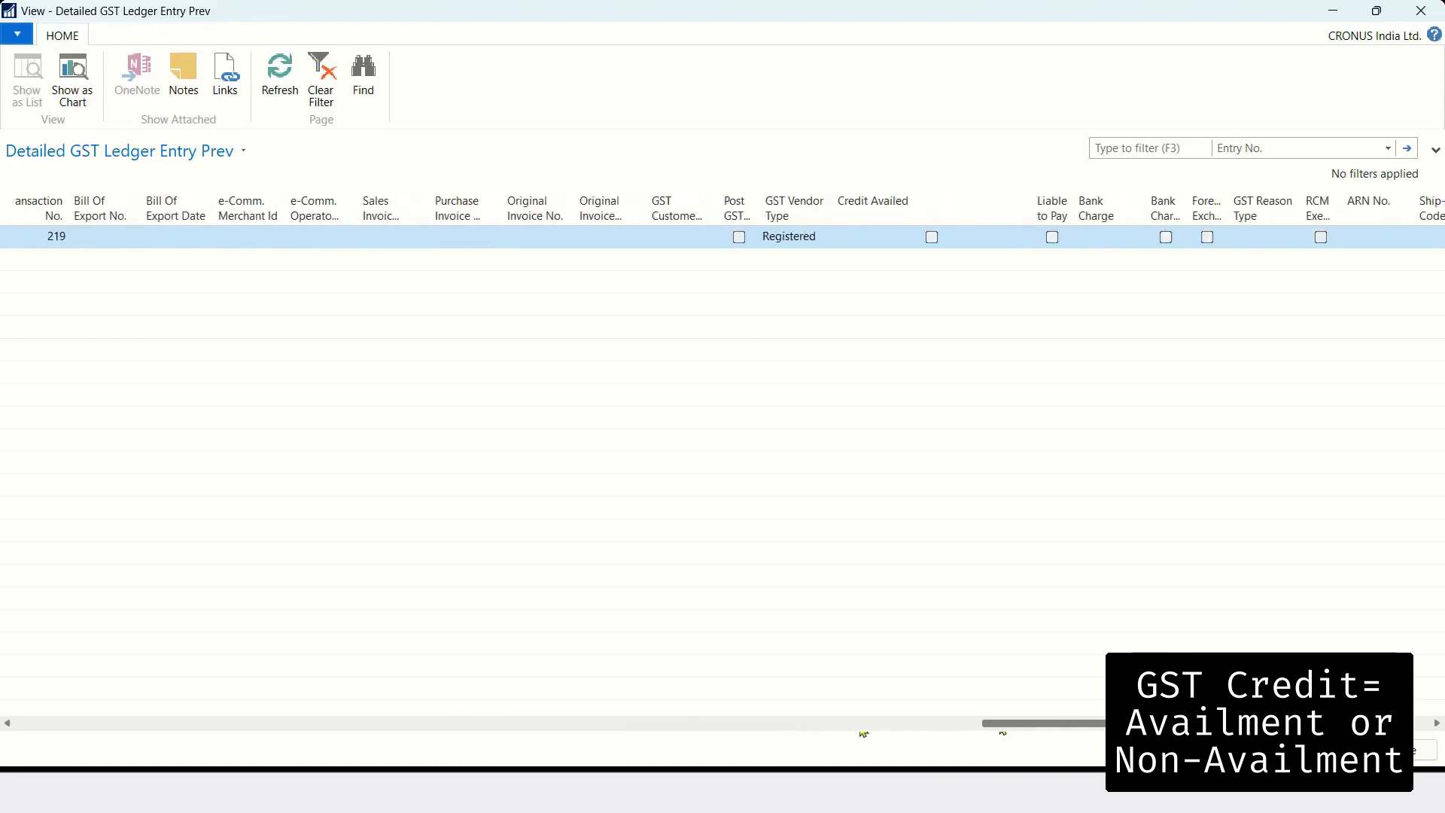
scroll(1003, 734, "right", 3)
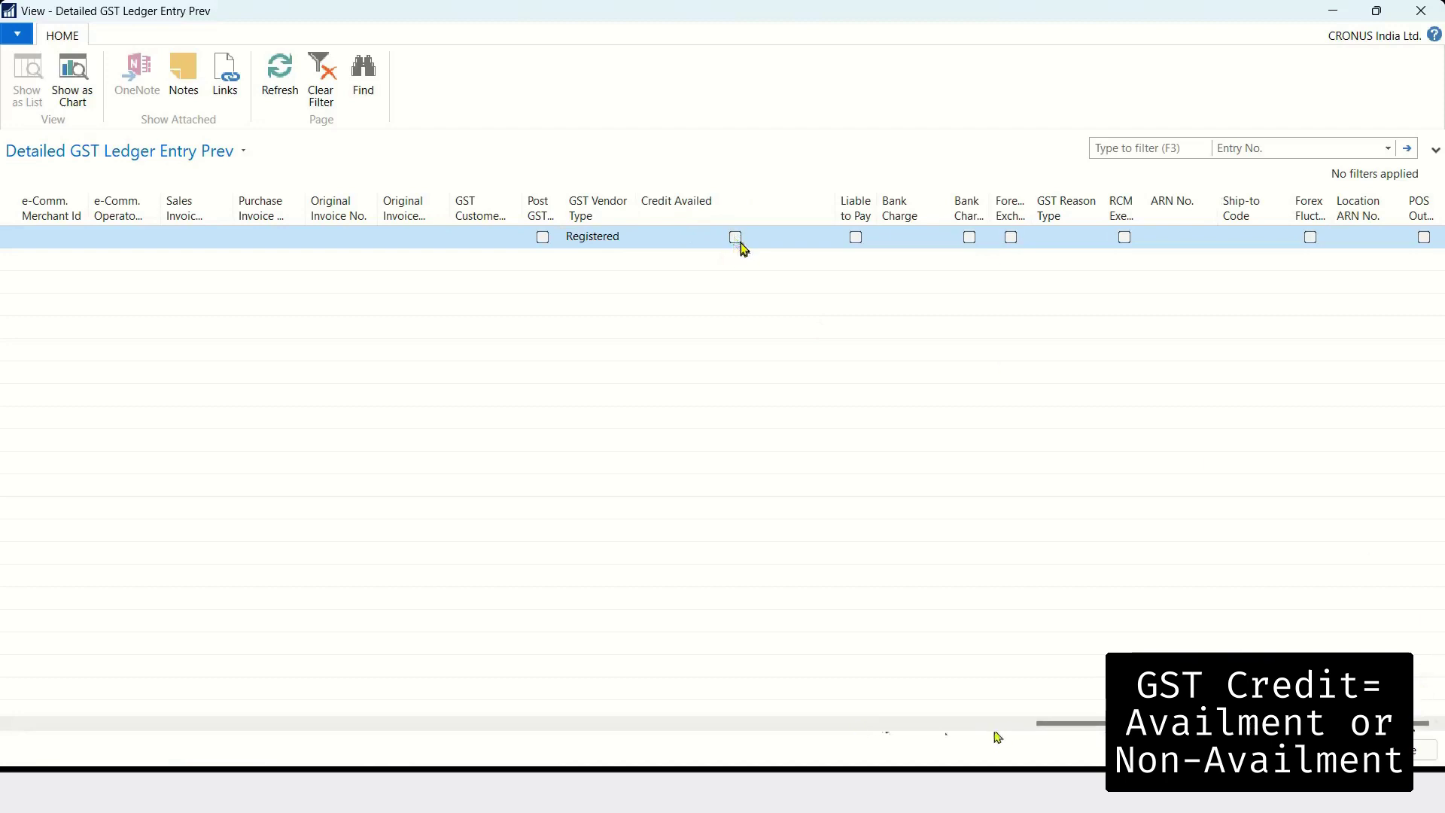
key("Escape")
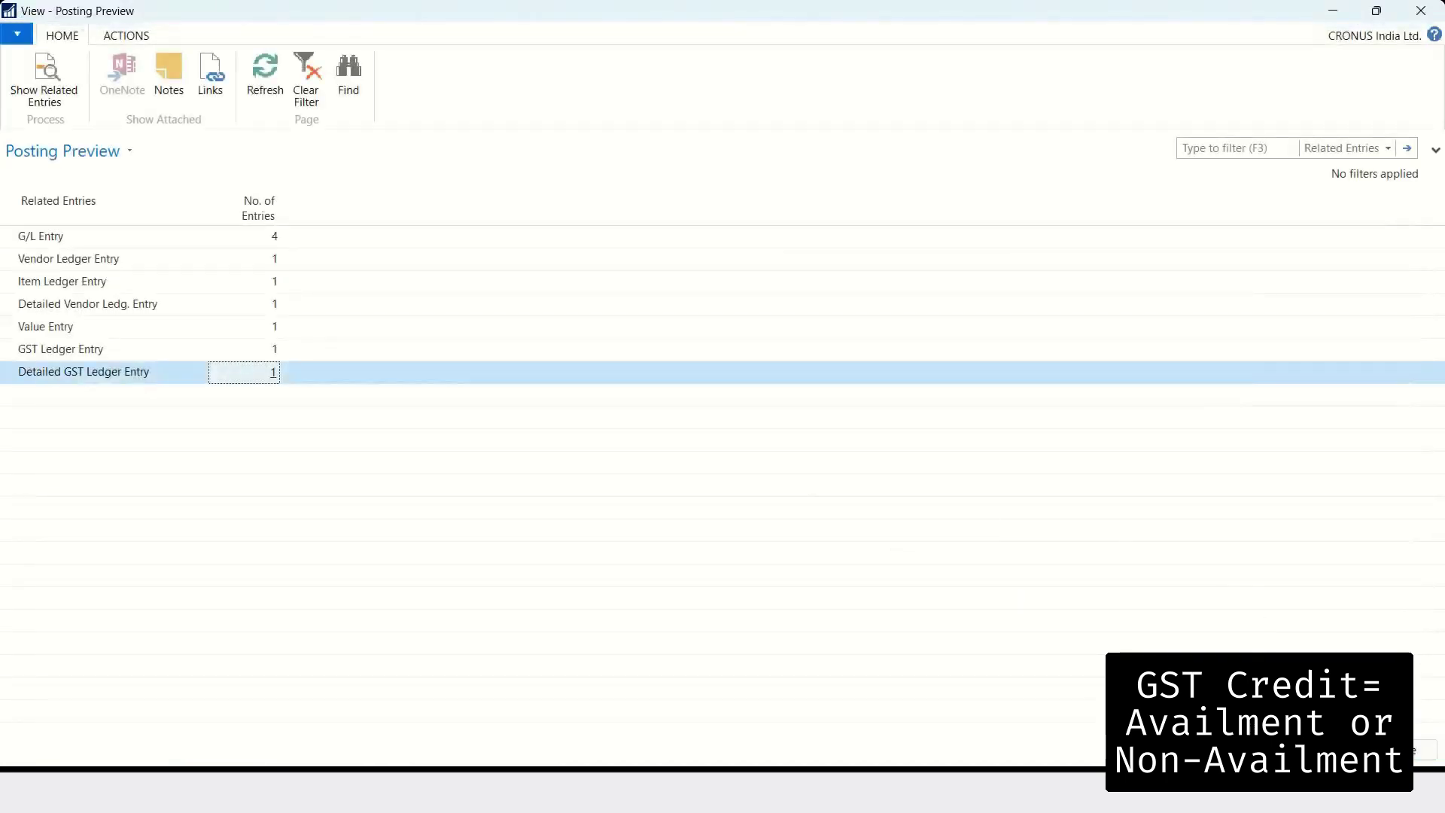
- Return to invoice 1004 and set GST Credit on the PARIS Guest Chair line to Availment
key("Escape")
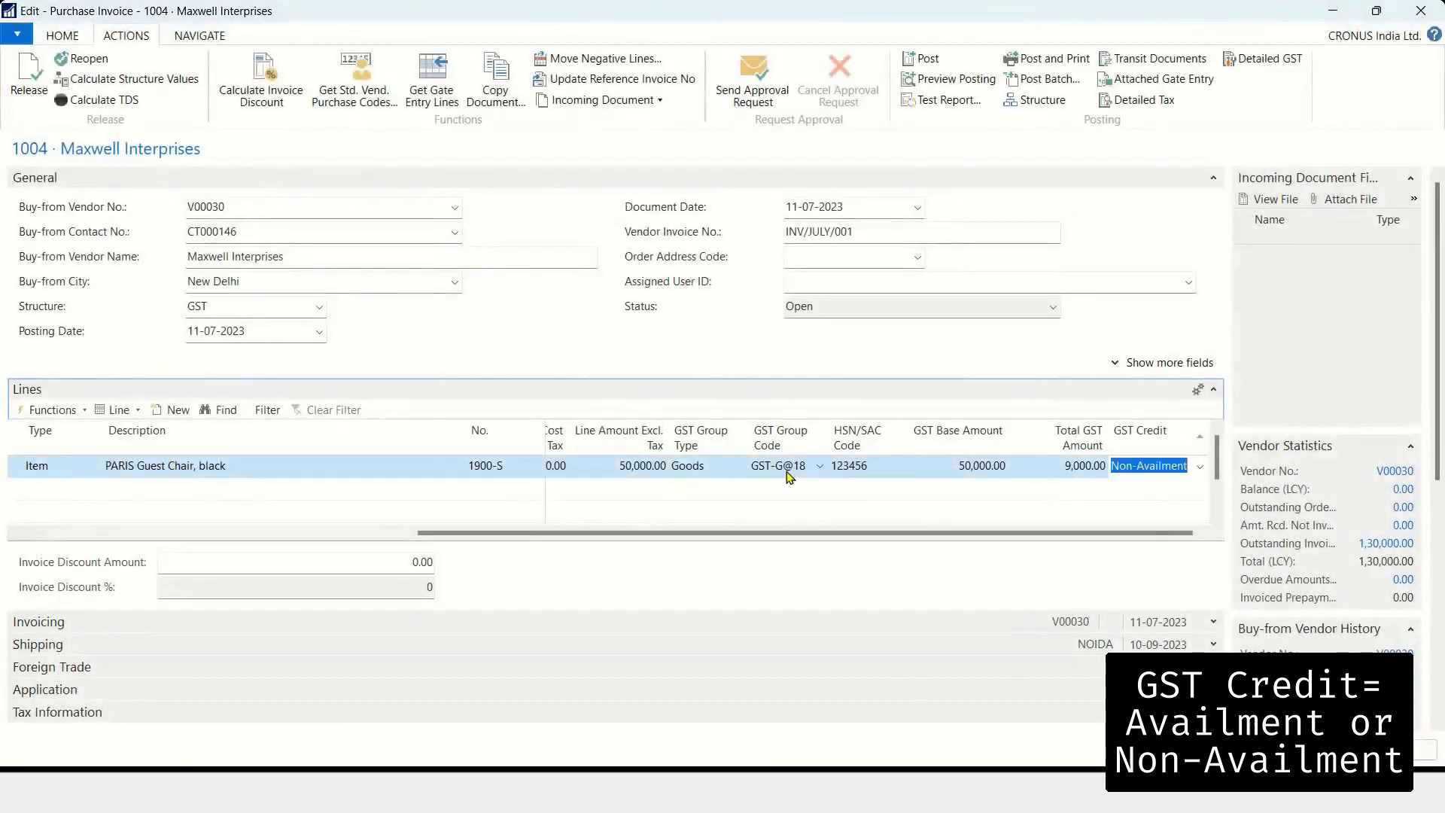
left_click(1200, 468)
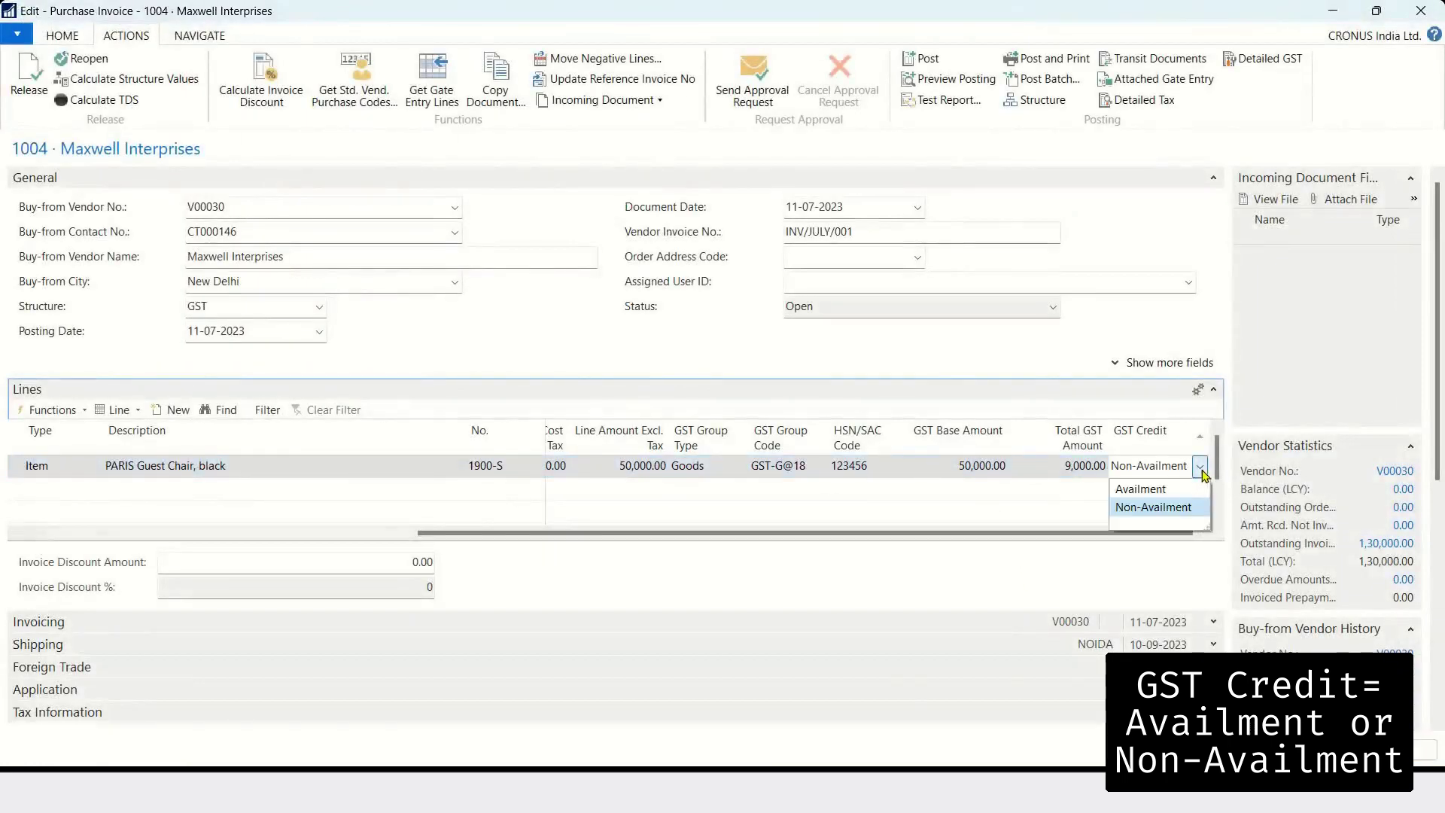
left_click(1164, 491)
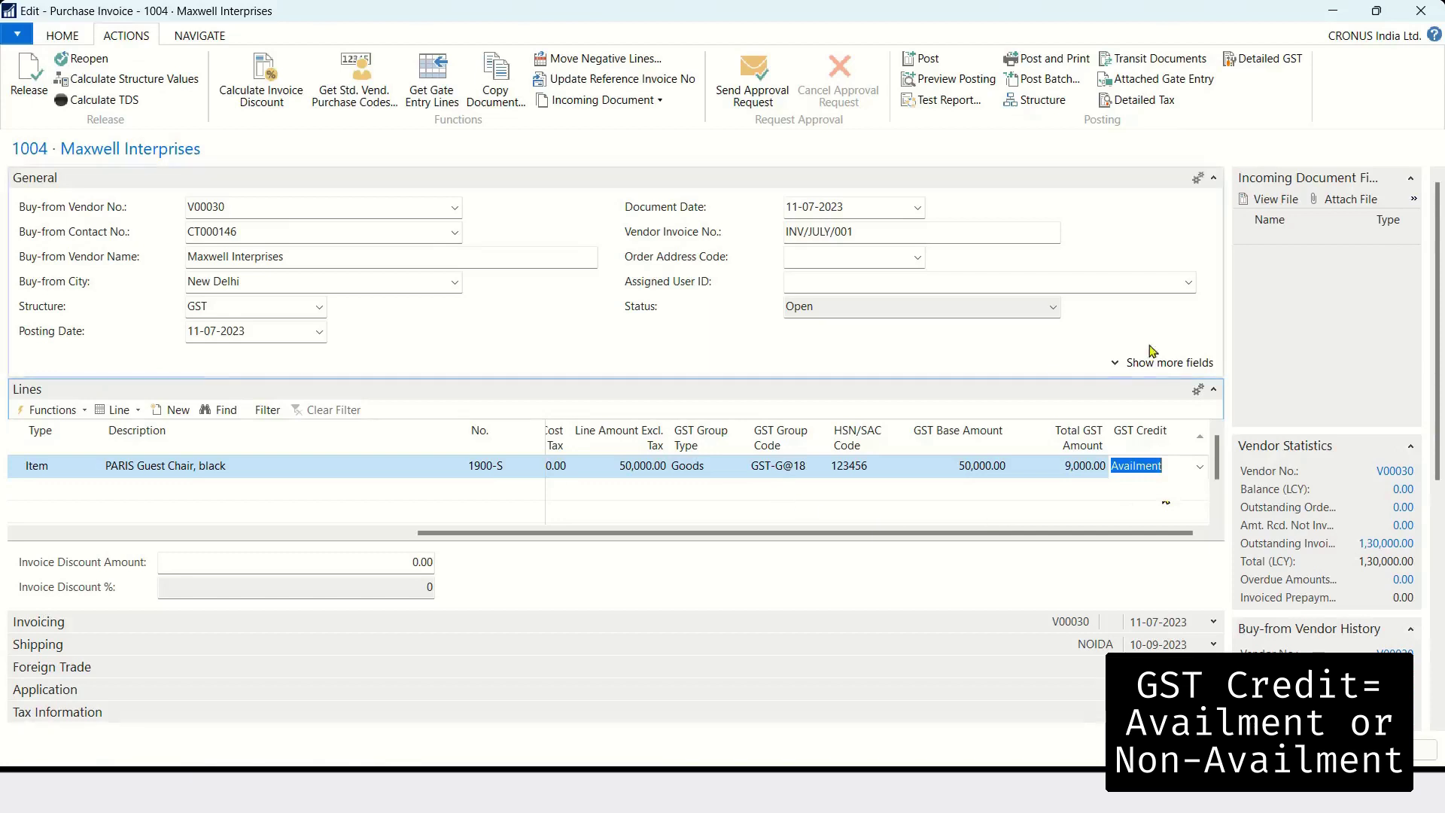
- Preview the posting of invoice 1004, review its related G/L entries, and close them
left_click(971, 82)
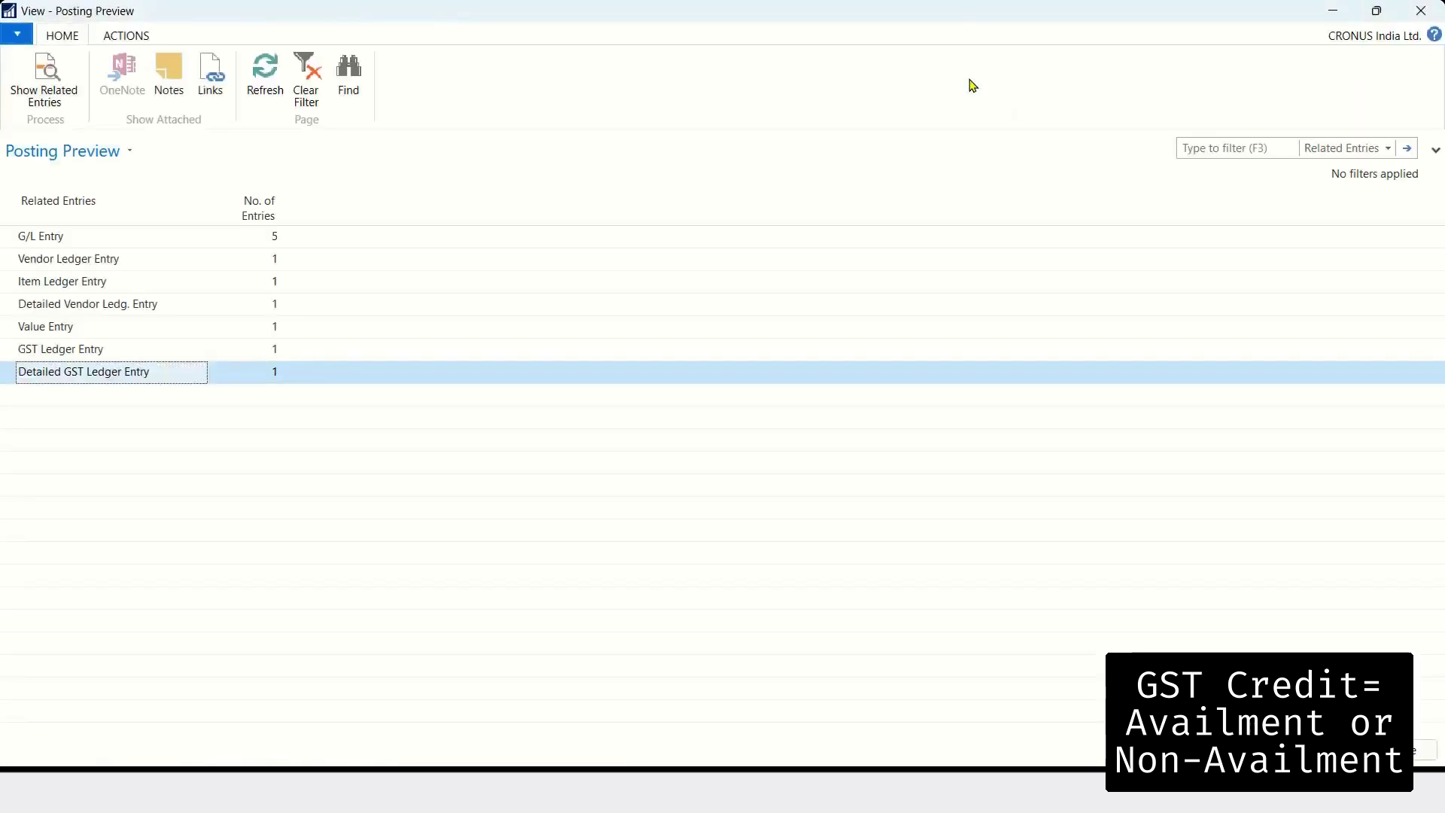
left_click(275, 239)
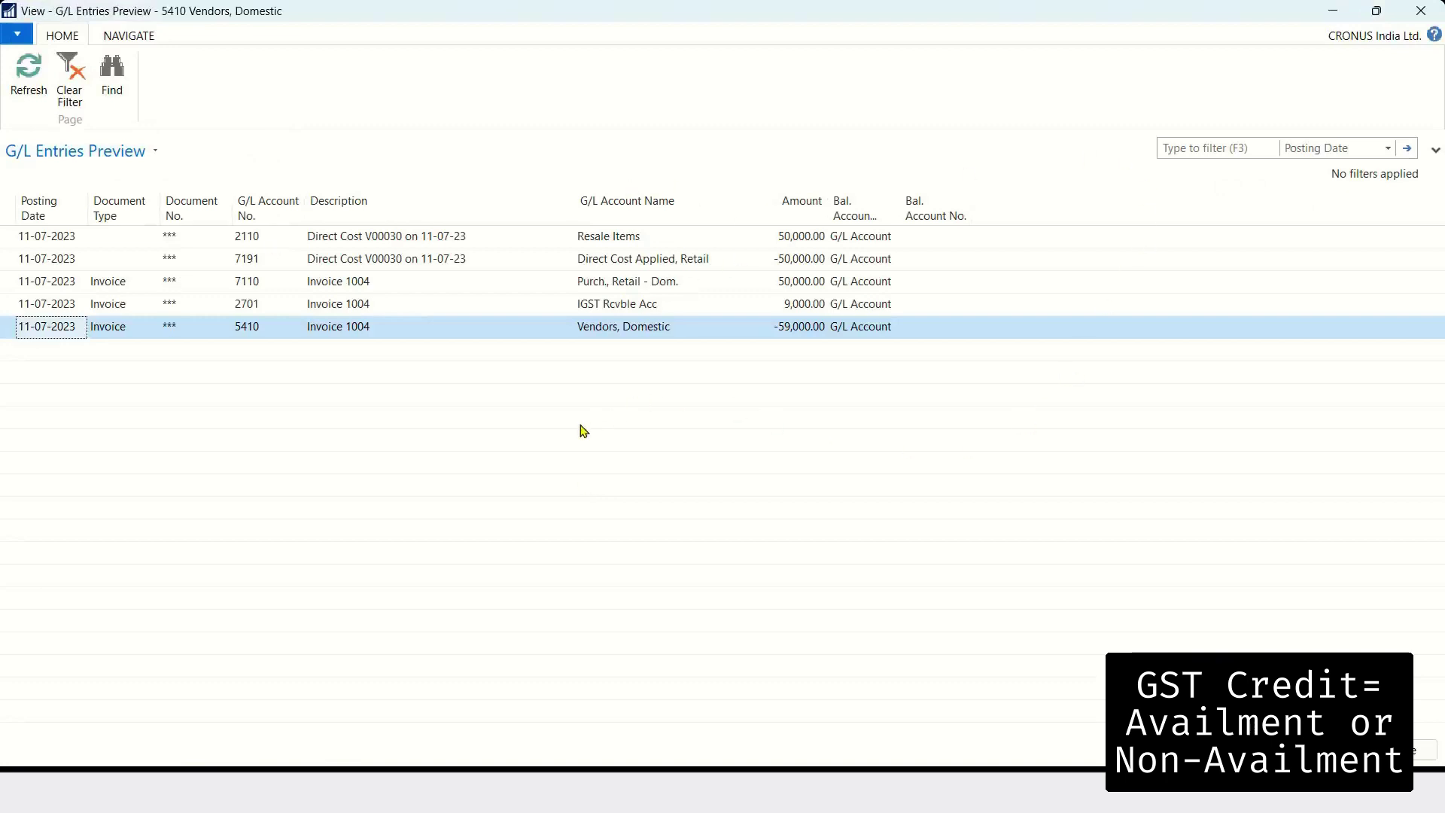
key("Escape")
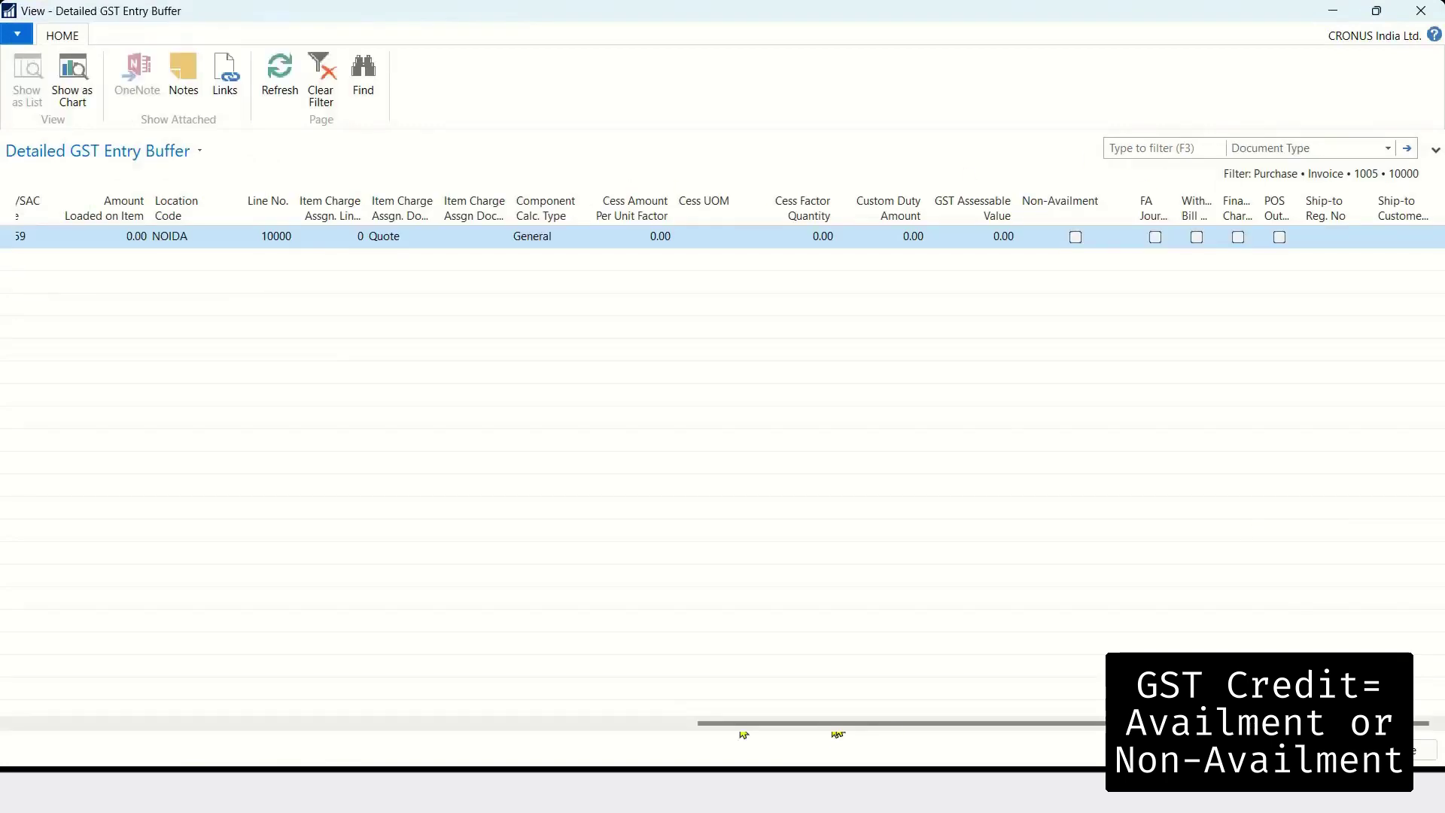
- Close the Detailed GST Entry Buffer and switch to the Mahalaxmi Traders purchase invoice in Dynamics 365 Business Central in the browser
key("Escape")
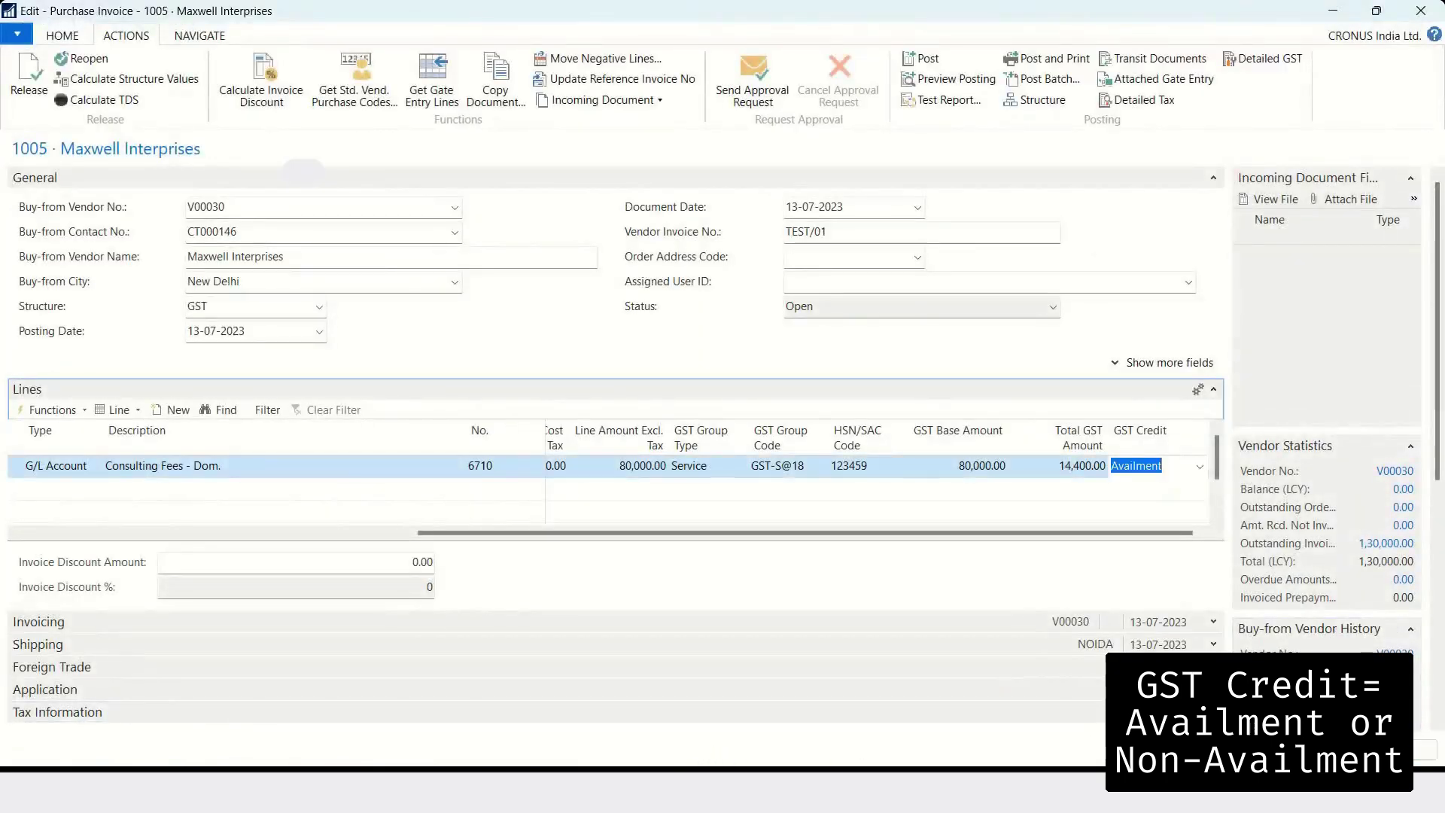
mouse_move(675, 760)
left_click(563, 701)
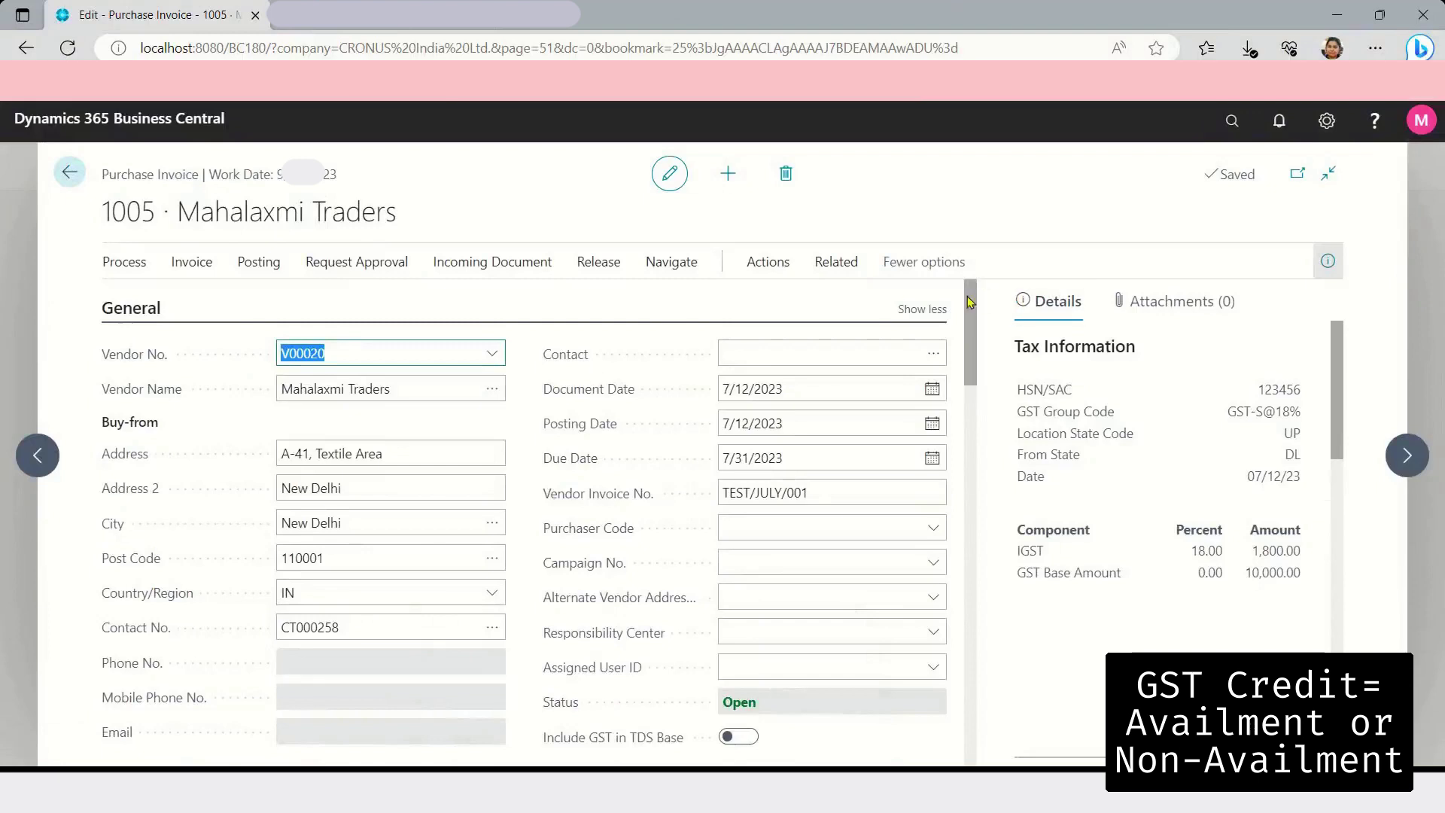
- Examine the Office Supplies invoice line, its GST Credit options and the corresponding tax information
left_click_drag(966, 294, 980, 382)
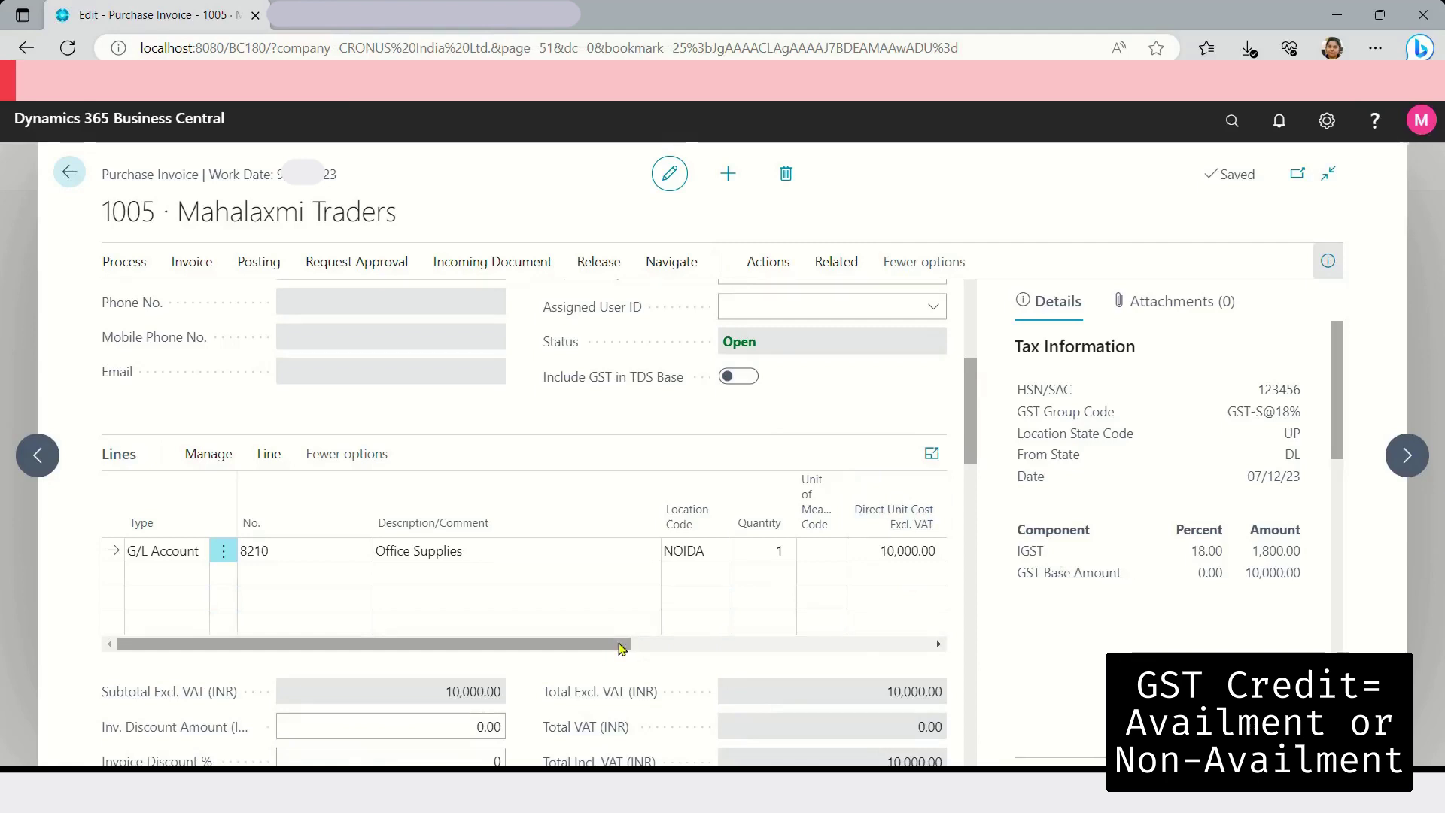
left_click_drag(622, 648, 968, 645)
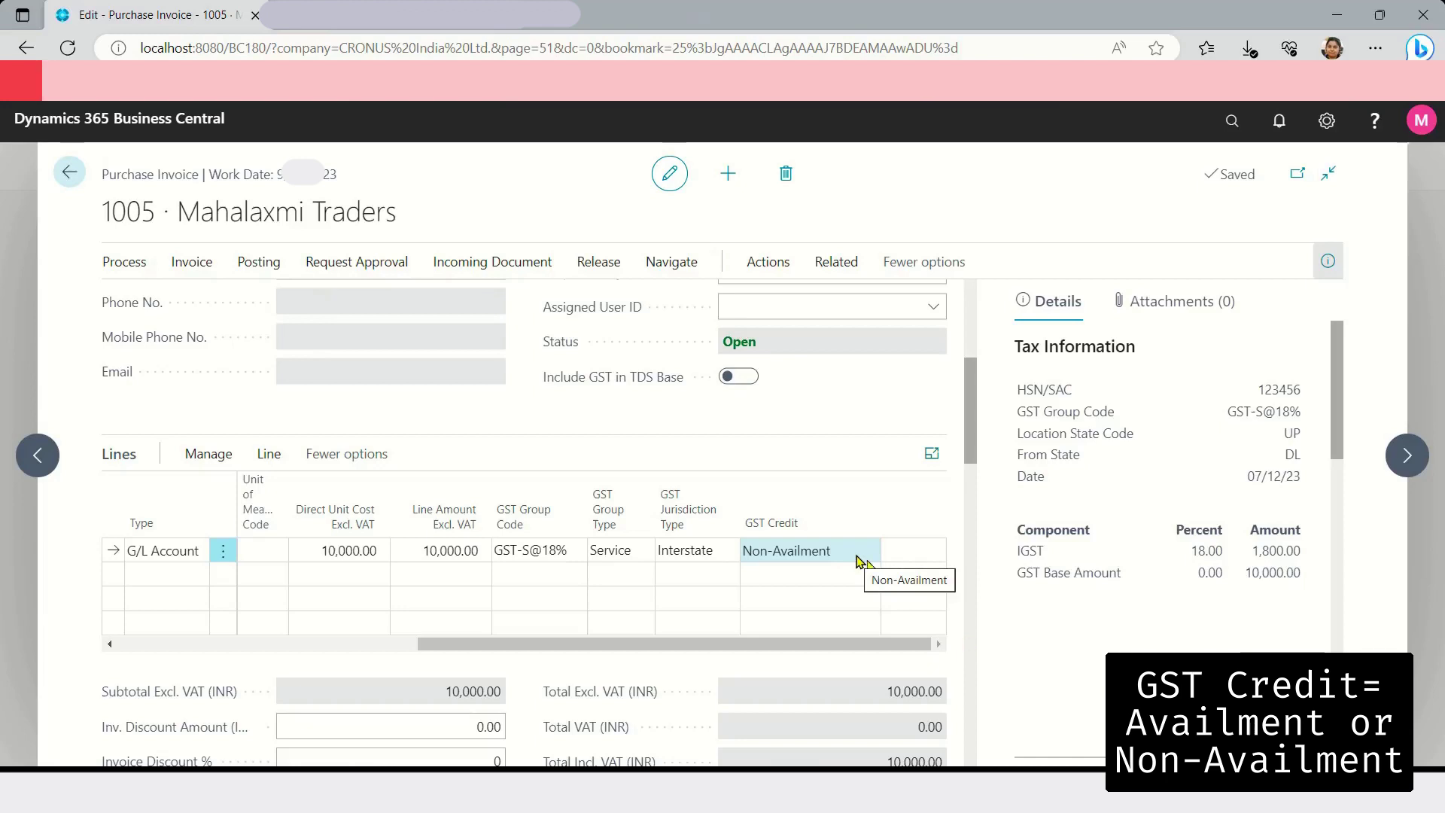
left_click(858, 556)
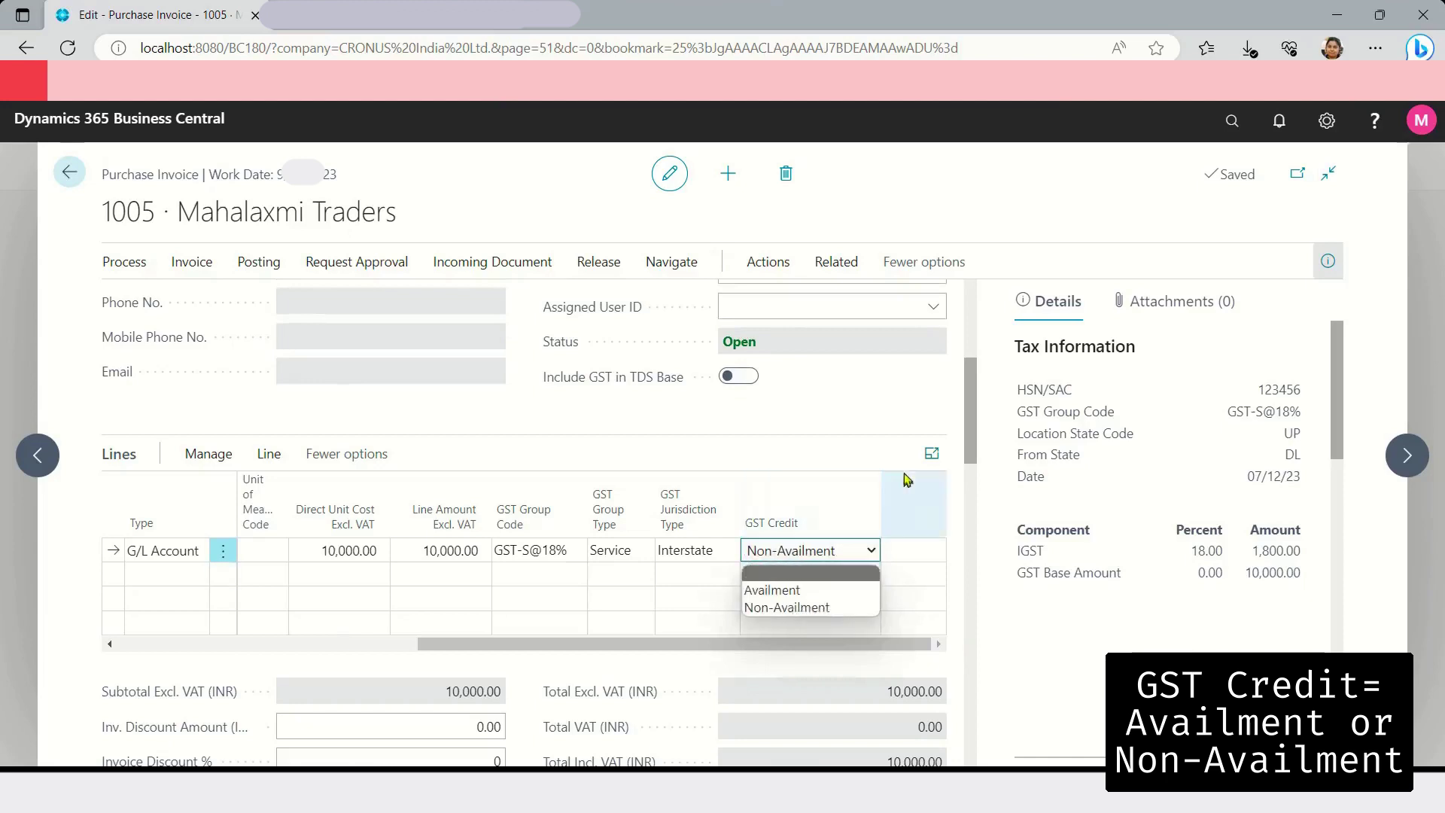
left_click(1235, 651)
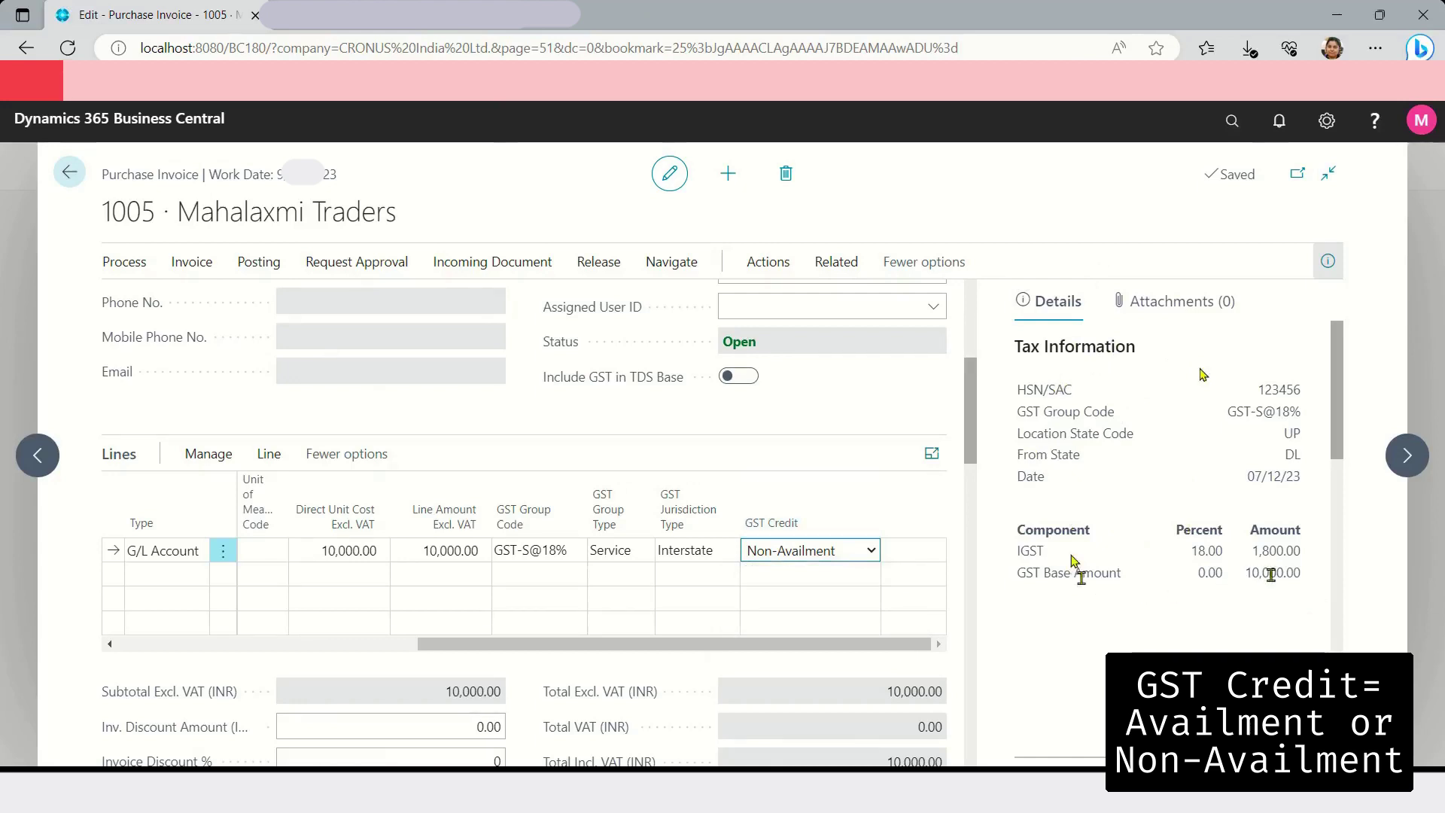
left_click_drag(782, 652, 252, 645)
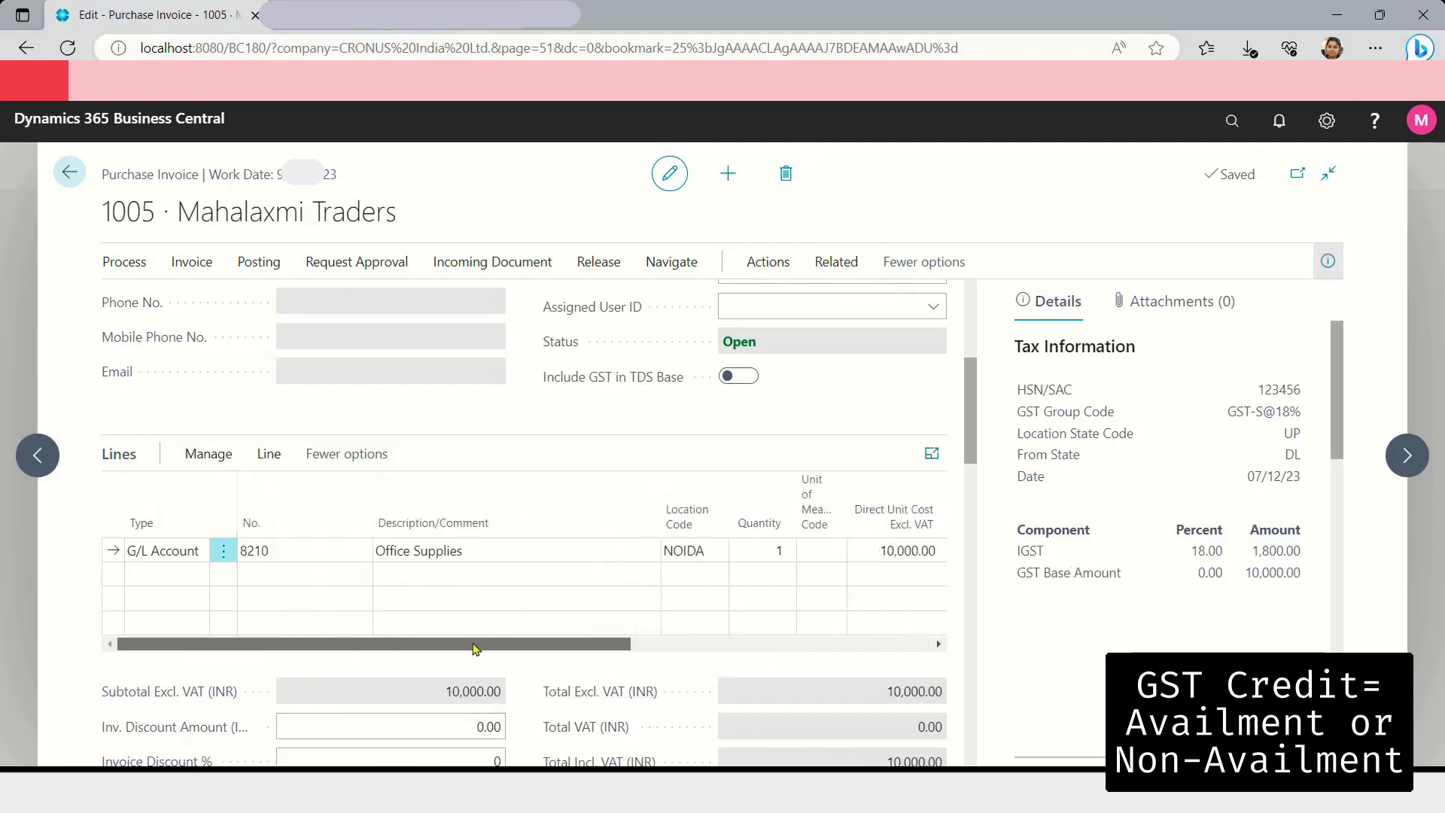
left_click_drag(477, 648, 827, 654)
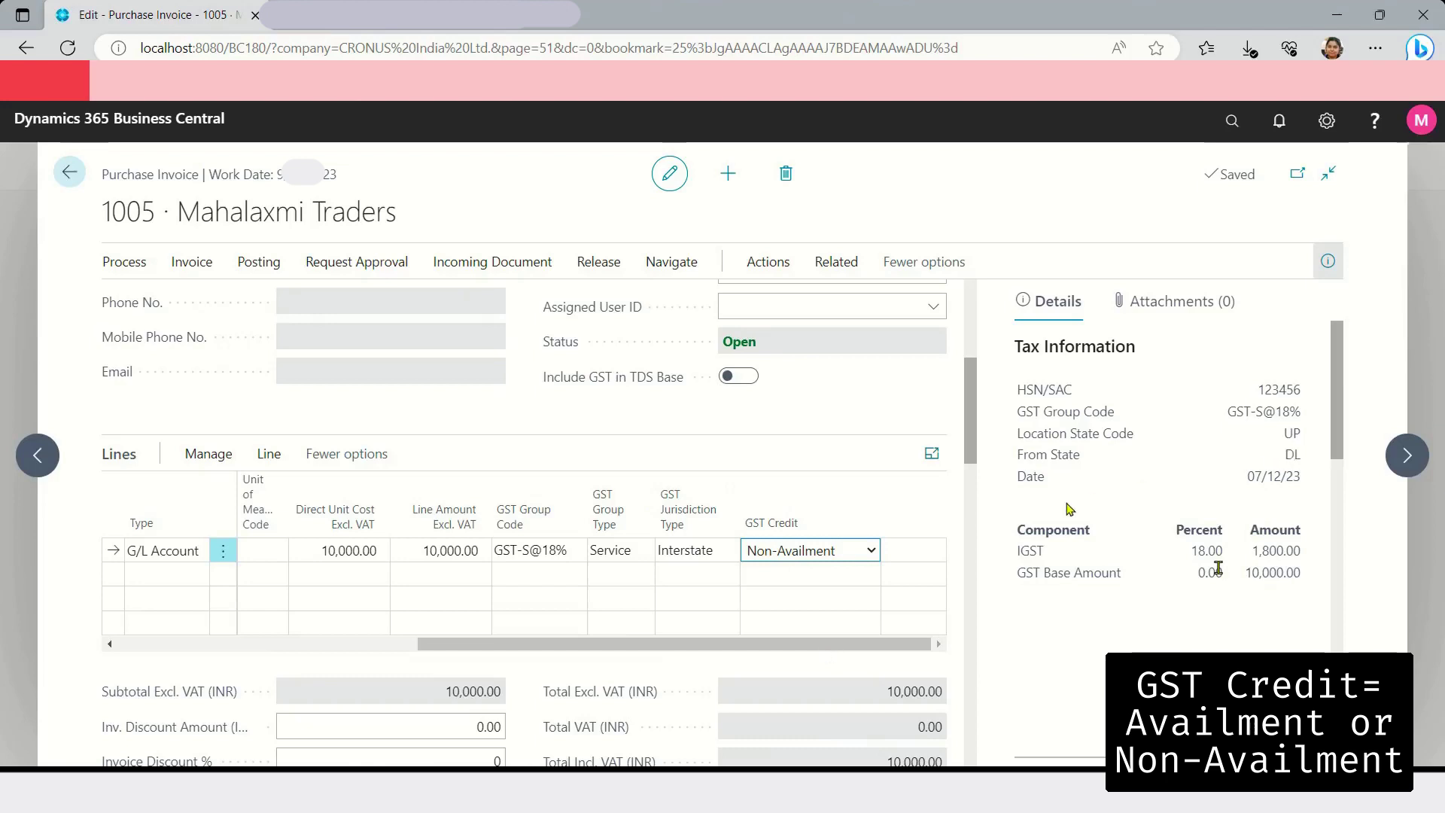
- Preview the posting of the Mahalaxmi Traders invoice and open its related G/L entries
left_click(260, 262)
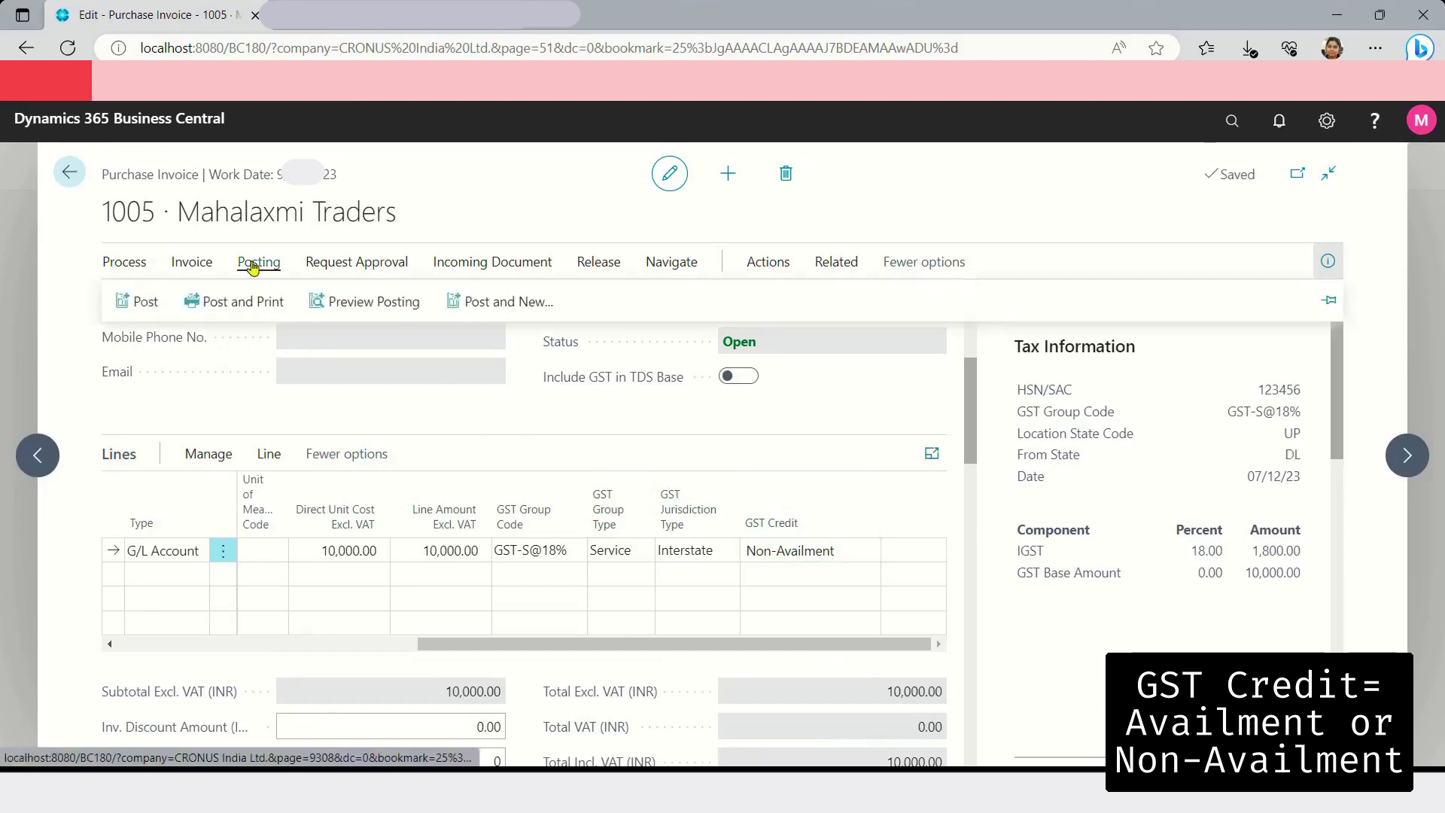
left_click(375, 307)
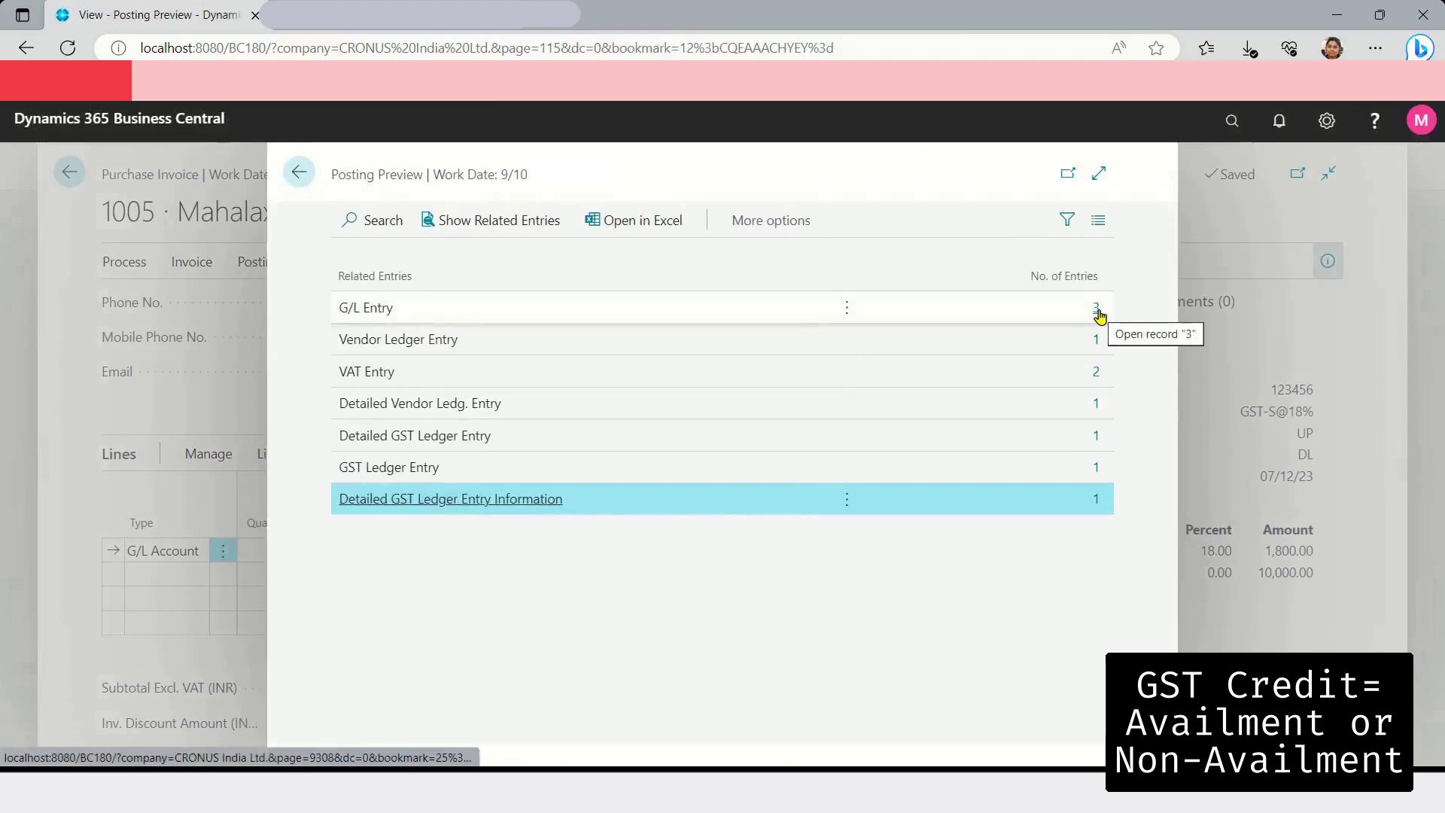
left_click(921, 304)
left_click(1094, 311)
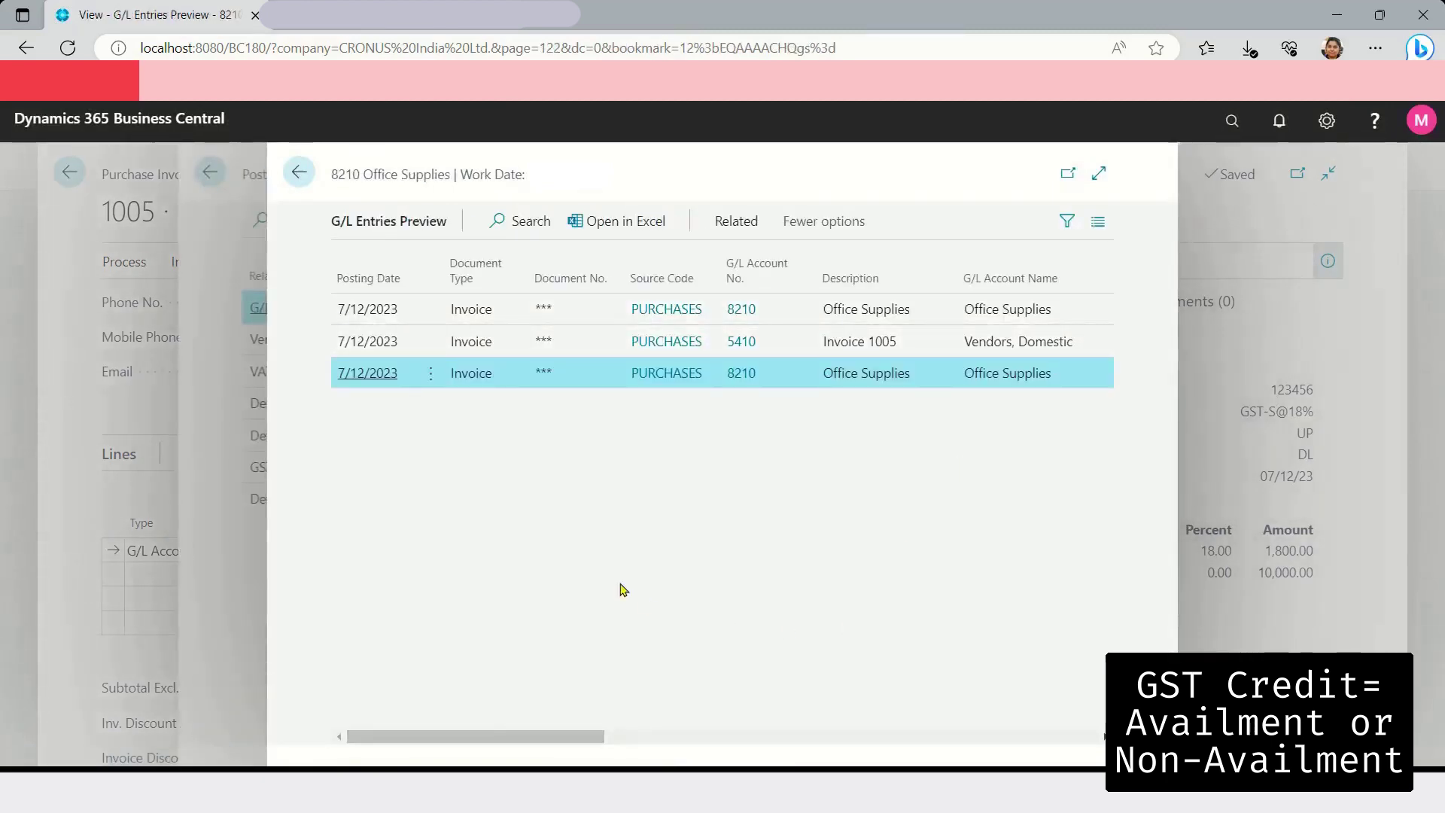
- Sort the previewed G/L entries by descending amount, compare their accounts with the debit and credit amounts, and return to the invoice
left_click_drag(555, 738, 791, 724)
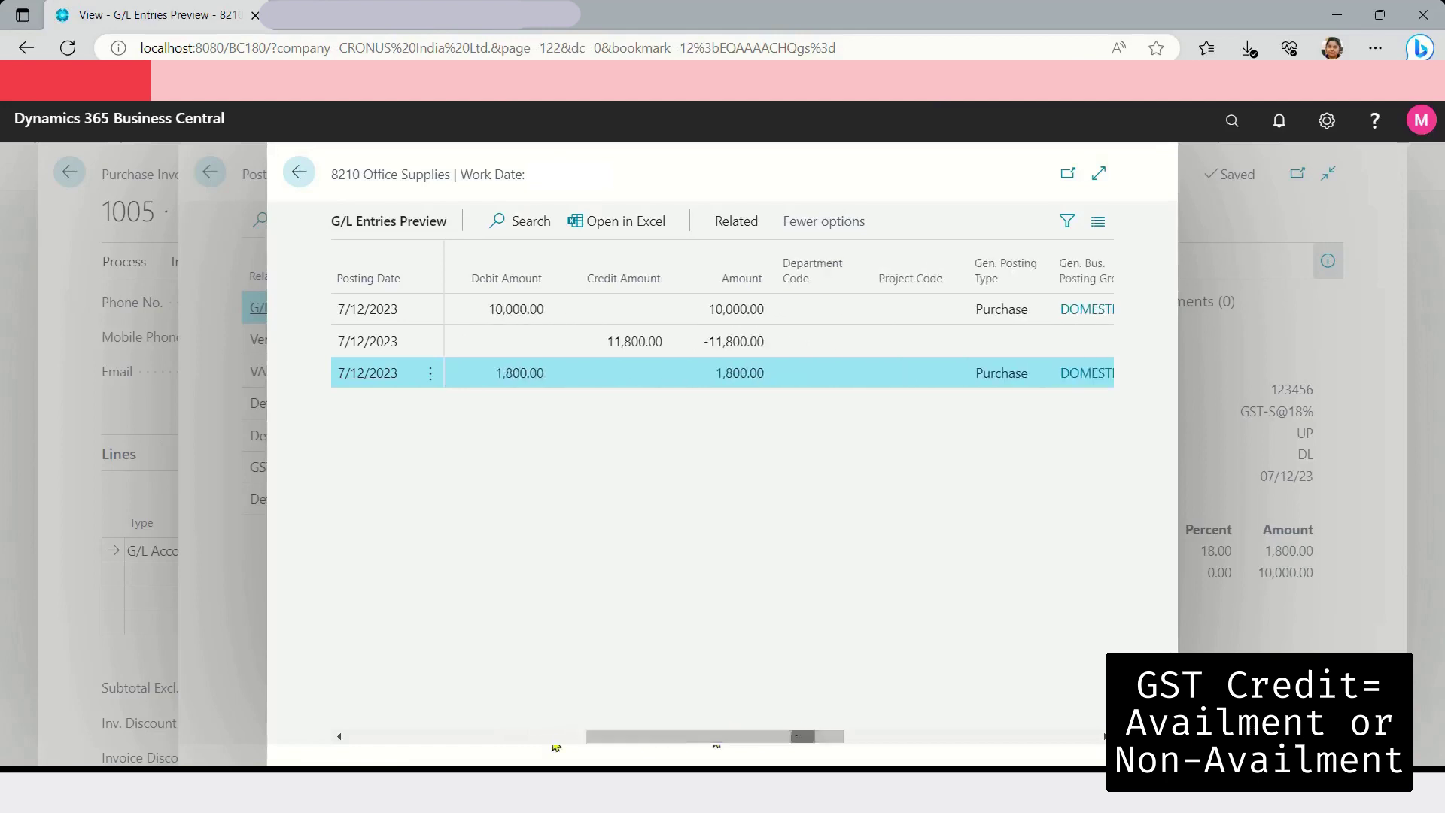
left_click(762, 286)
left_click(684, 351)
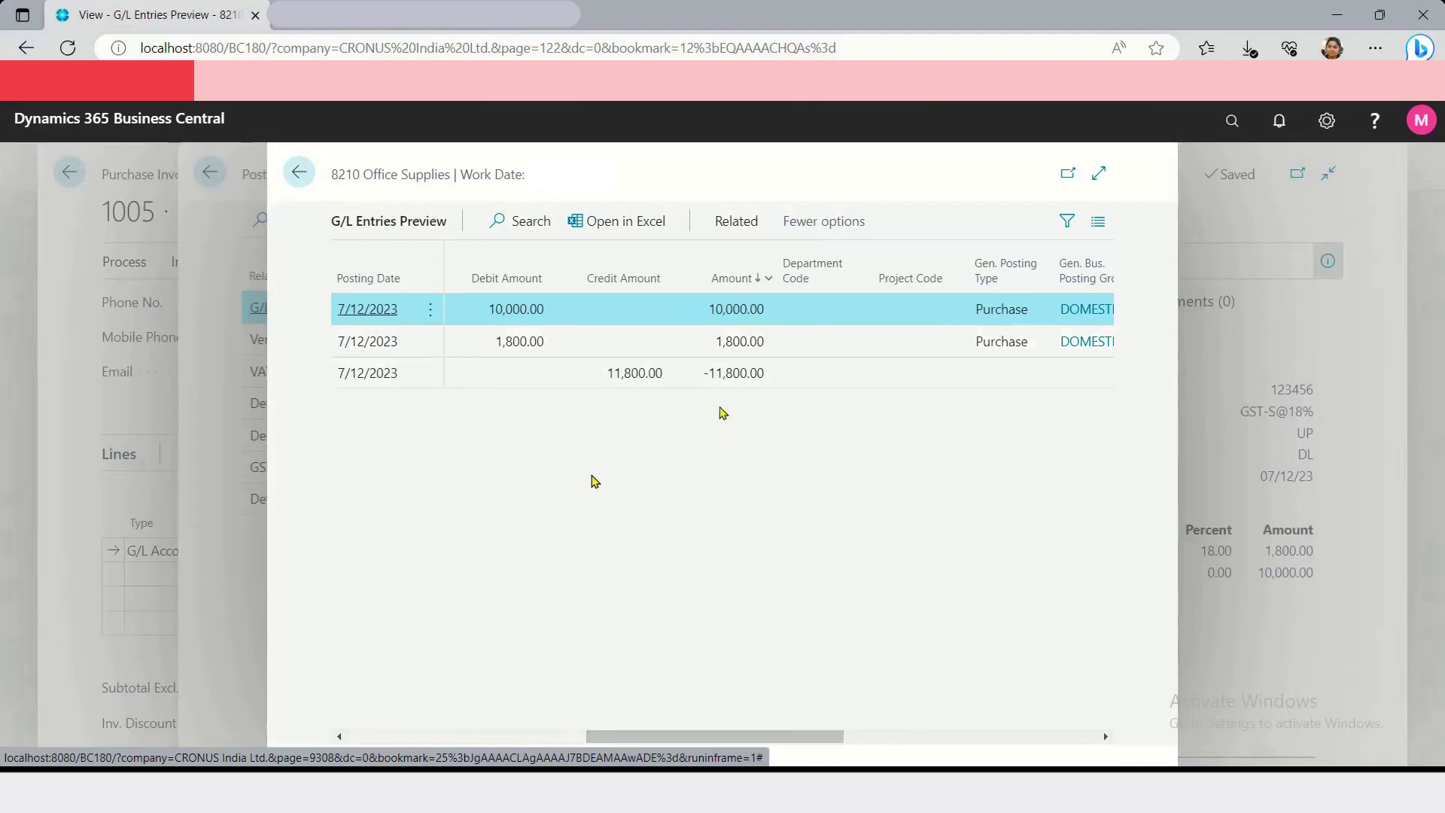
left_click_drag(797, 735, 720, 739)
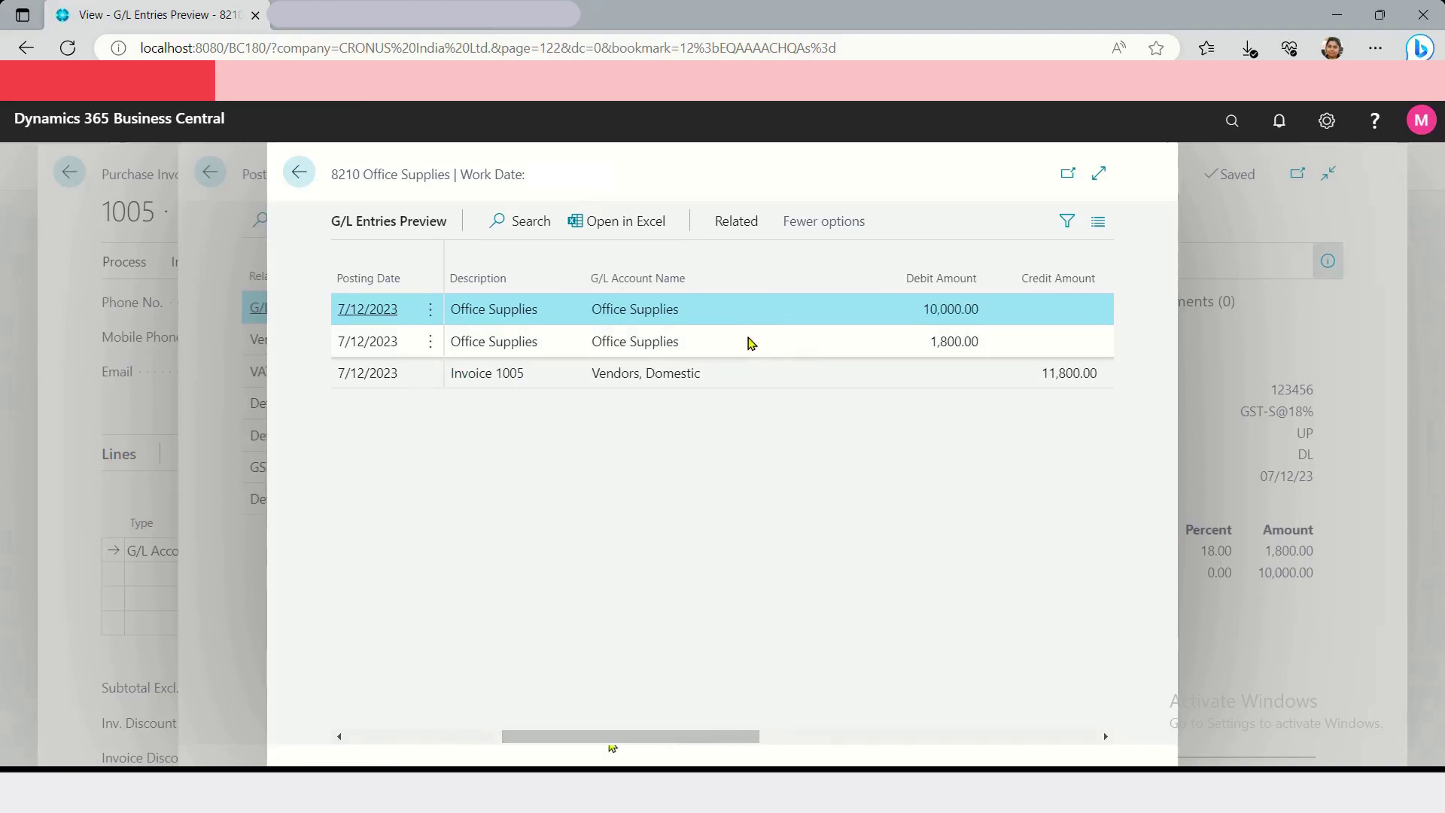
left_click(299, 172)
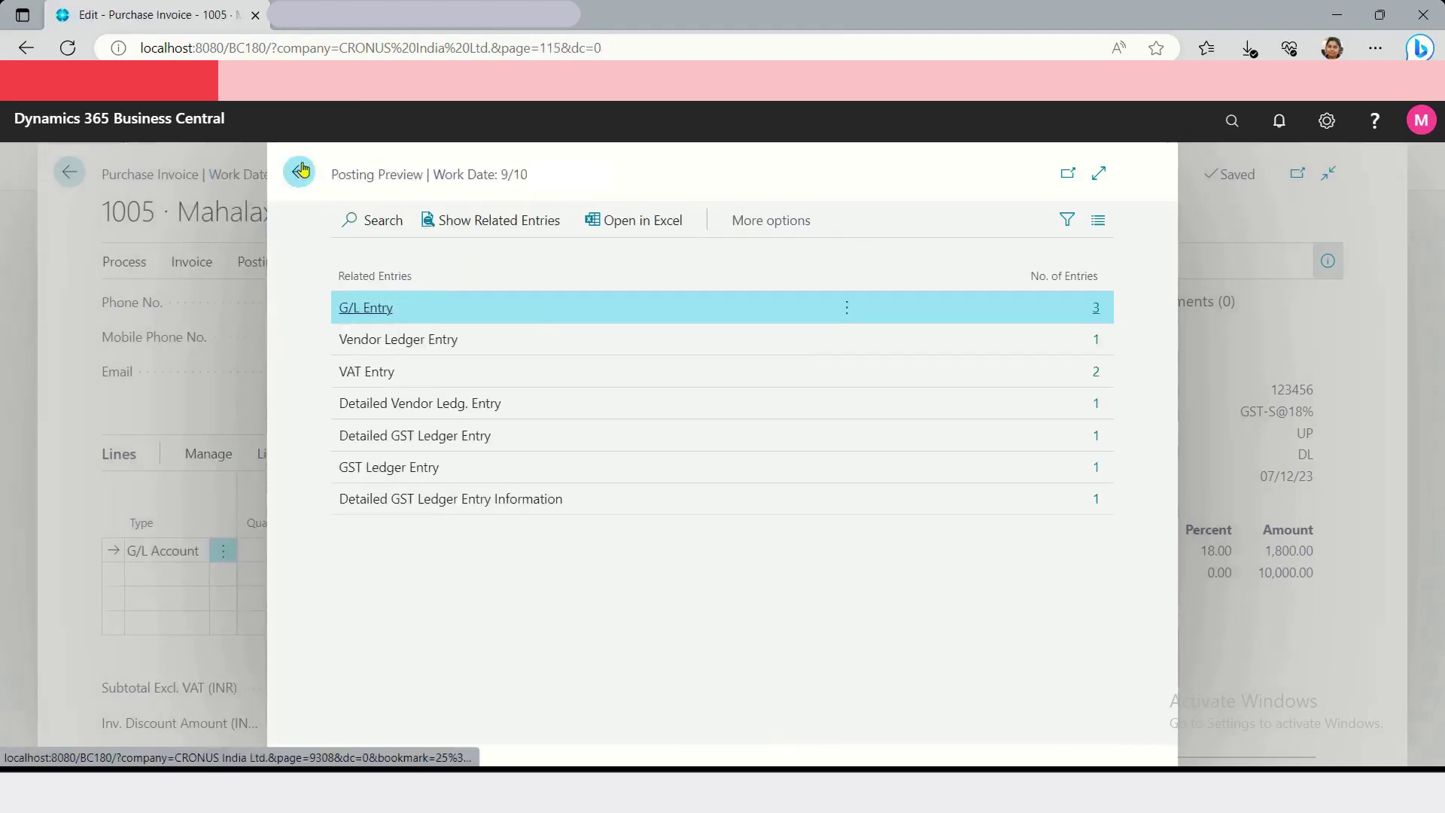
left_click(300, 172)
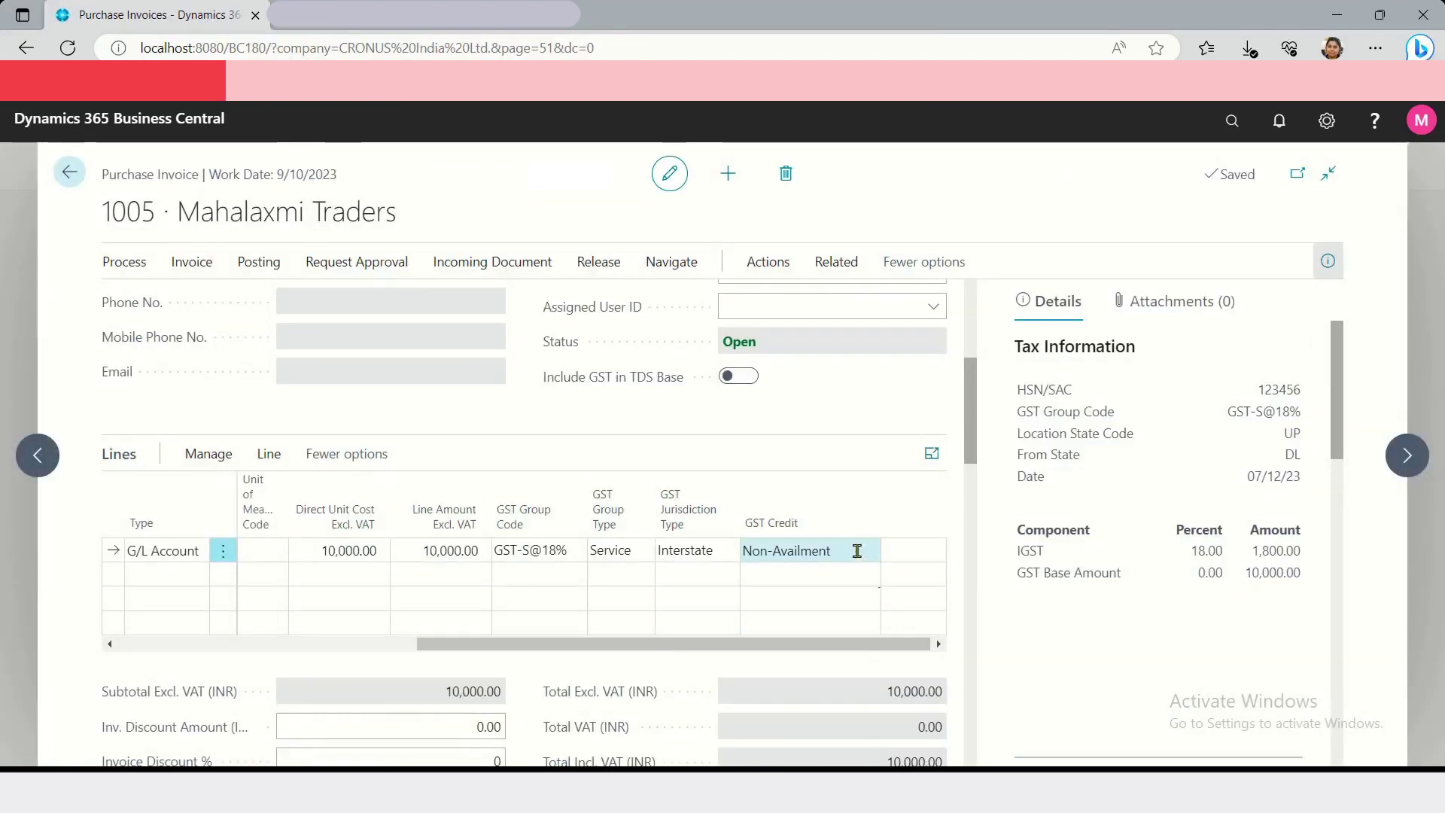
- Preview the Mahalaxmi Traders invoice posting again and reopen its G/L entries
left_click(252, 263)
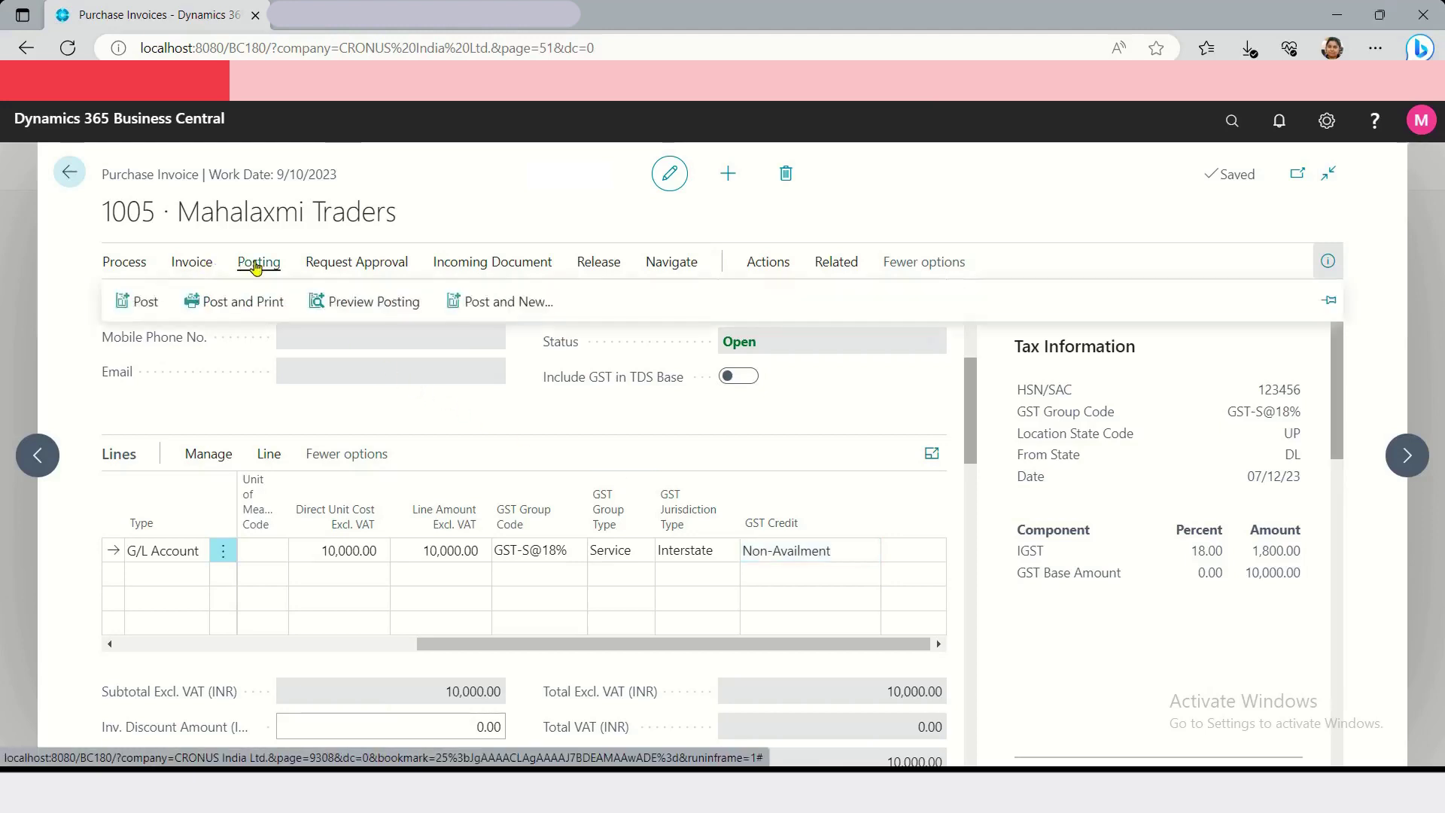
left_click(378, 310)
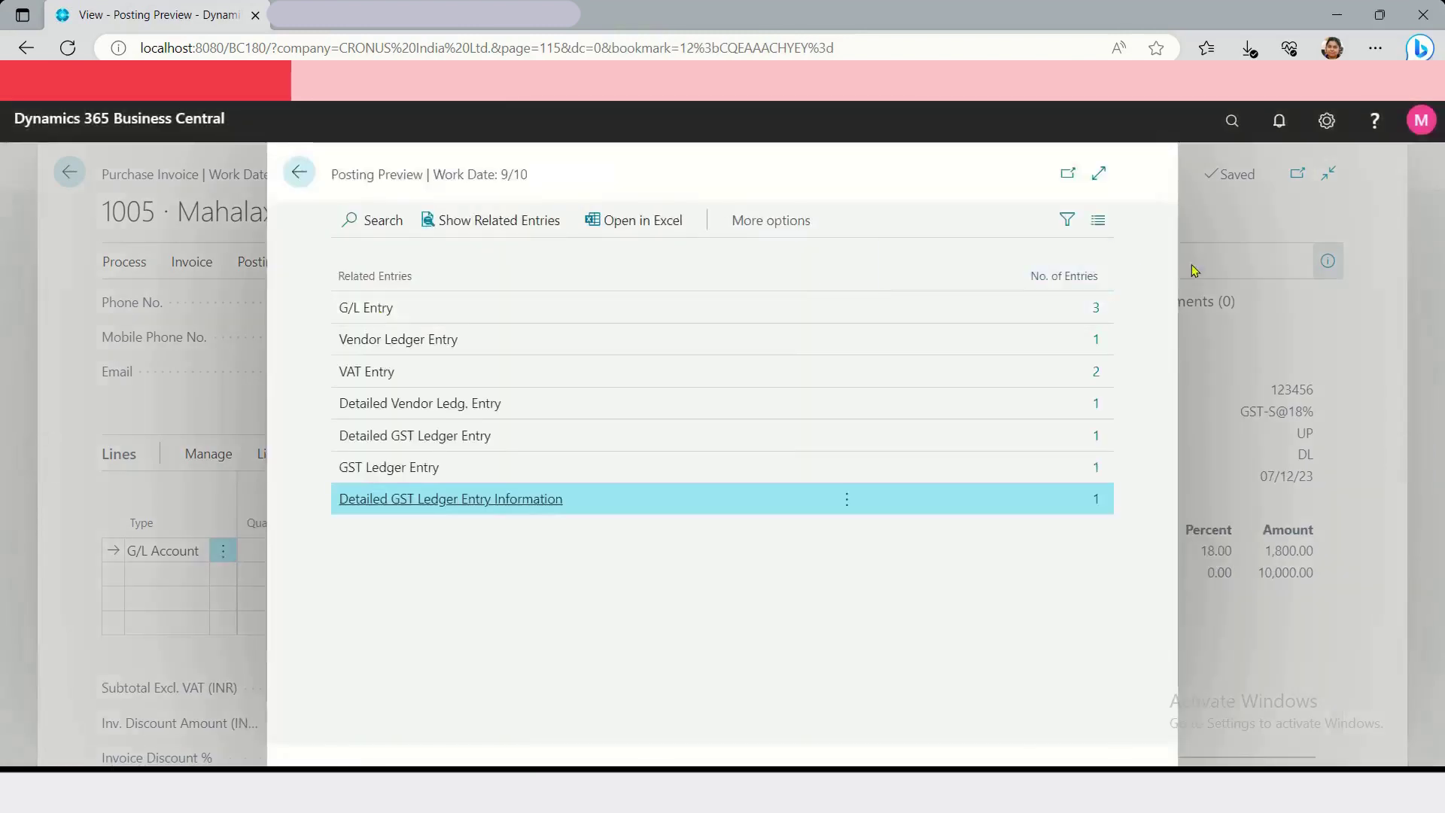
left_click(1102, 310)
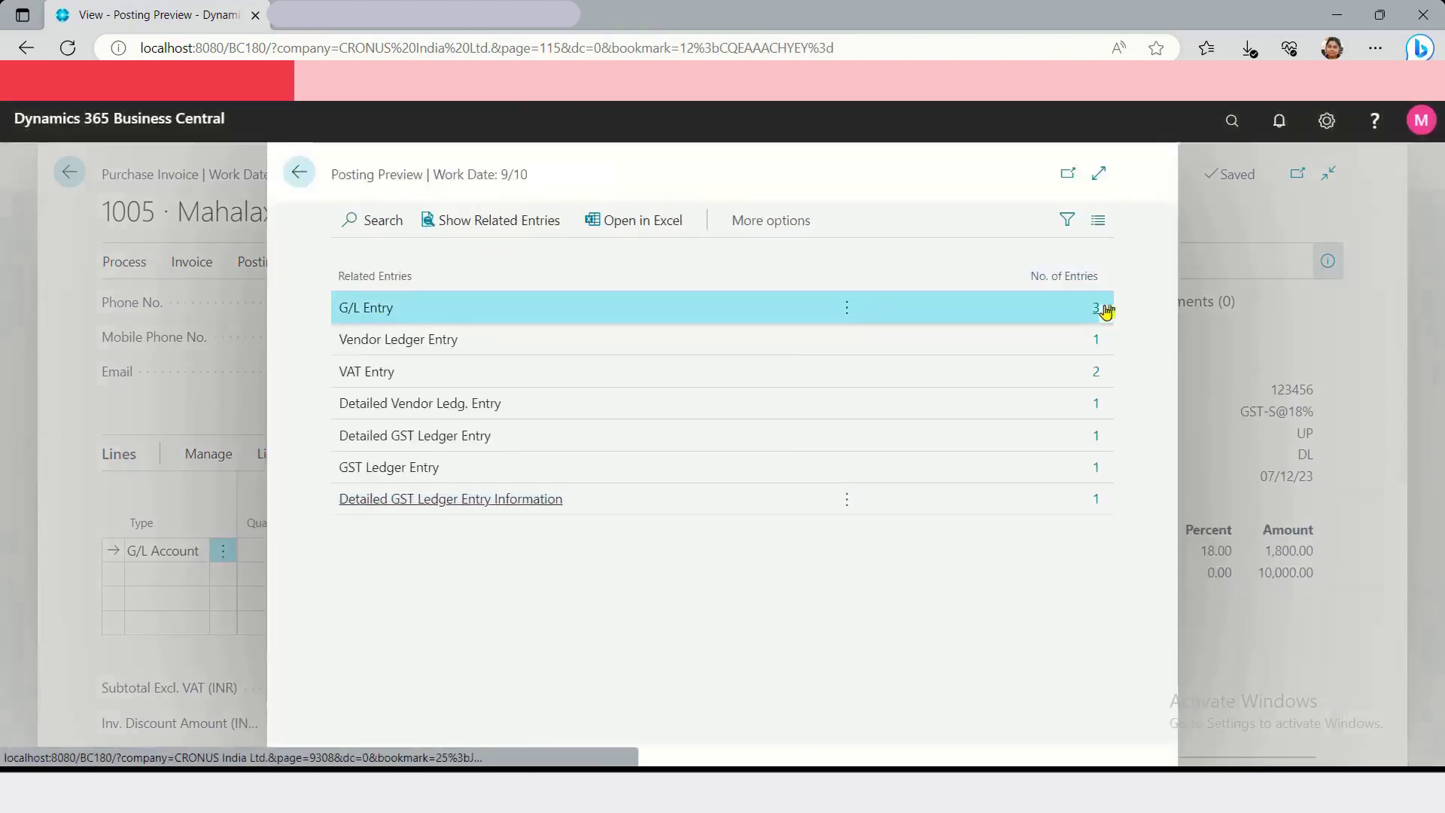
left_click(1103, 309)
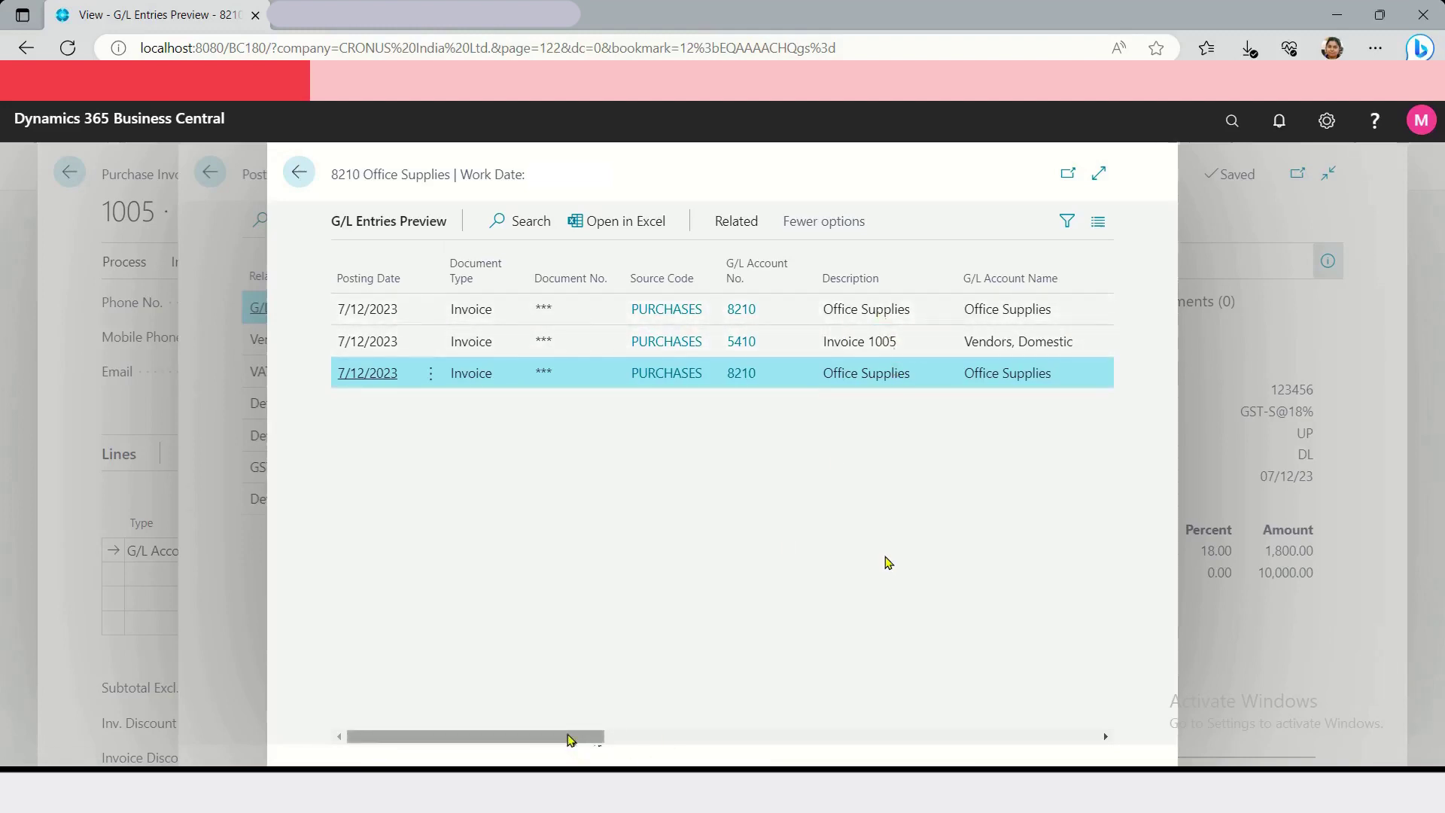
- Bring the G/L amount columns into view and sort the entries by descending amount
left_click_drag(575, 738, 762, 730)
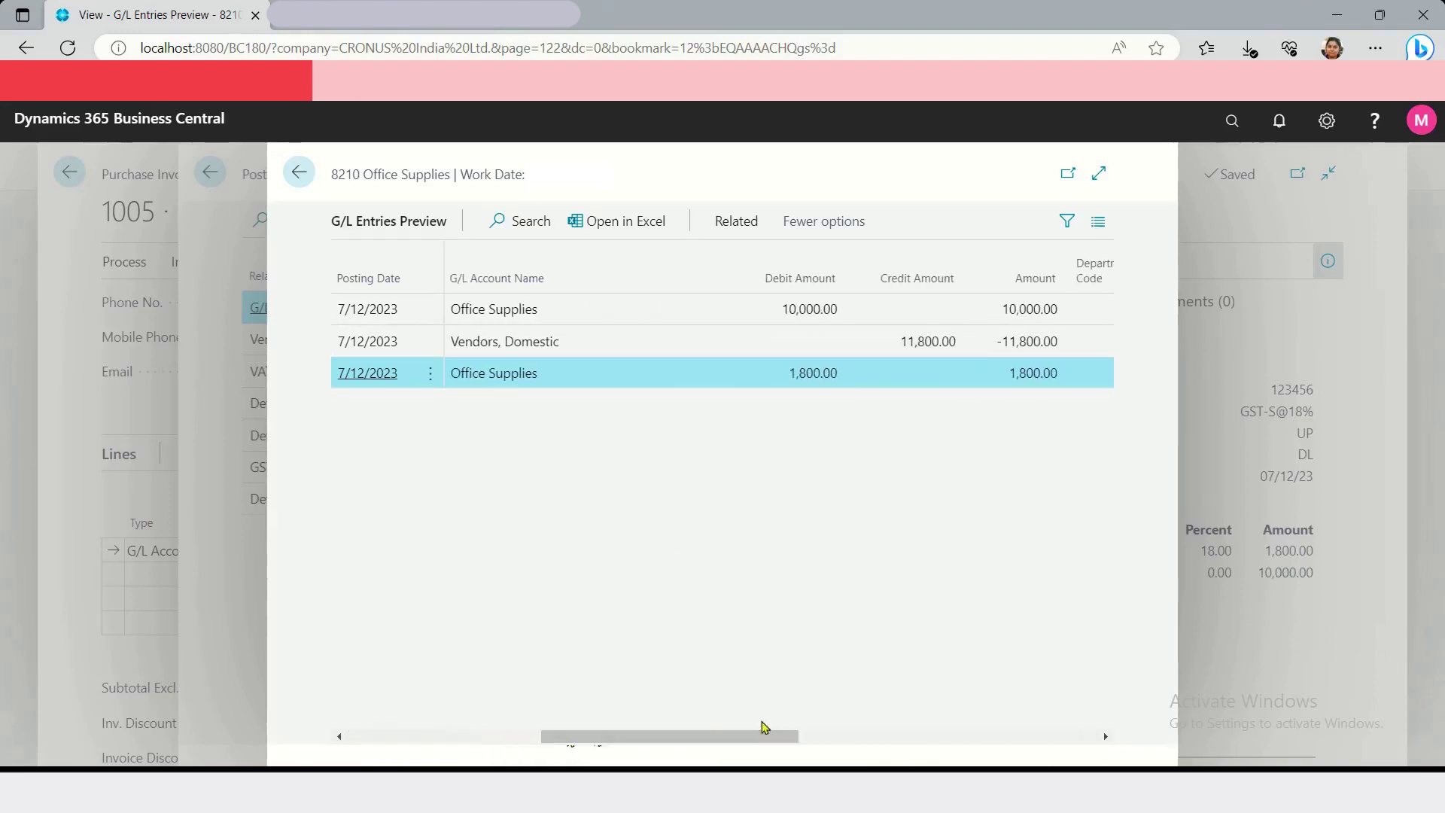
left_click(1051, 286)
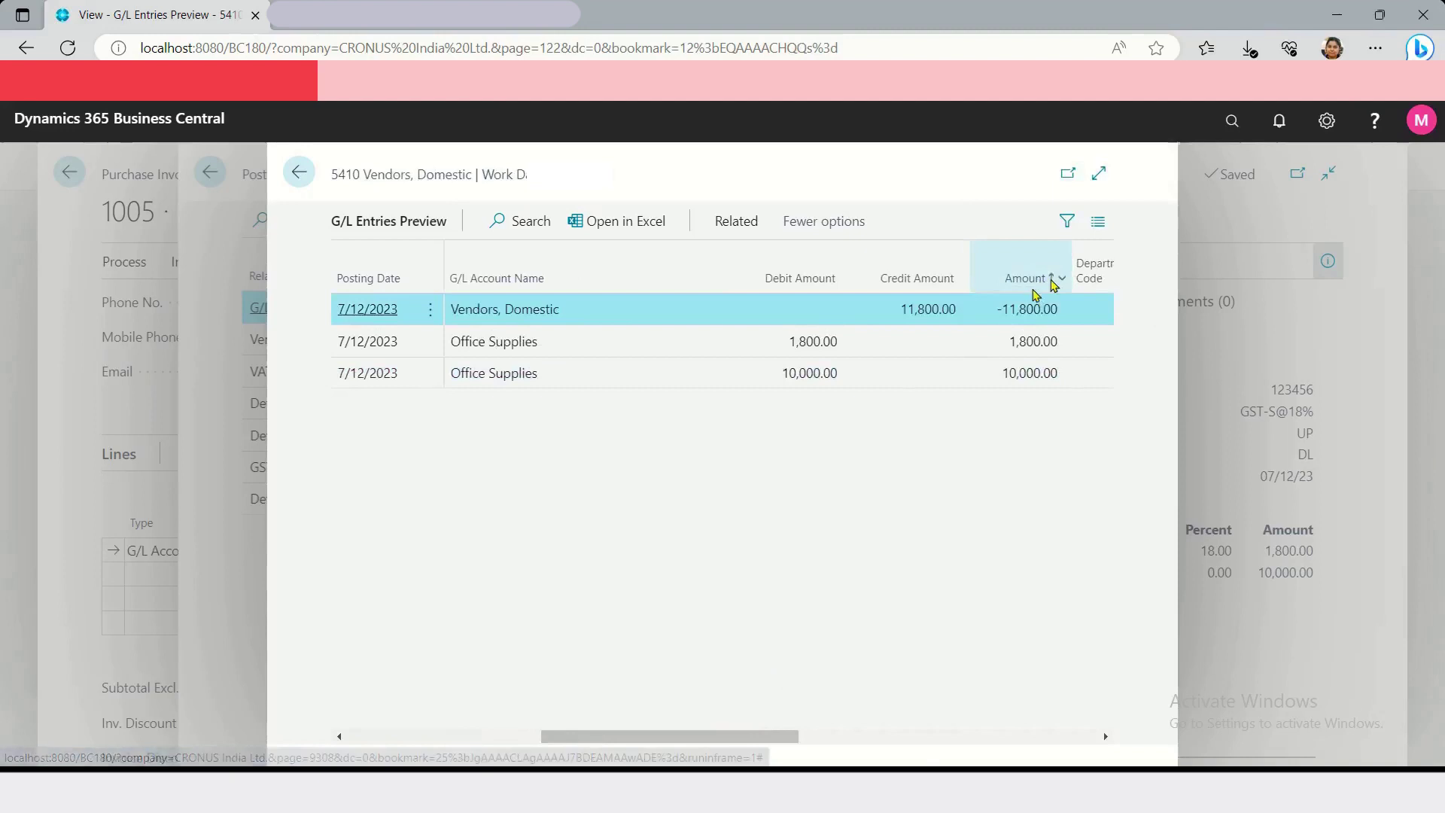
left_click(1053, 284)
left_click(1014, 345)
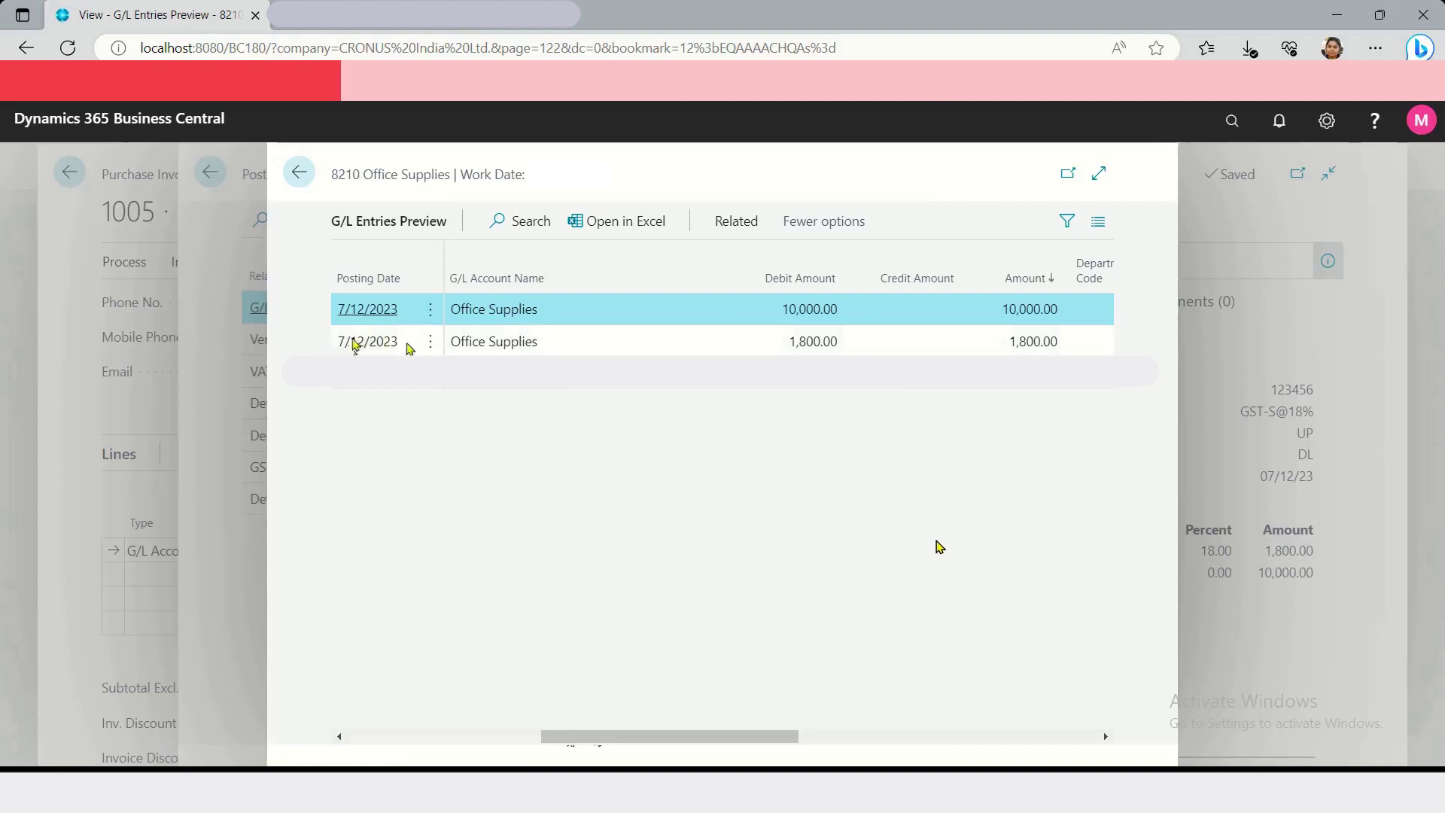
- Select both Office Supplies entries, check their posting groups, and return to the purchase invoice
left_click(331, 343, "shift")
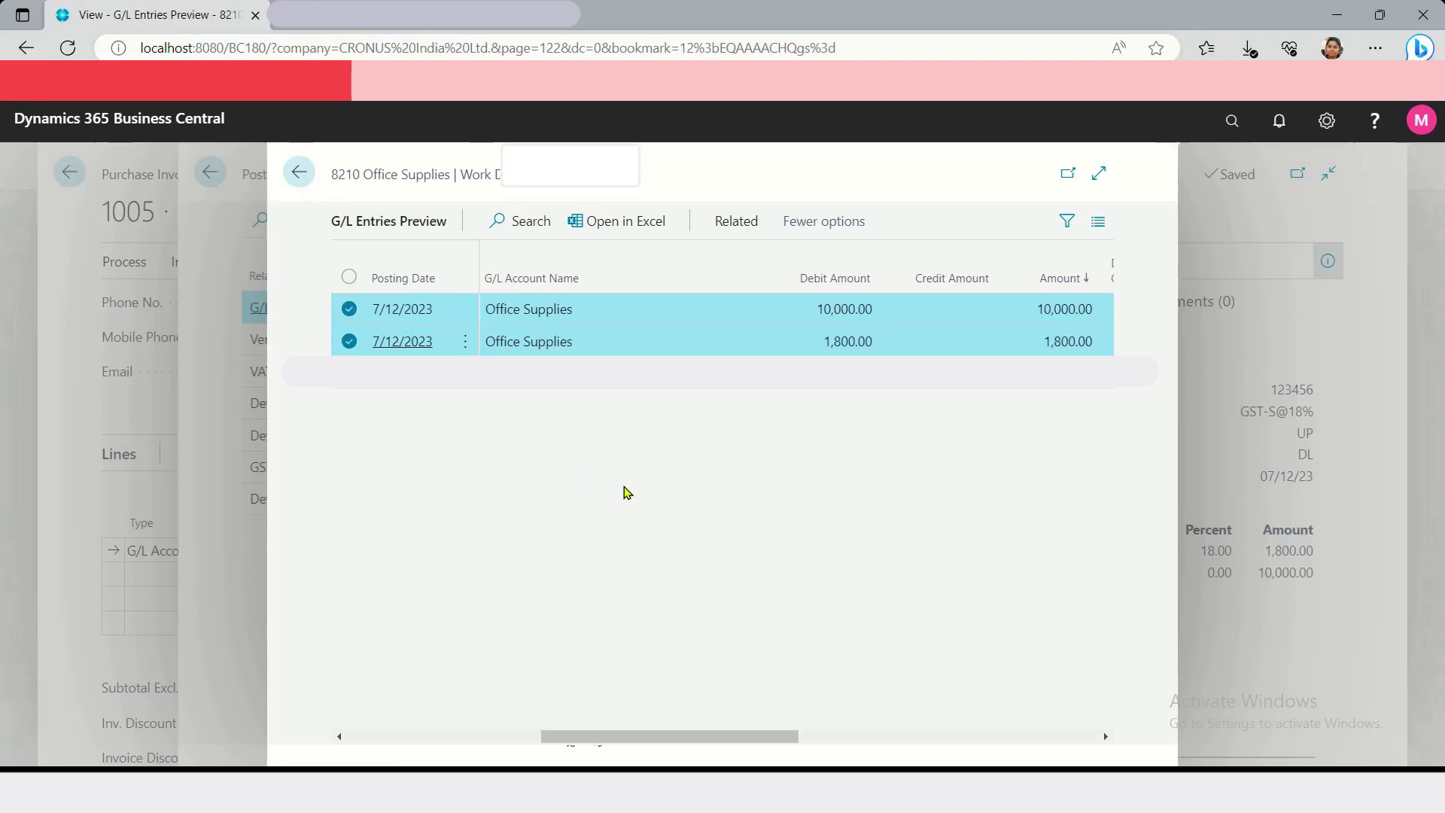
left_click_drag(777, 735, 898, 734)
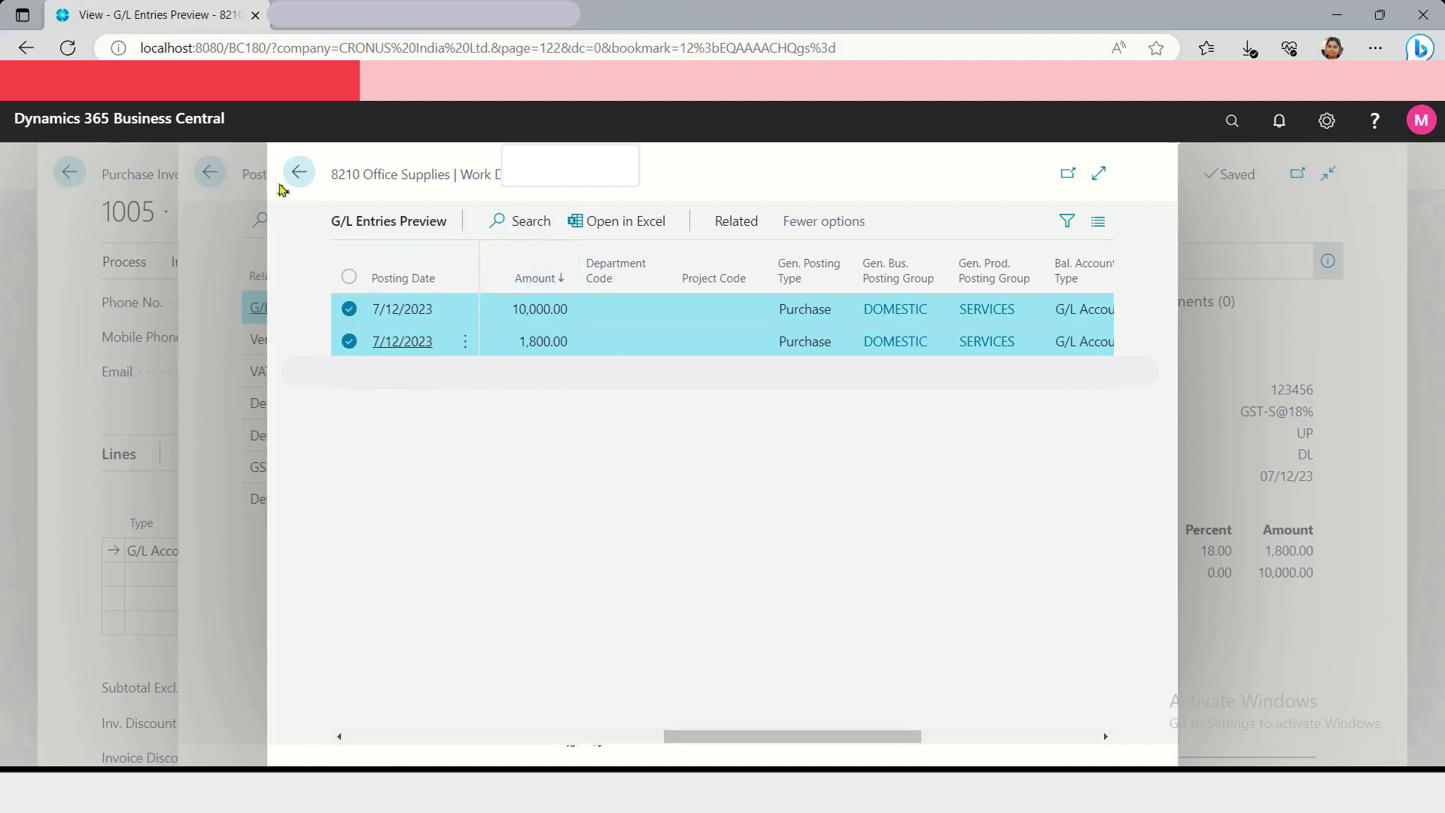
left_click(300, 175)
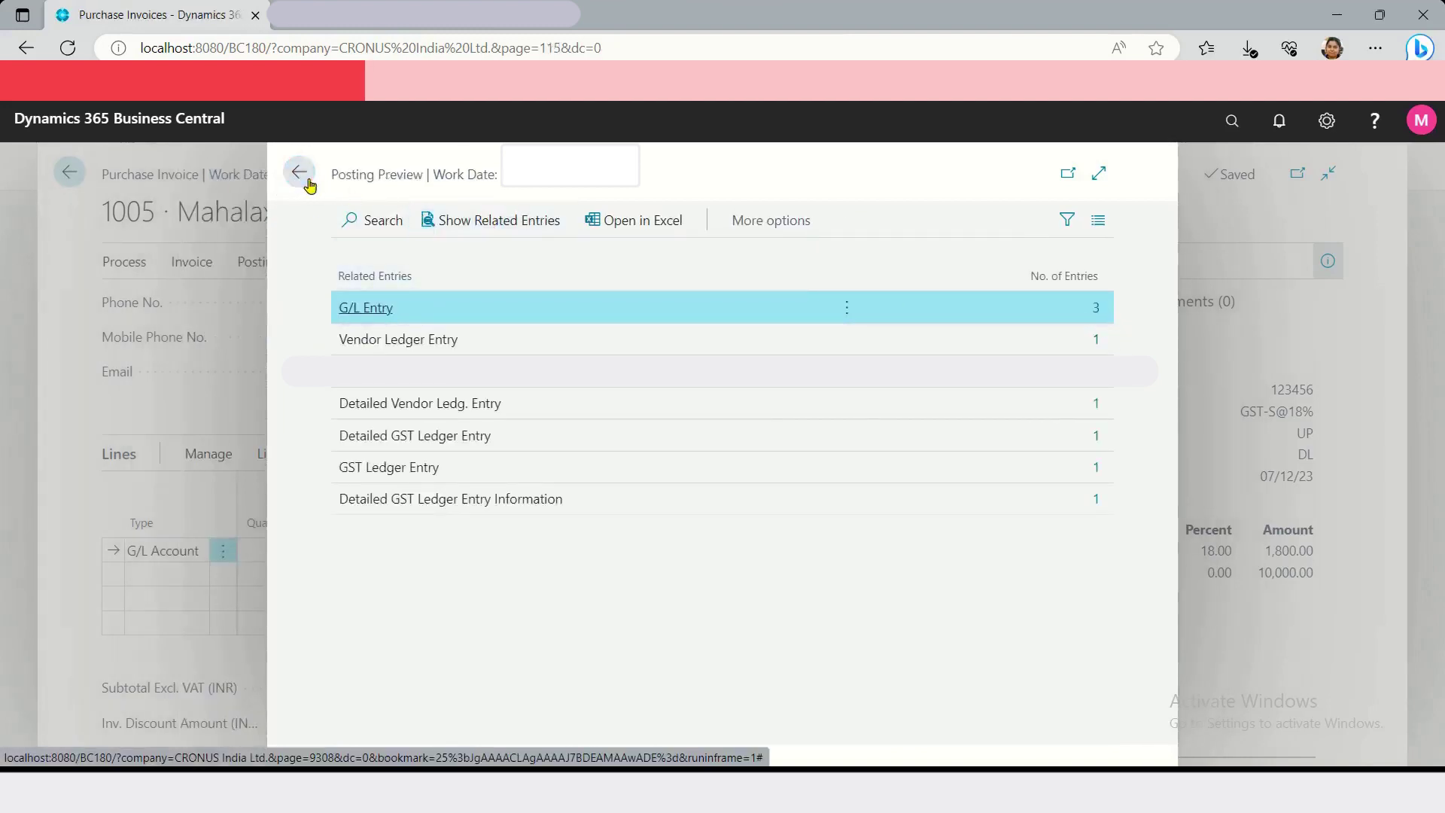
left_click(309, 183)
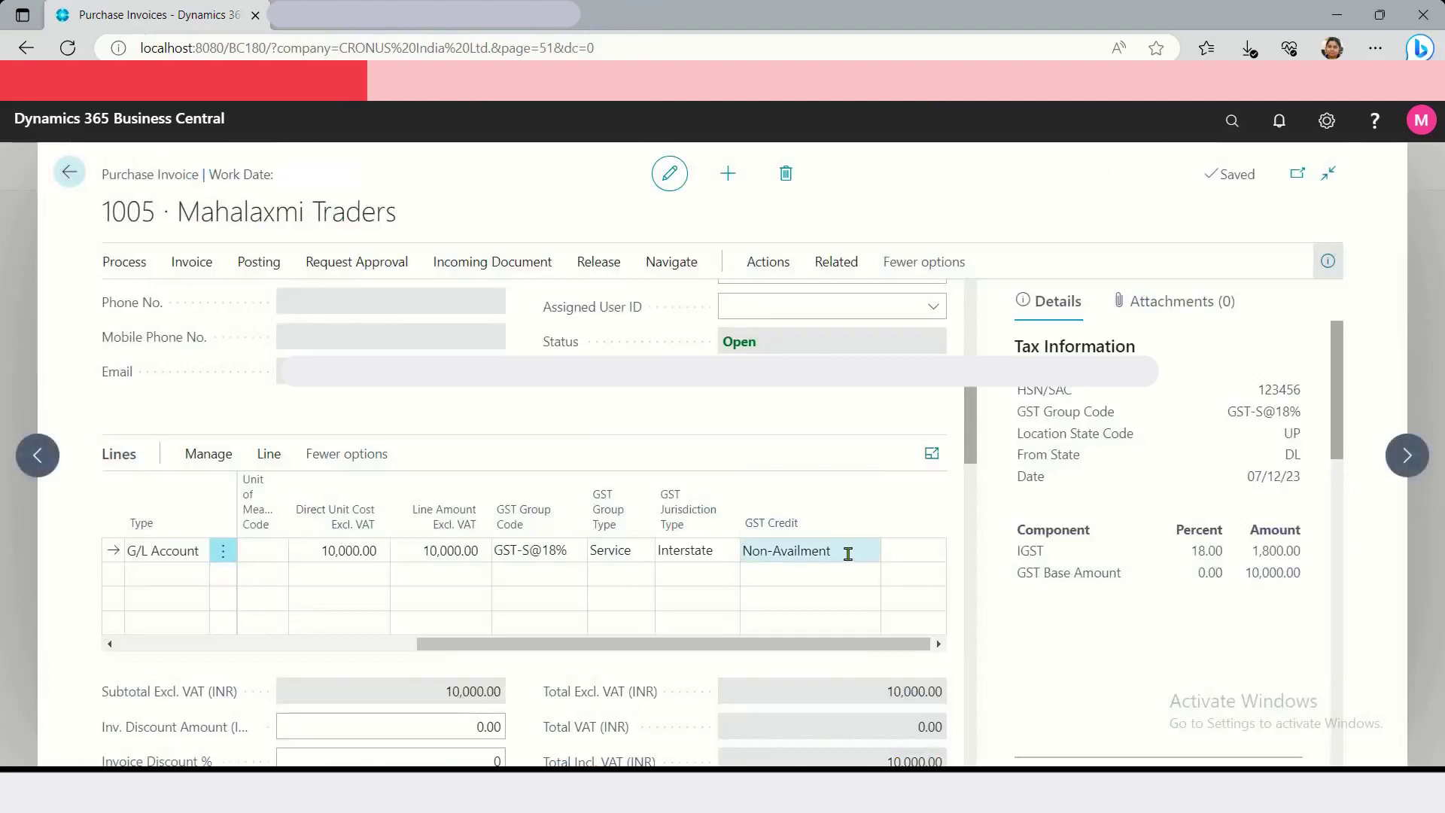
- Set GST Credit to Availment on the G/L Account line of the Mahalaxmi Traders invoice
left_click(871, 554)
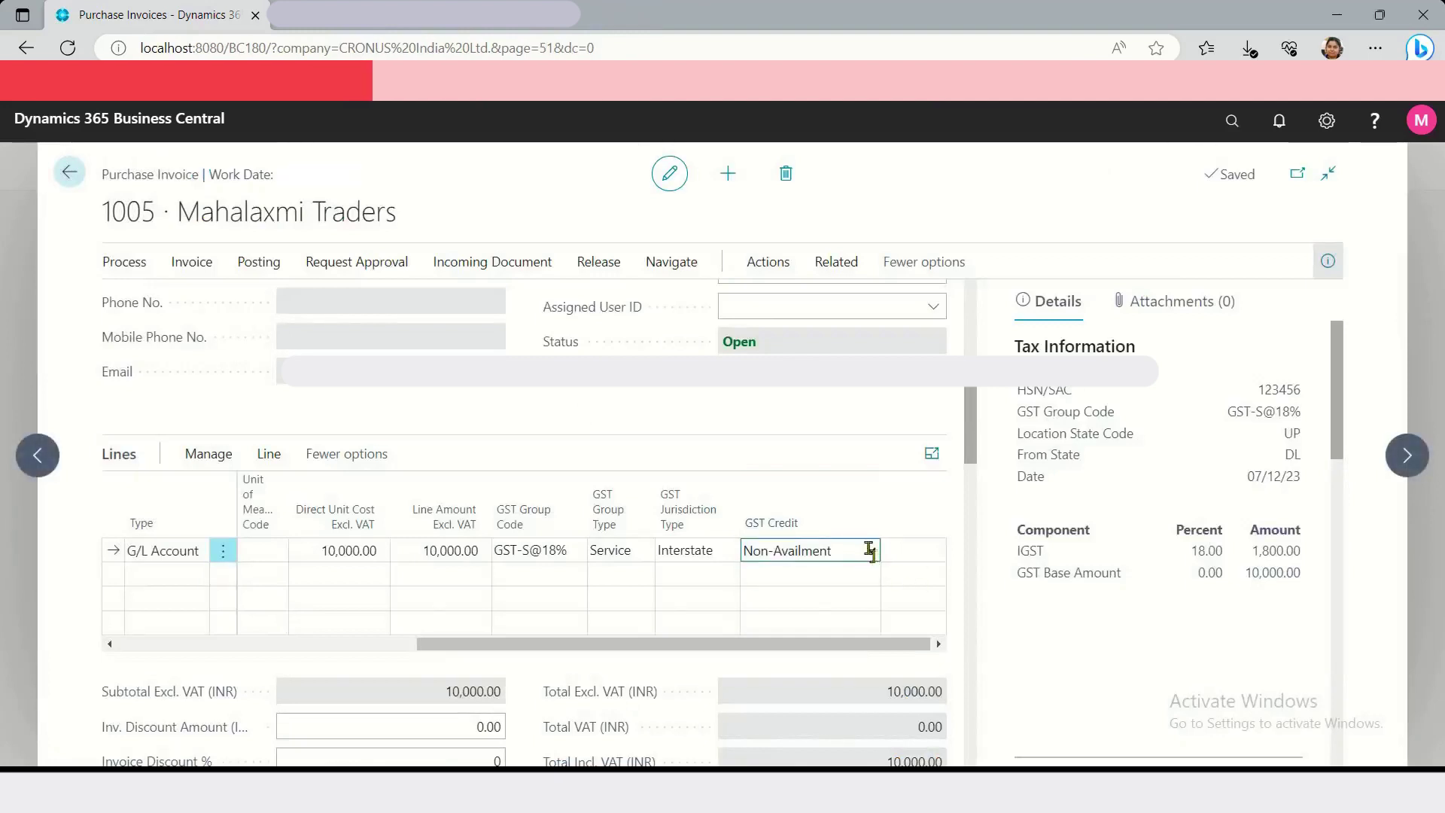
key("shift+Left")
key("shift+Left")
key("shift+Left")
key("shift+Left")
key("shift+Left")
key("shift+Left")
key("shift+Left")
left_click(871, 551)
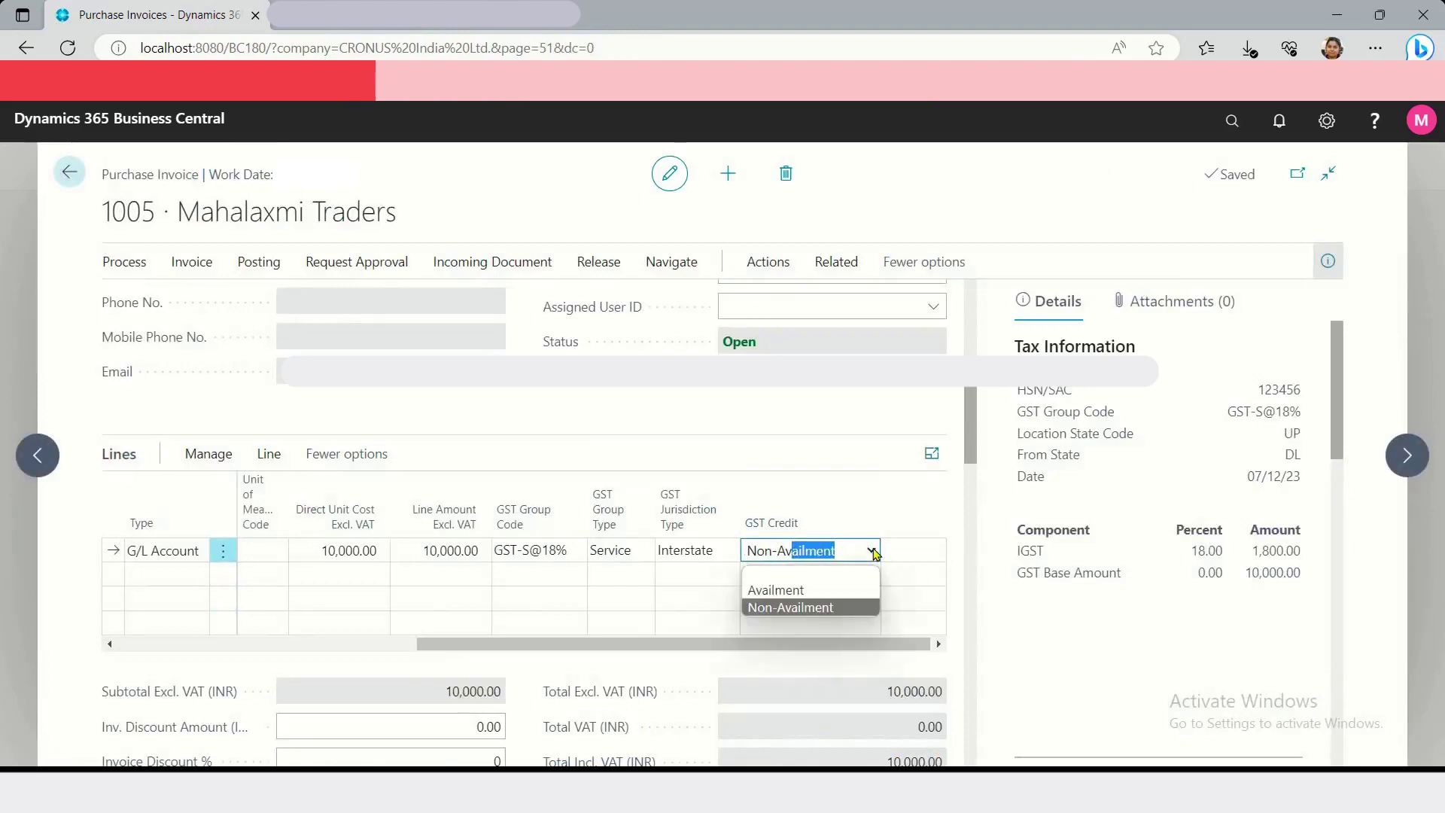
left_click(848, 590)
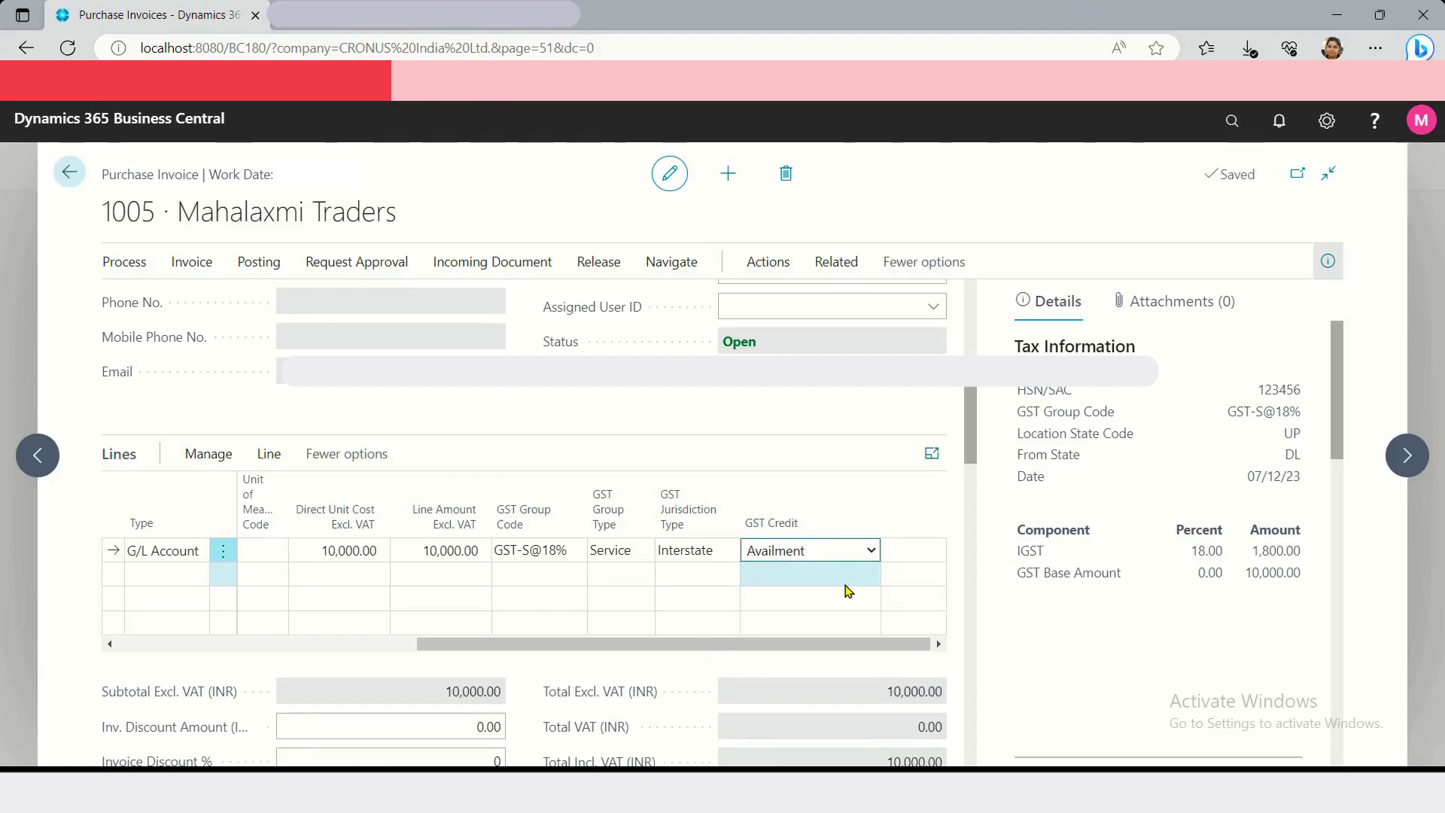
- Set the work date to today in the user settings and confirm
left_click(1326, 138)
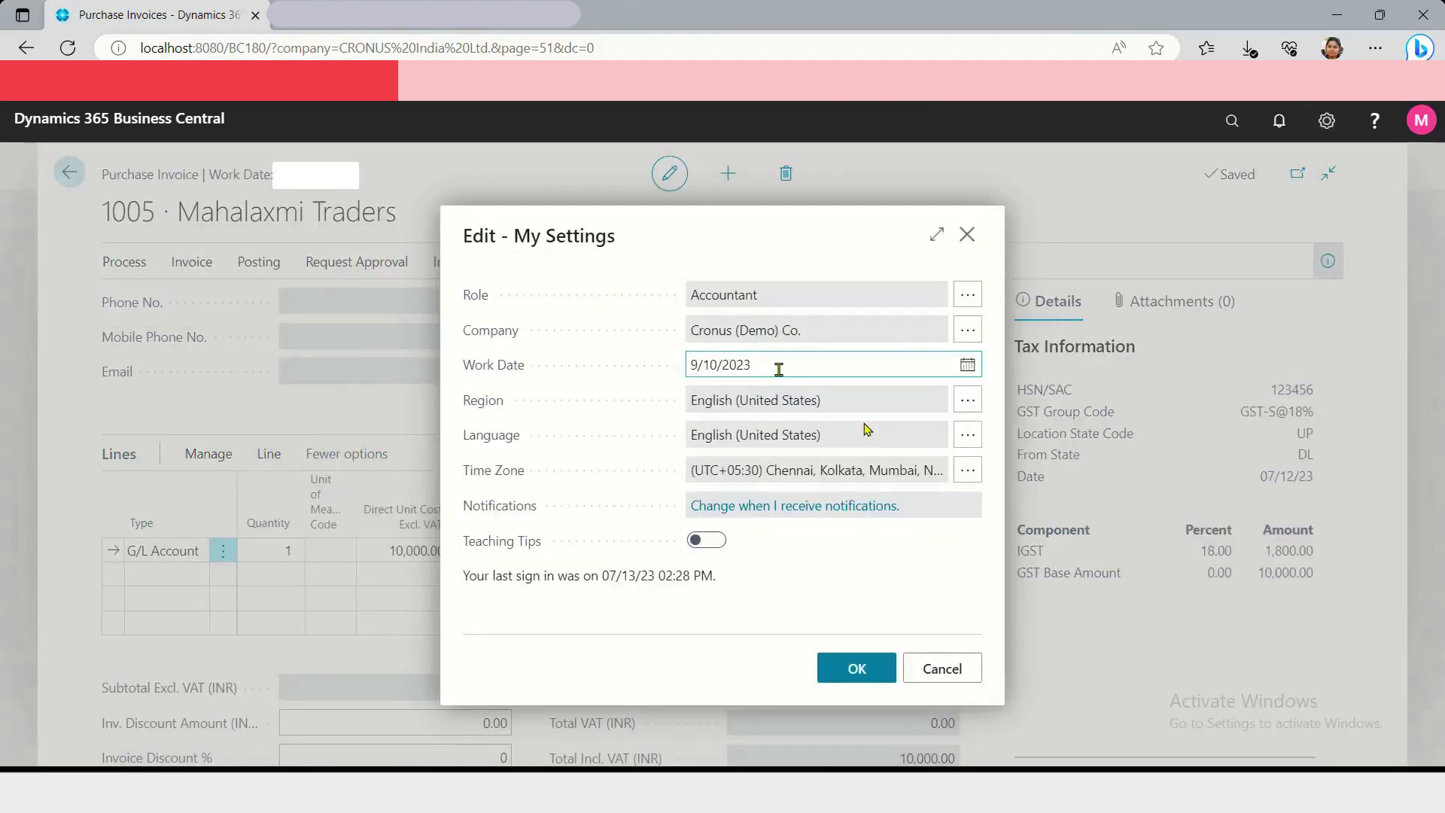
left_click(779, 367)
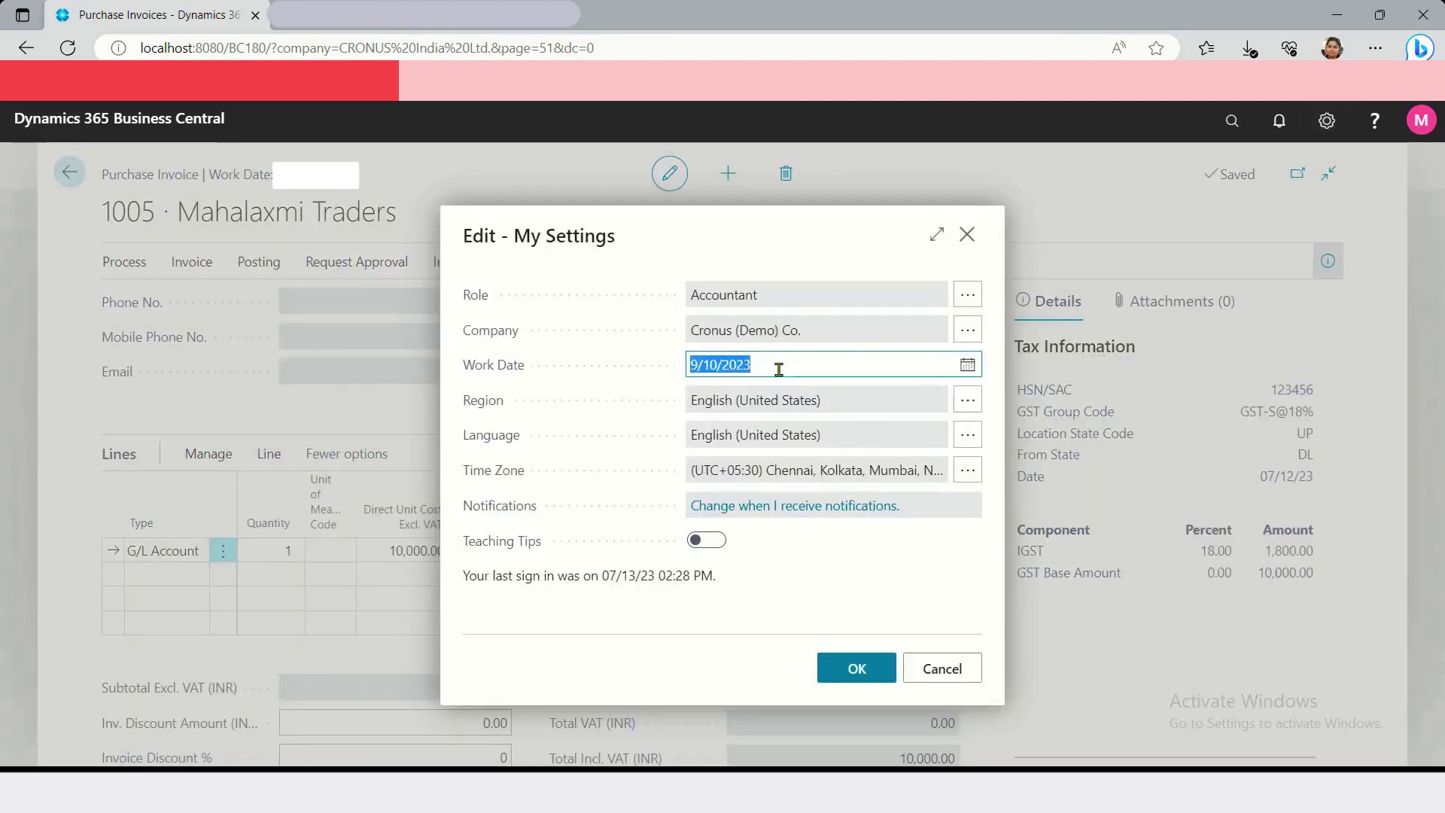
type("t")
left_click(848, 672)
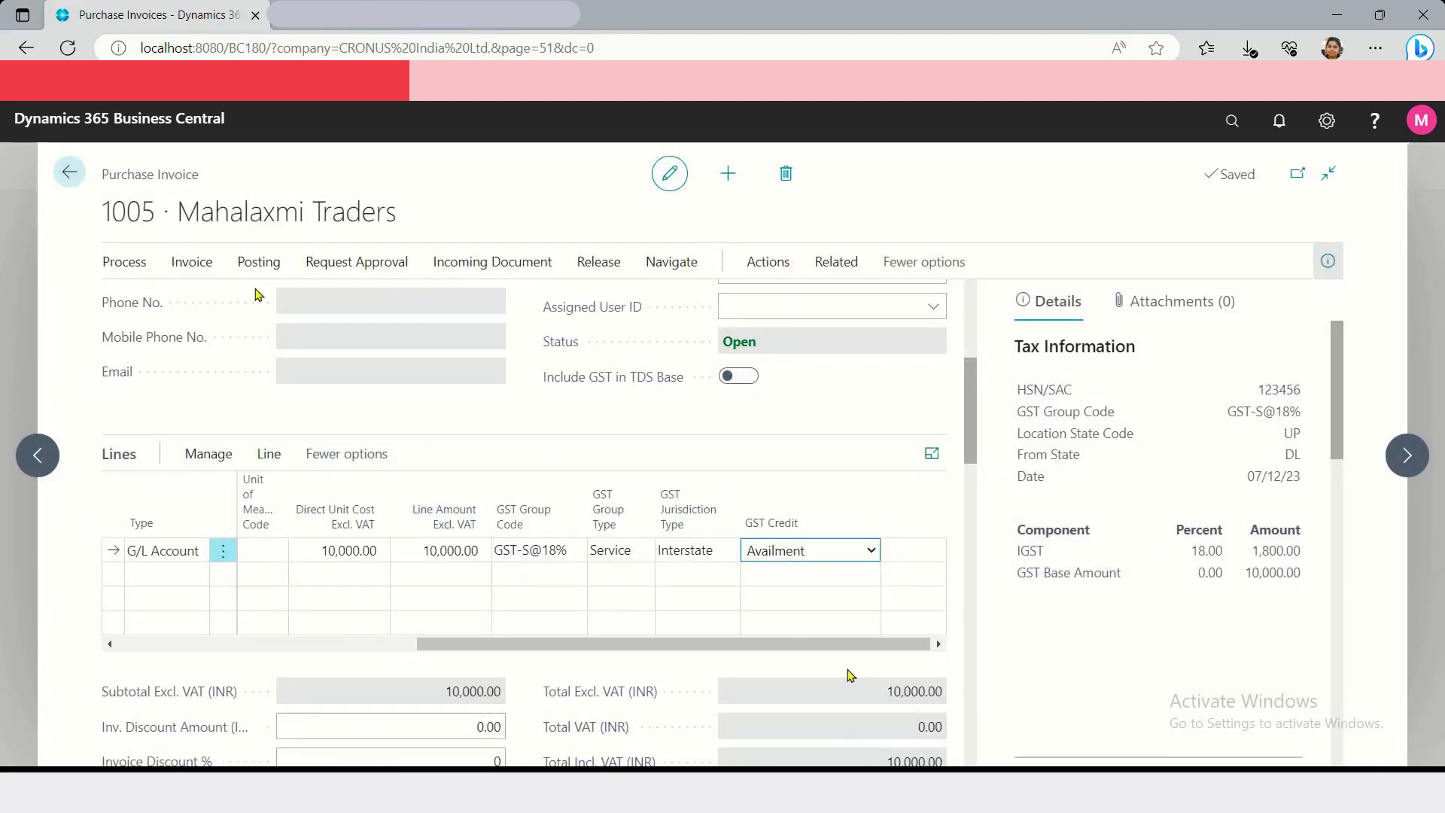
- Preview the posting of the invoice with GST Credit on Availment and open its G/L entries
left_click(261, 261)
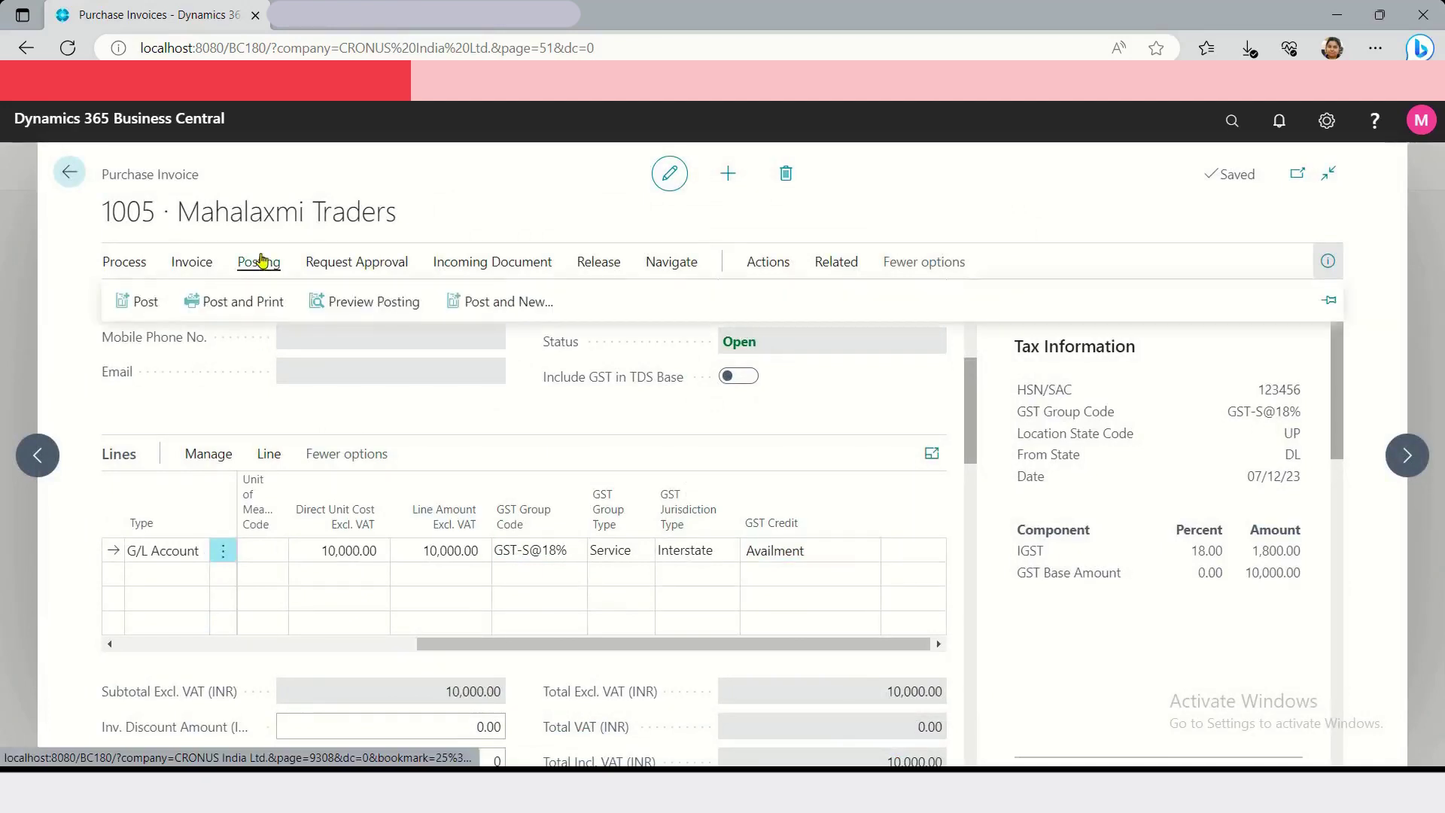
left_click(352, 307)
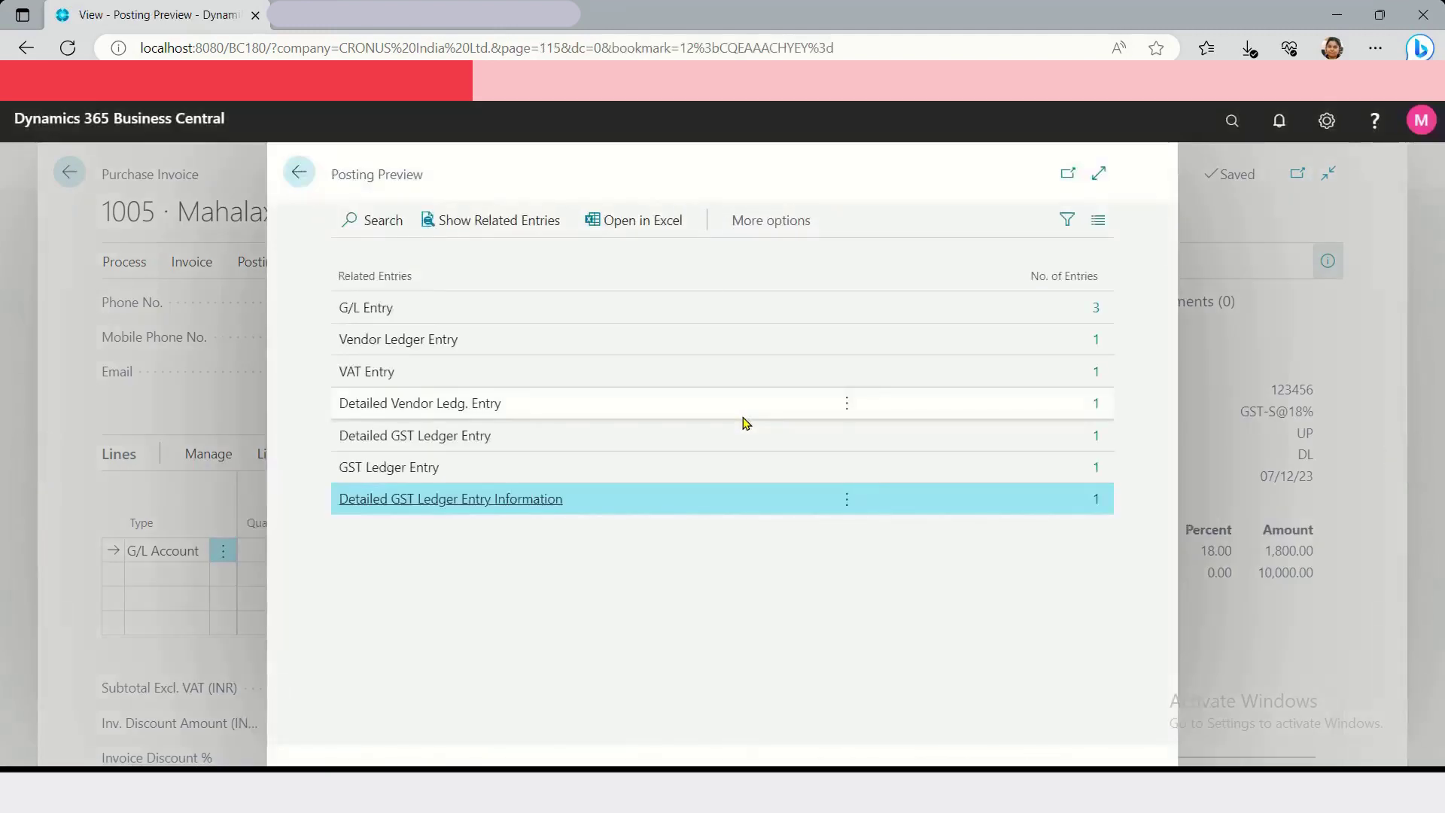
left_click(1095, 318)
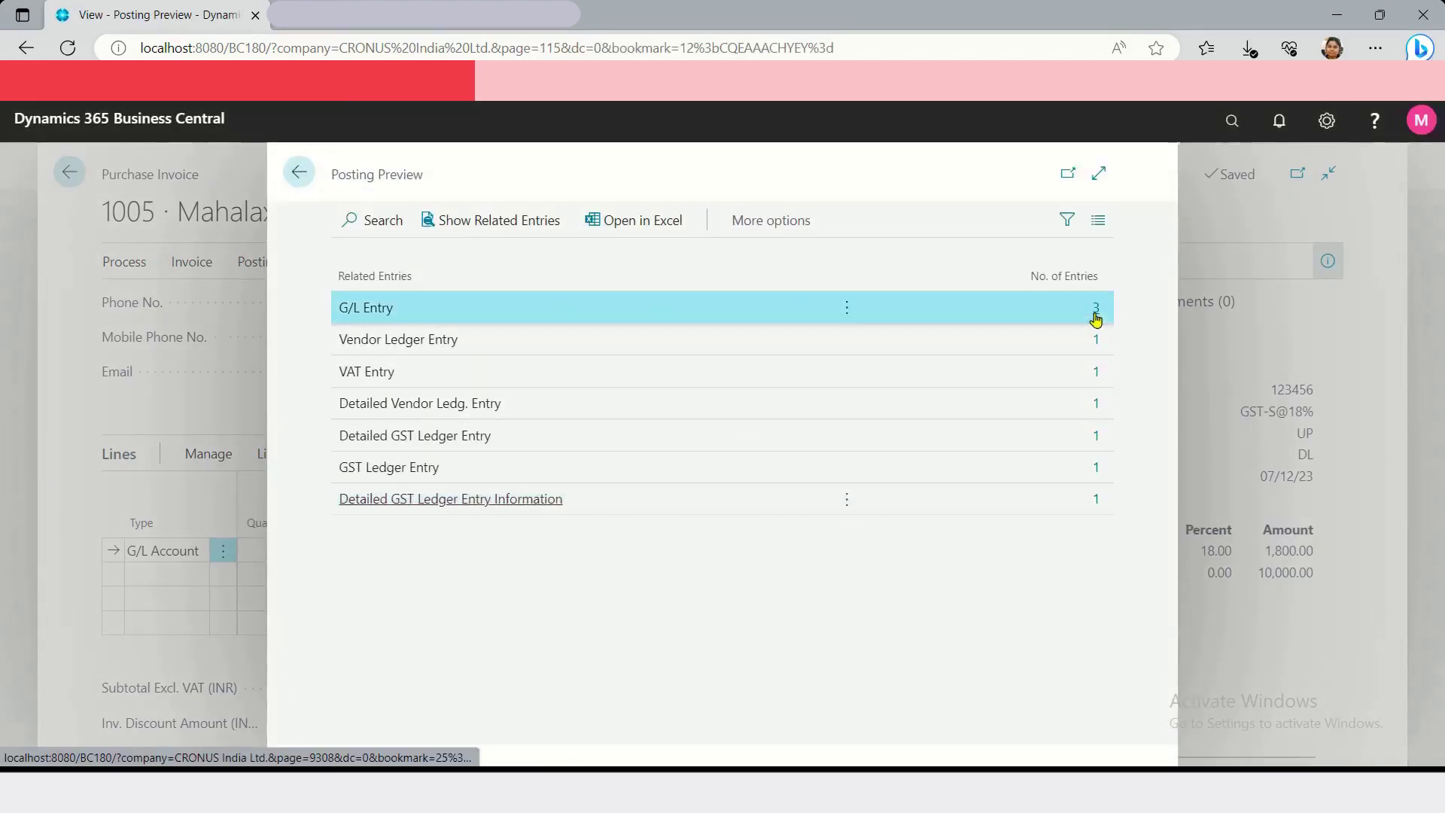
left_click(1096, 319)
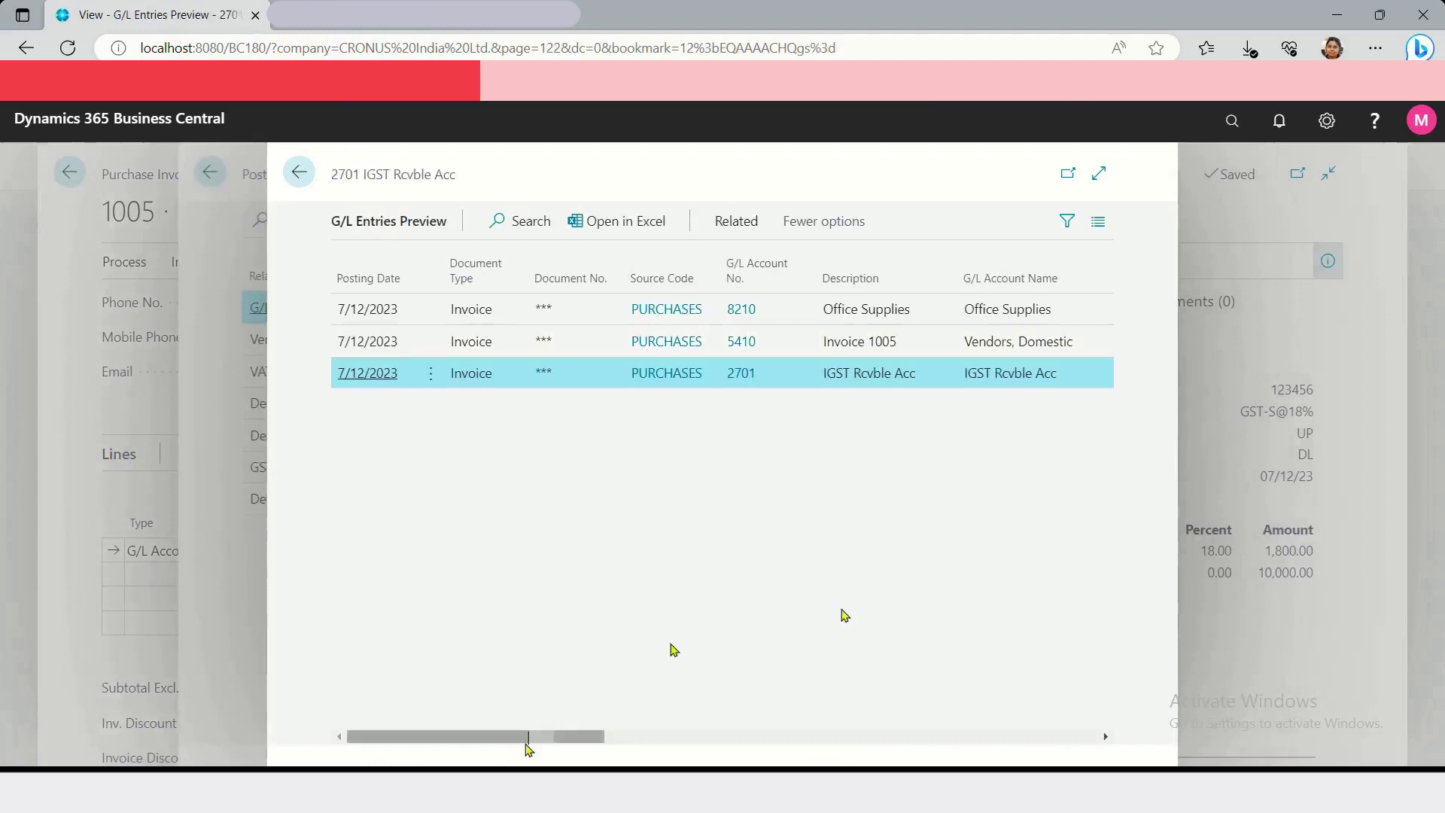
- Show the debit, credit and amount columns of the G/L entries and sort them by descending amount
left_click_drag(539, 745, 766, 738)
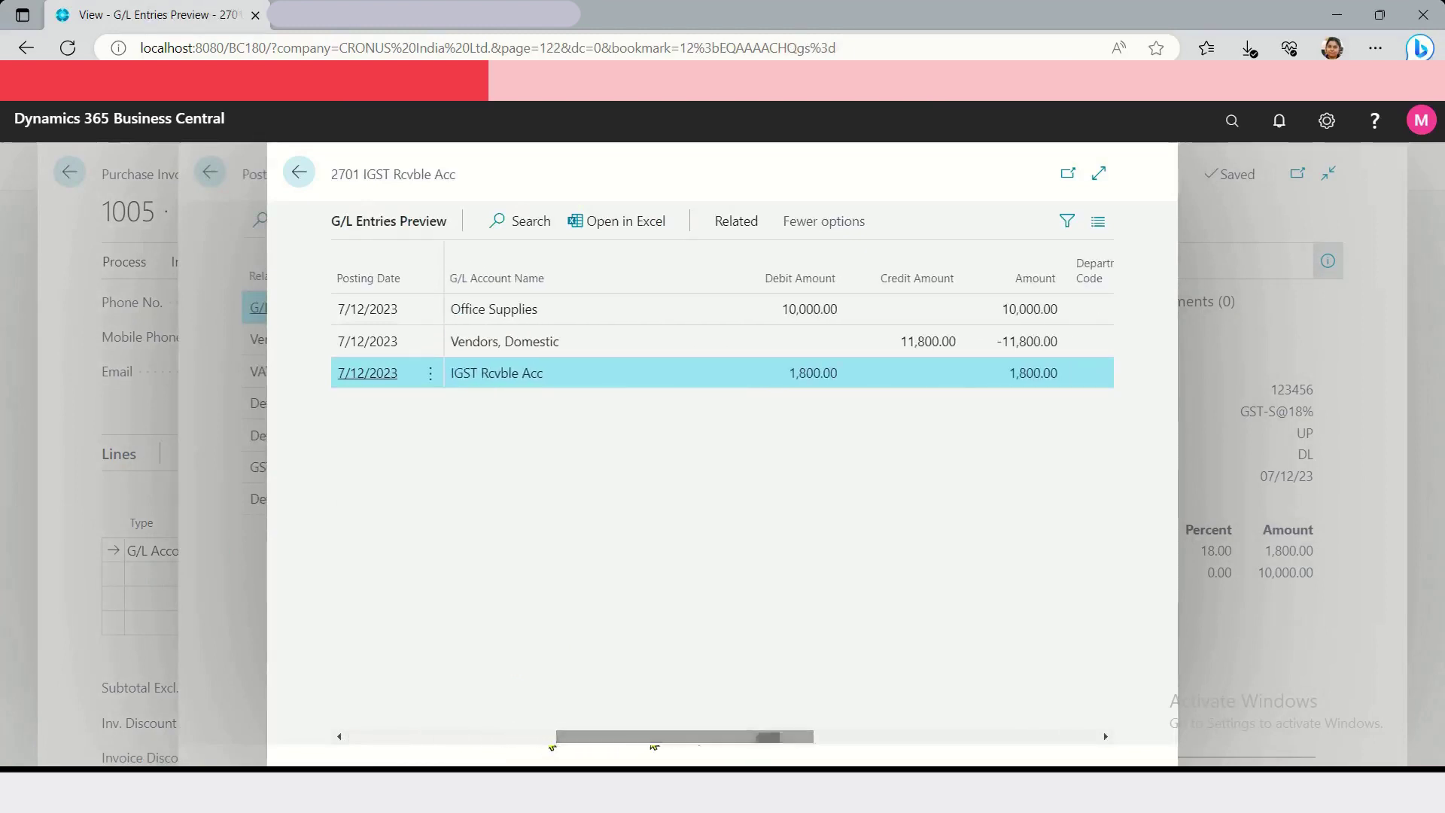
left_click(1059, 280)
left_click(1001, 352)
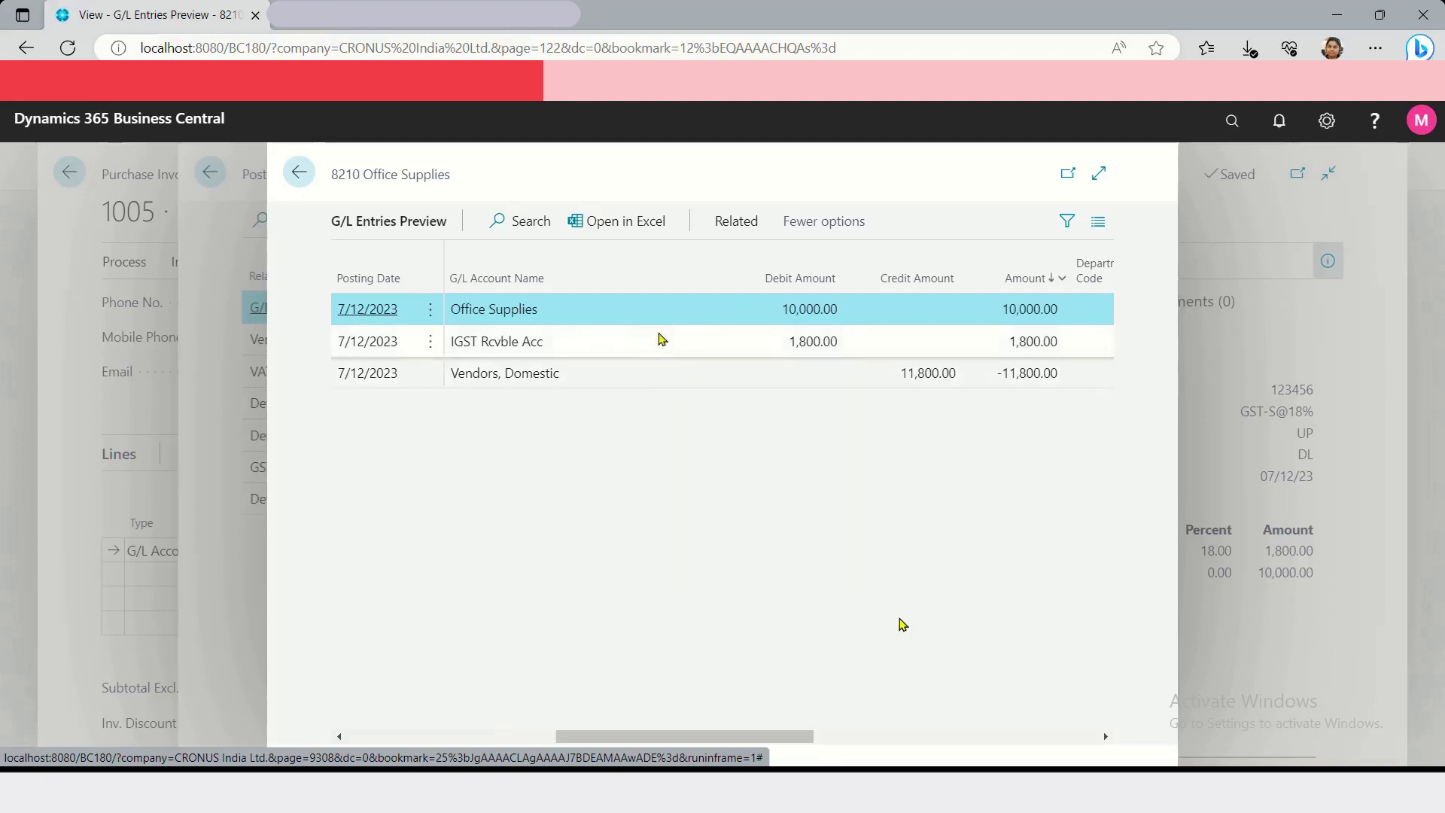
- Check the IGST Rcvble Acc, Office Supplies and Vendors, Domestic entries one by one, and return to the purchase invoice
left_click(660, 339)
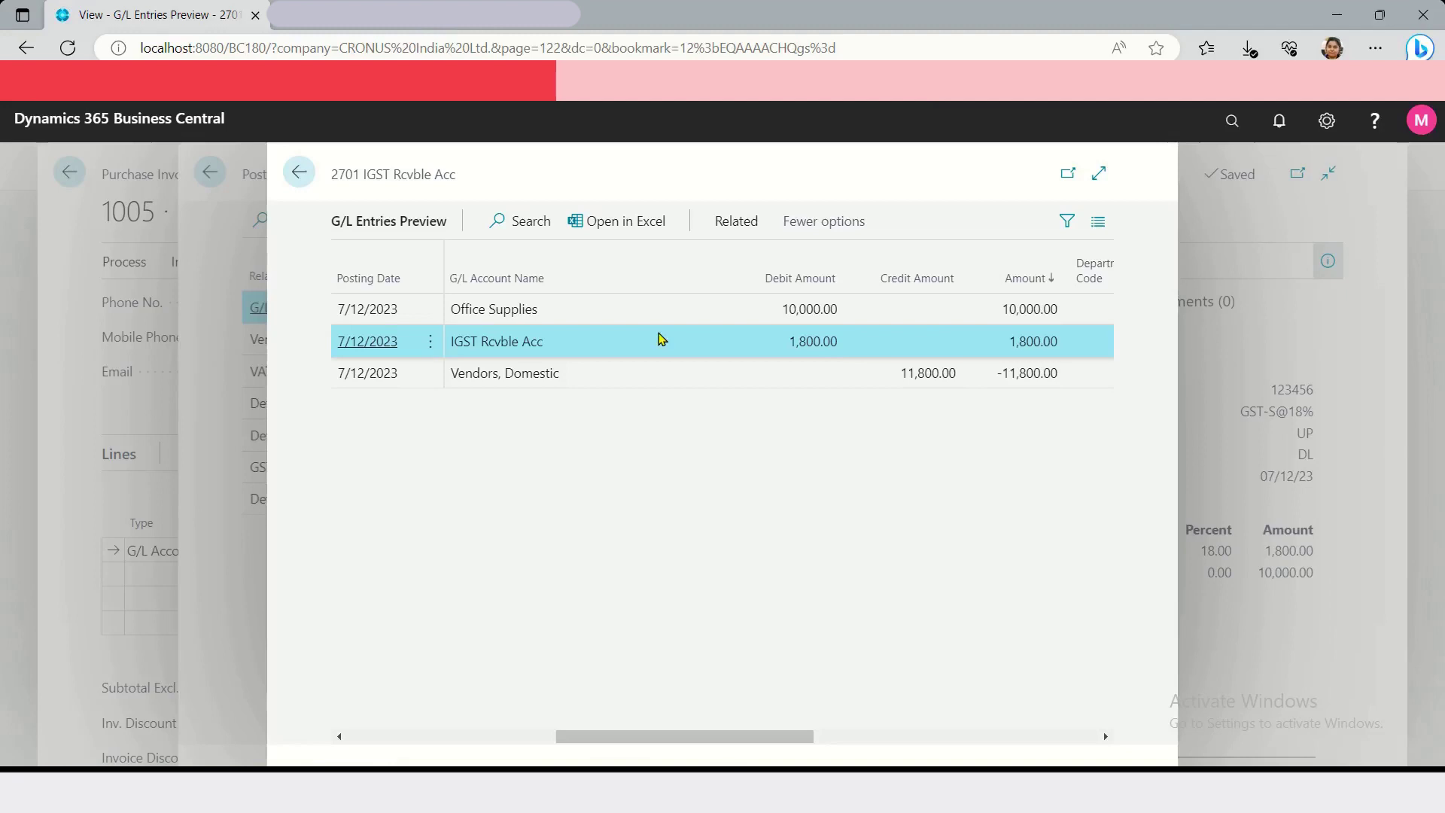
left_click(602, 307)
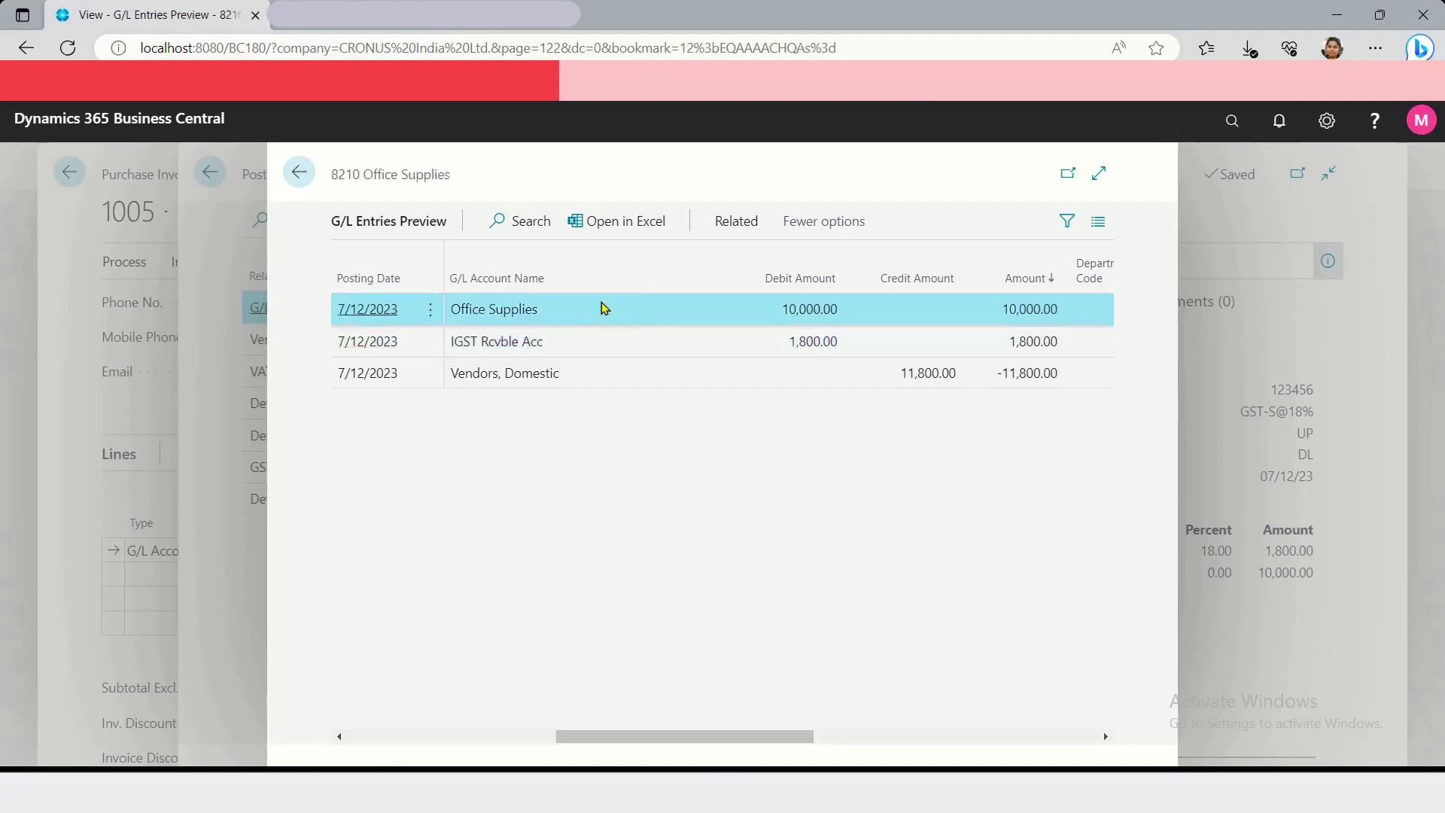
left_click(629, 382)
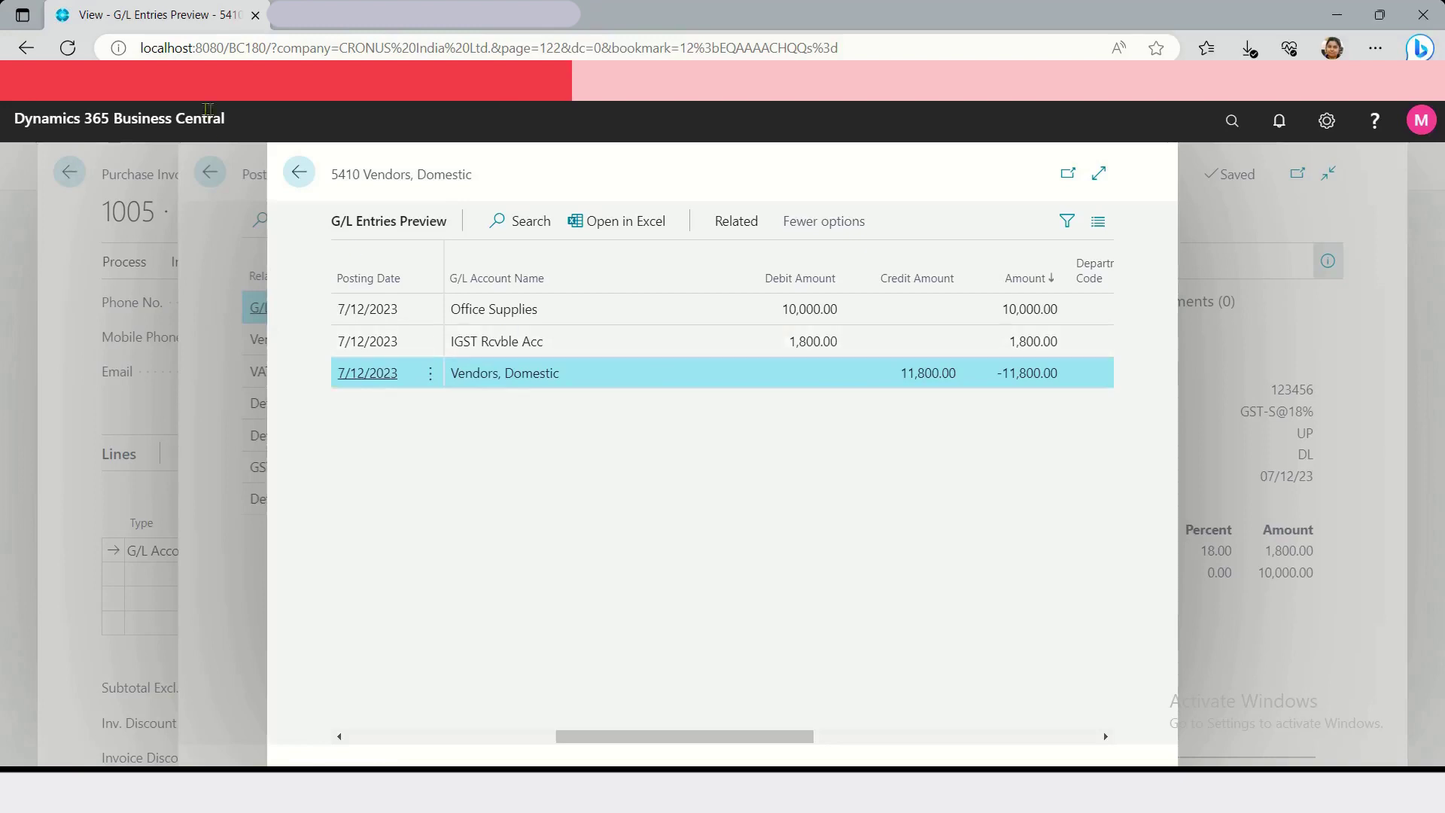
left_click(302, 173)
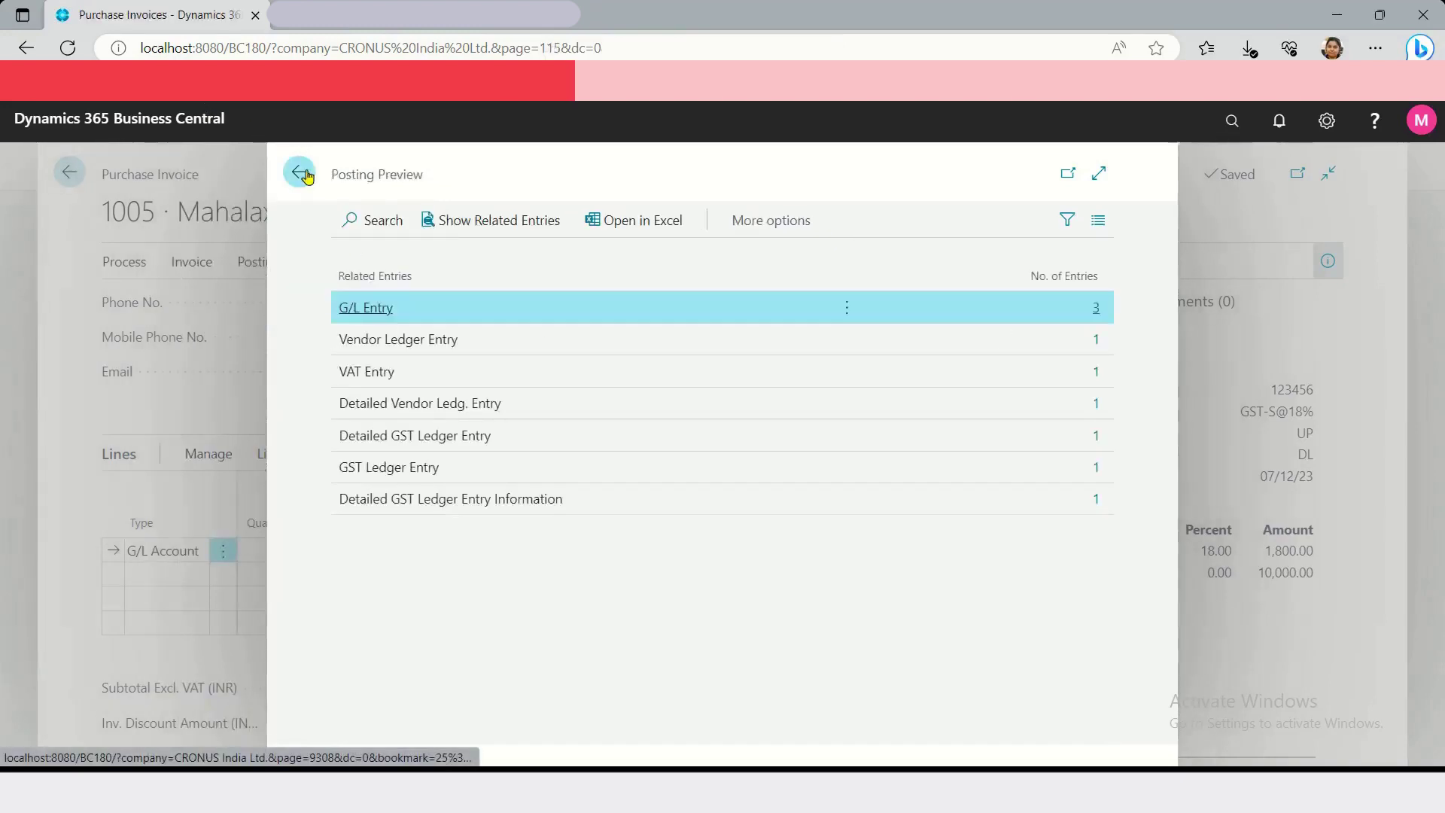
left_click(302, 172)
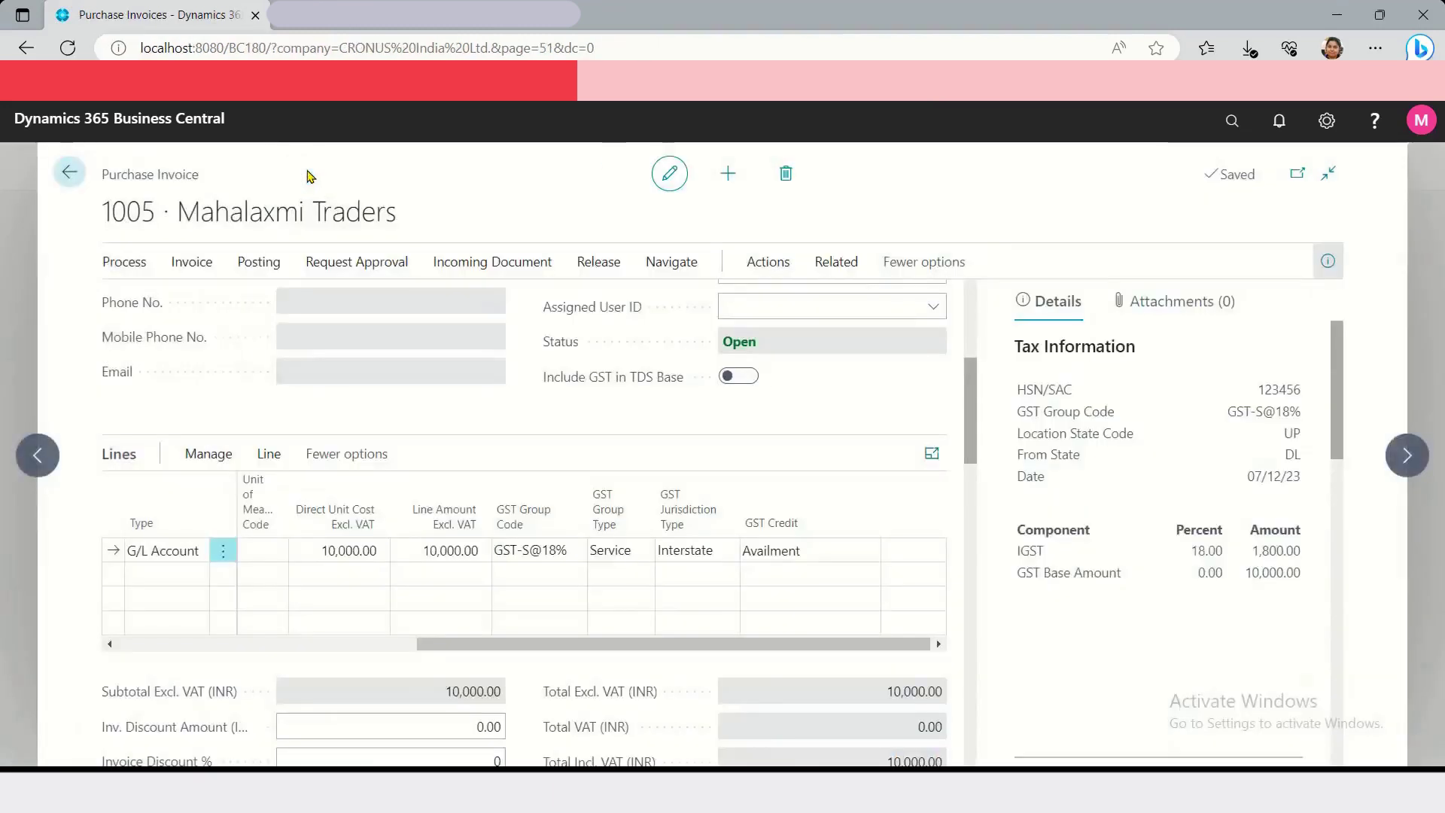
- Search the items for "ath" and put item 1896-S, ATHENS Desk, on the purchase invoice line
left_click(41, 463)
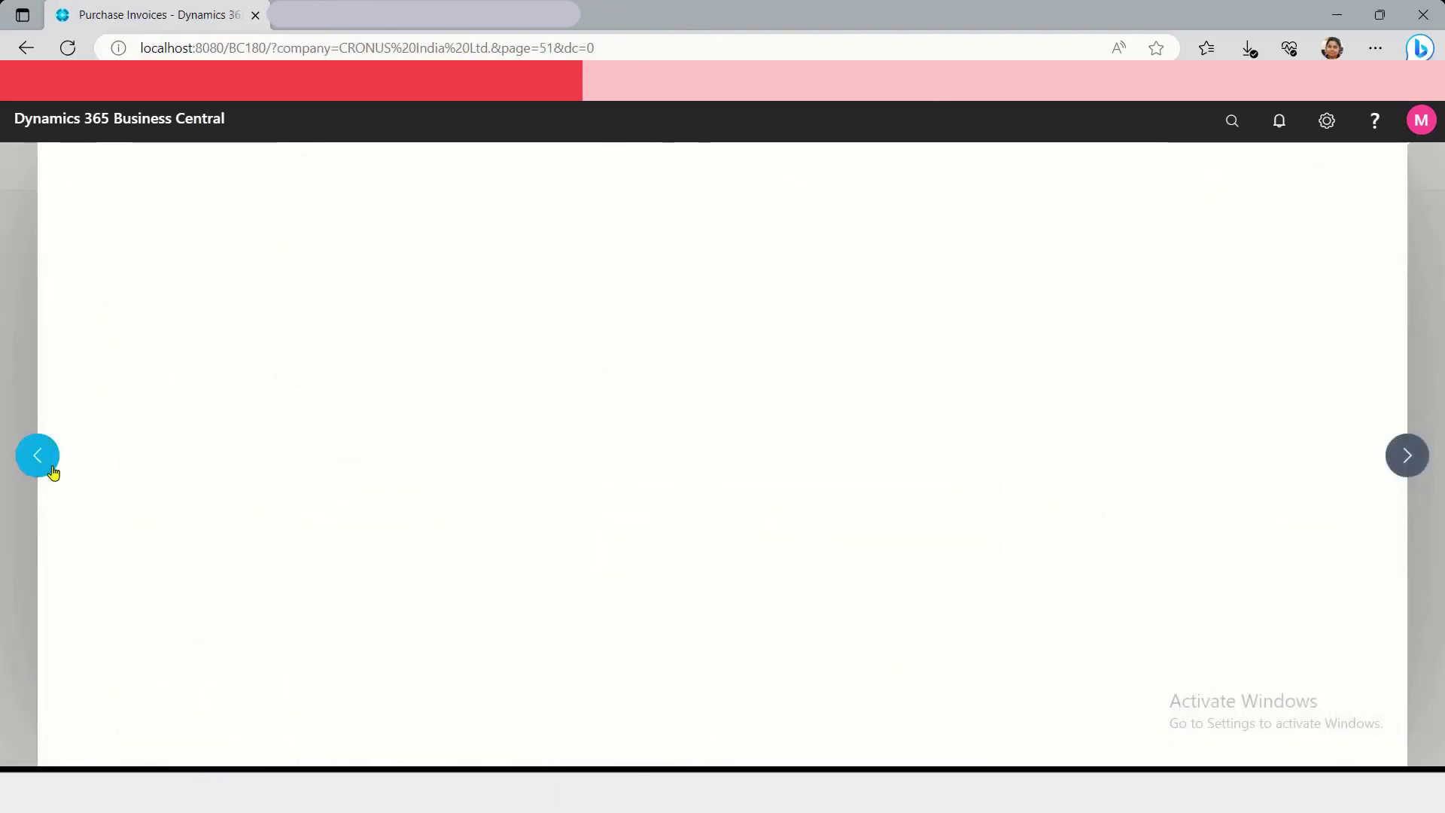
key("BackSpace")
key("BackSpace")
key("BackSpace")
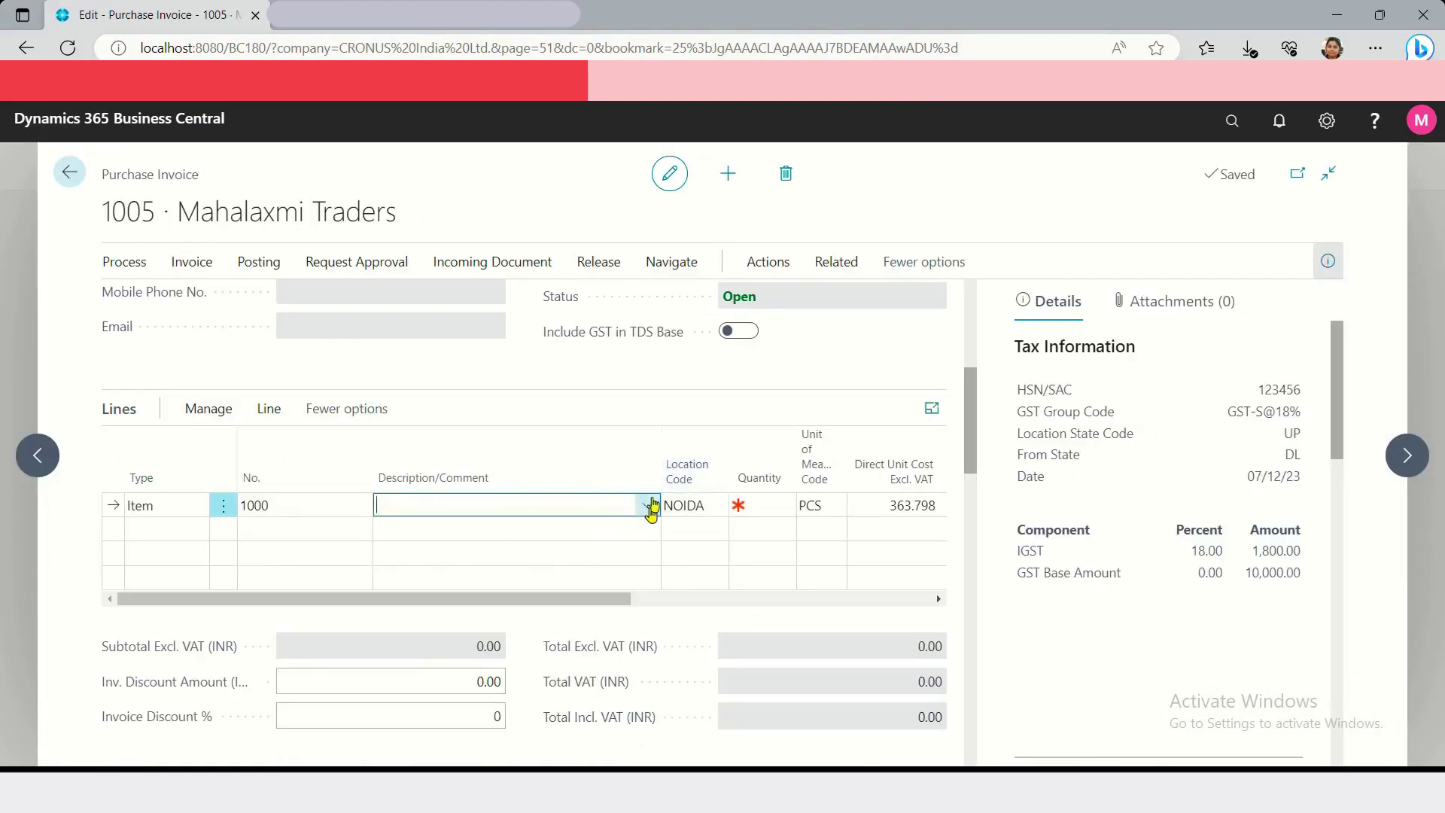
left_click(332, 506)
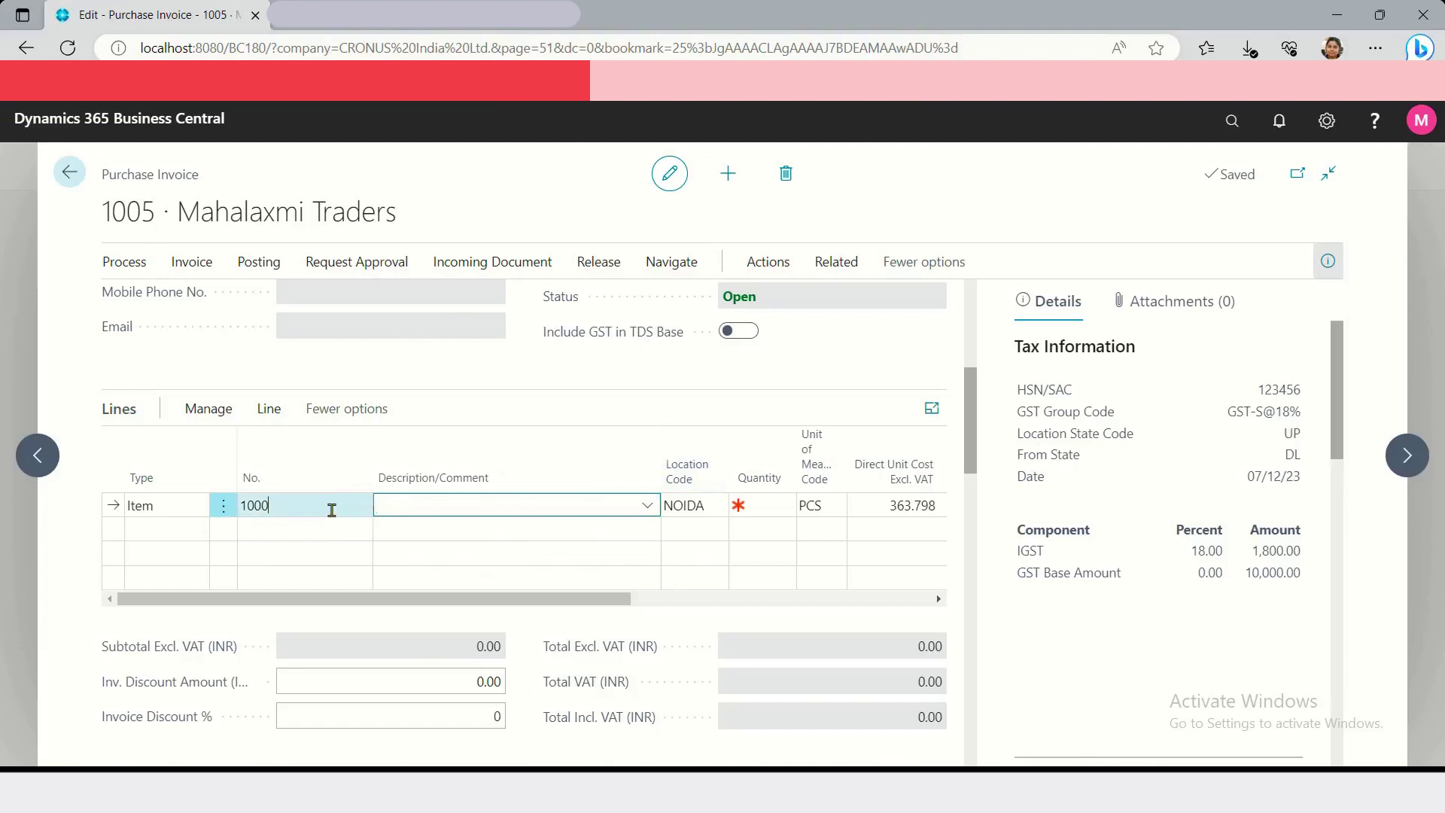
left_click(575, 503)
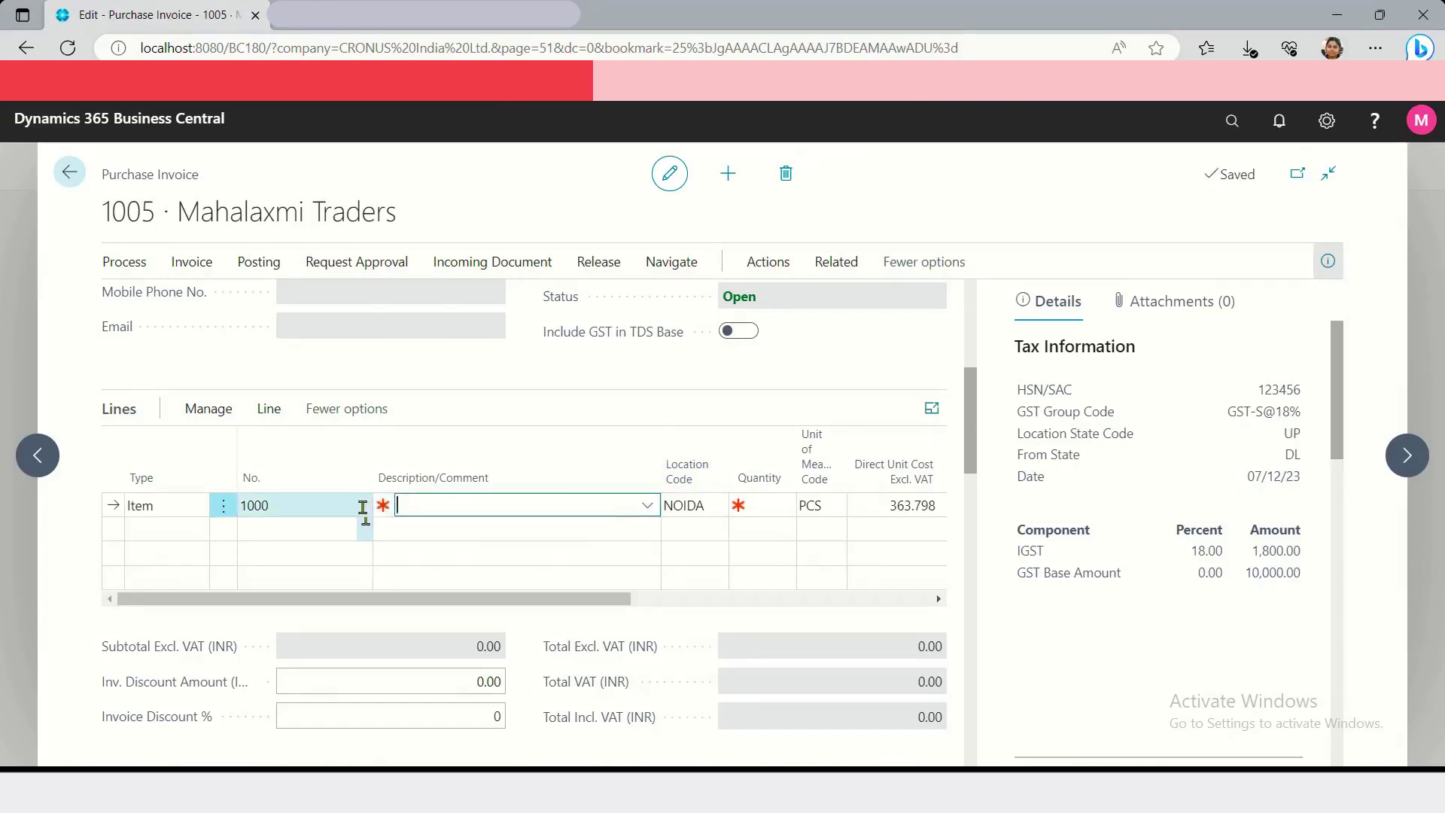
left_click(365, 509)
left_click(362, 506)
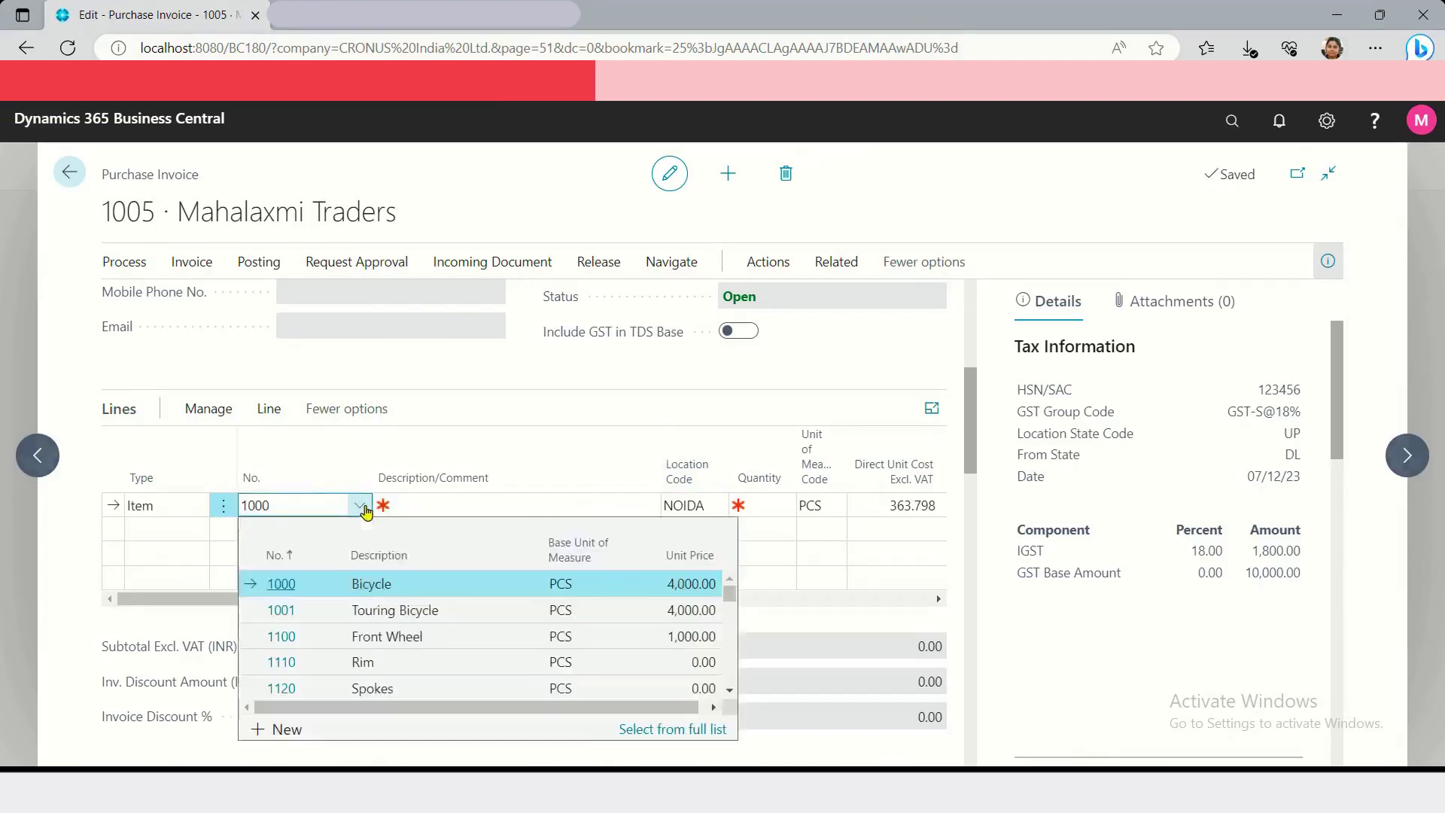
type("ath")
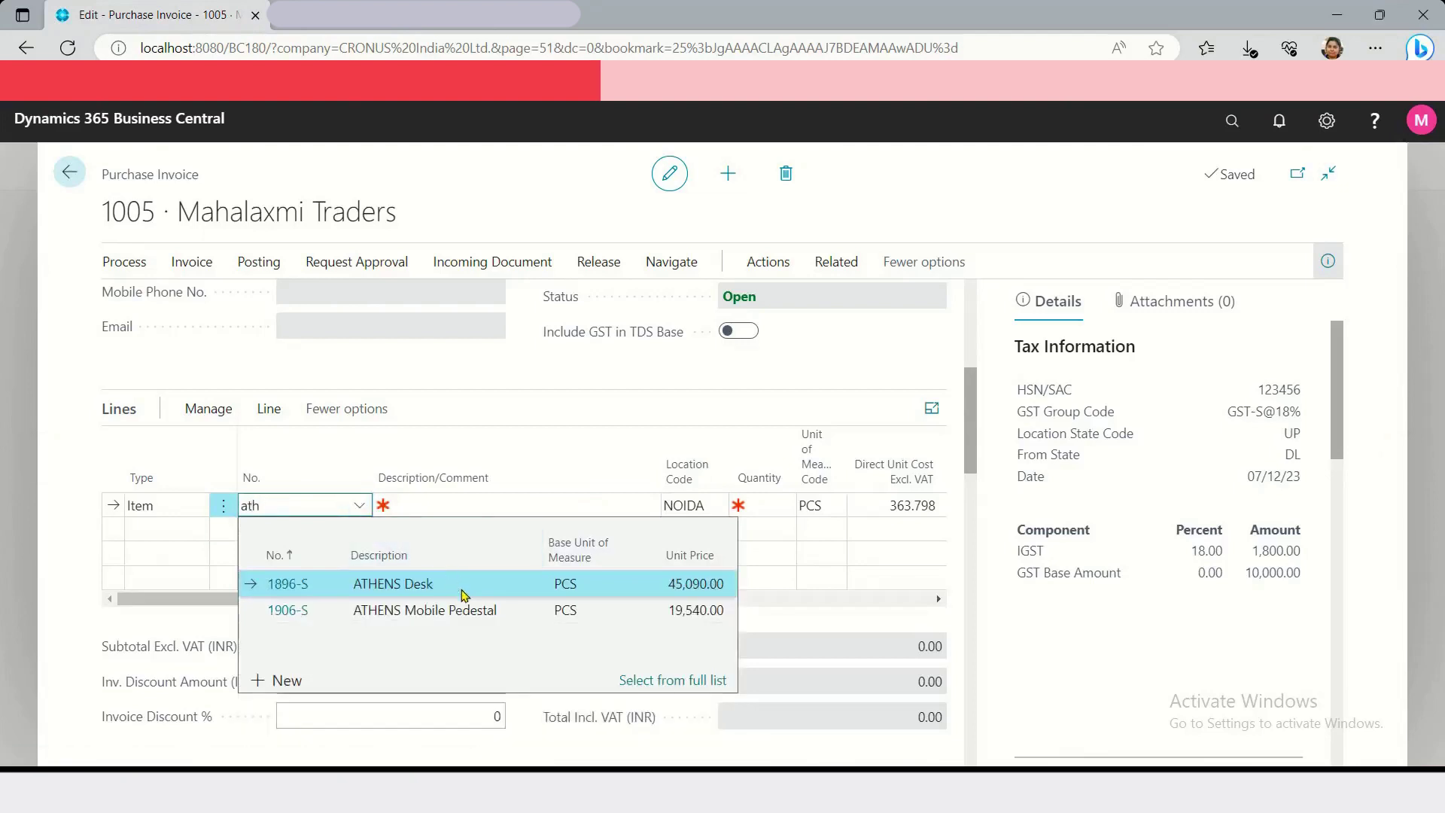
left_click(455, 584)
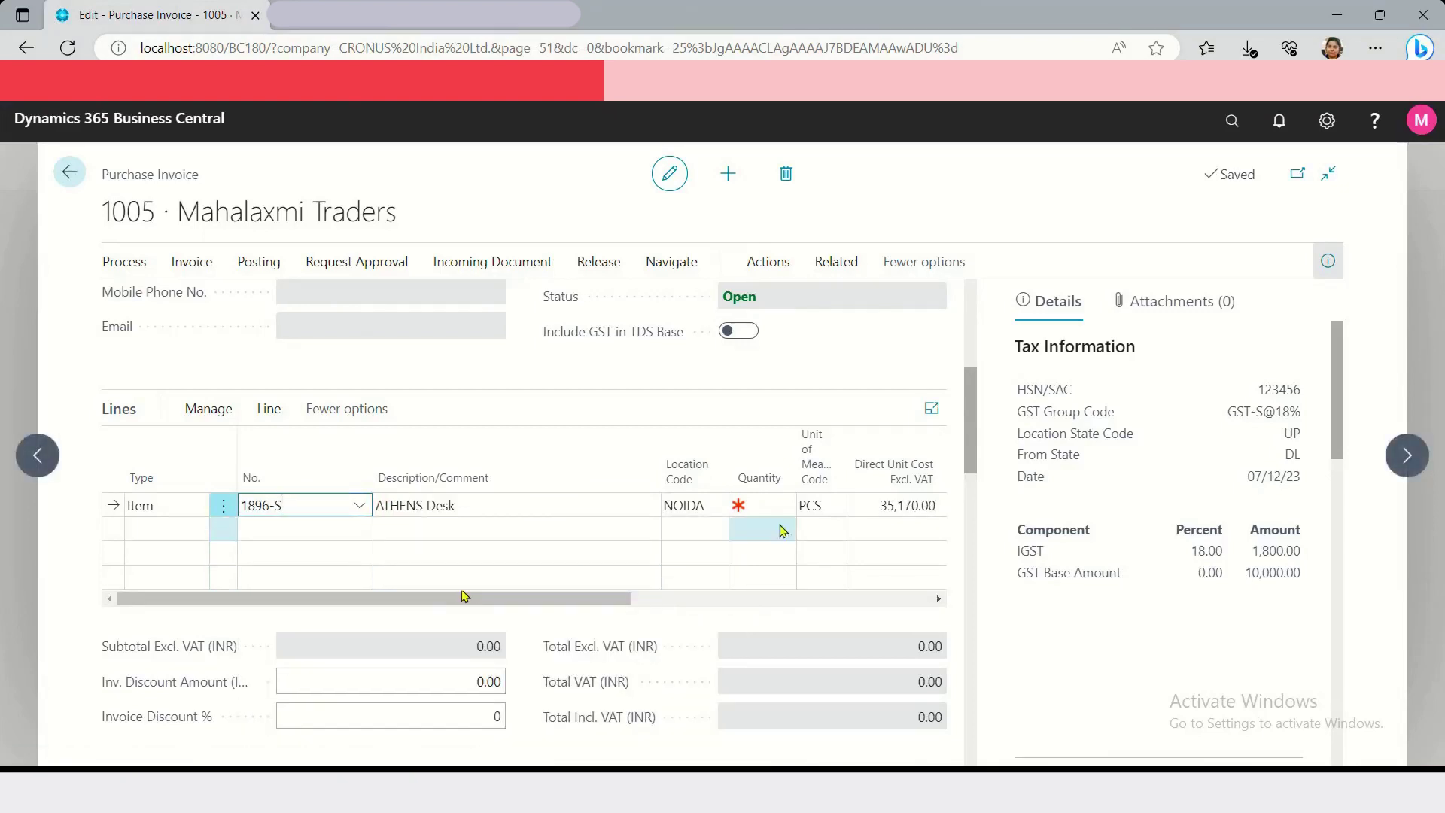
- Enter a quantity of 1 for the ATHENS Desk line
left_click(760, 508)
type("1")
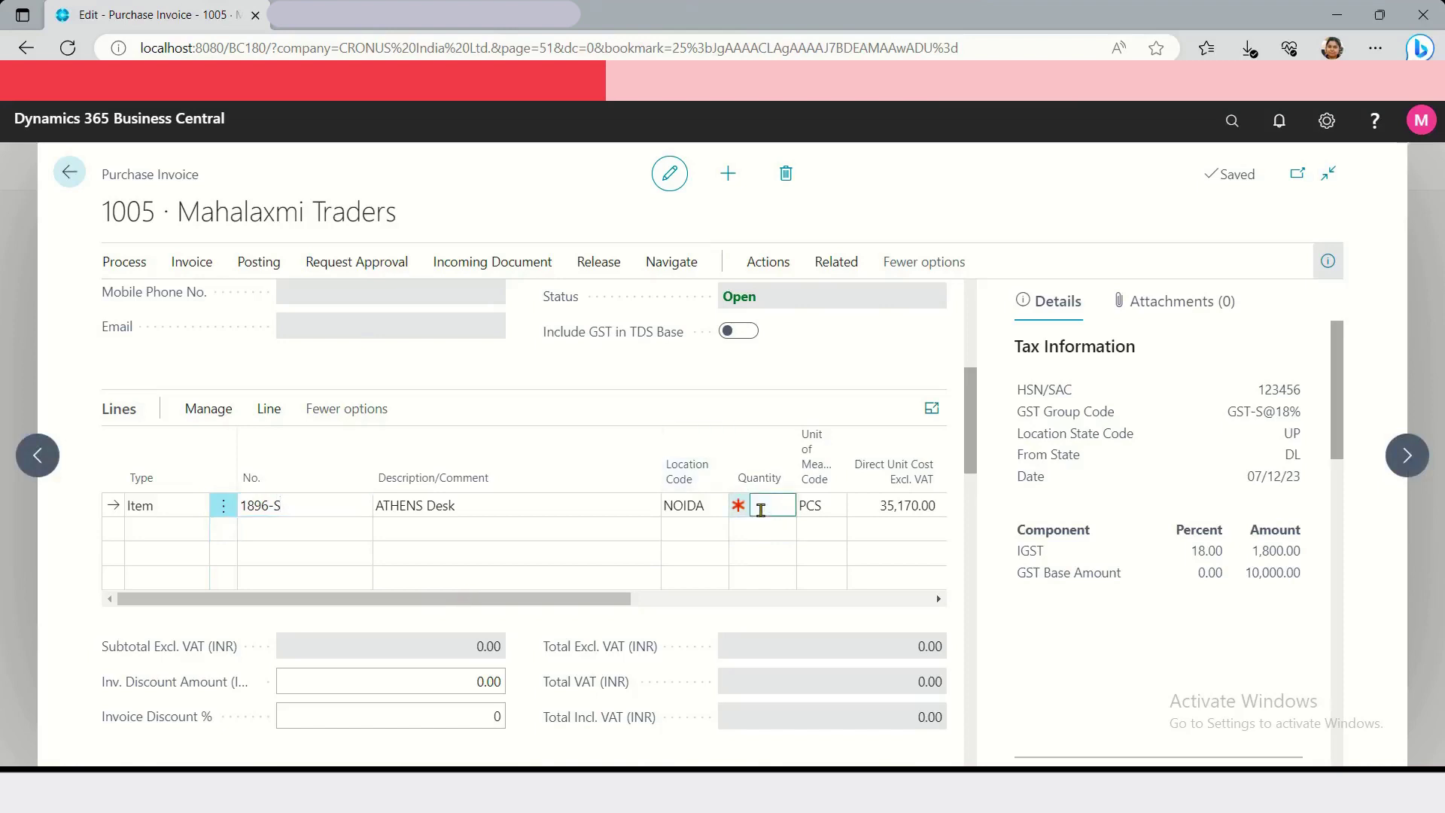
left_click_drag(619, 602, 778, 602)
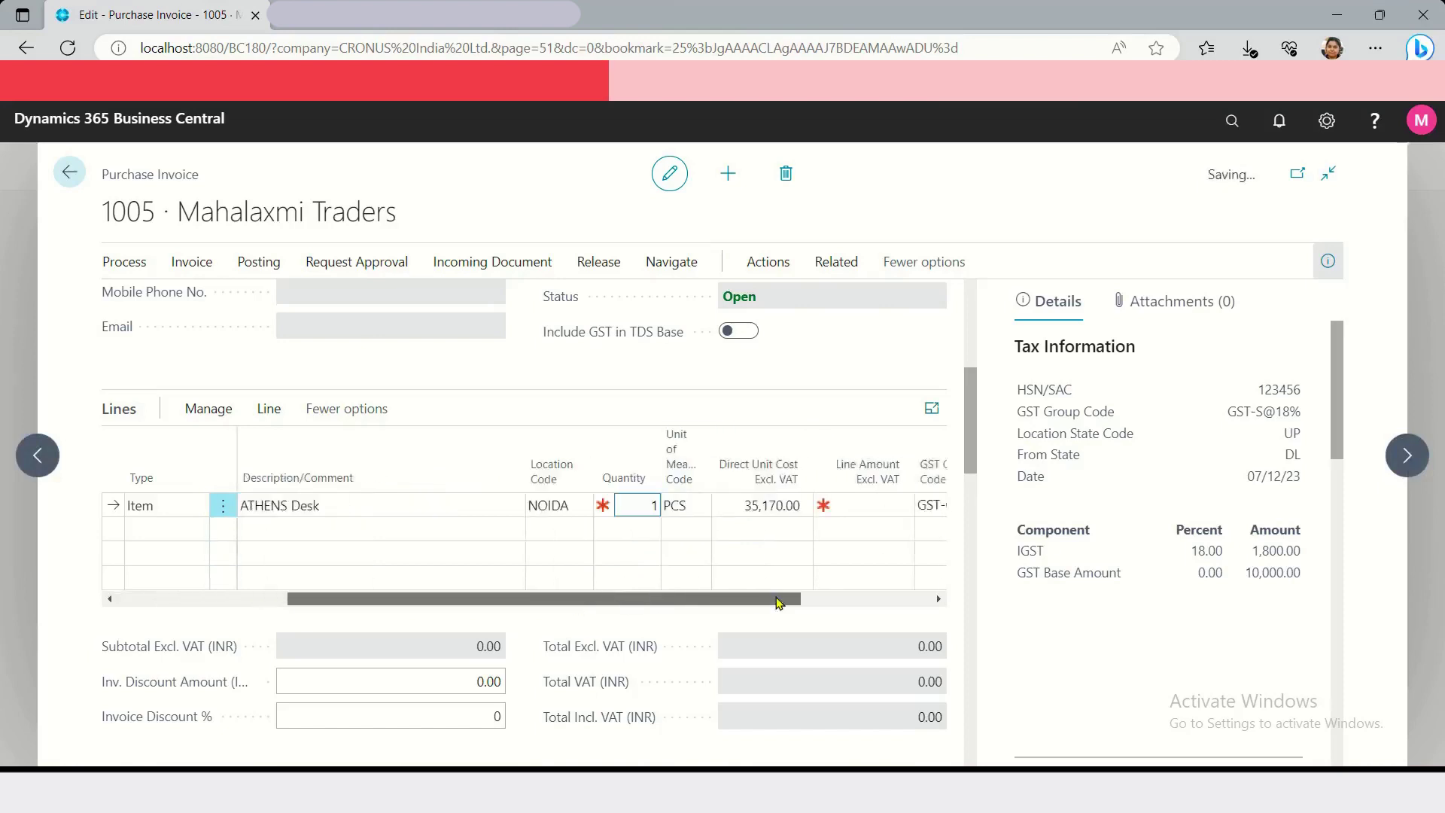
left_click(575, 506)
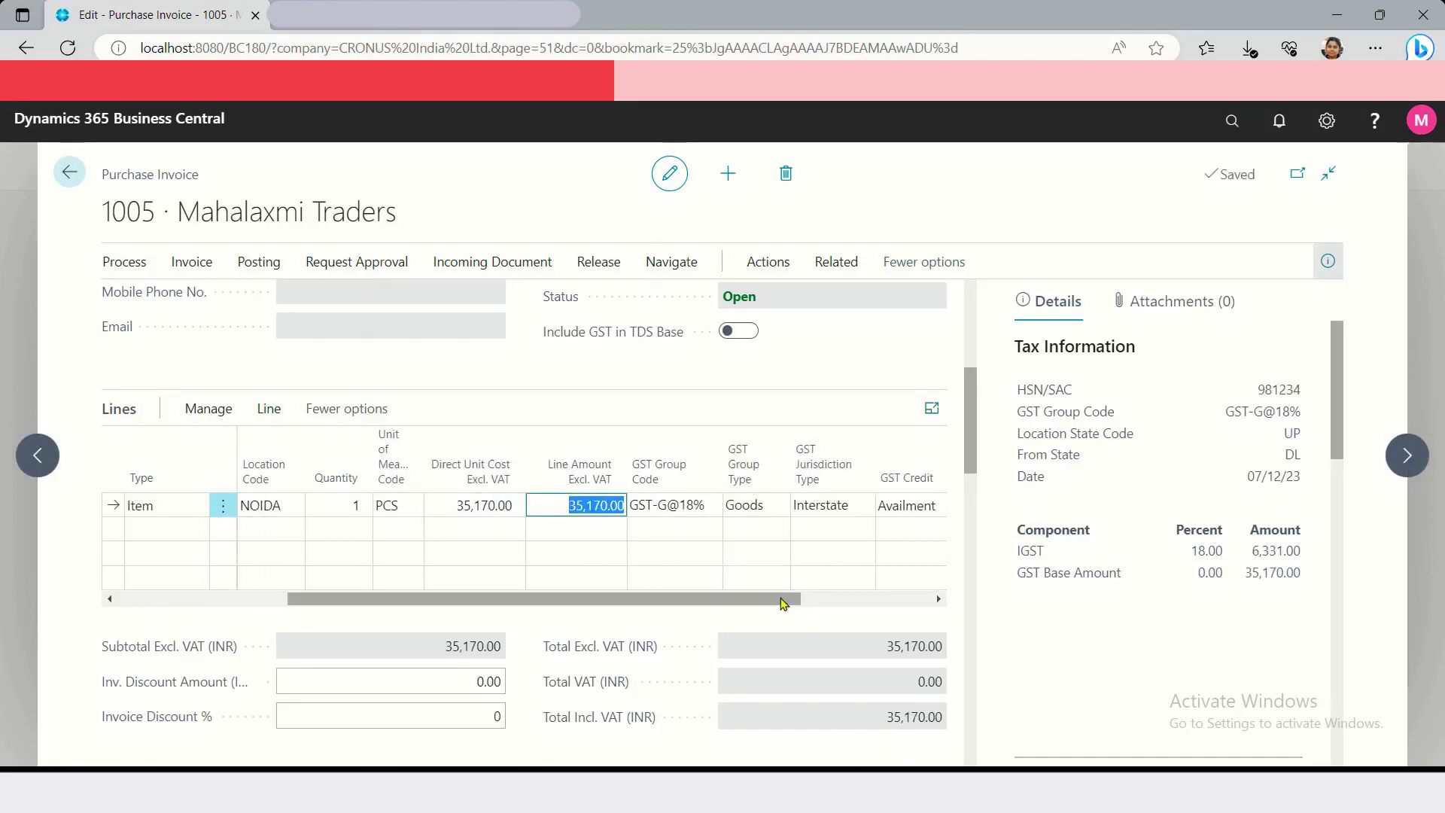
- Set the quantity of the ATHENS Desk line to 10
left_click_drag(783, 600, 870, 600)
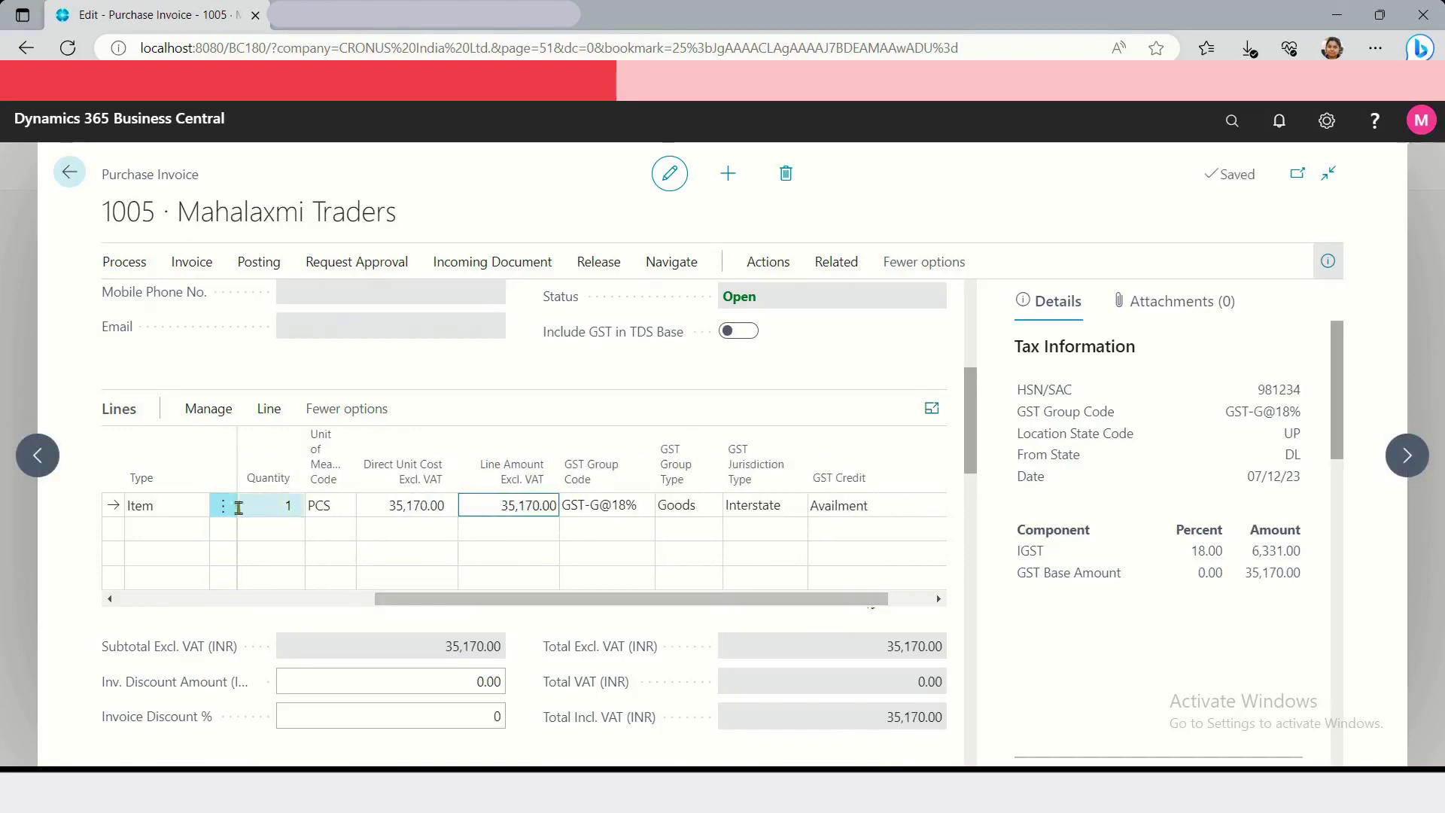
left_click(295, 505)
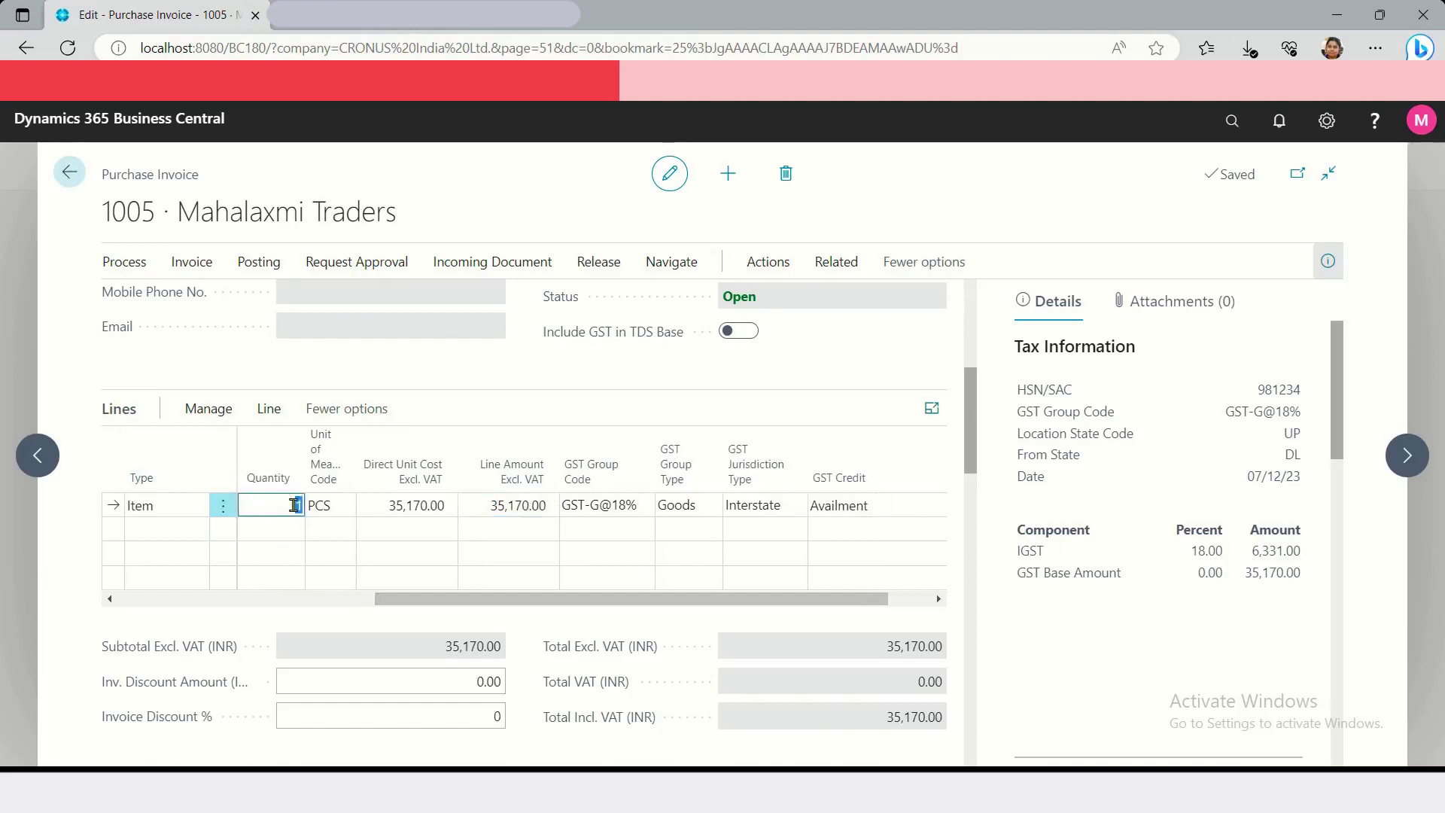
type("10")
key("Tab")
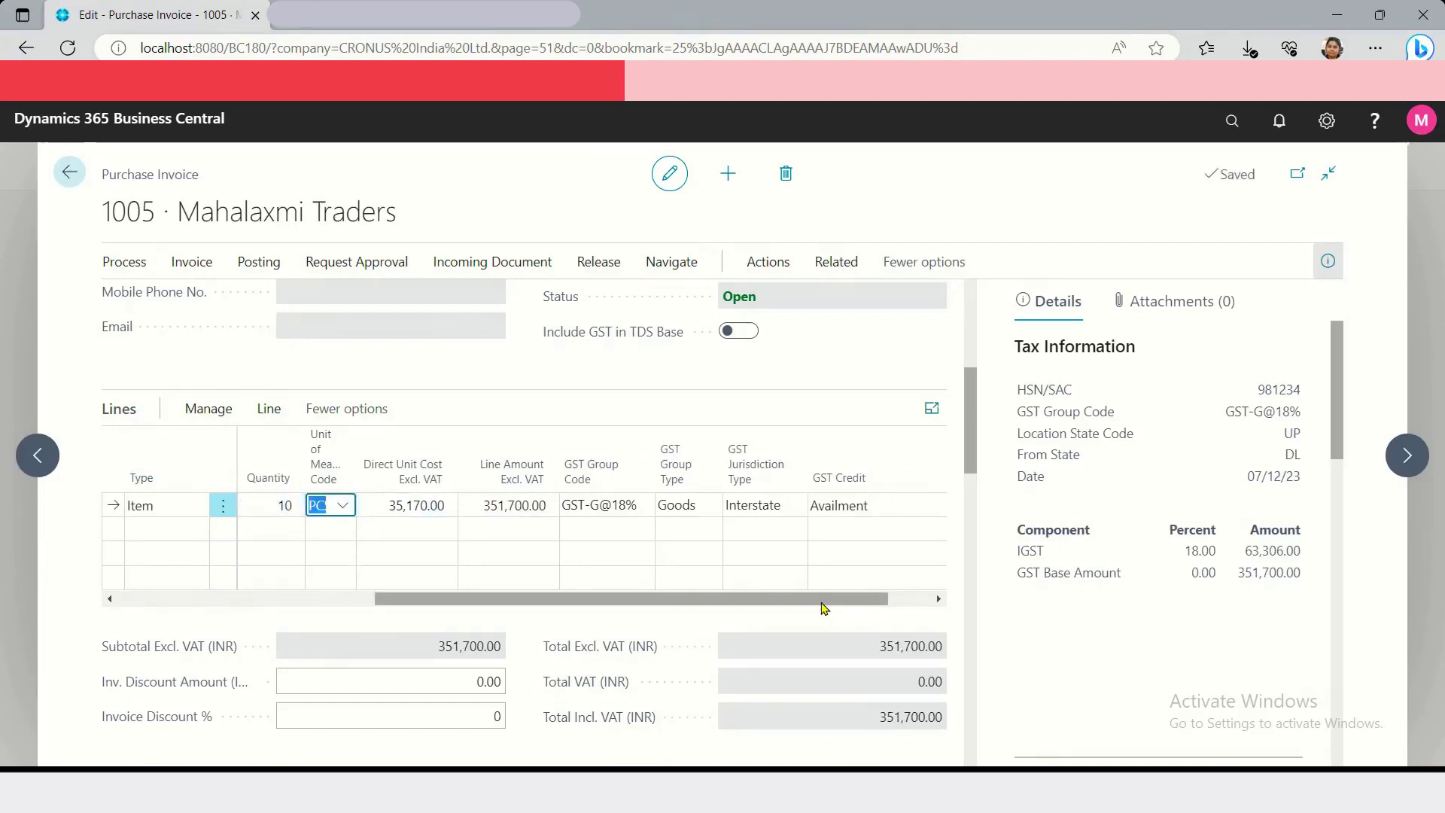
- Check the GST Credit options on the ATHENS Desk line and keep Availment
left_click_drag(833, 606, 898, 607)
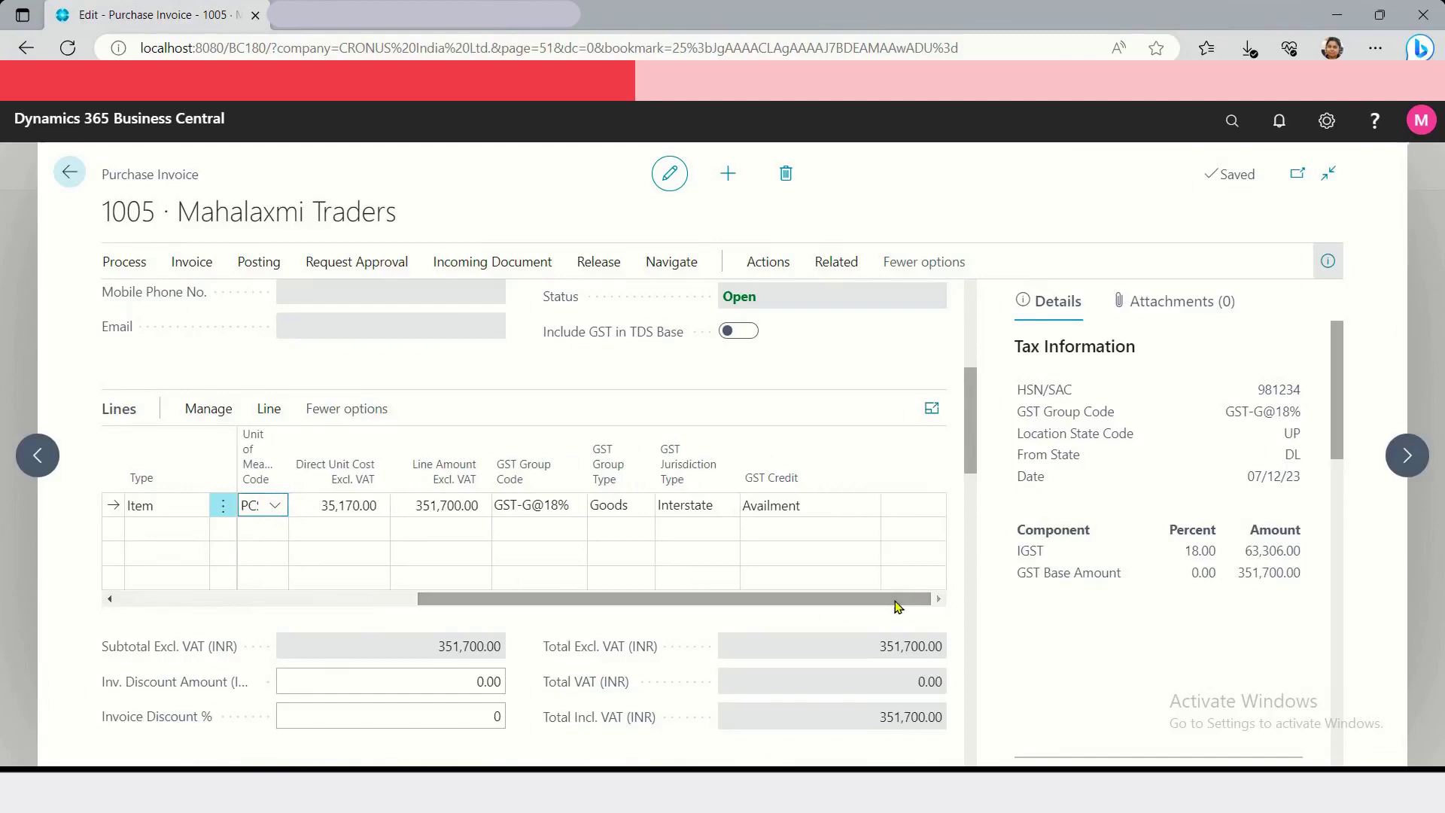
left_click(842, 512)
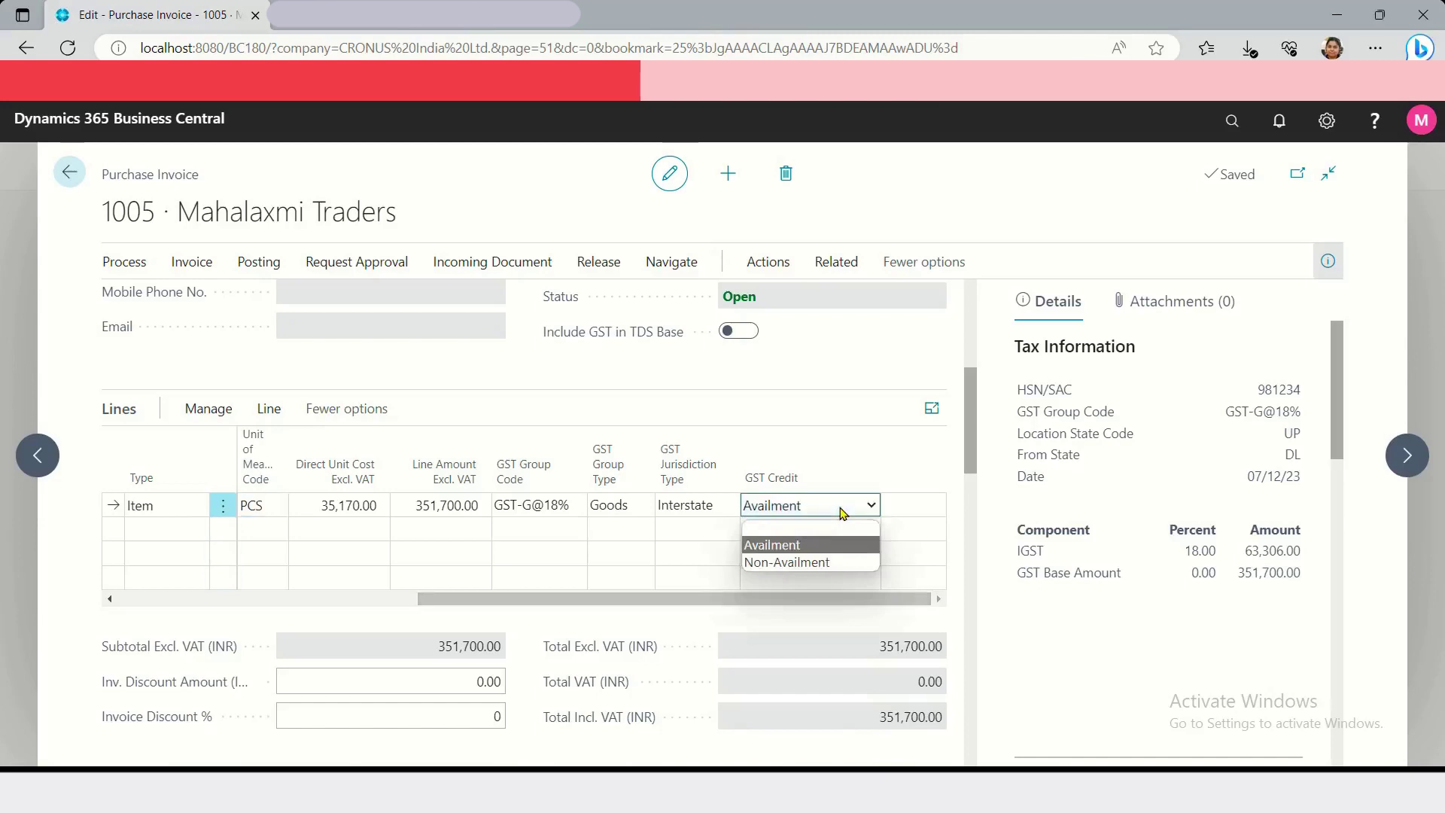
left_click(843, 513)
left_click(183, 508)
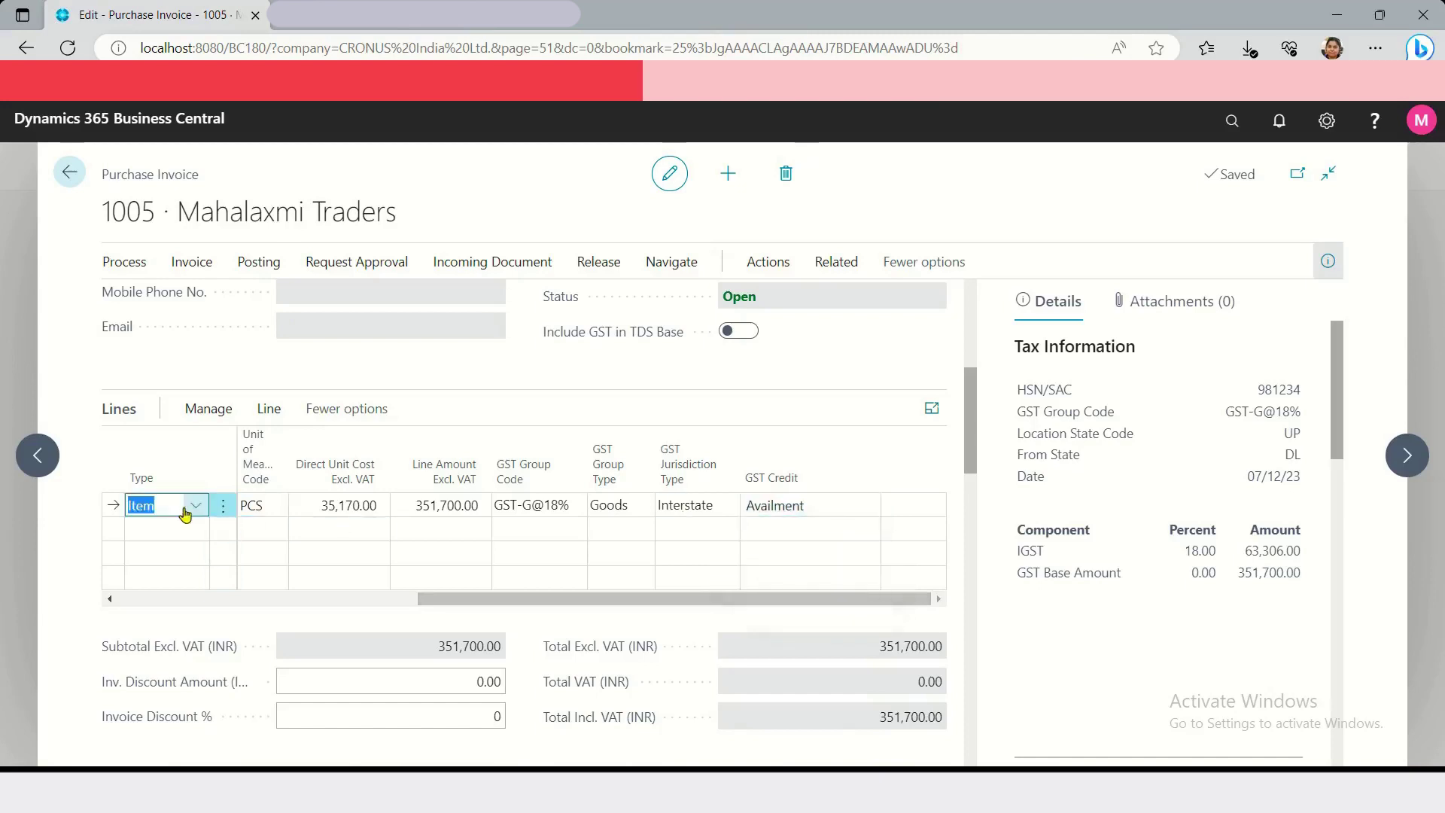
left_click(268, 410)
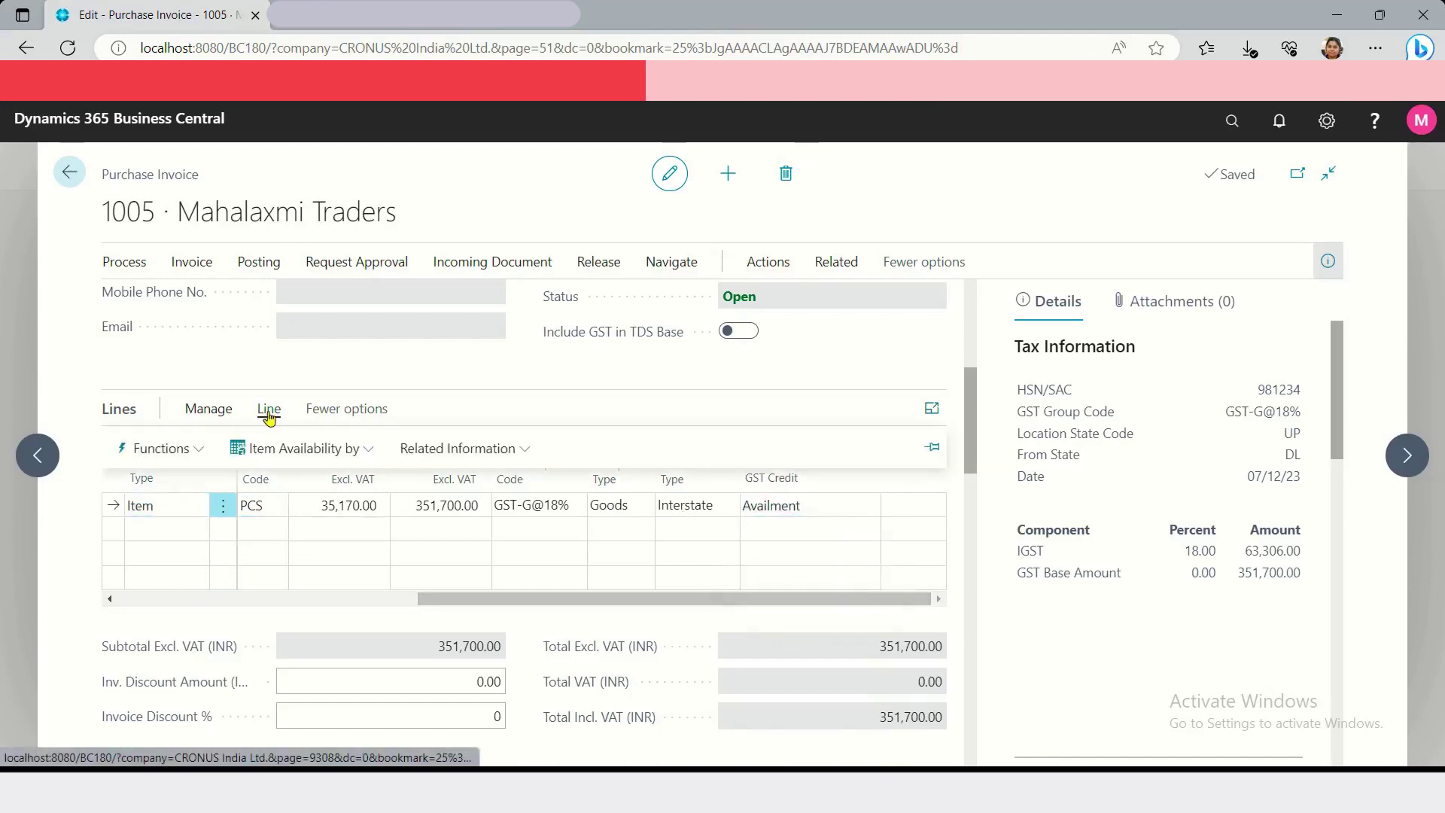
left_click(189, 455)
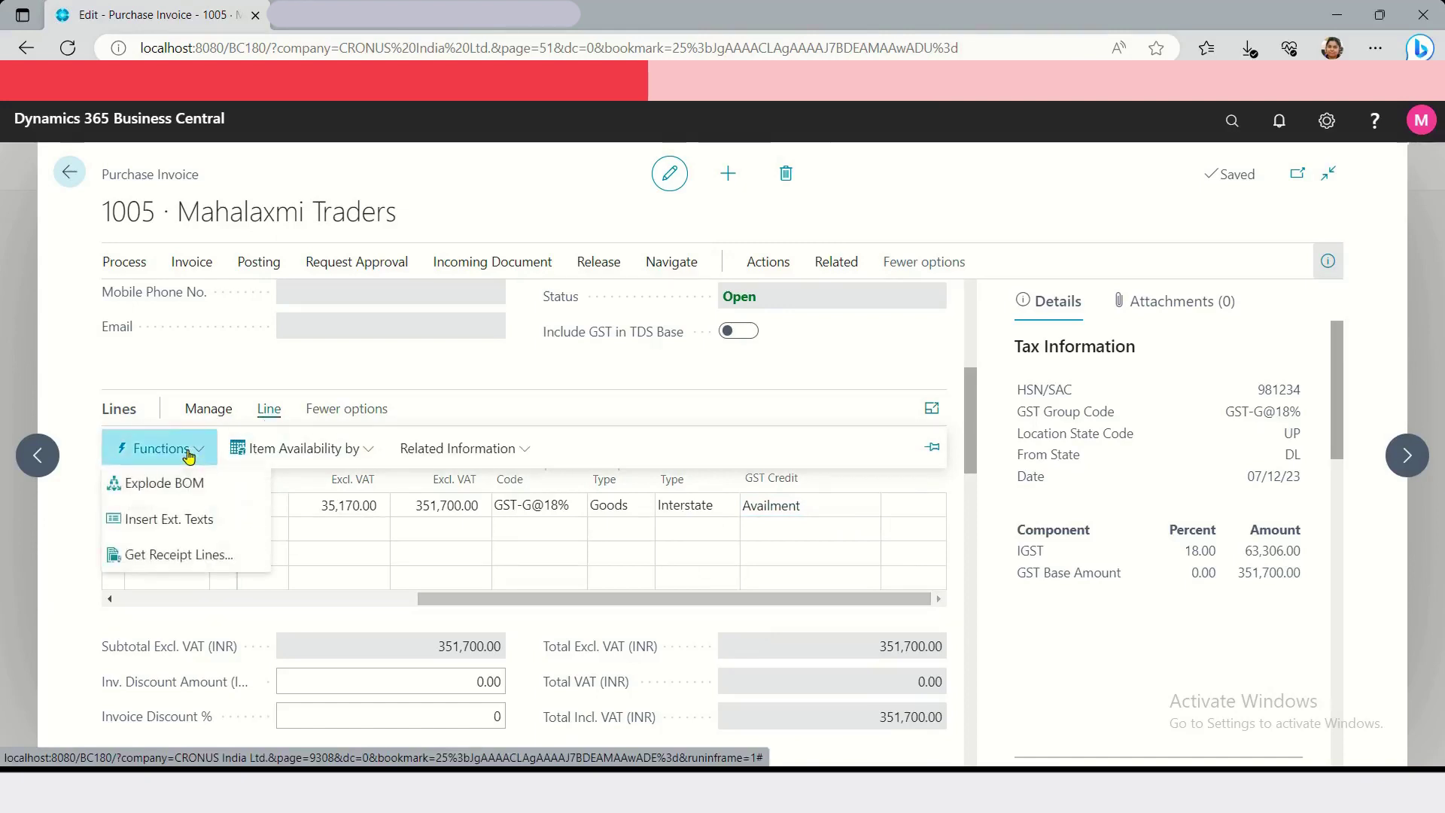
left_click(365, 451)
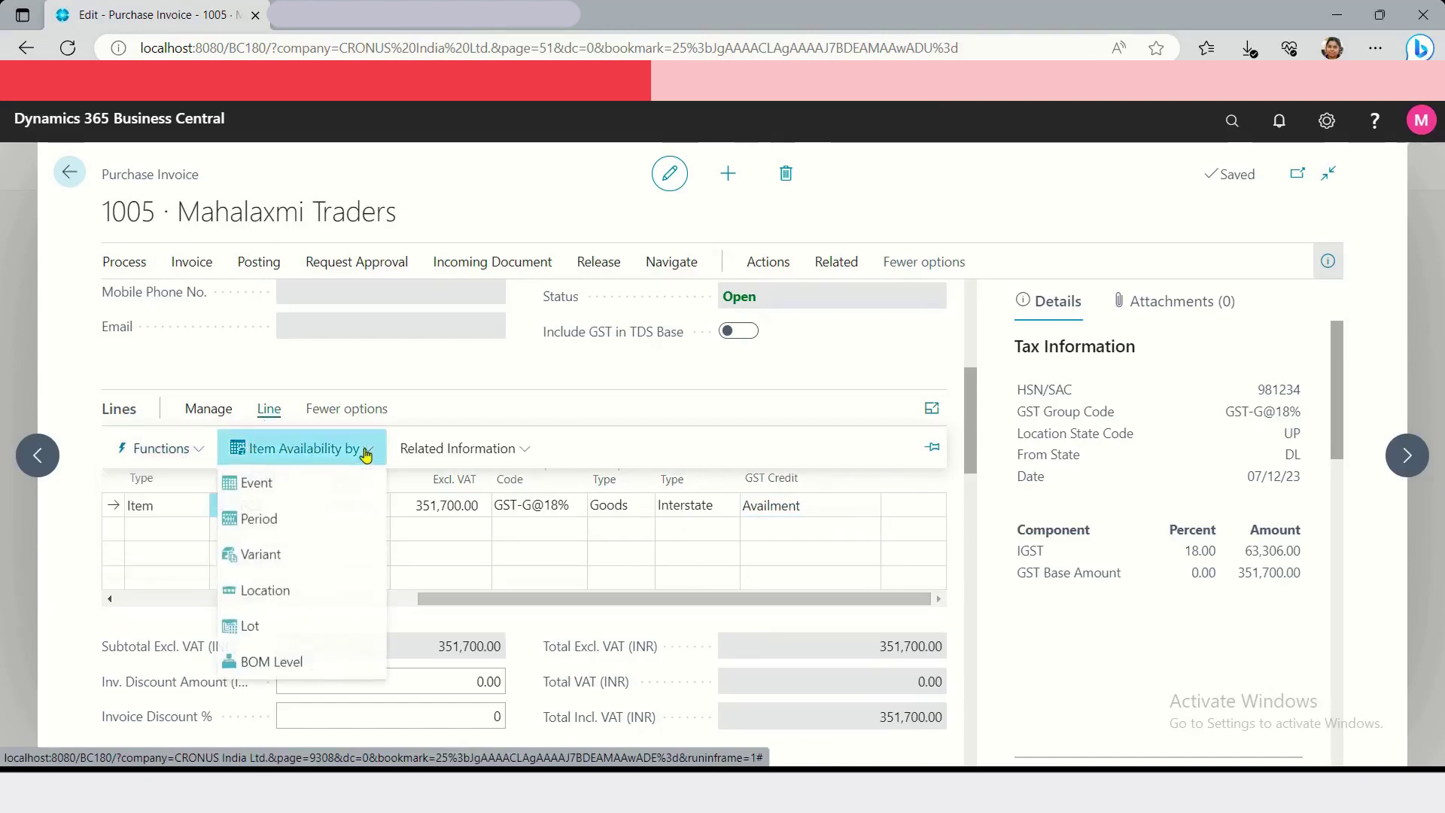
left_click(522, 451)
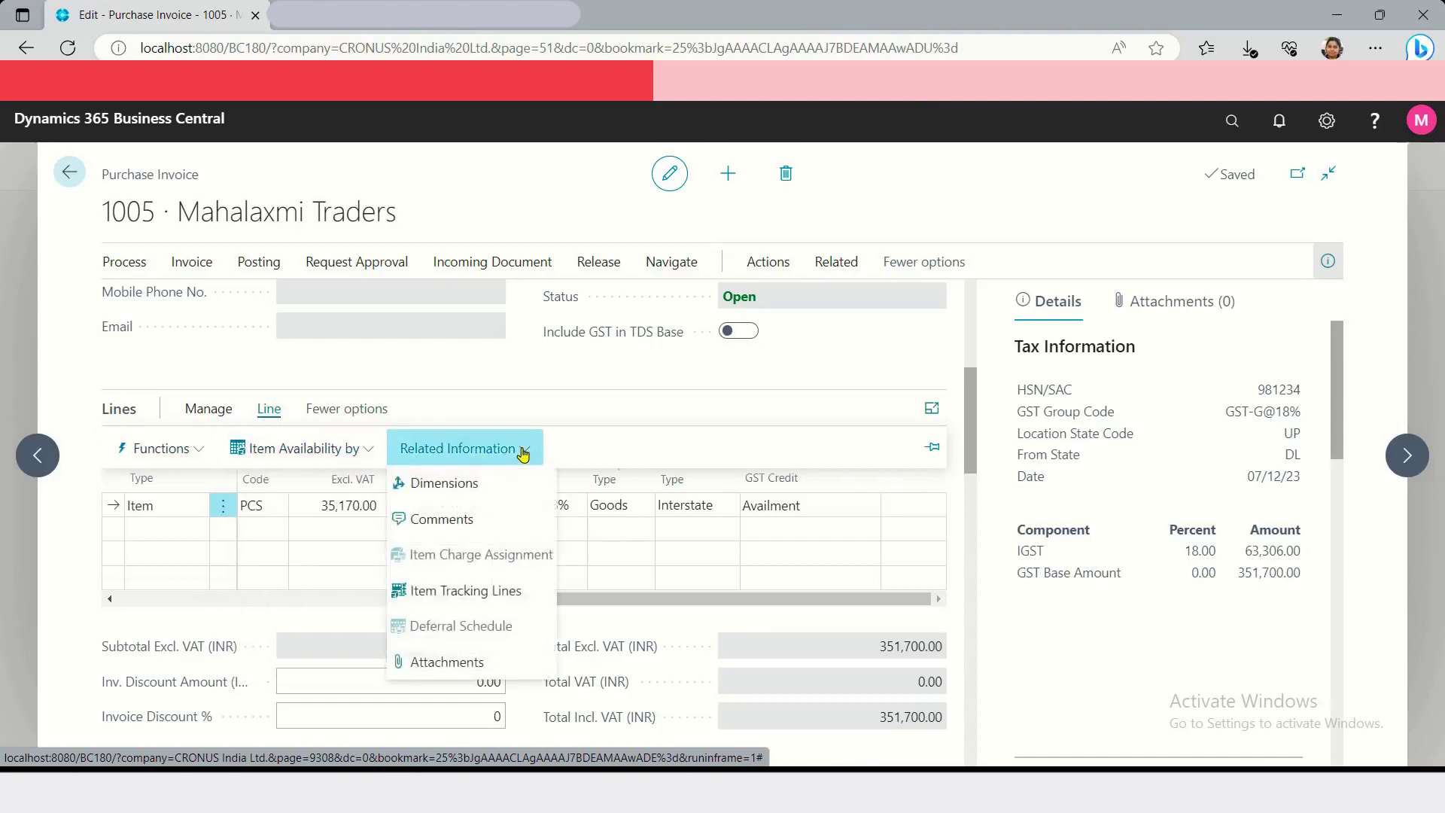
left_click(654, 413)
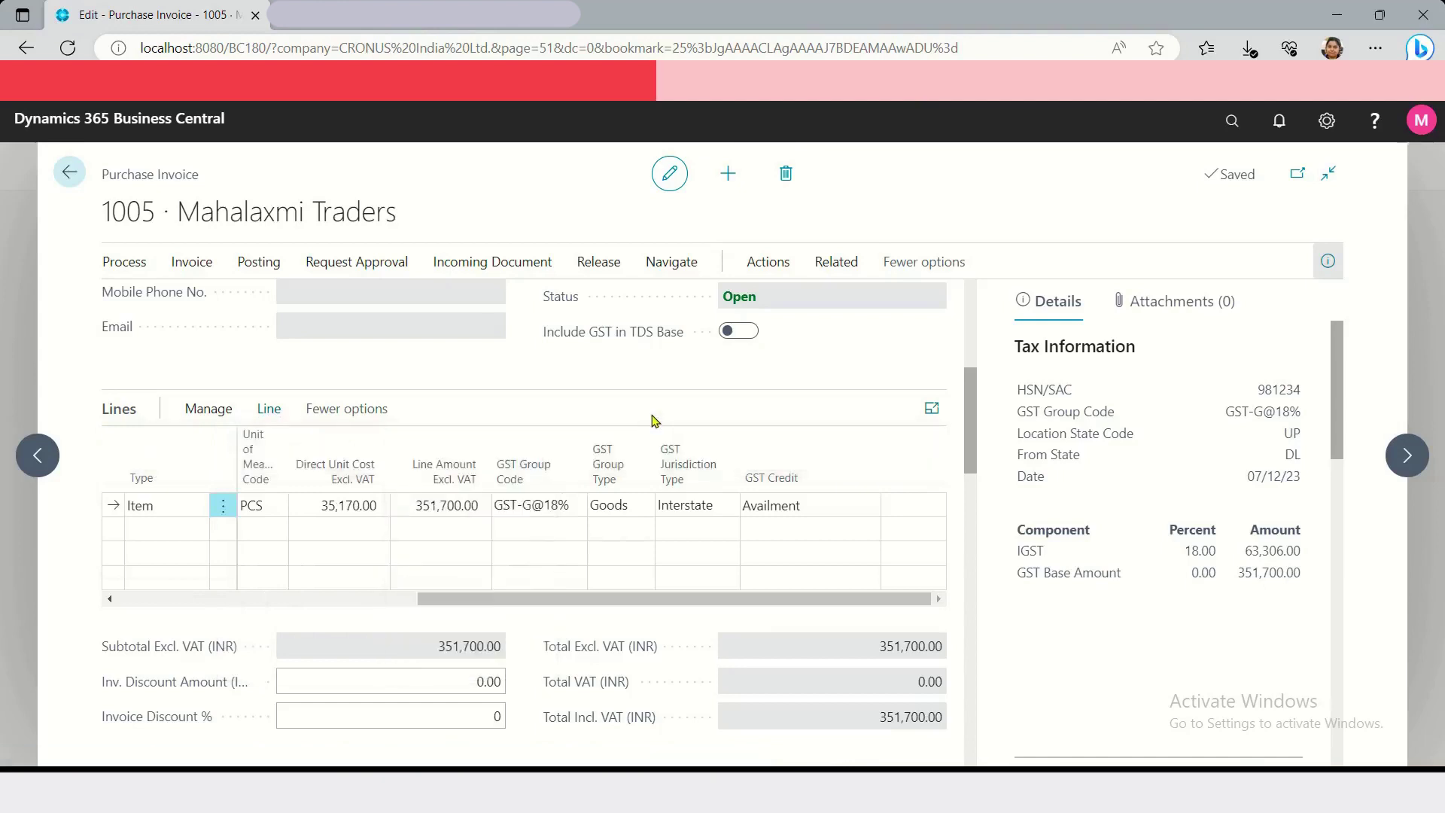
- Preview the posting of the ATHENS Desk purchase invoice and open its G/L entries
left_click_drag(441, 599, 143, 600)
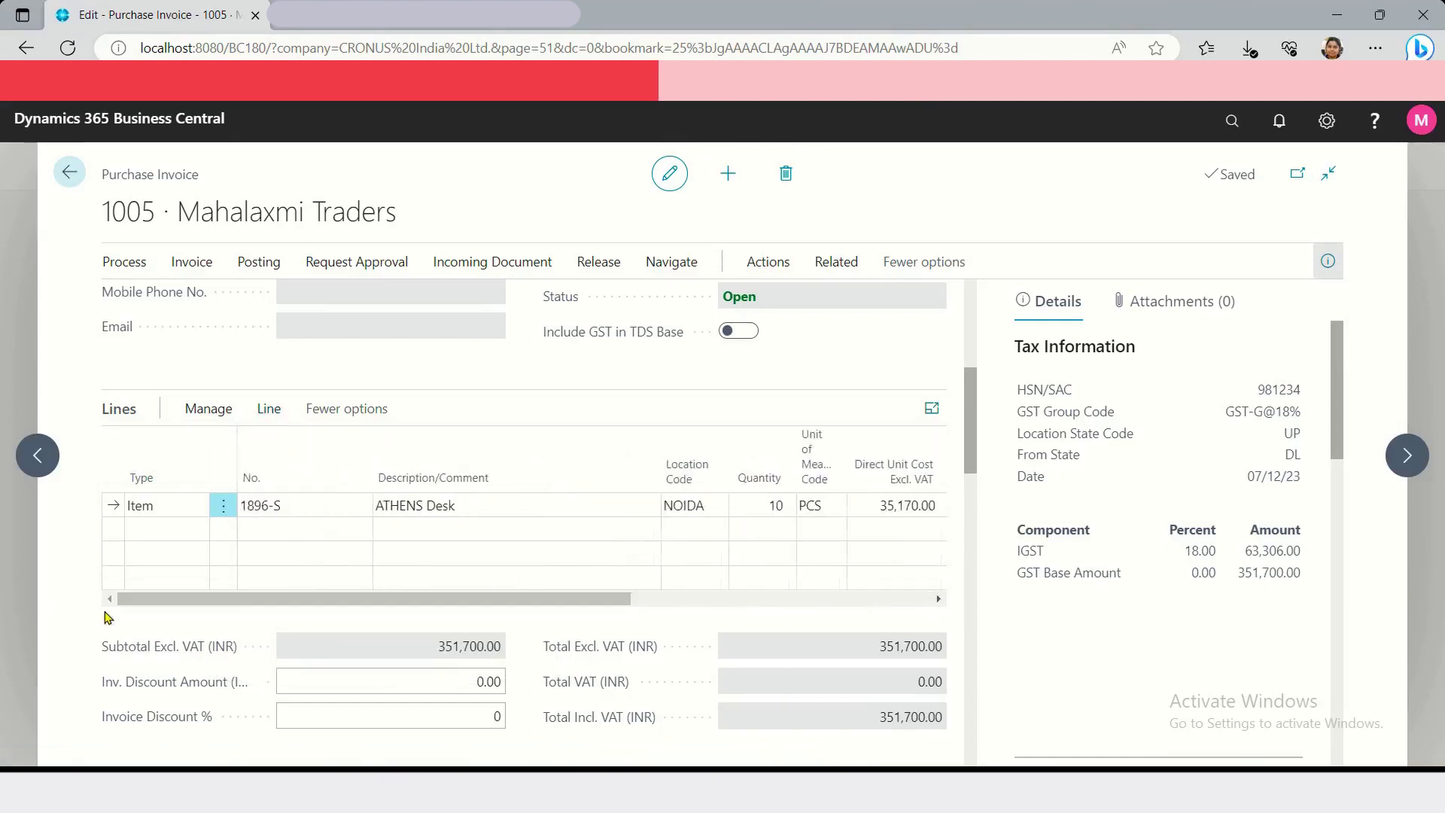
left_click(167, 505)
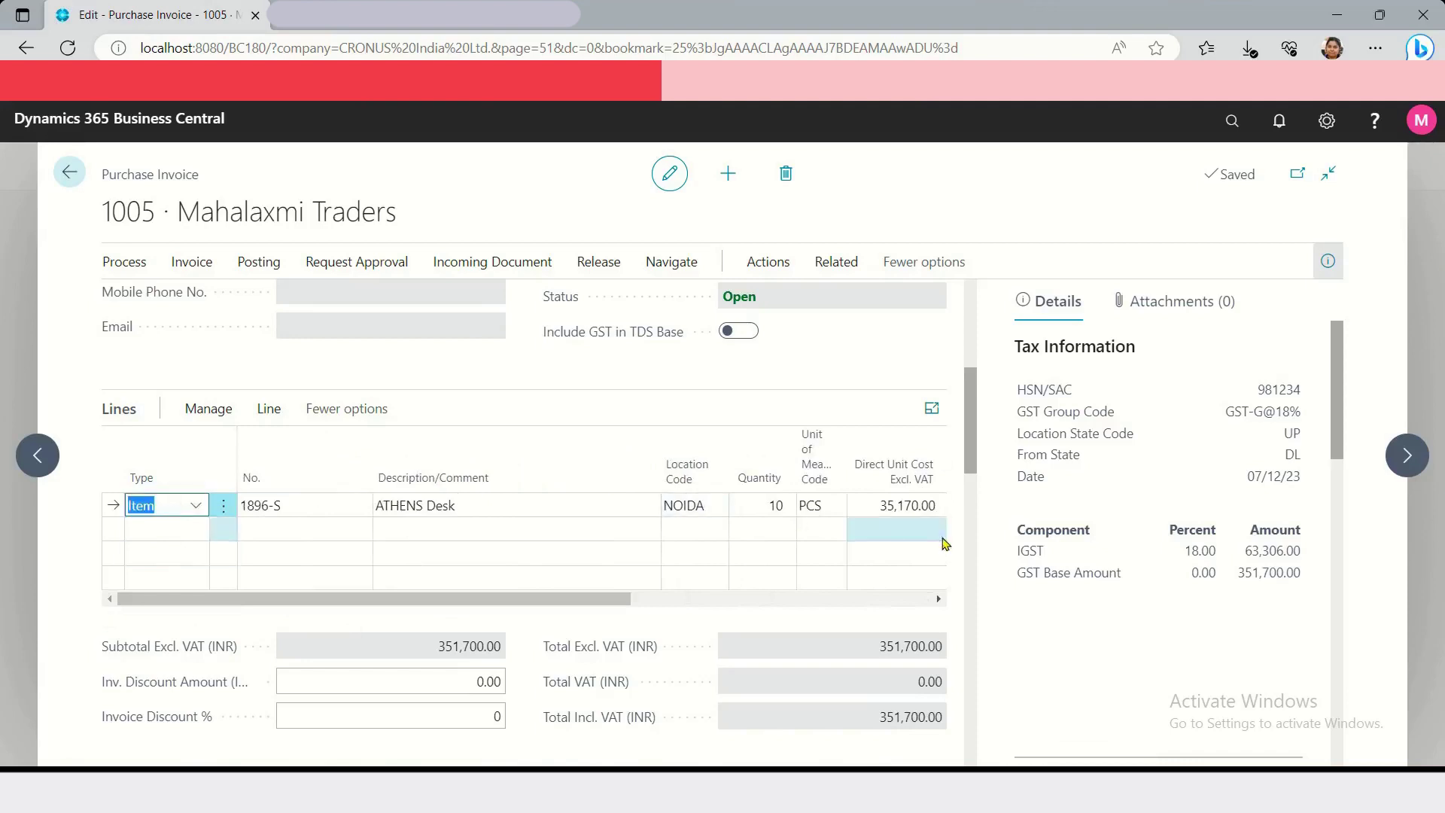
left_click_drag(603, 600, 885, 596)
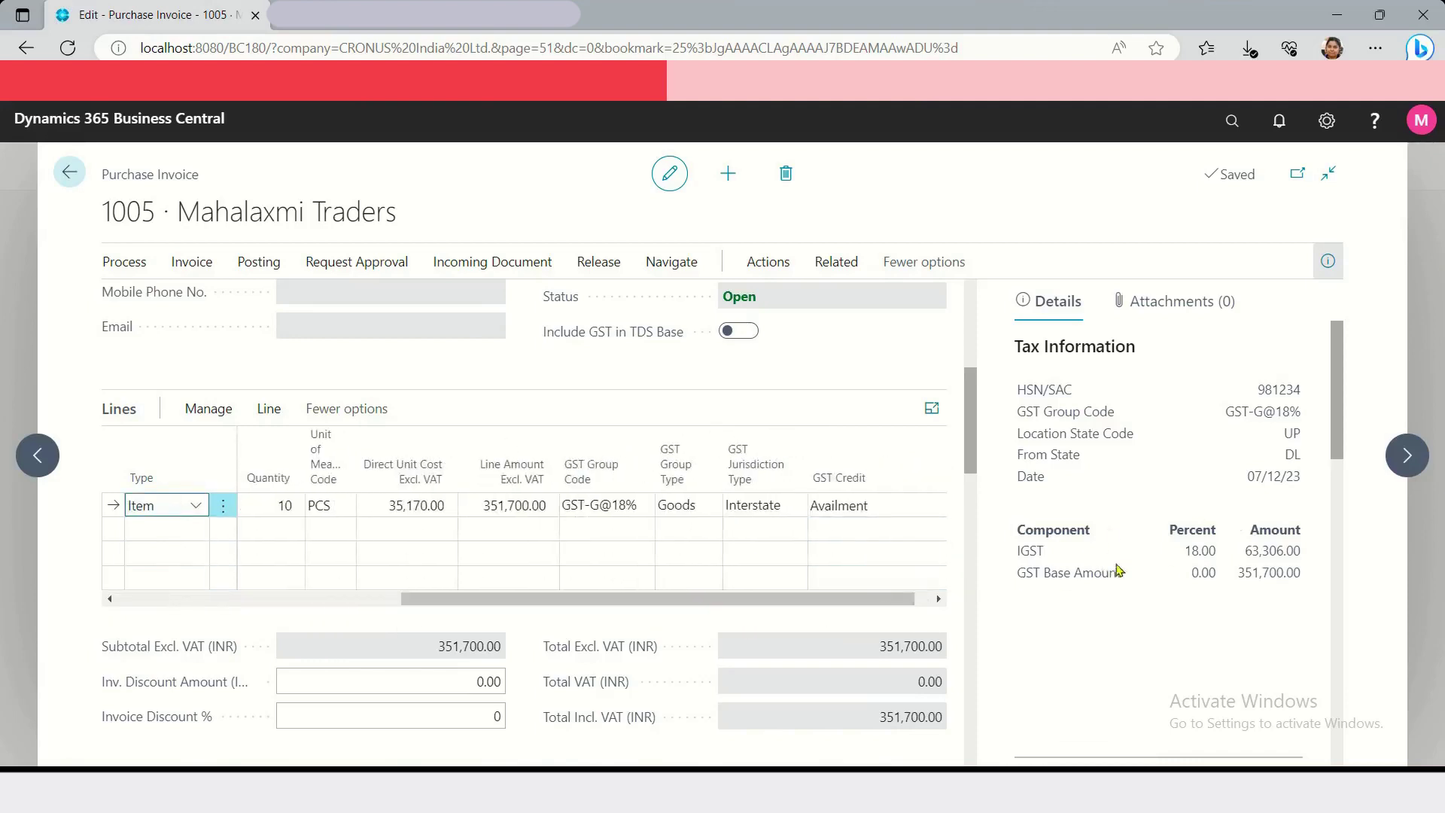
left_click(258, 263)
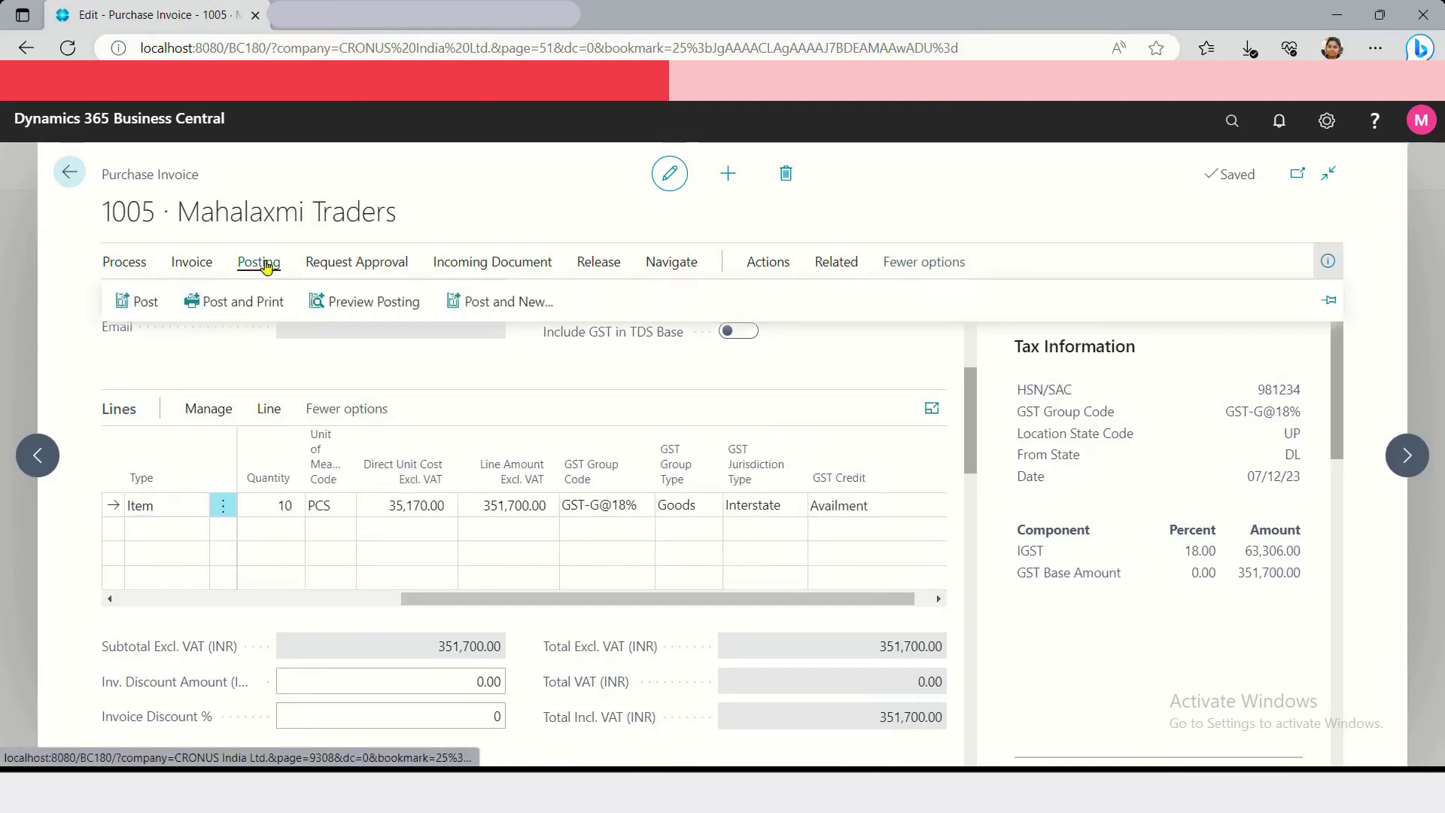
left_click(374, 304)
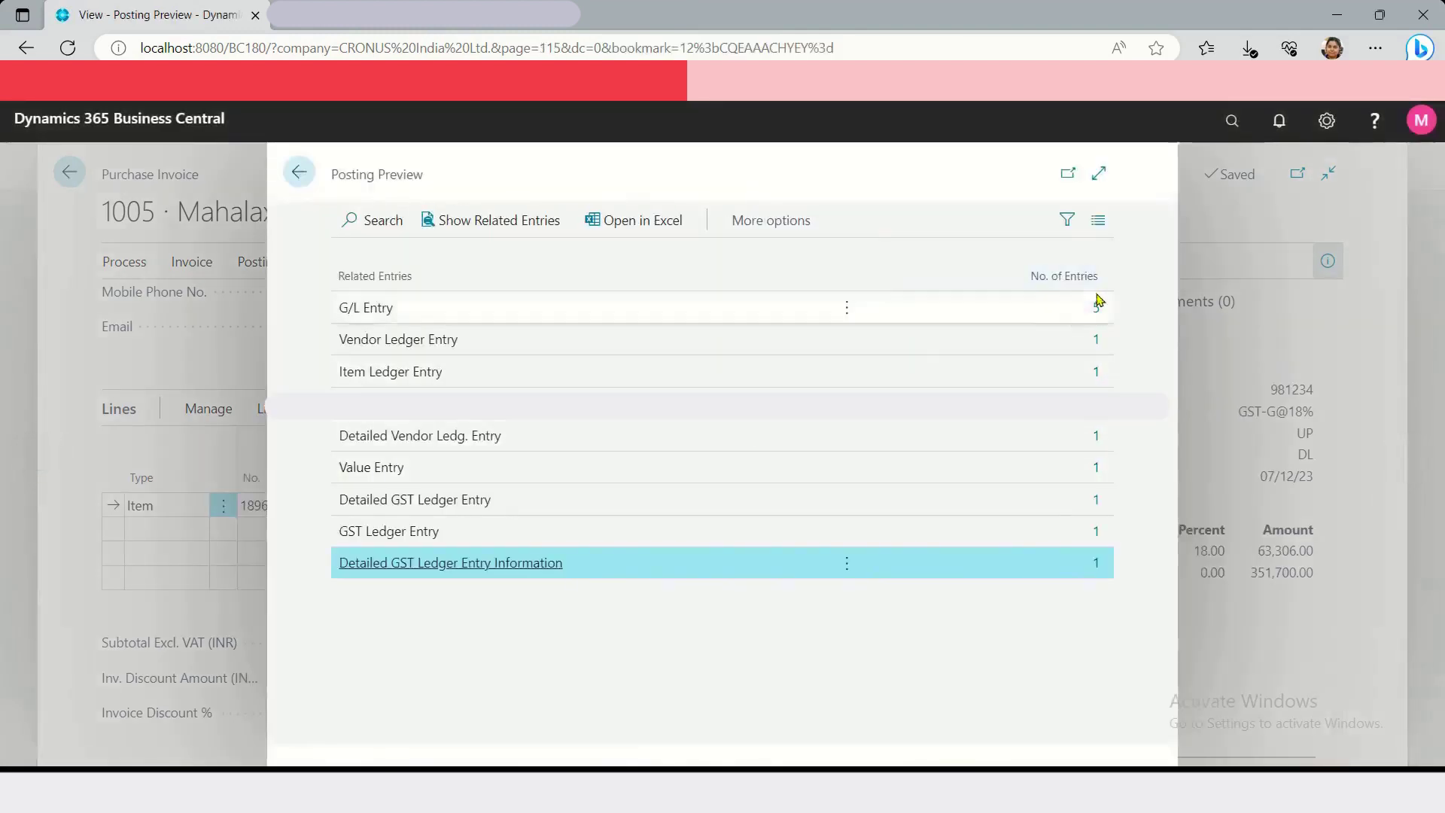
left_click(1012, 313)
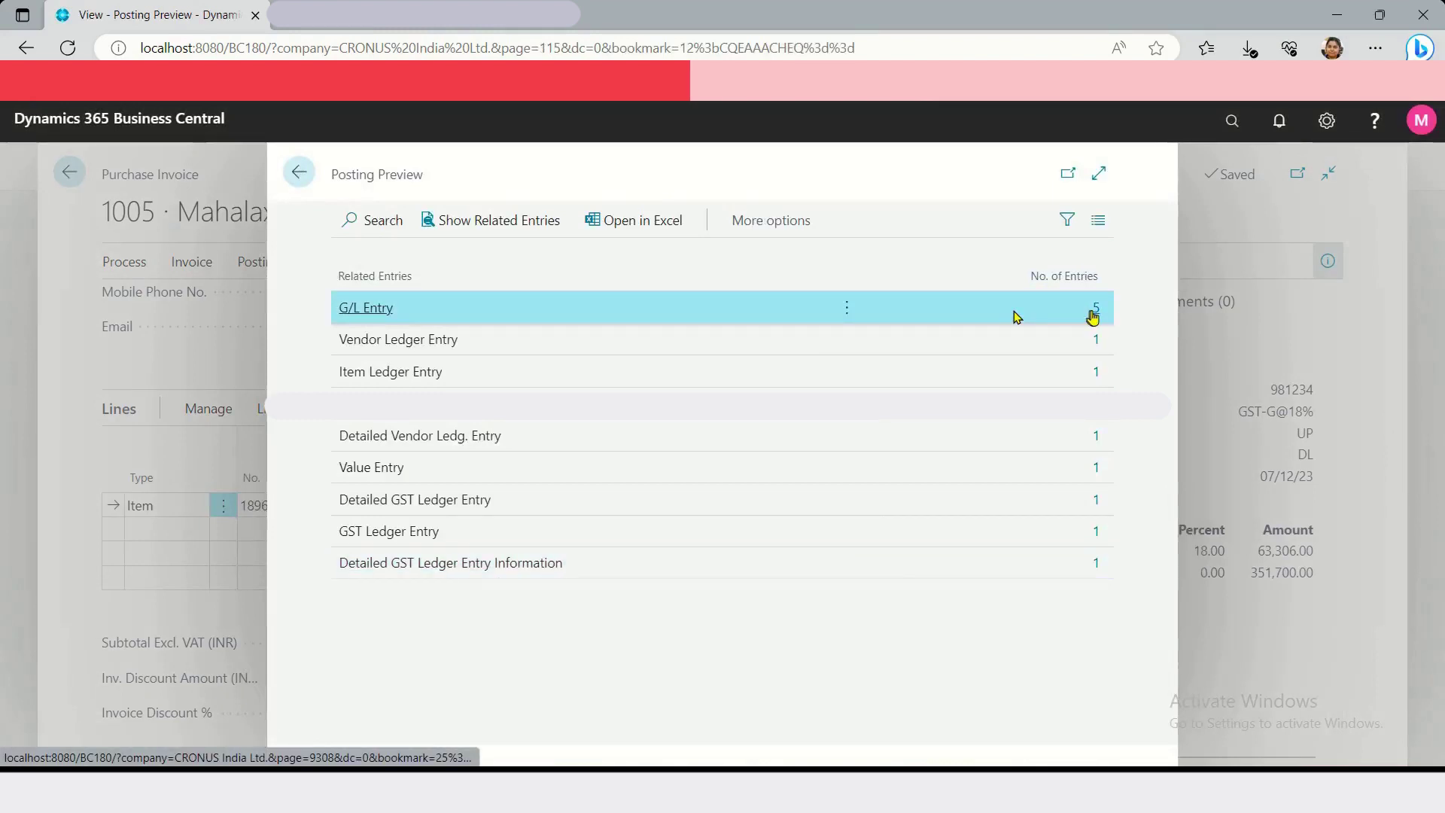
left_click(1094, 309)
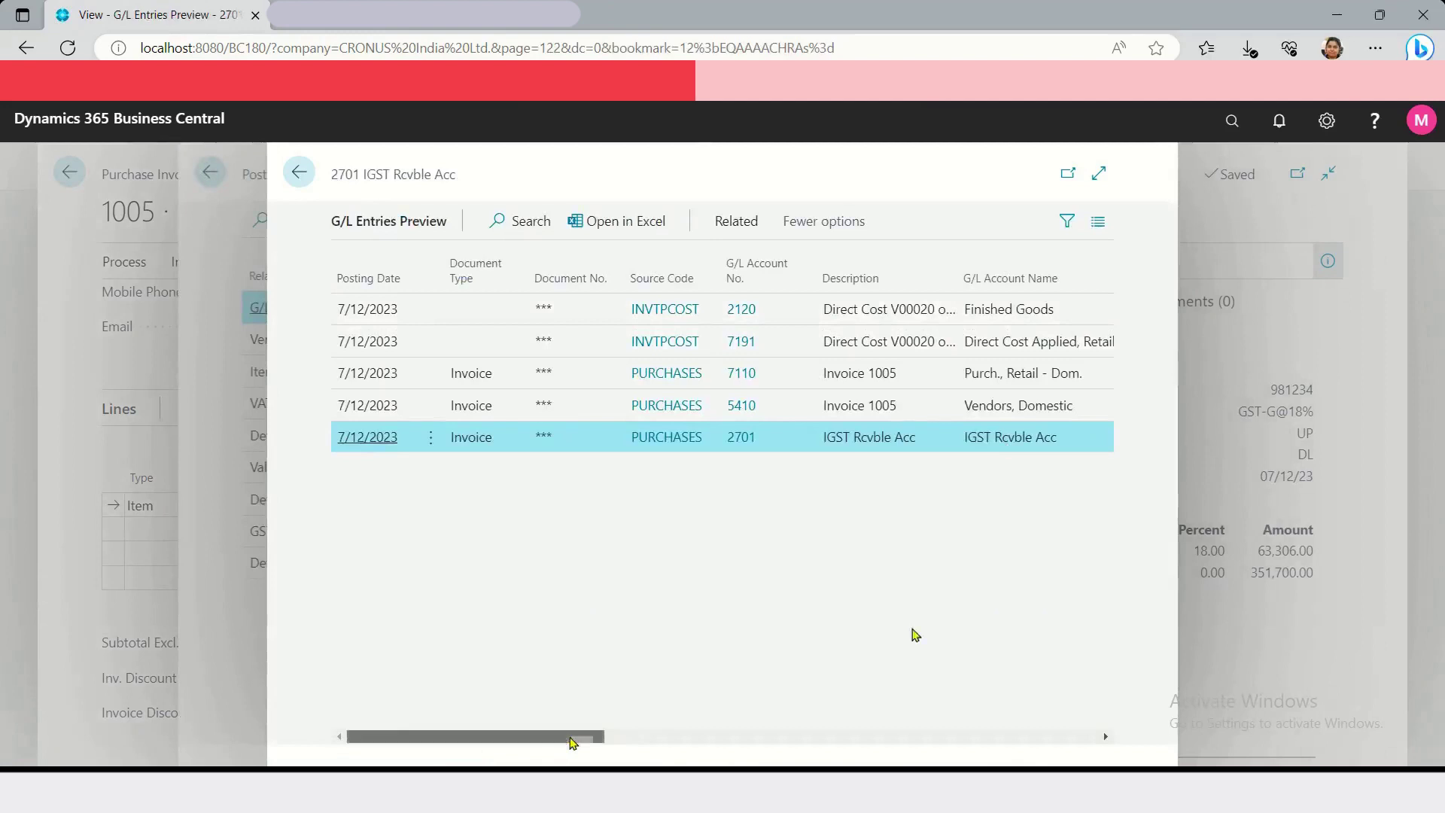
- Sort the previewed G/L entries by Amount in descending order and review each account's debit and credit amounts
left_click_drag(558, 737, 846, 740)
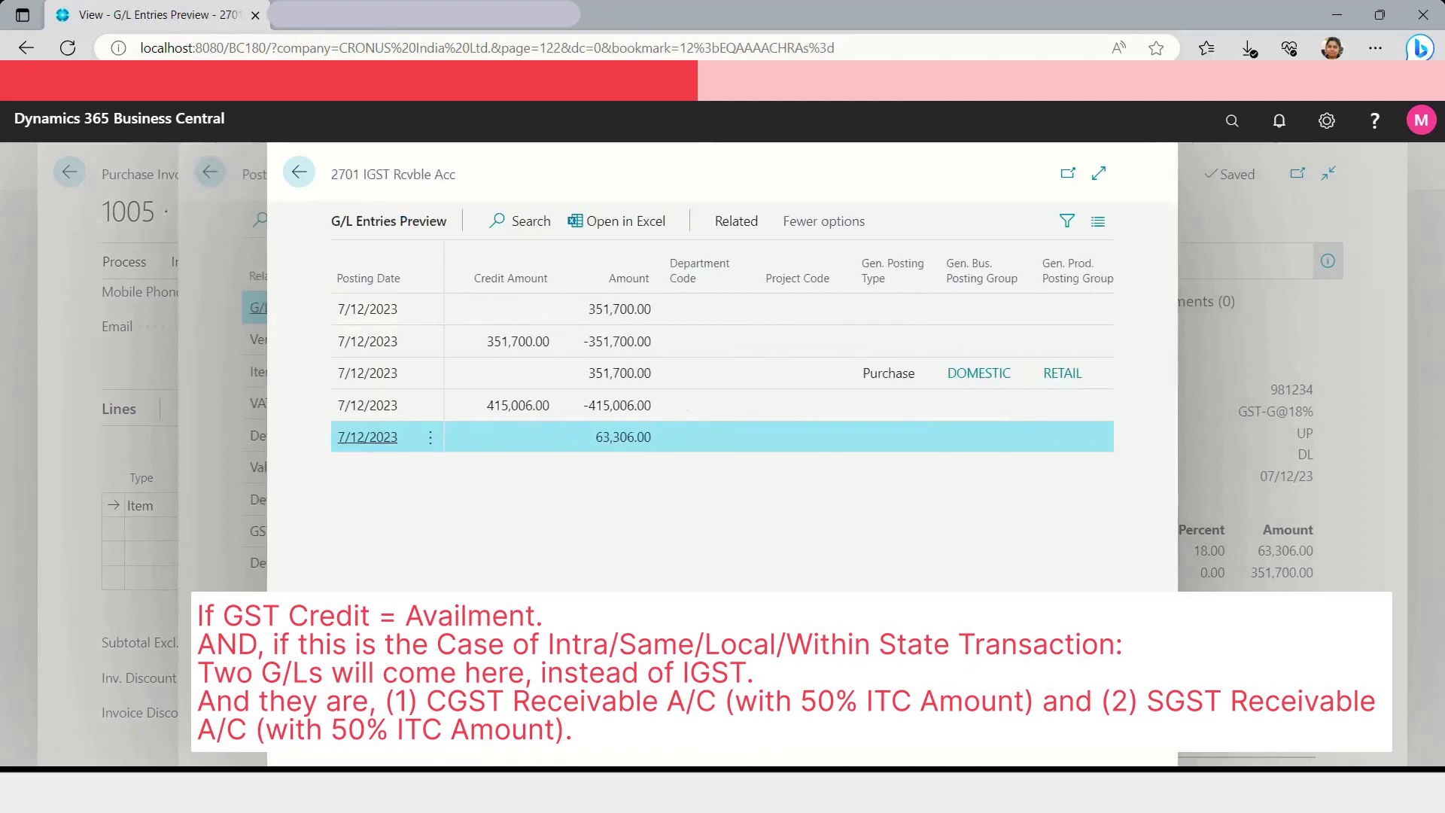
left_click(656, 286)
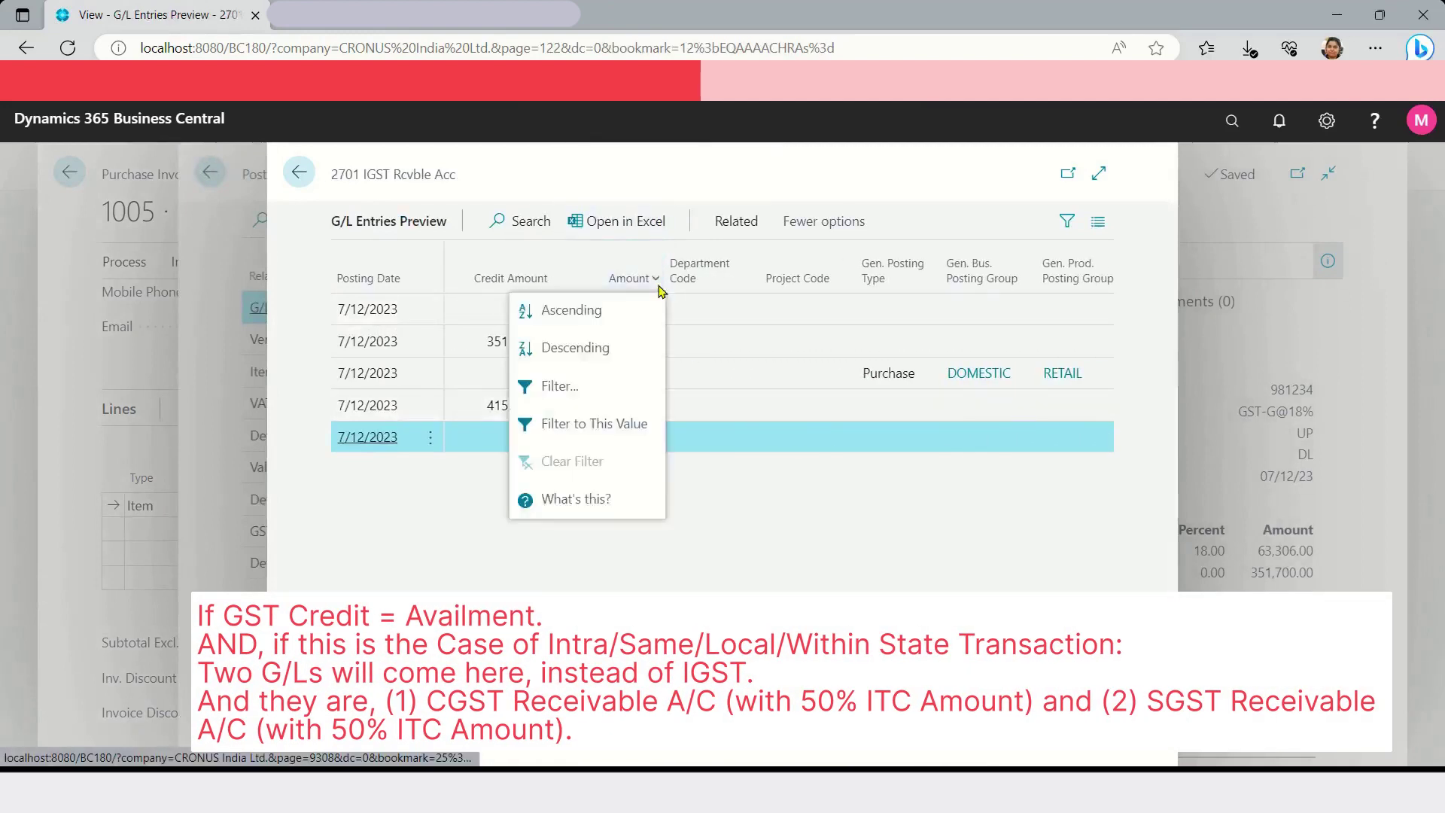
left_click(571, 347)
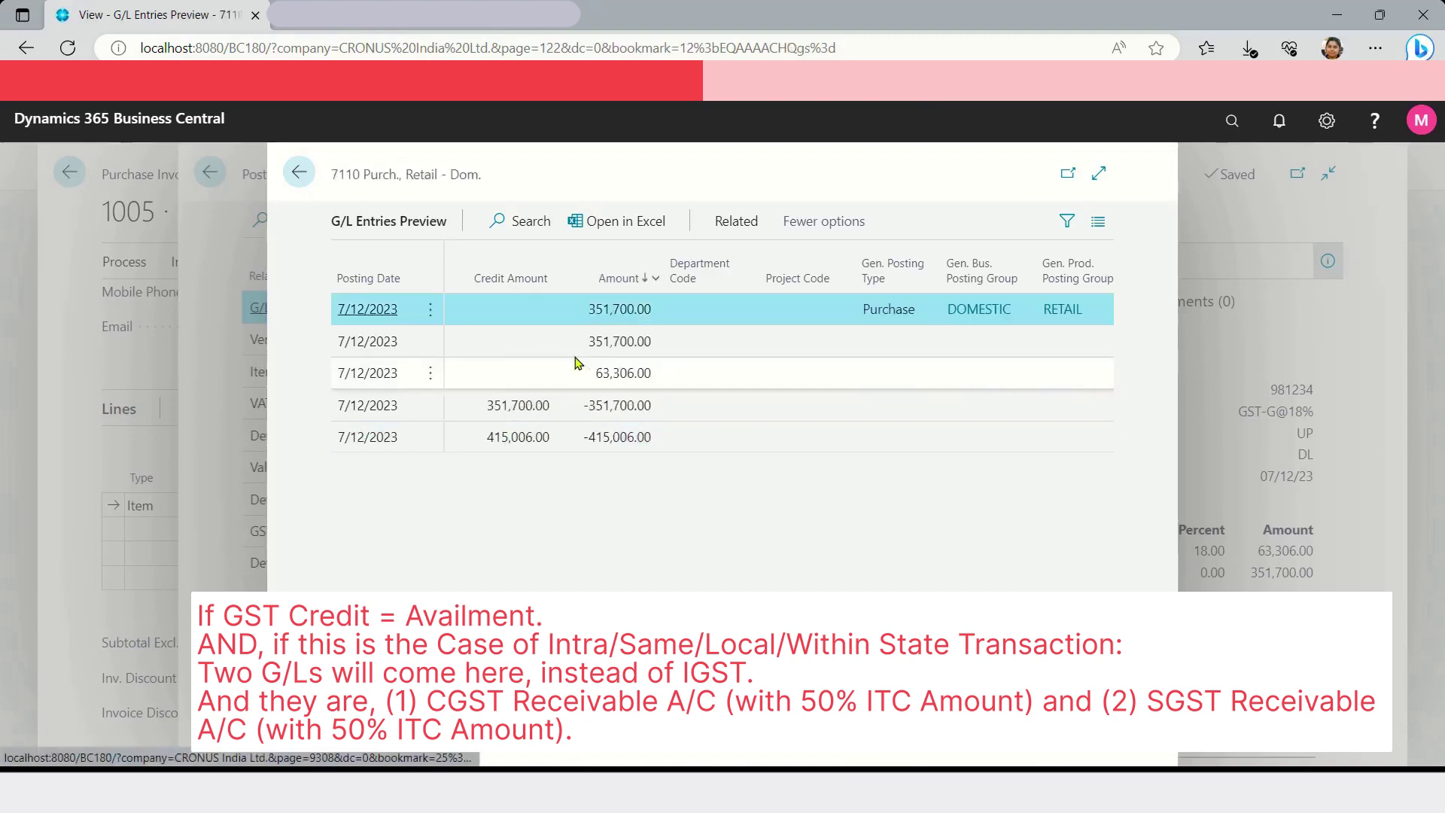
scroll(722, 373, "left", 10)
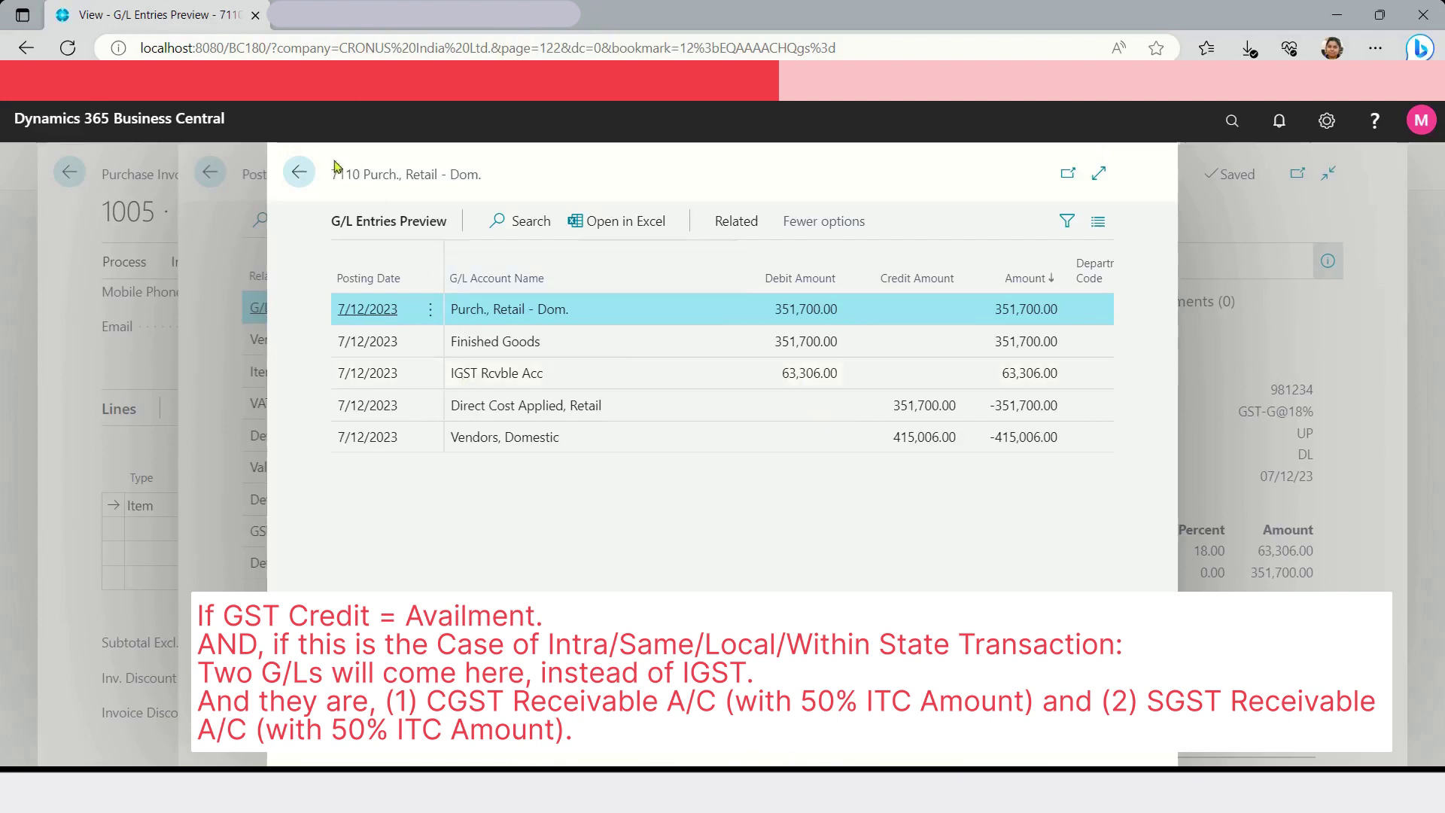
left_click(304, 179)
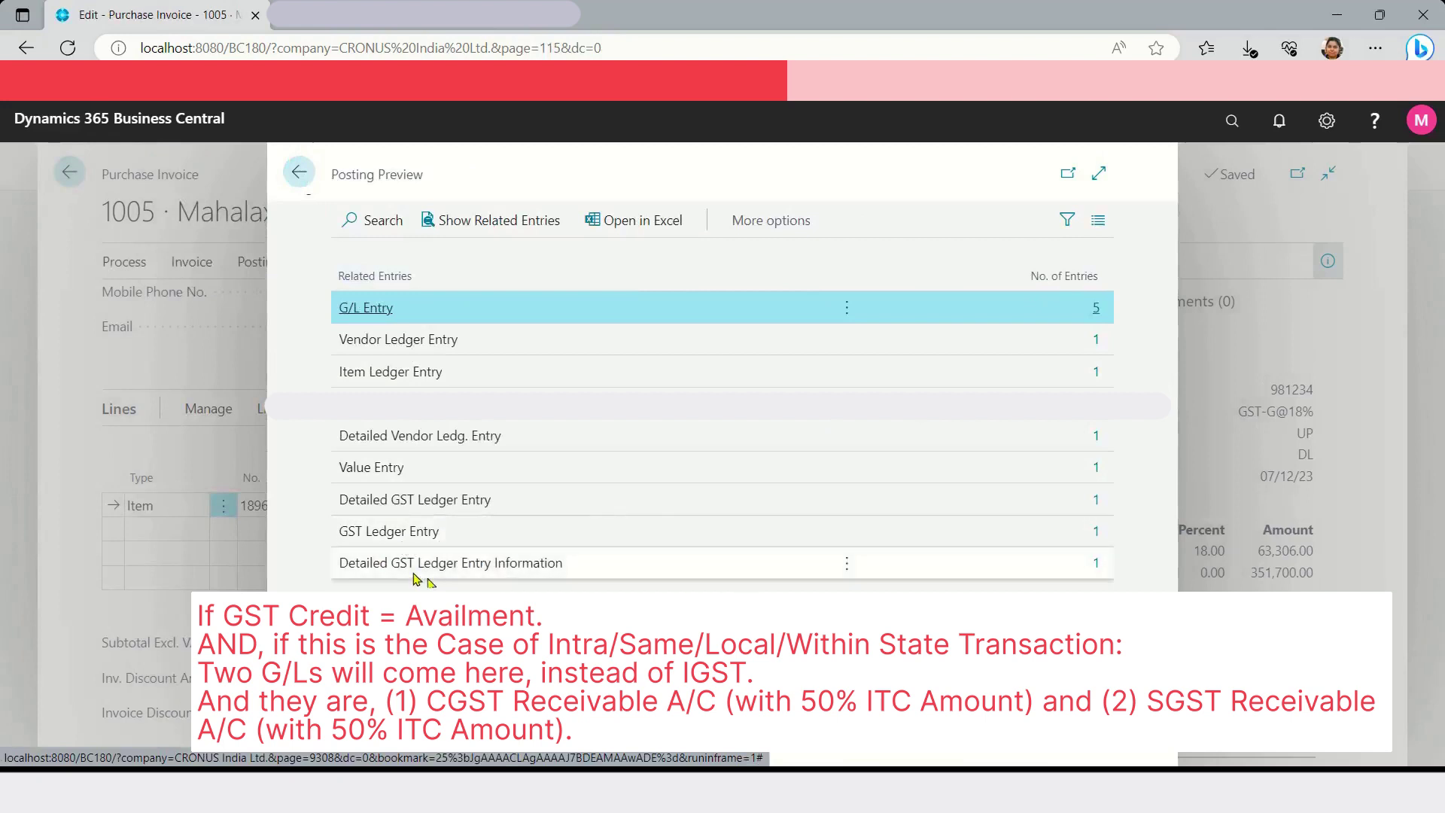
- Open the previewed Detailed GST Ledger Entry and examine its GST amount, GST Credit, Credit Availed and Eligibility for ITC values
key("Return")
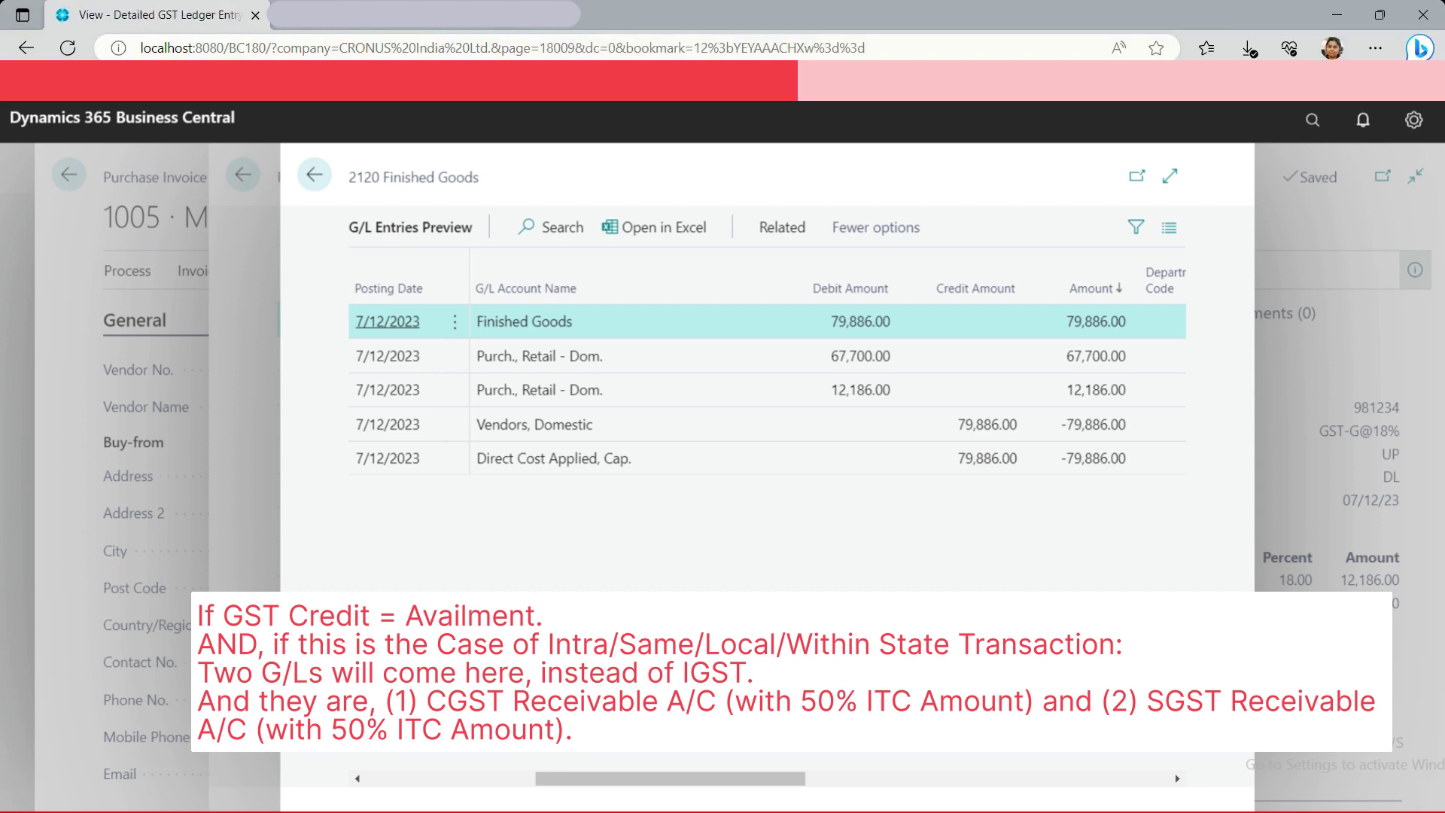
key("Escape")
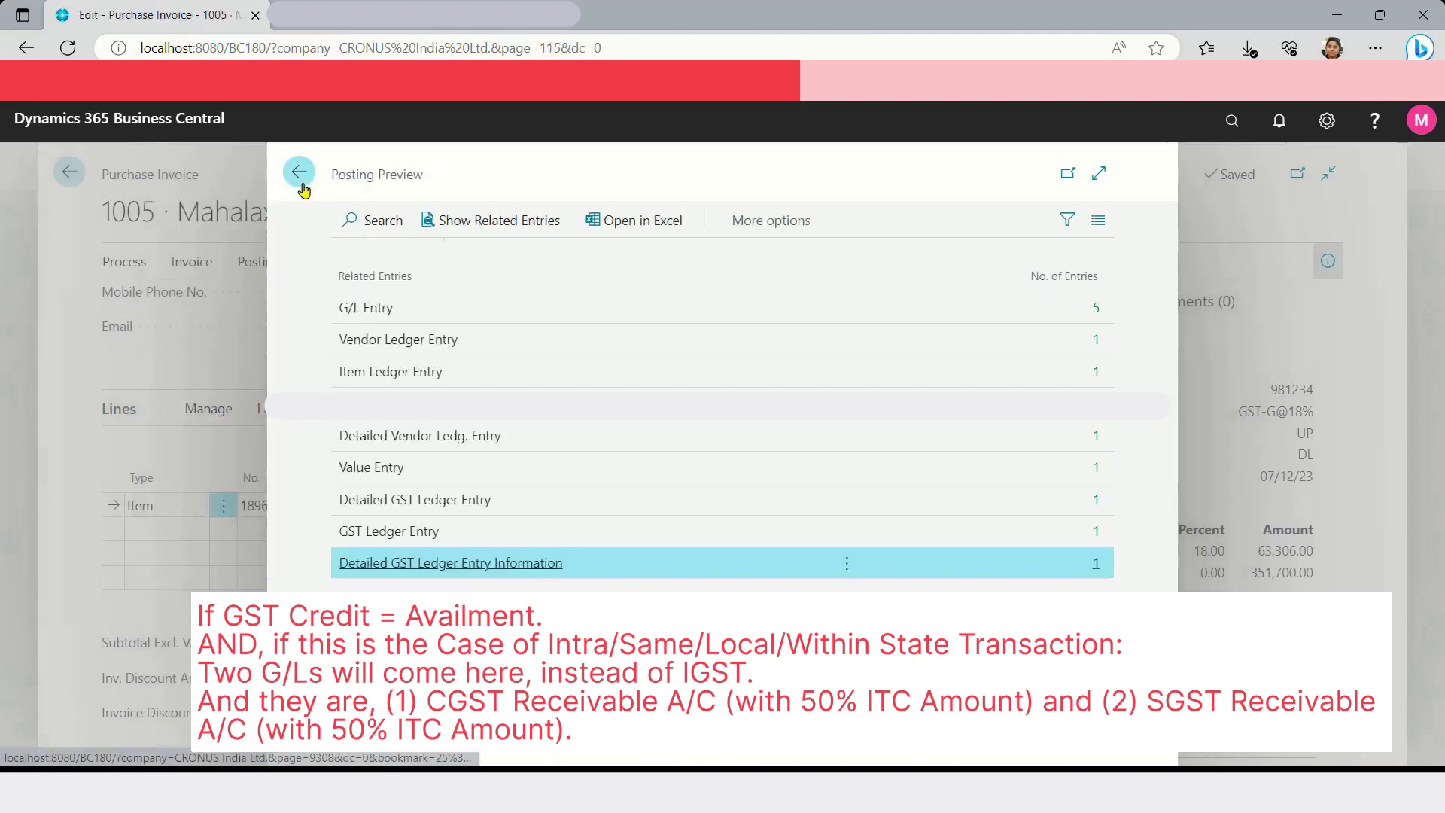
left_click(1096, 503)
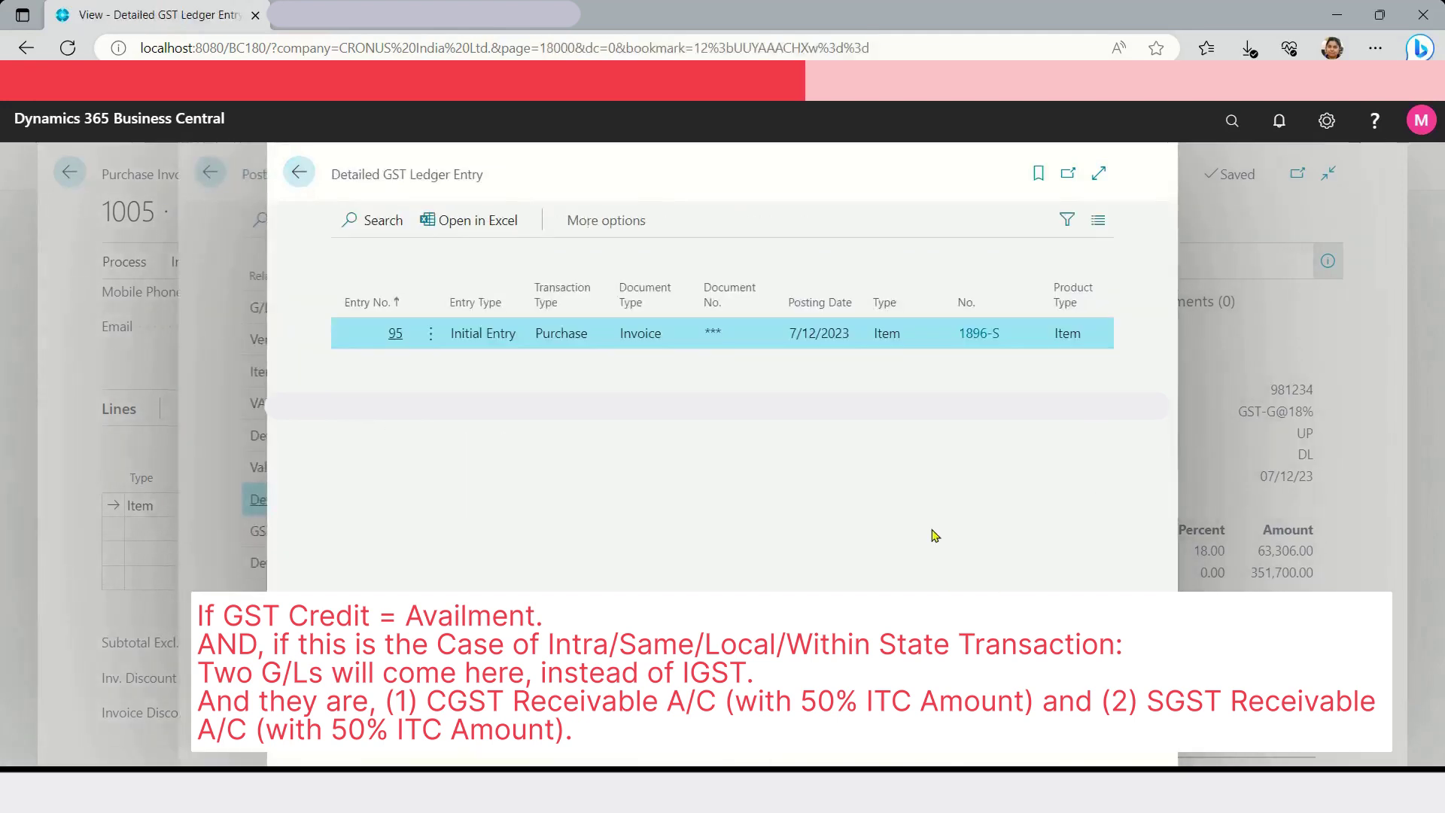
scroll(933, 535, "right", 5)
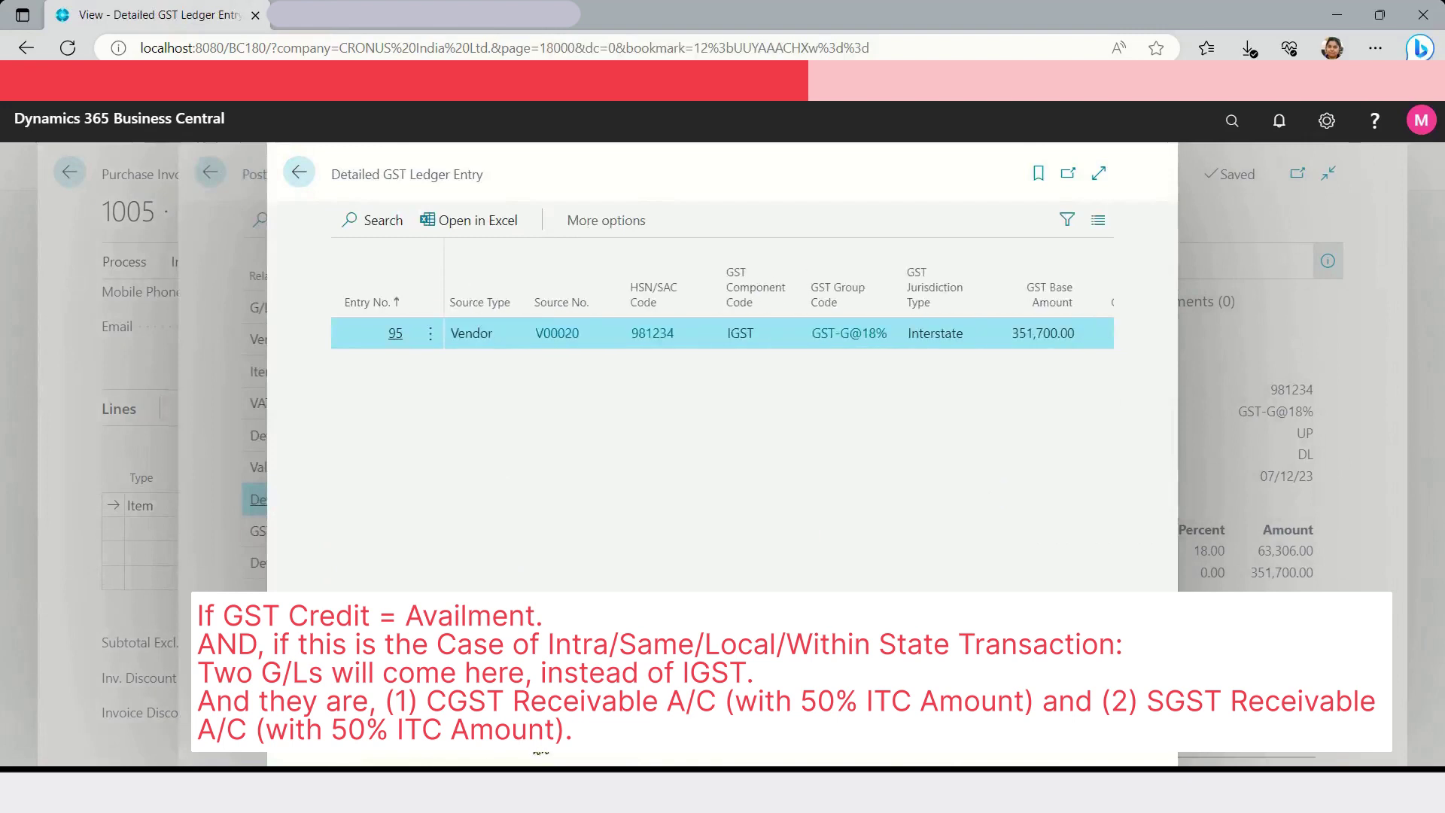
scroll(782, 316, "right", 3)
scroll(722, 316, "right", 10)
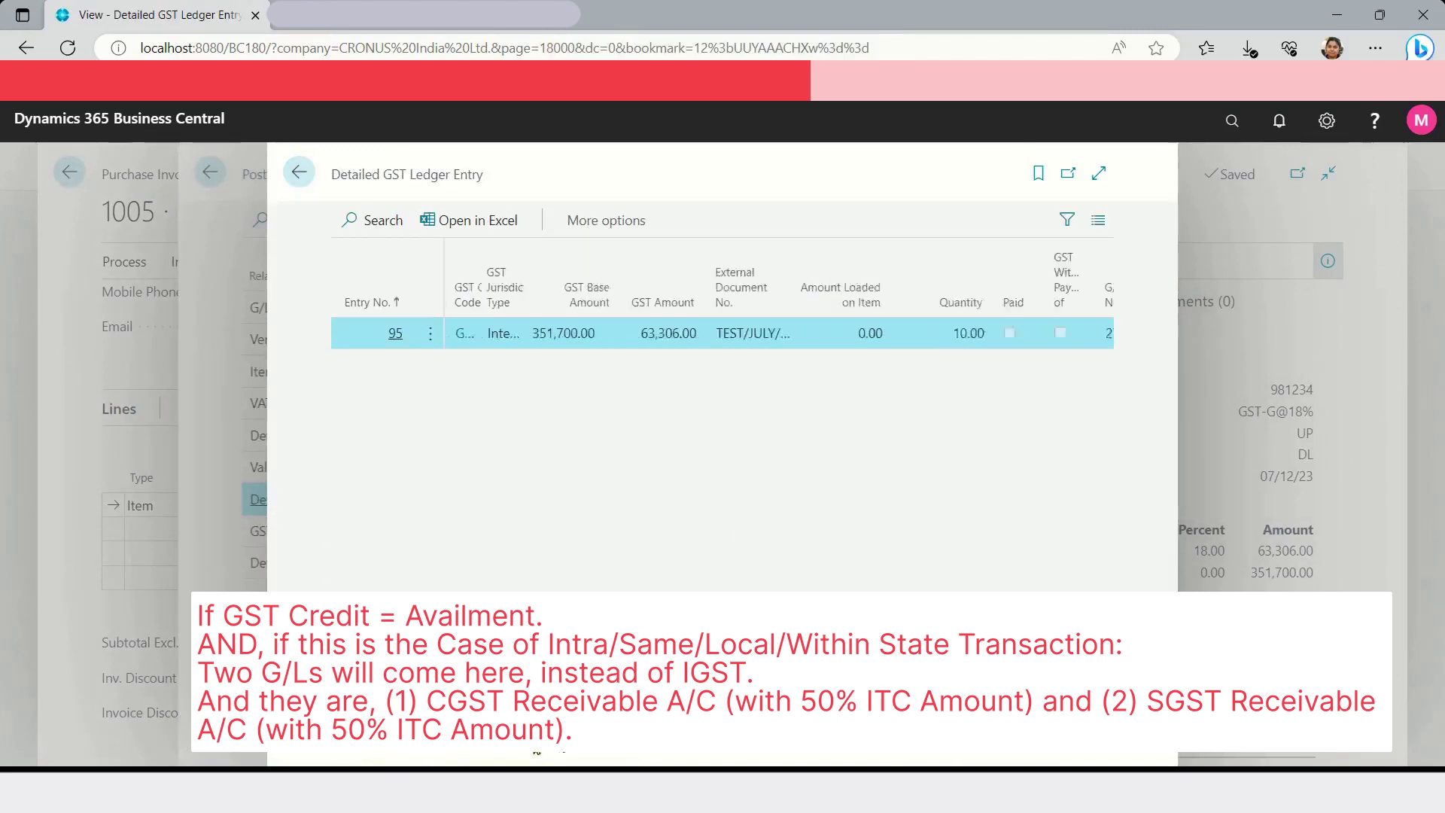
scroll(755, 726, "right", 6)
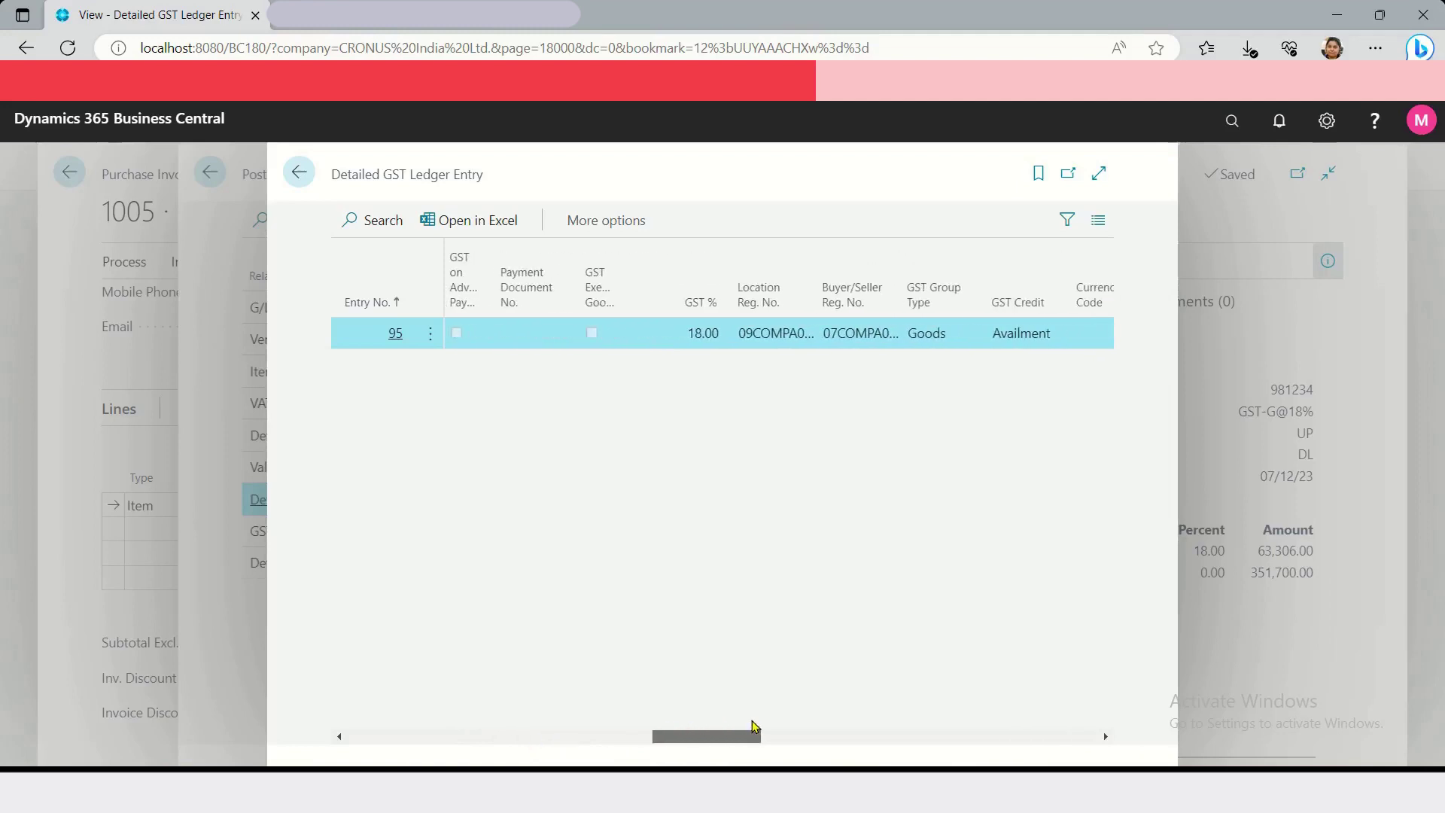
left_click_drag(754, 726, 793, 716)
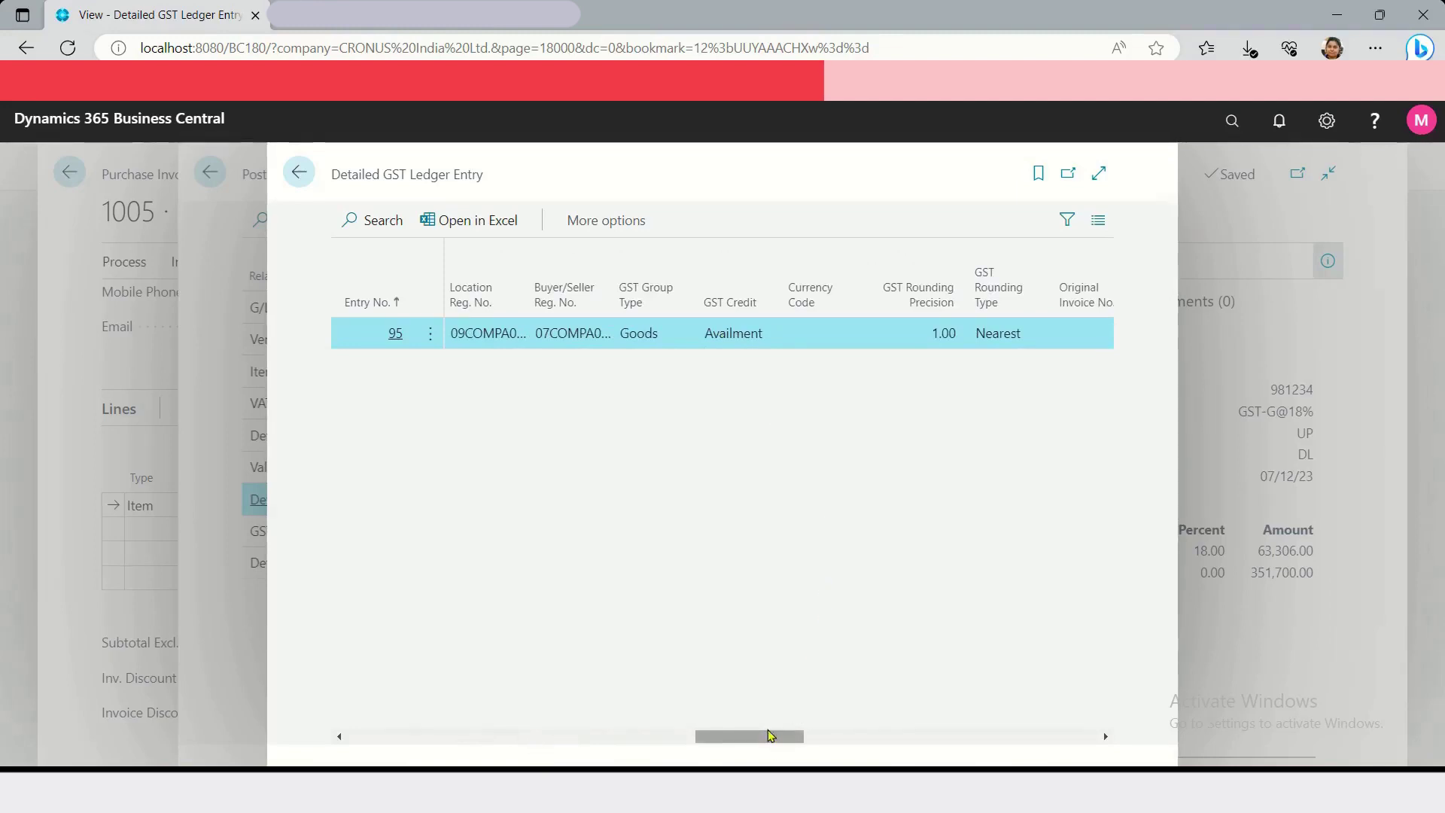
left_click_drag(771, 737, 921, 734)
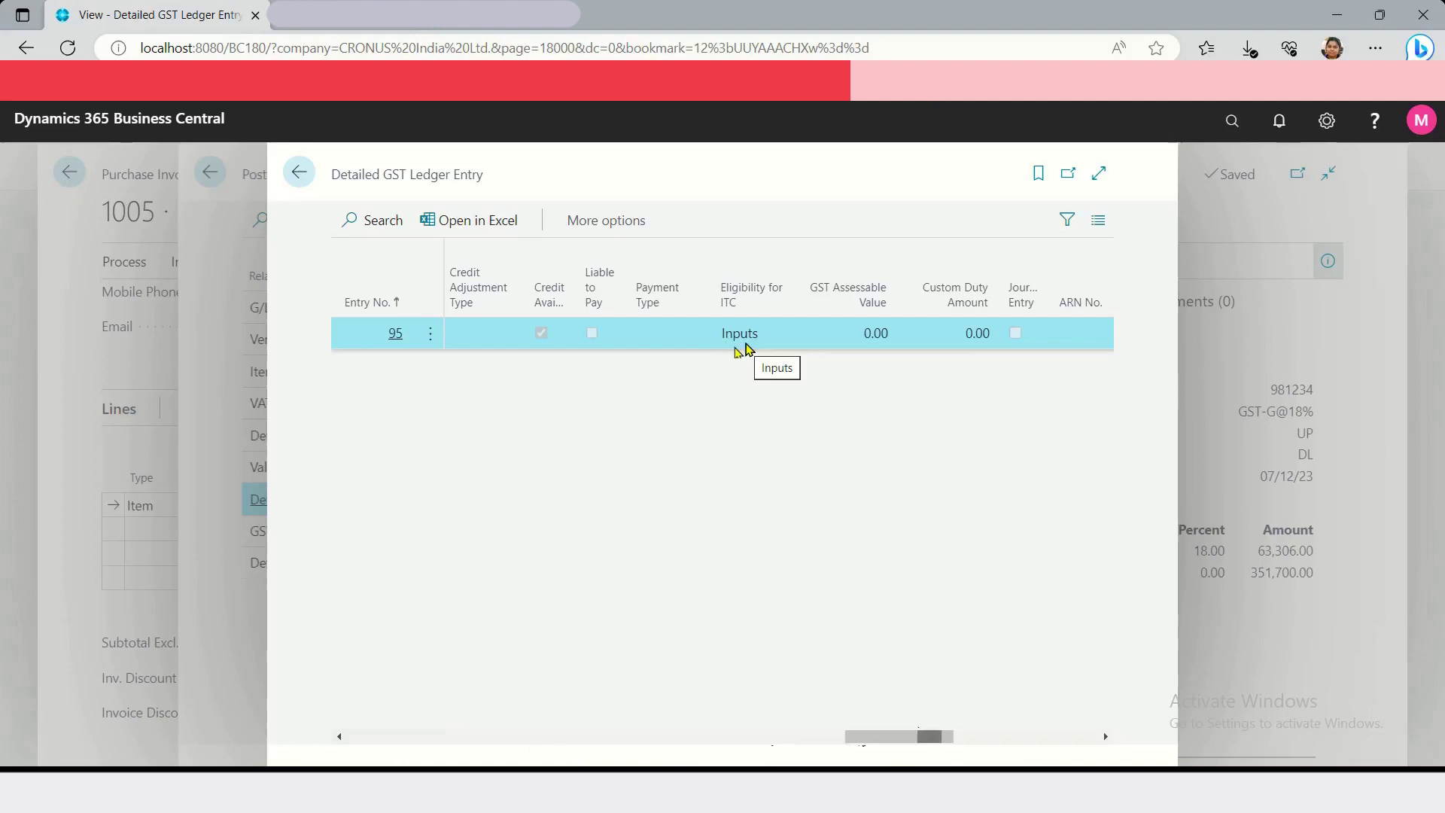
left_click_drag(896, 737, 239, 764)
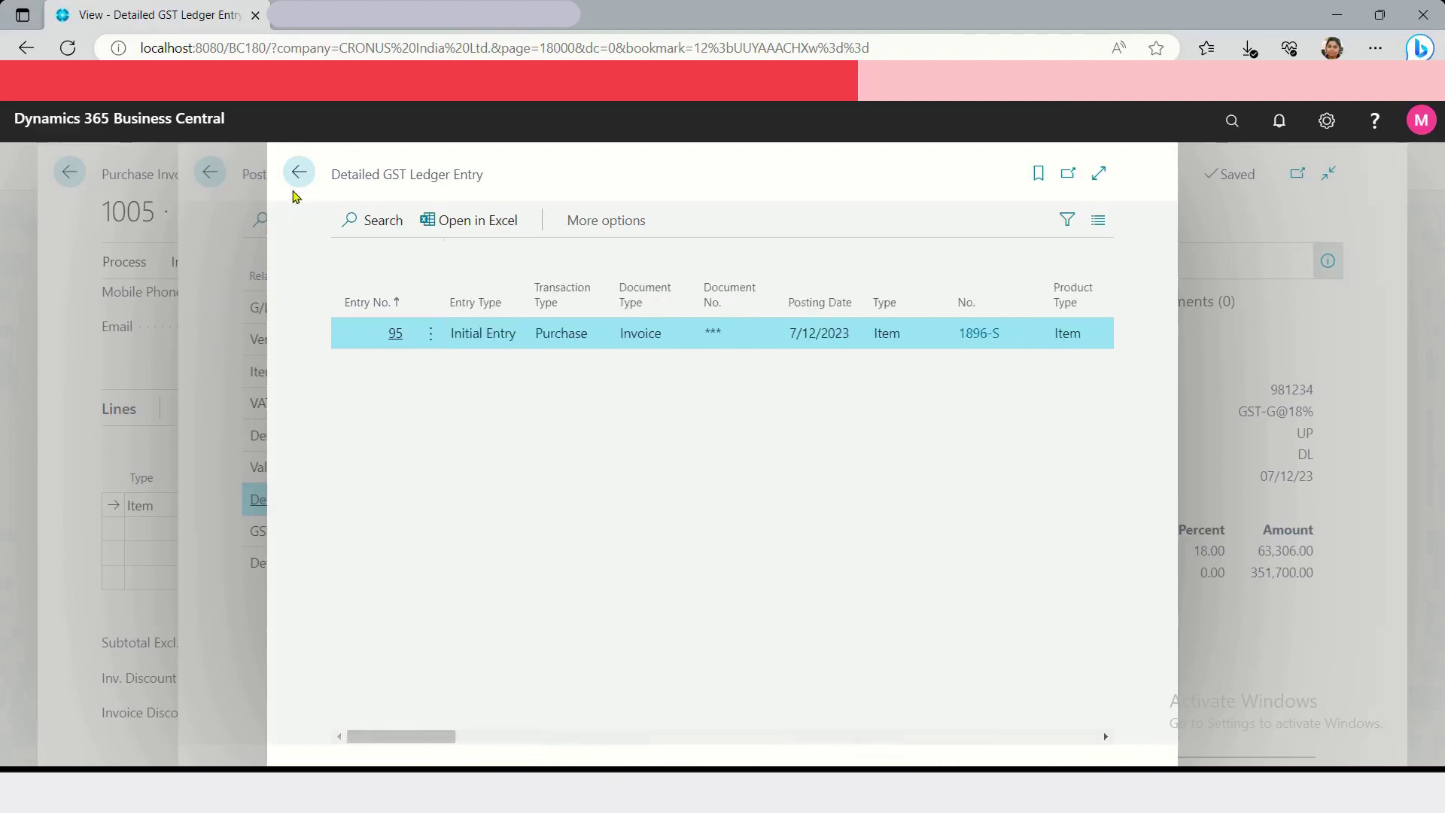
- Recheck GST Credit on the detailed GST ledger entry and widen the Credit Availed column to read it in full
left_click_drag(455, 737, 808, 735)
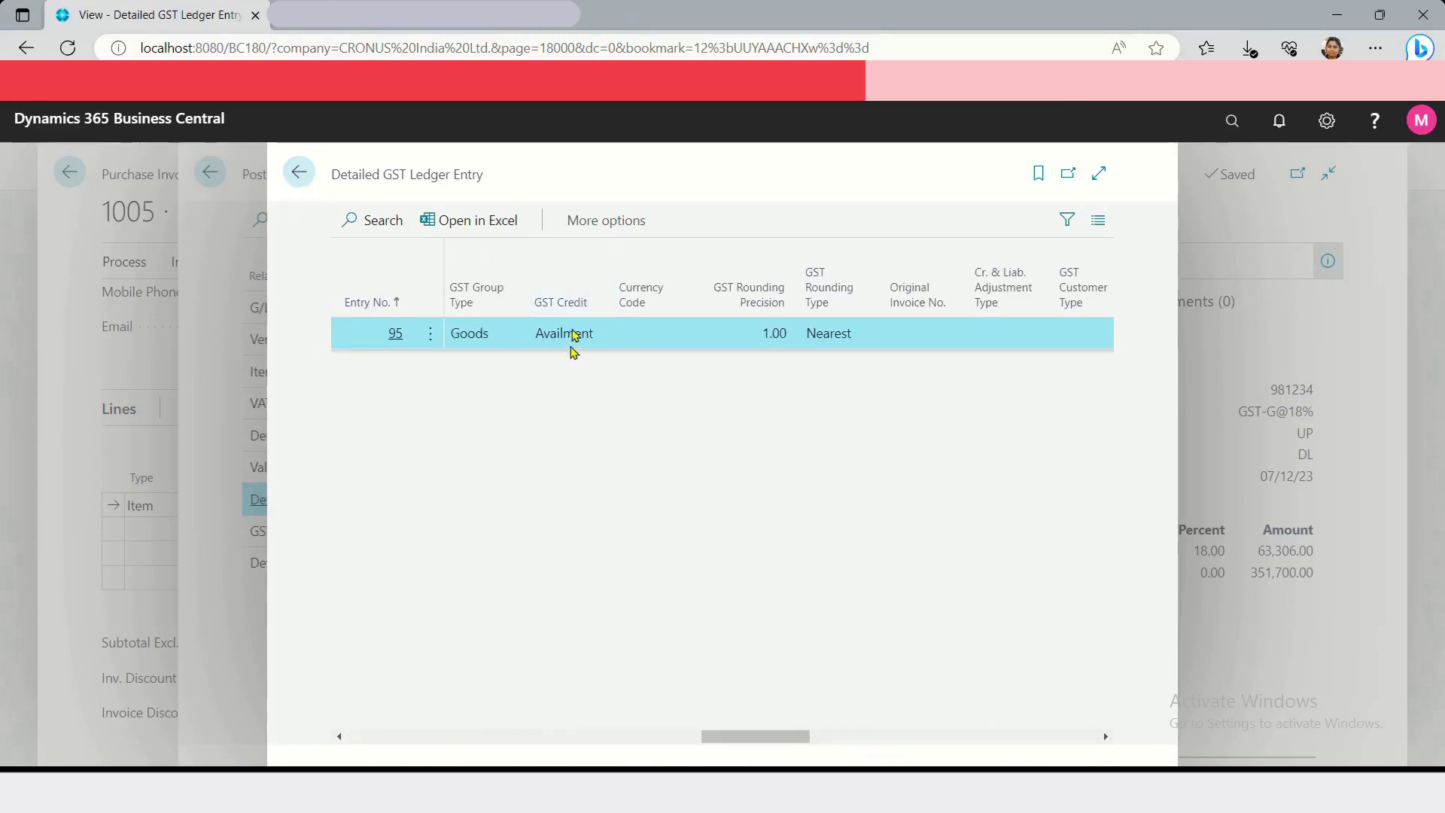
left_click_drag(739, 739, 804, 734)
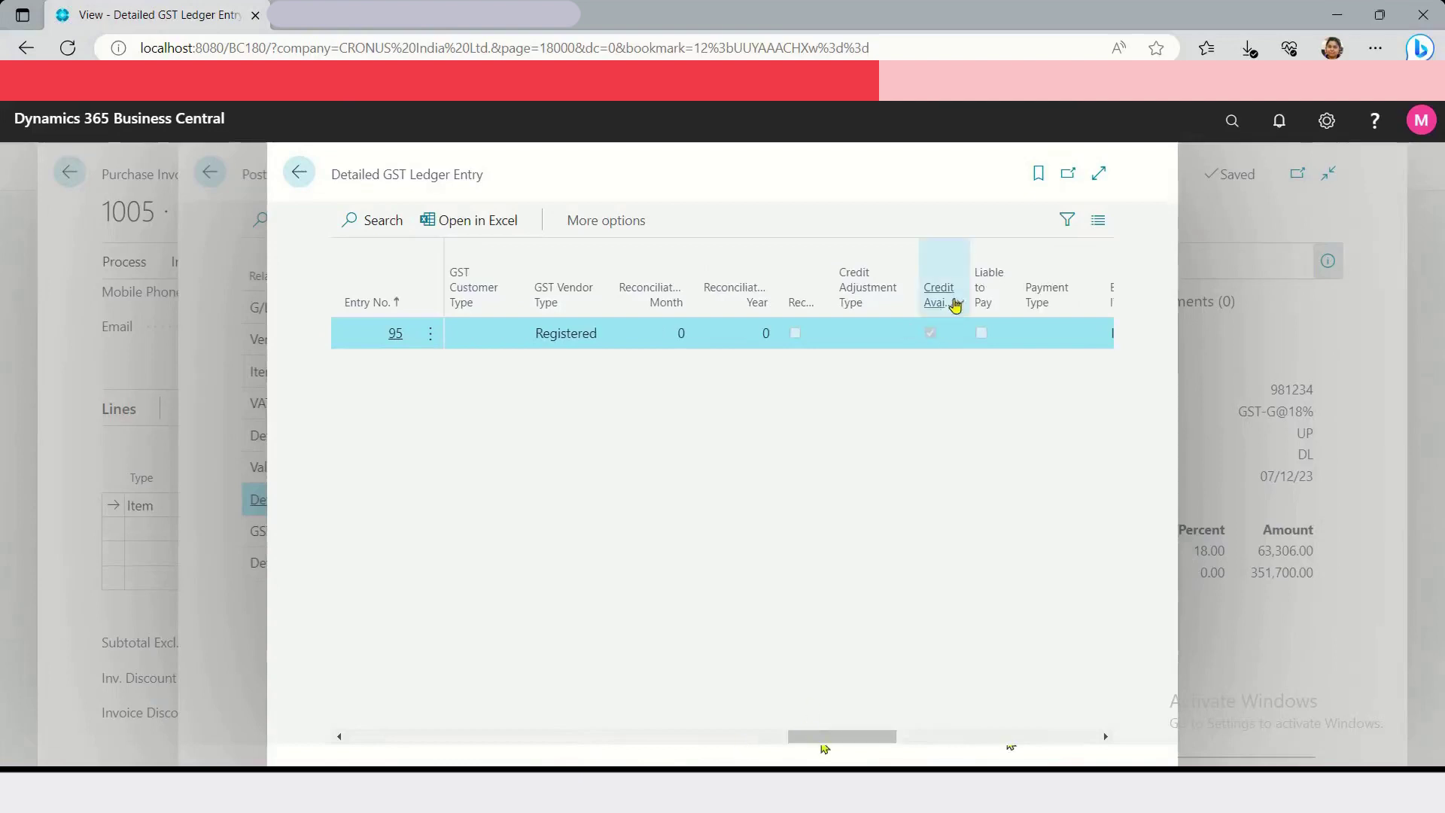
scroll(978, 297, "left", 1)
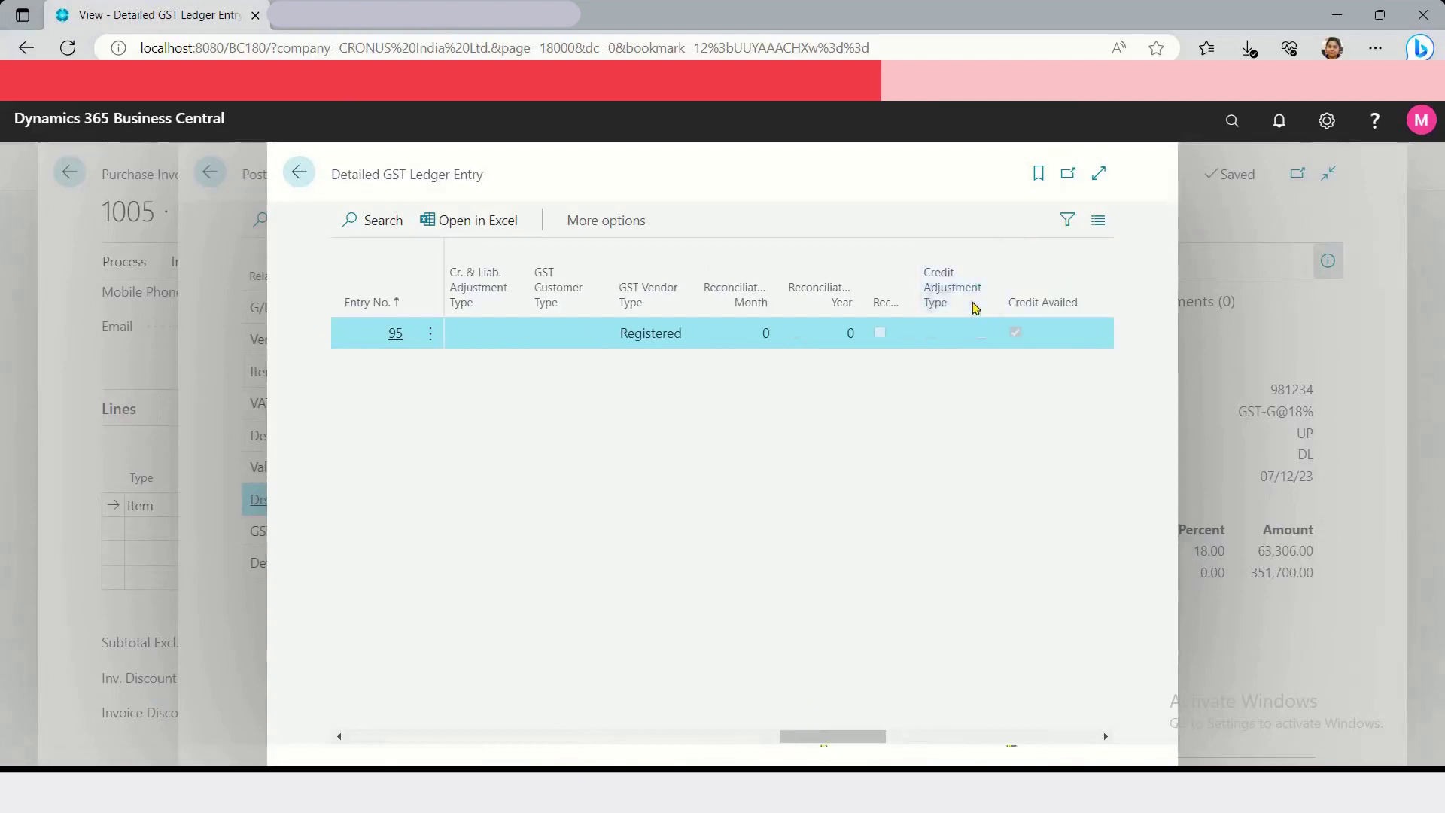
left_click(975, 306)
left_click(1038, 448)
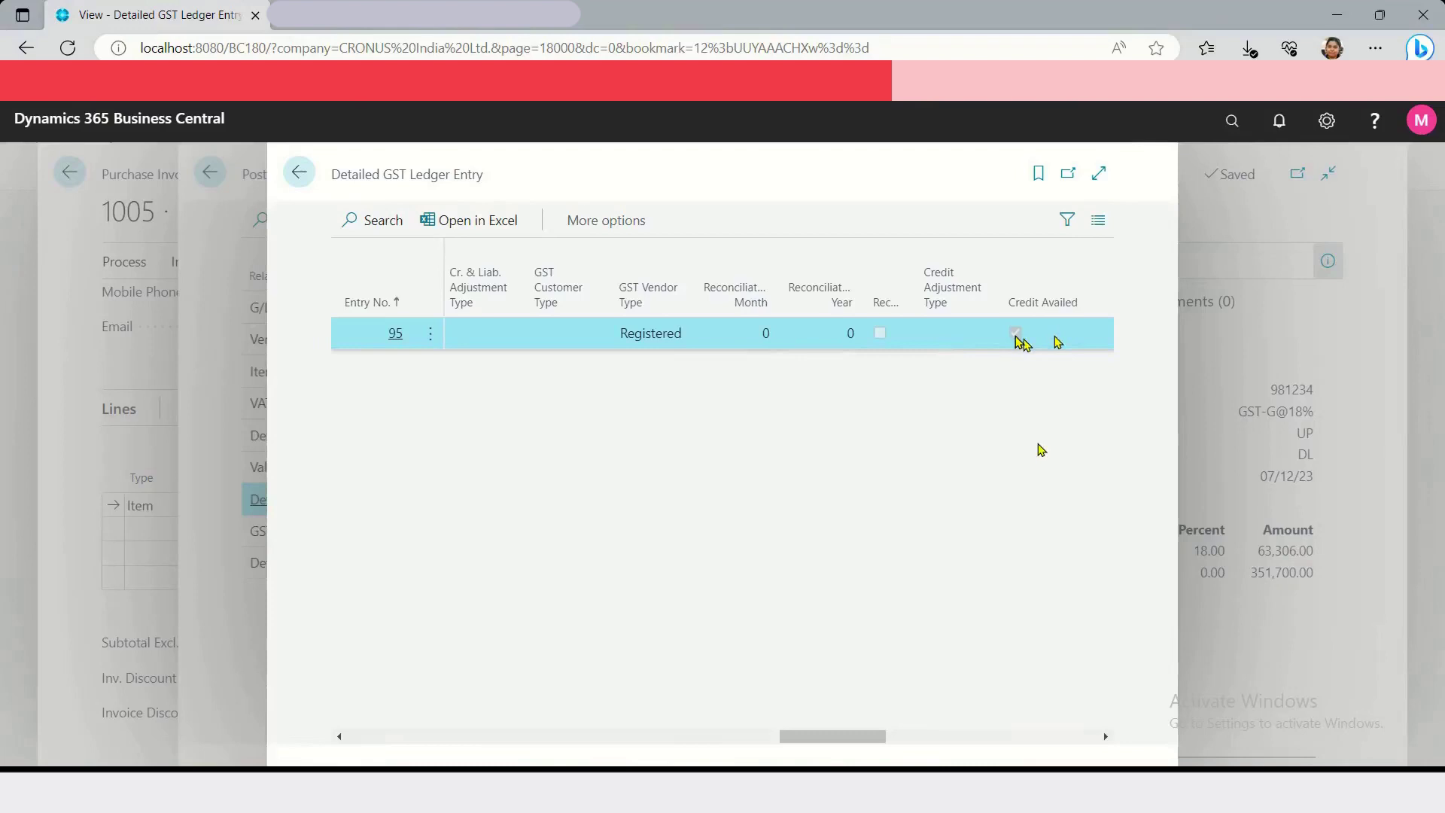
left_click_drag(877, 738, 927, 739)
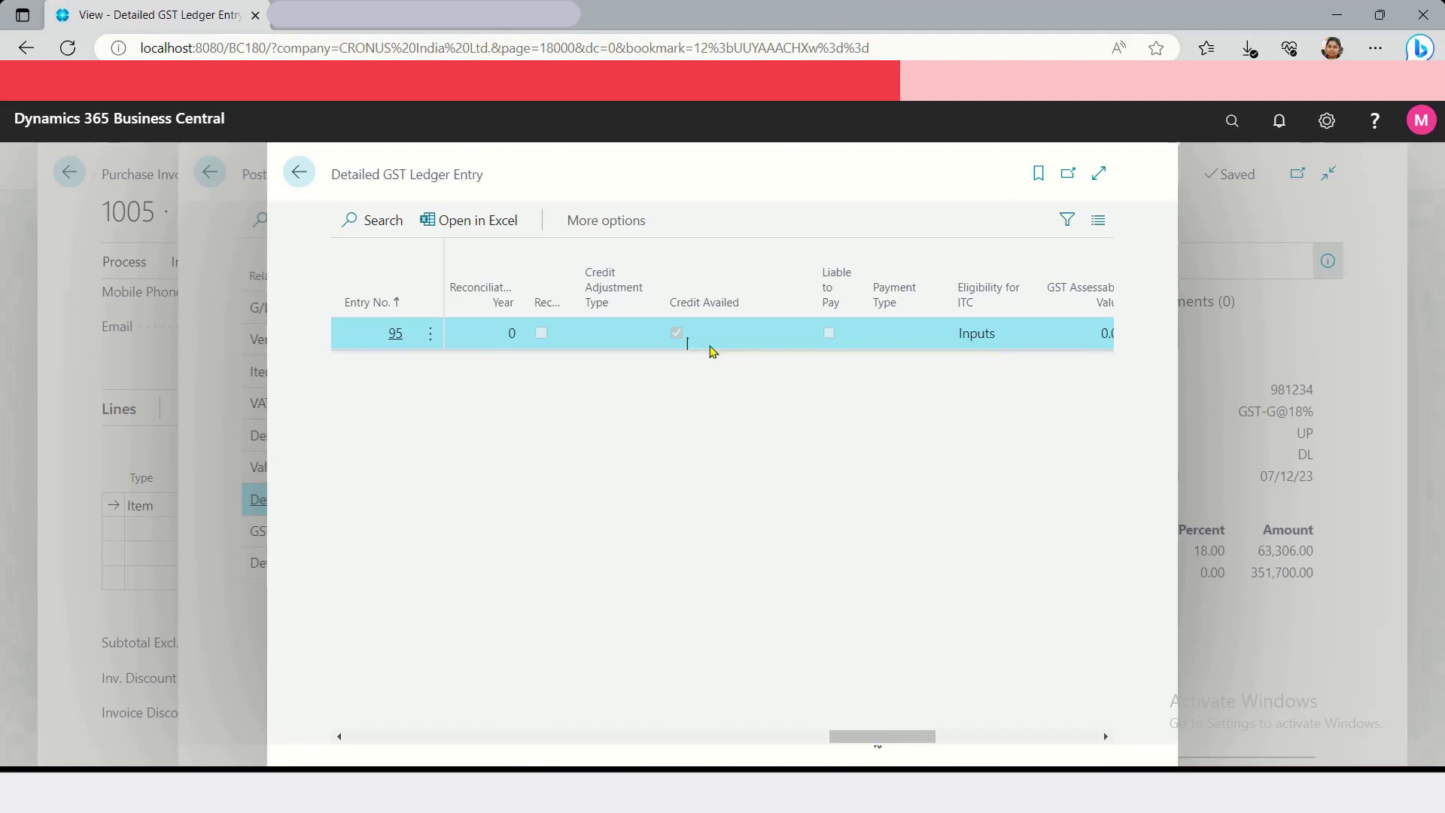
- Close the posting preview and set GST Credit on the ATHENS Desk invoice line to Non-Availment
left_click(295, 178)
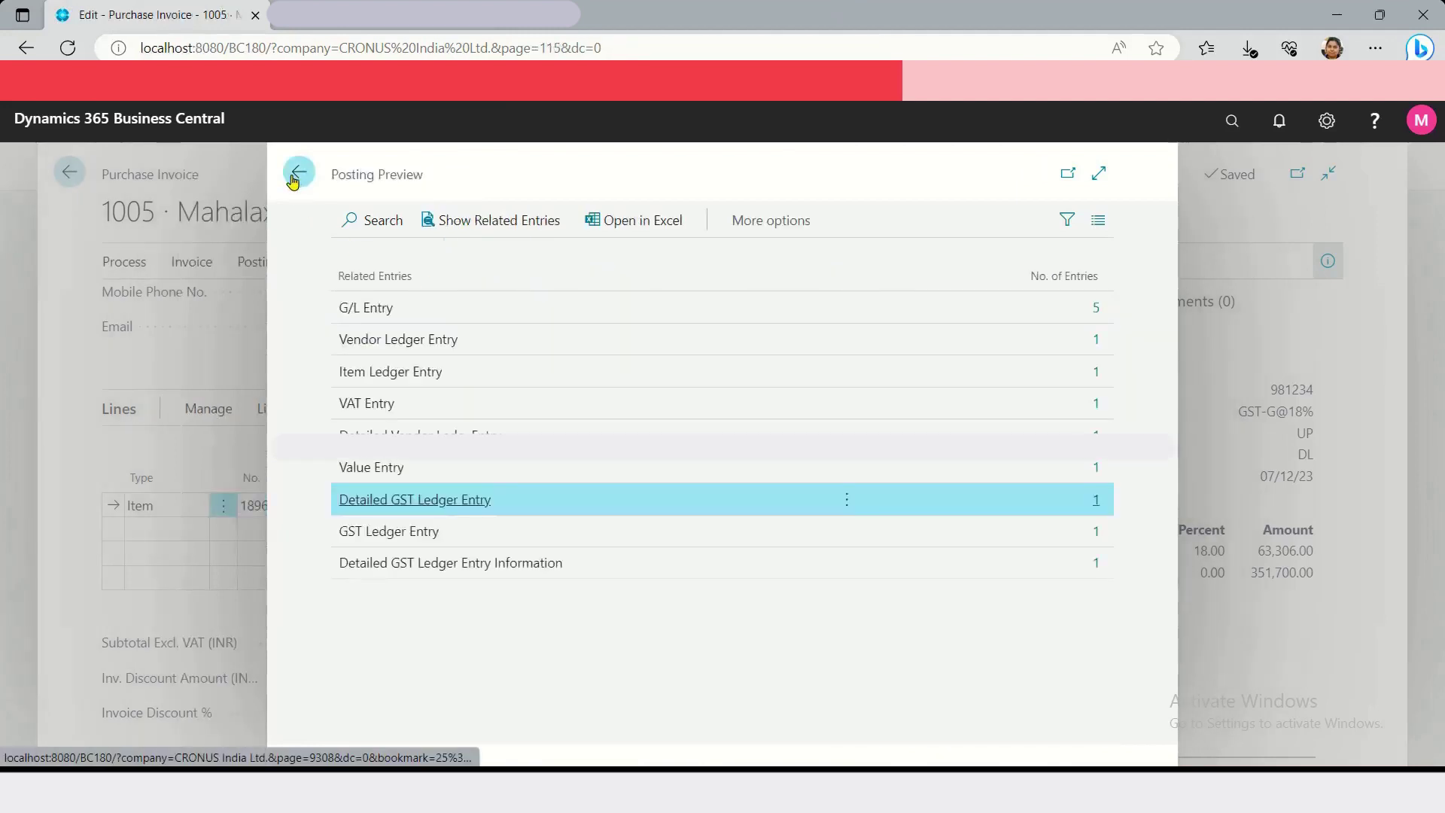
left_click(295, 177)
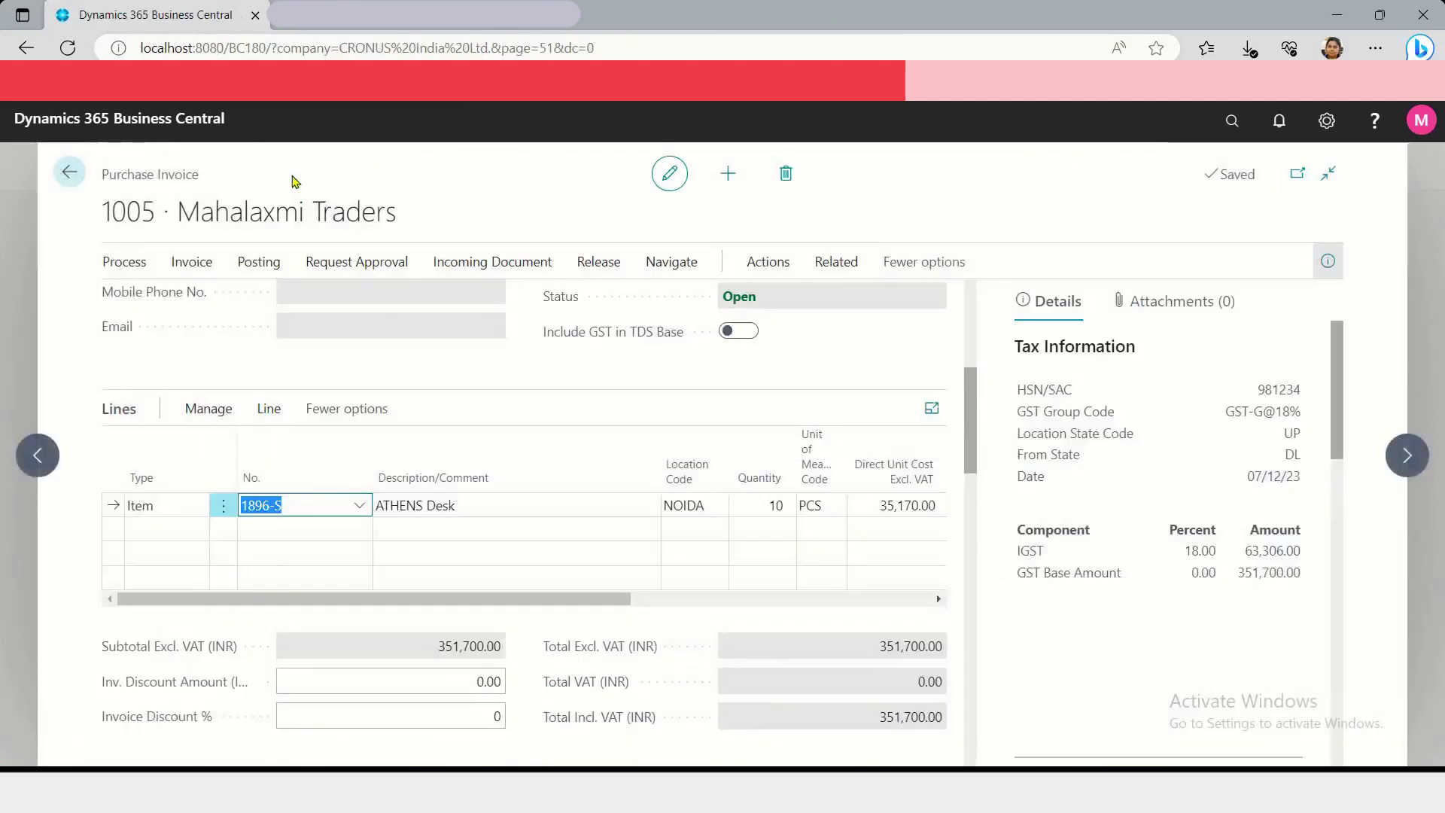
left_click_drag(590, 600, 840, 593)
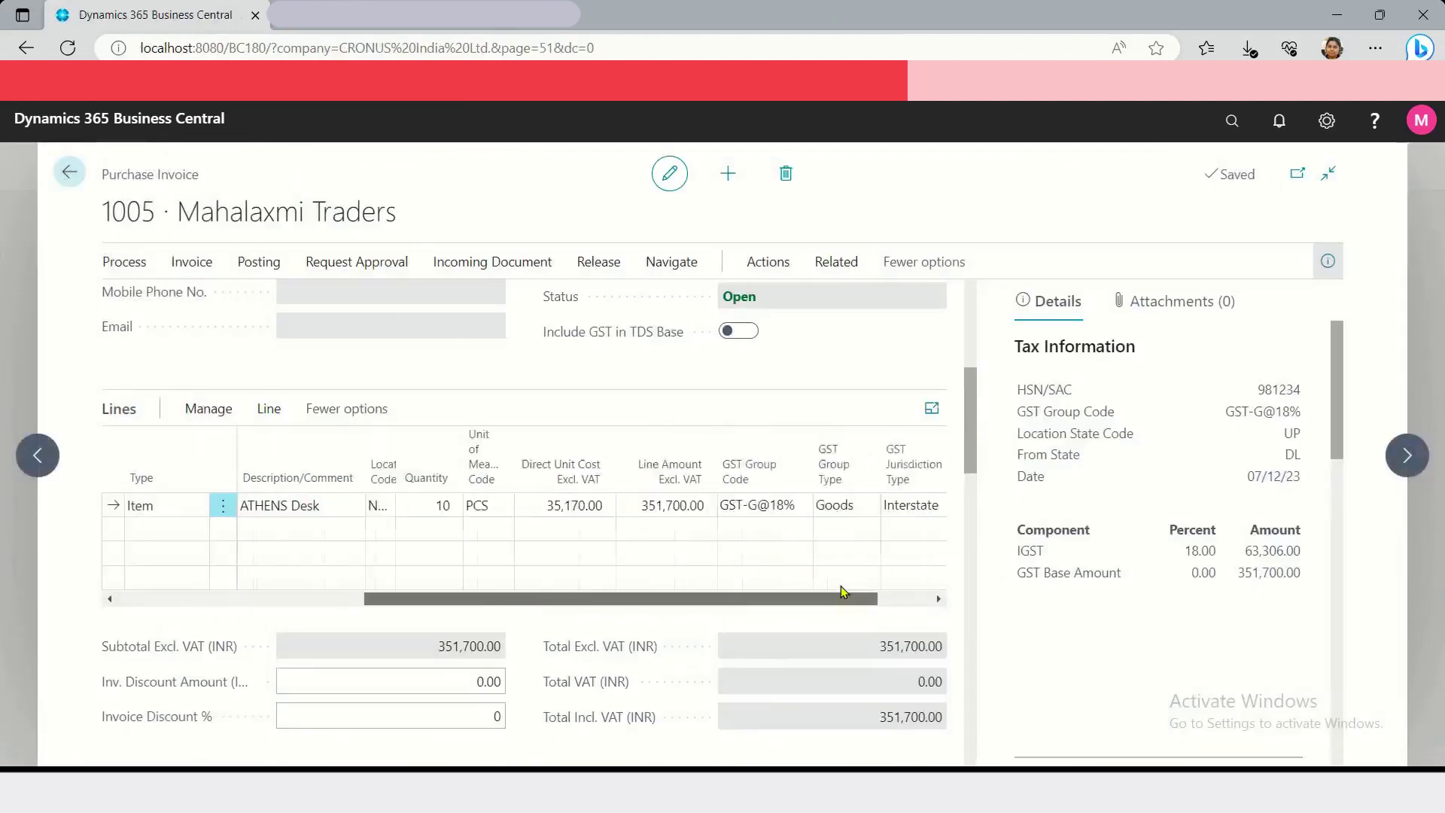
left_click(830, 504)
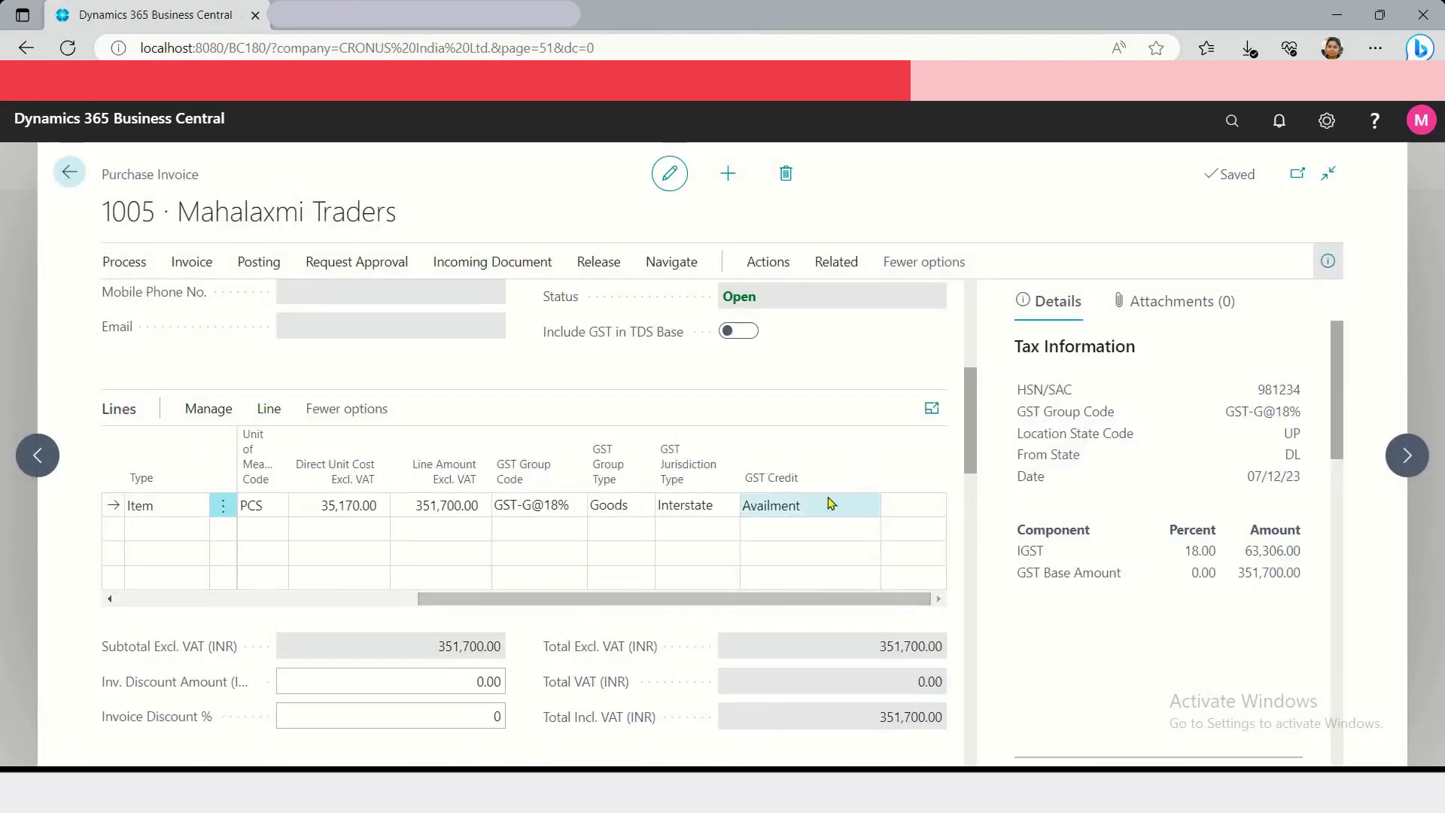
left_click(820, 565)
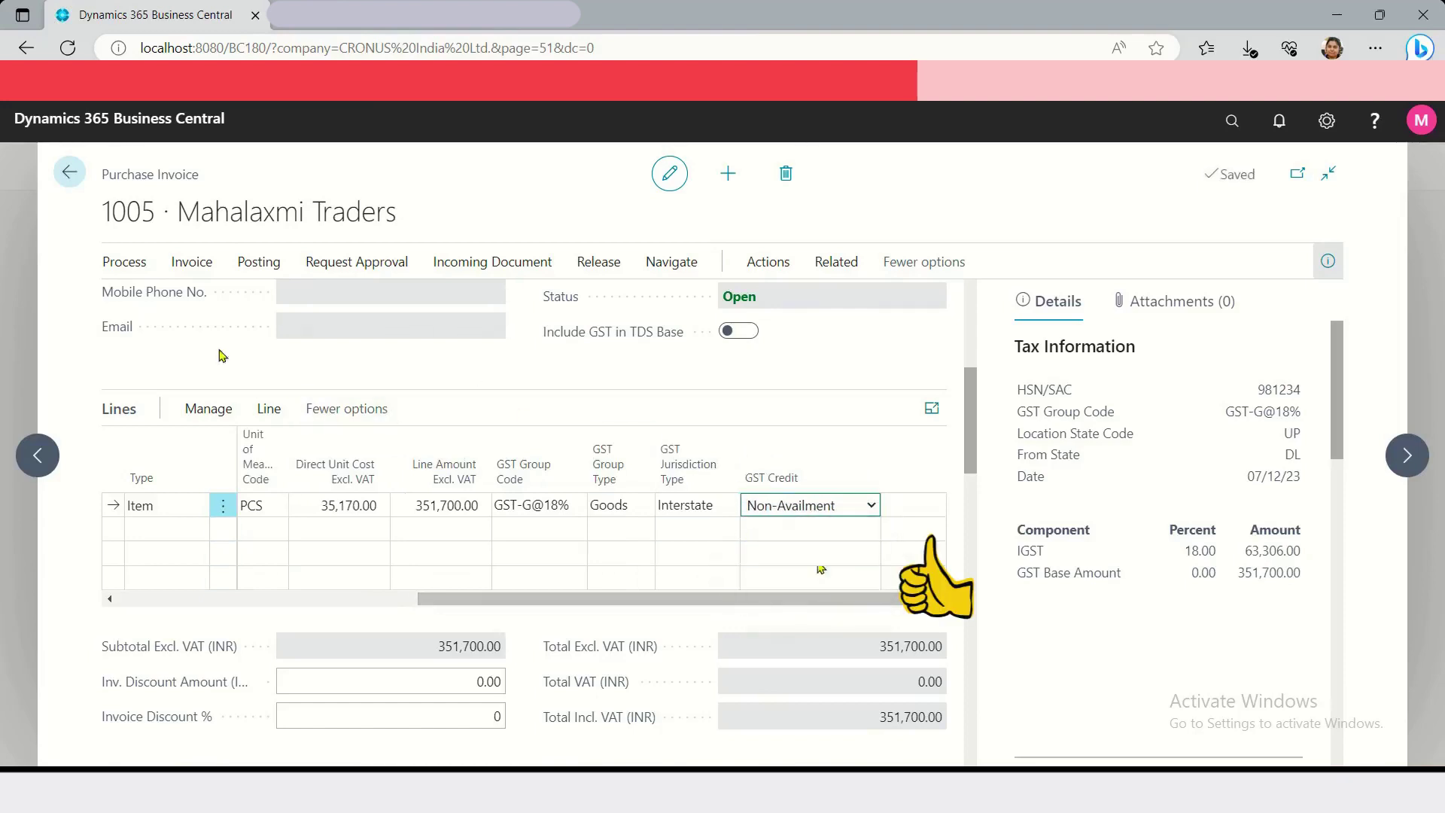
- Preview the posting of the ATHENS Desk invoice with the non-availment line, check the related entries and return to the invoice
left_click(259, 264)
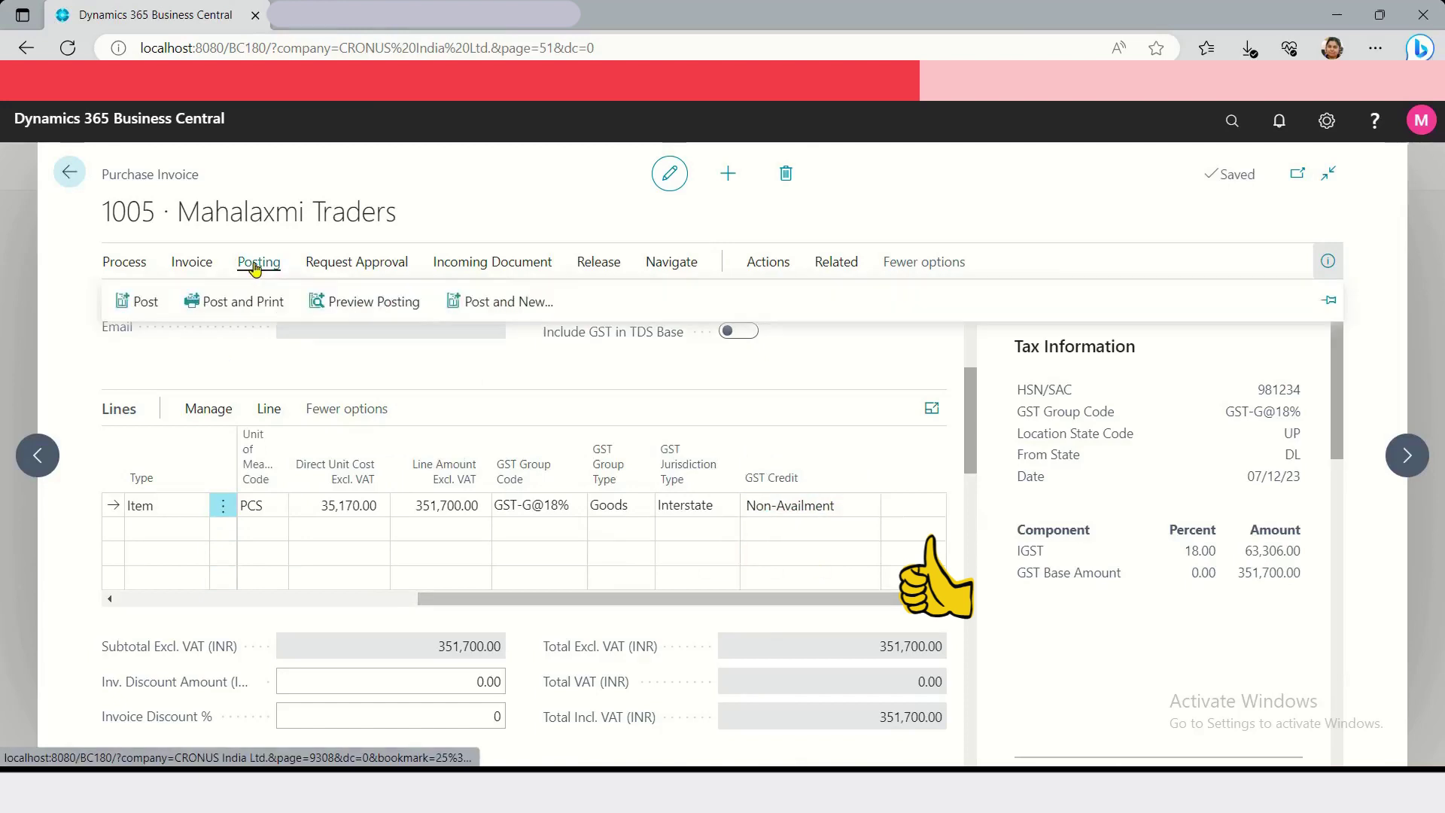
left_click(353, 303)
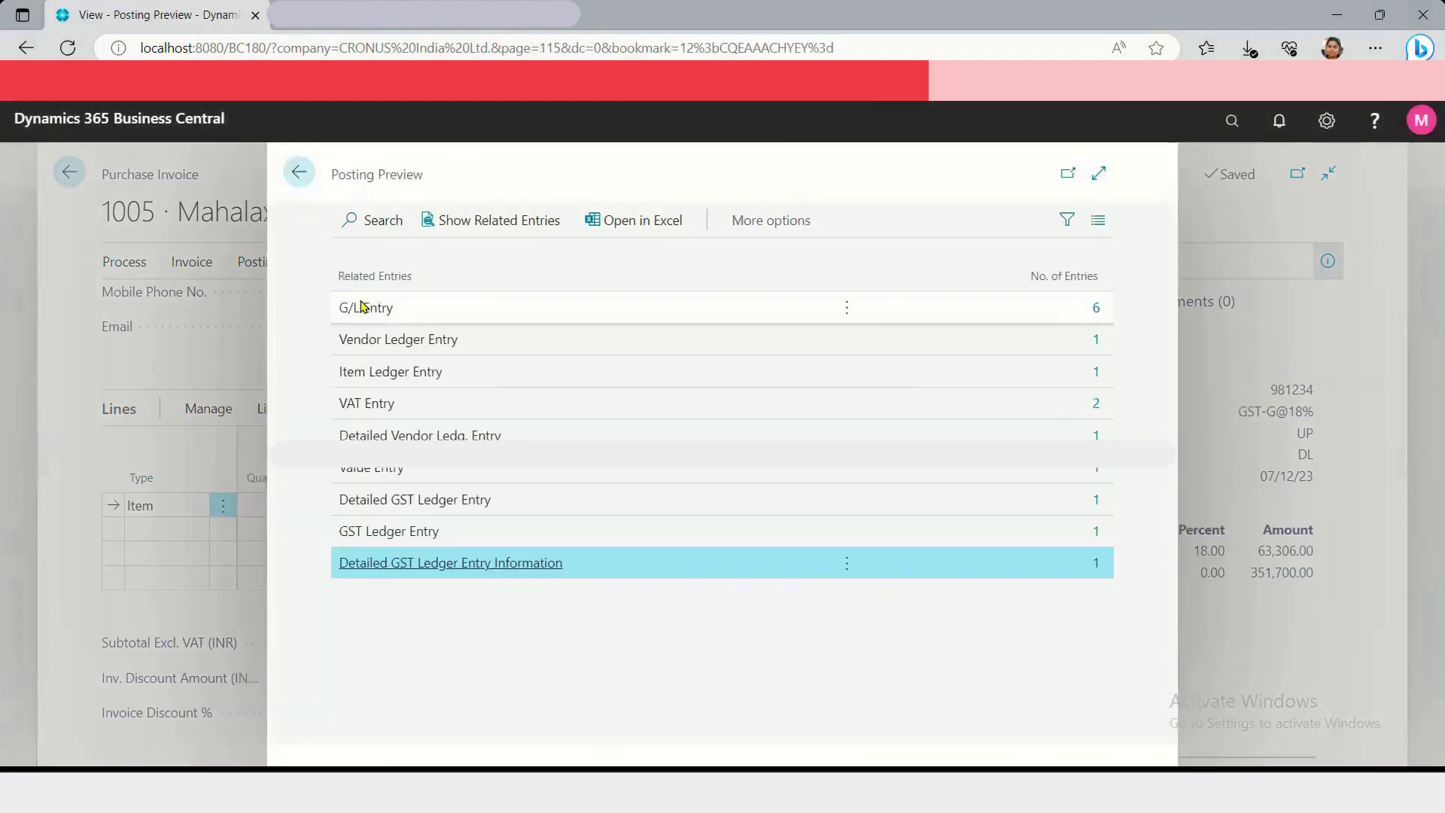
key("Escape")
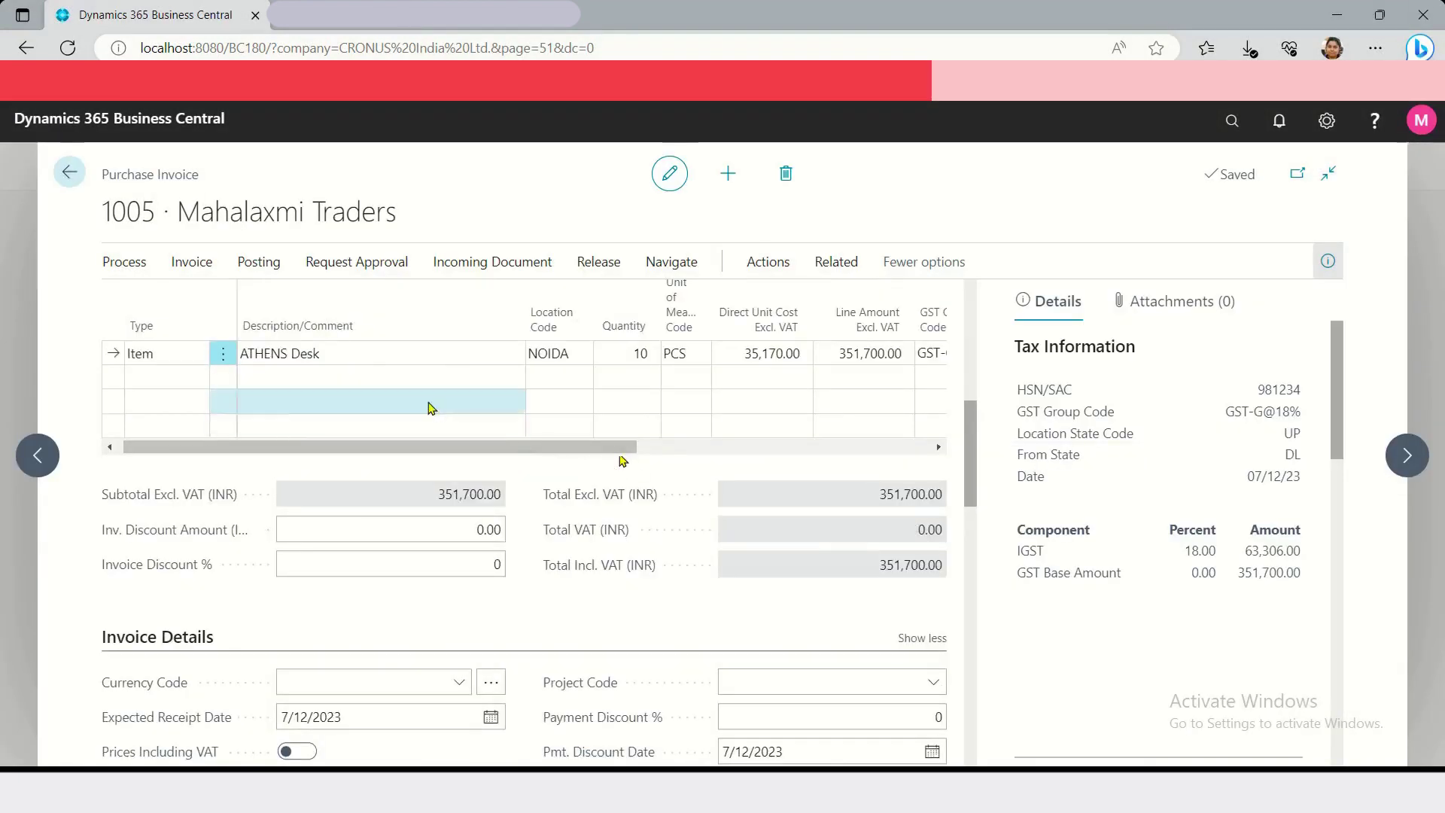
- Try to replace the ATHENS Desk on the invoice line with item 1900-S, PARIS Guest Chair, black
scroll(936, 522, "up", 10)
scroll(971, 348, "up", 1)
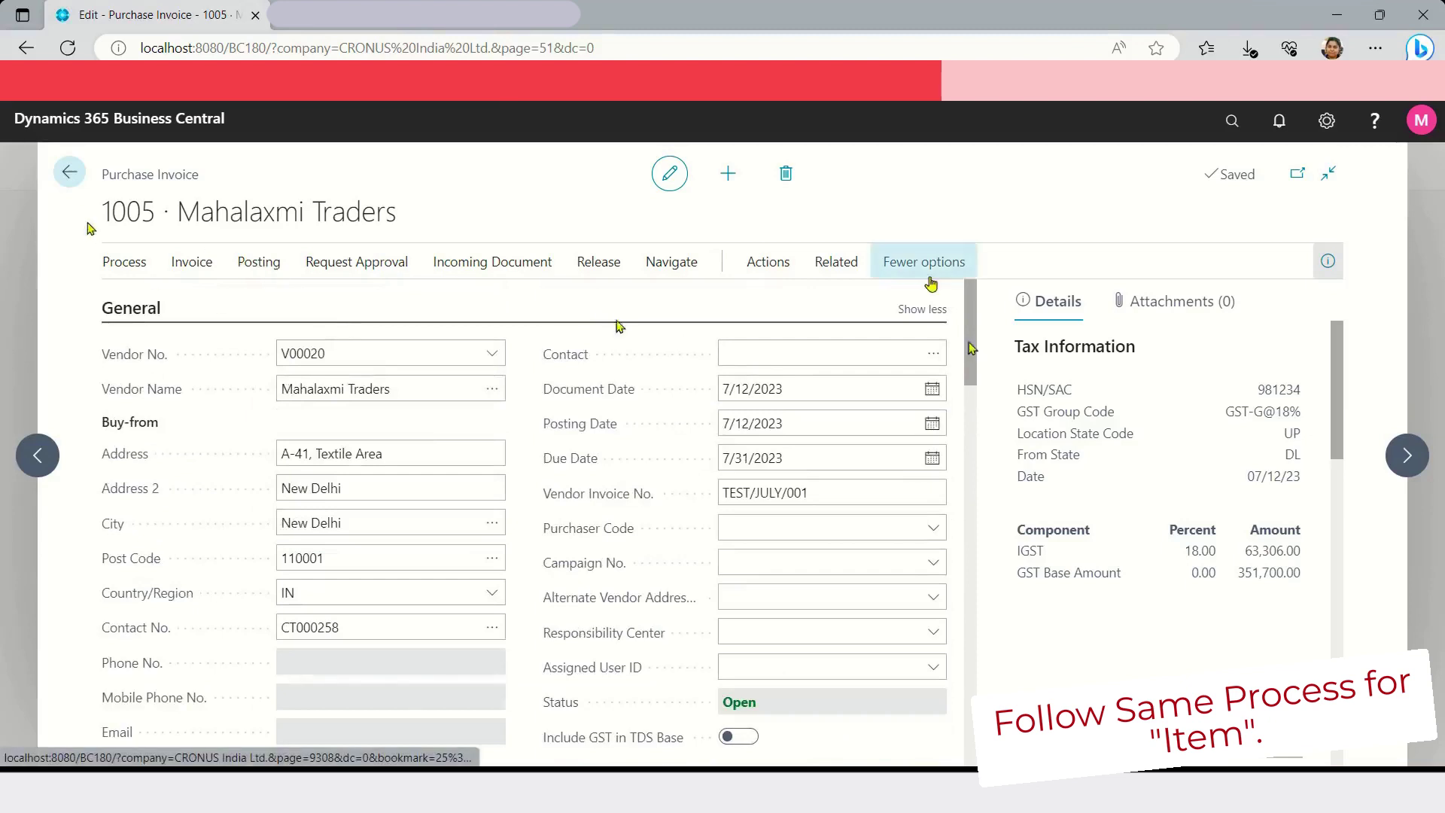
scroll(975, 412, "down", 5)
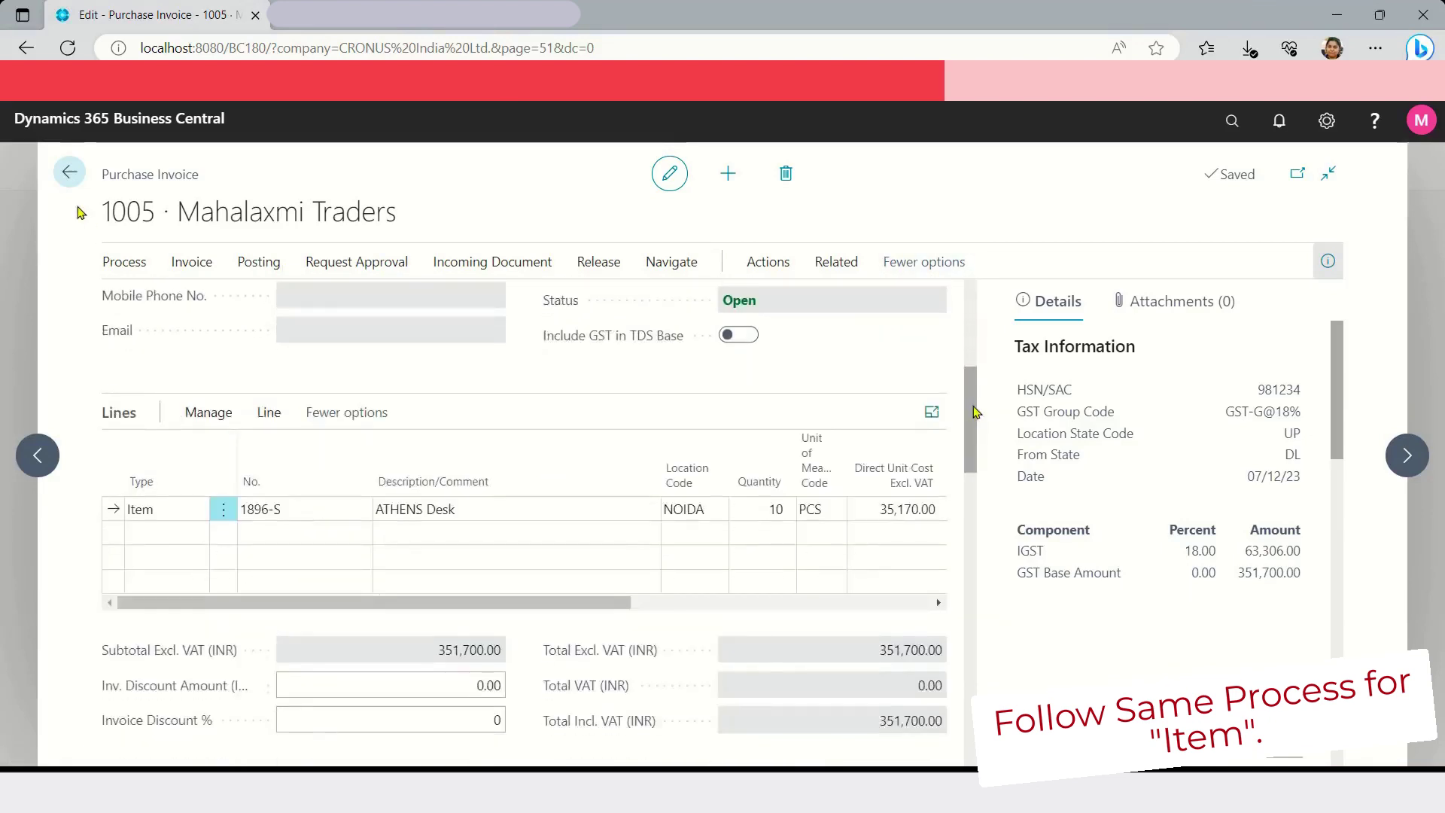
left_click_drag(608, 606, 897, 602)
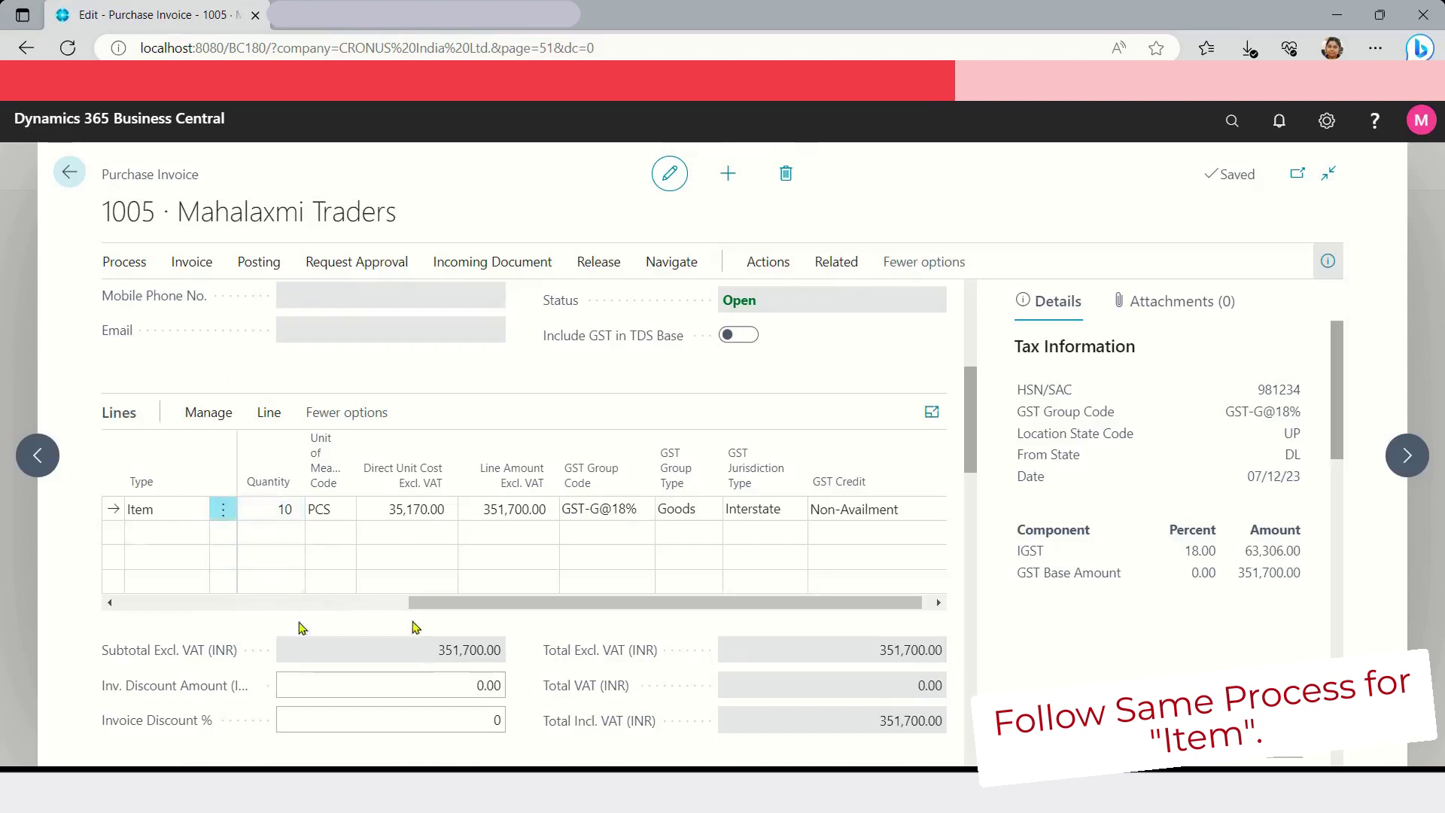
left_click_drag(413, 625, 91, 631)
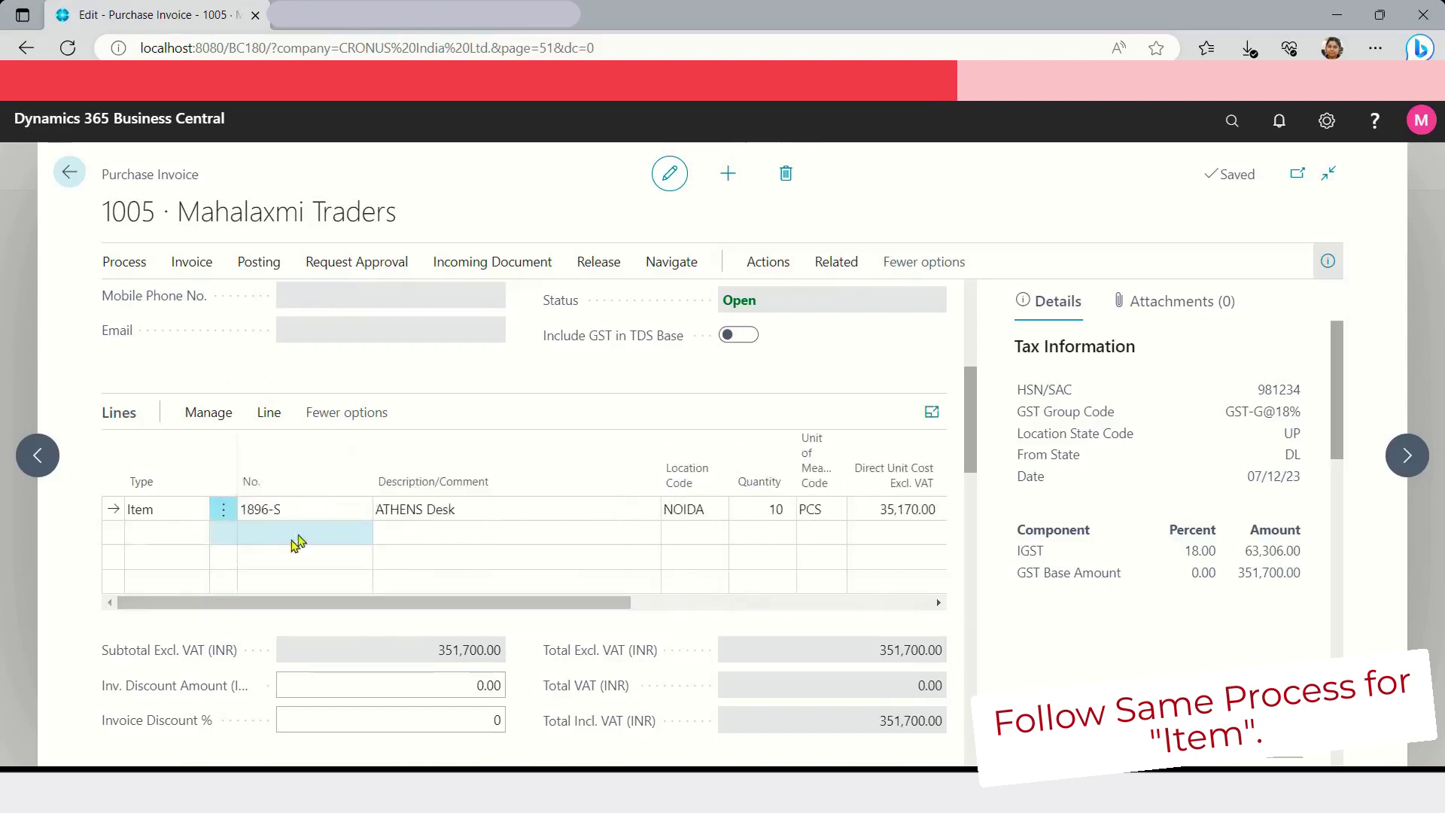
left_click(325, 512)
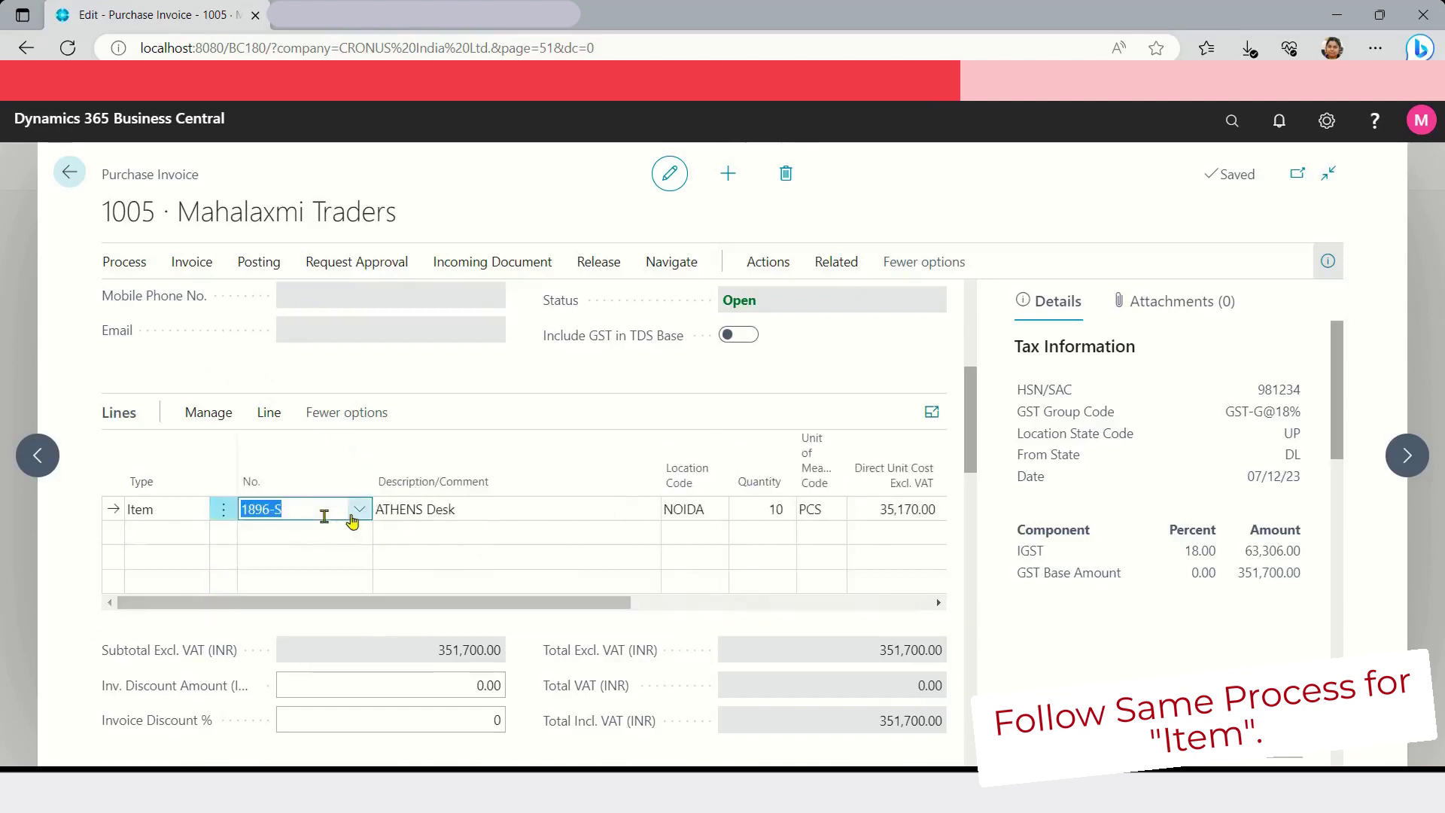
left_click(363, 511)
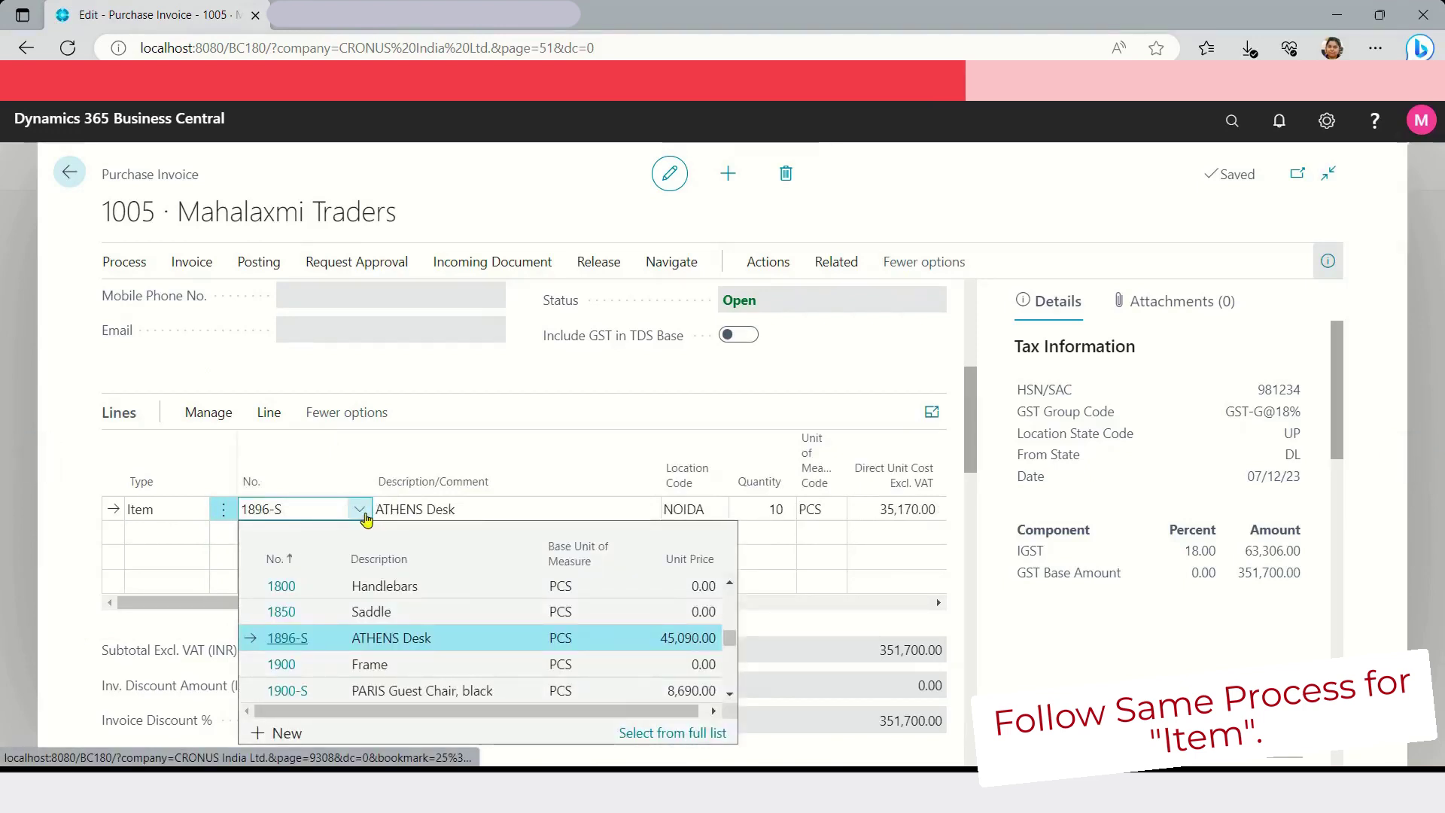
type("1900")
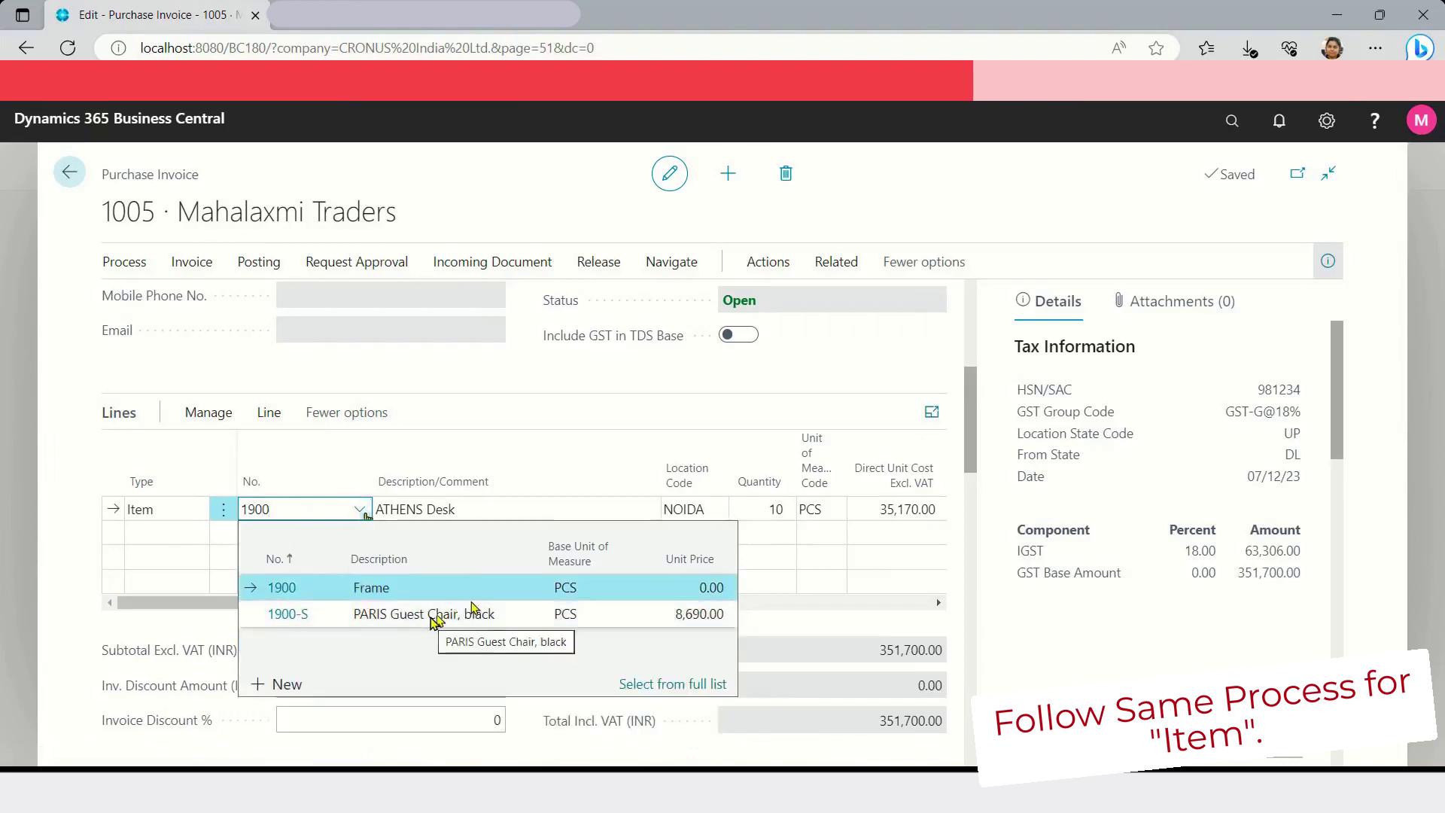
left_click(435, 615)
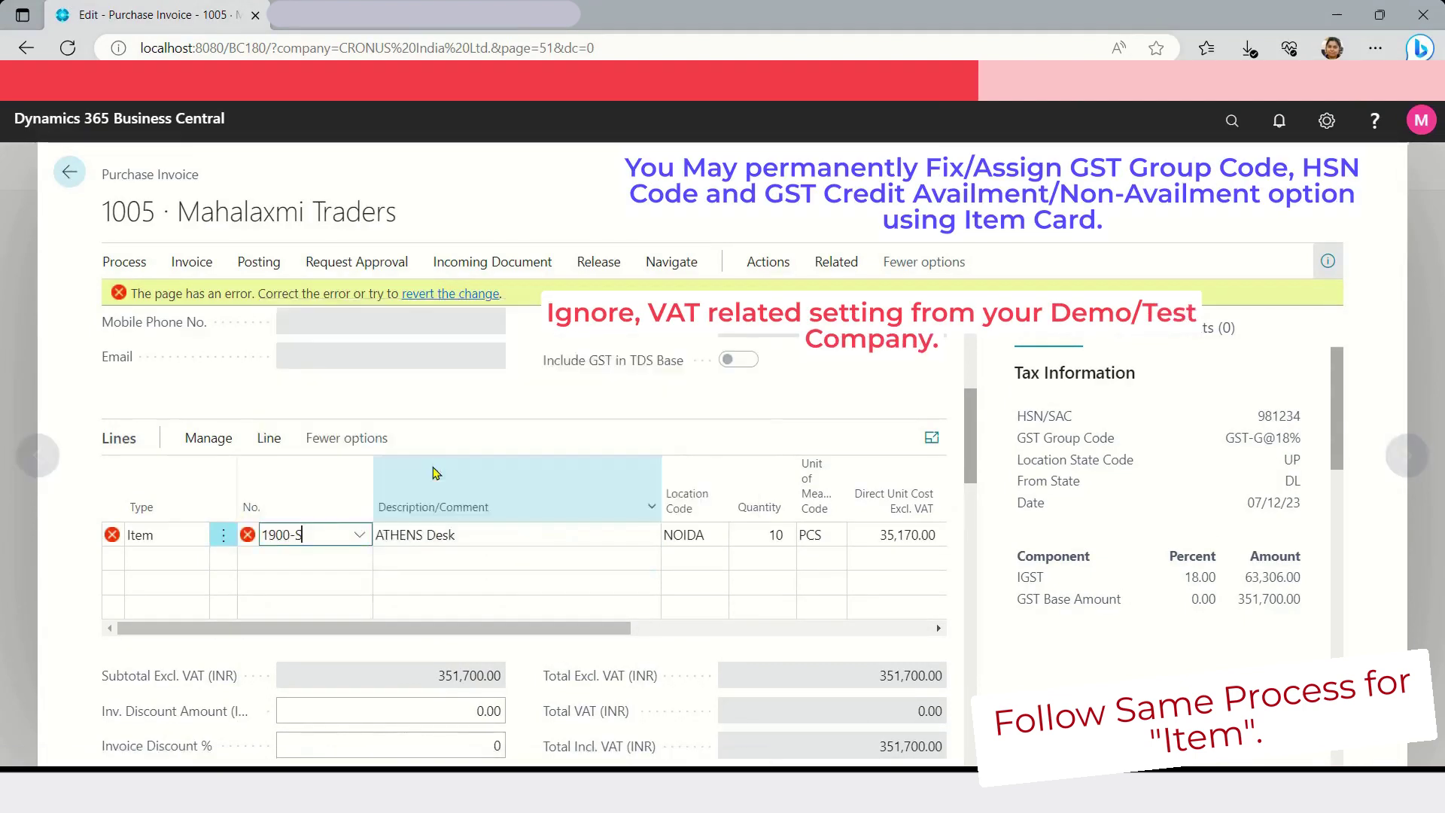
- Open the item card of 1900-S, PARIS Guest Chair, black, for editing from the full item list
left_click(359, 536)
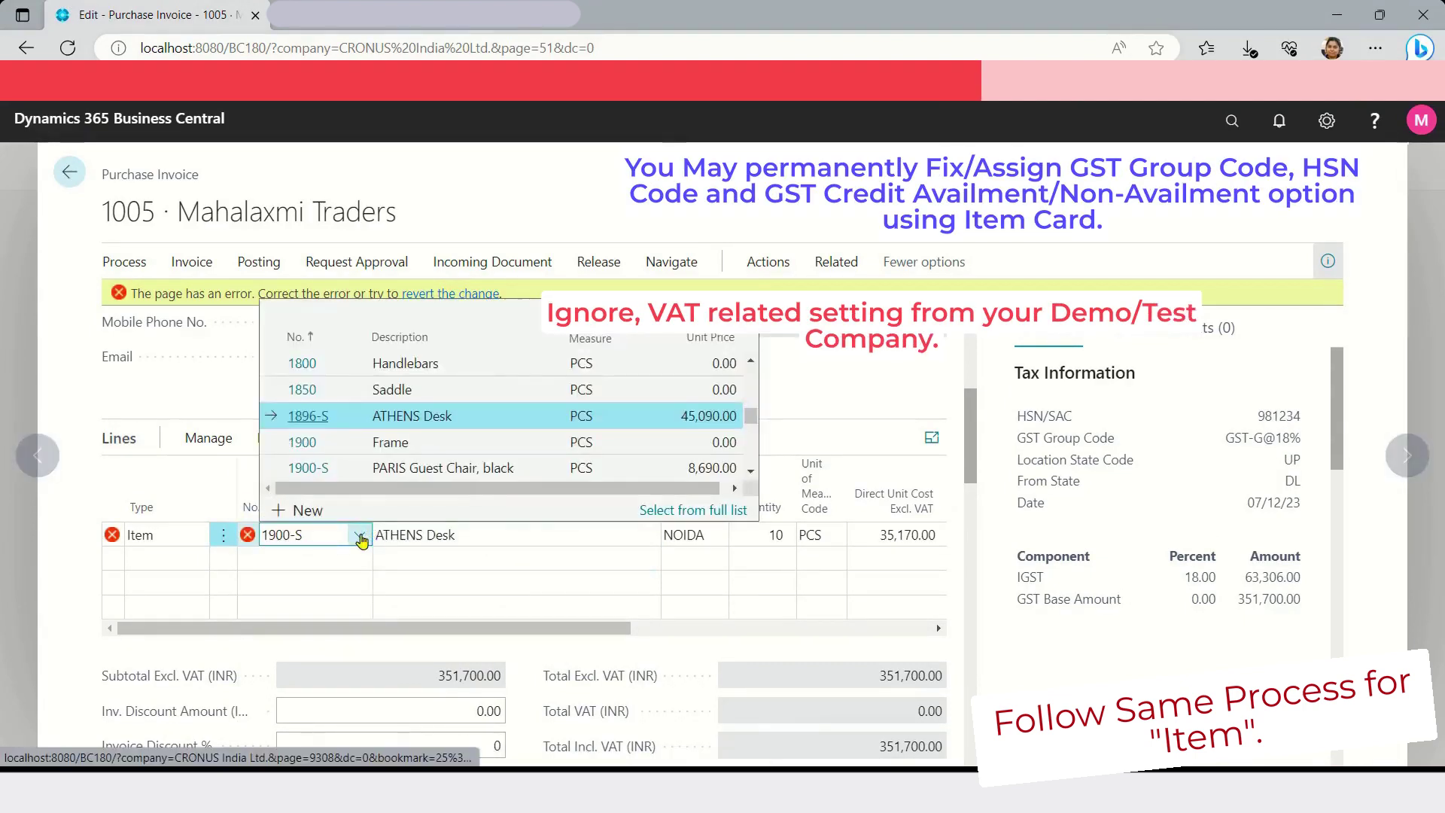
left_click(692, 511)
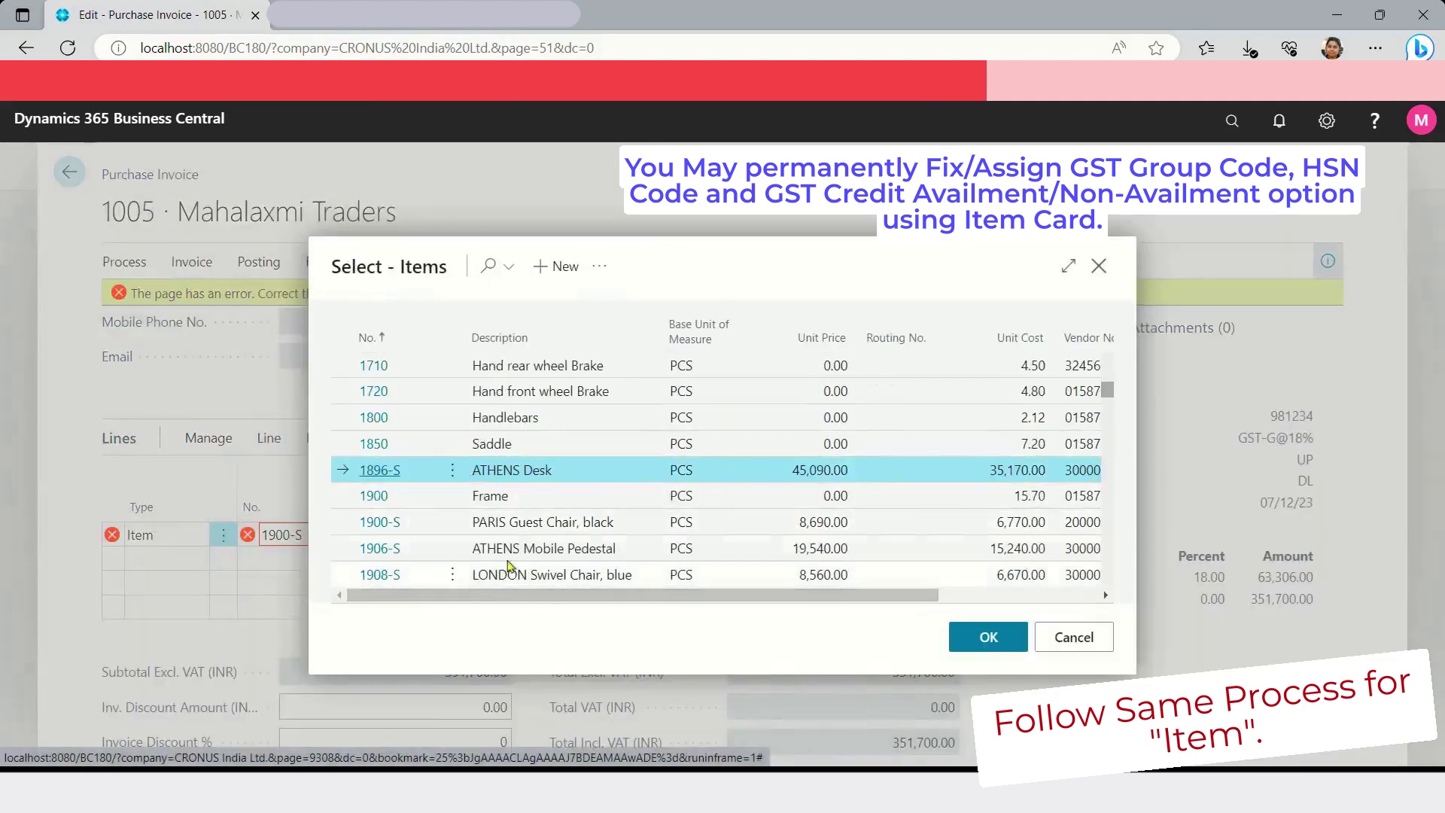
left_click(451, 522)
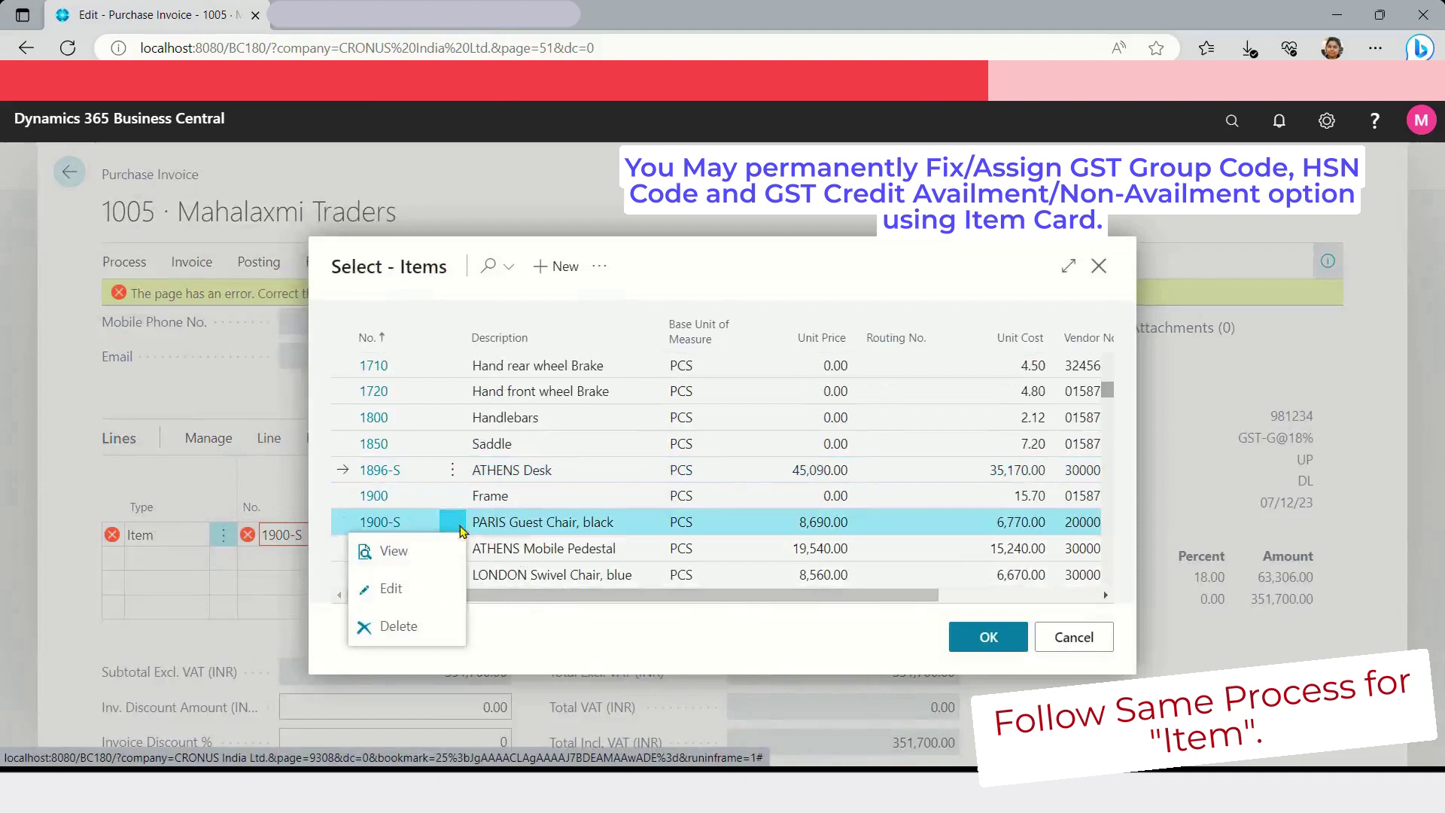
left_click(425, 584)
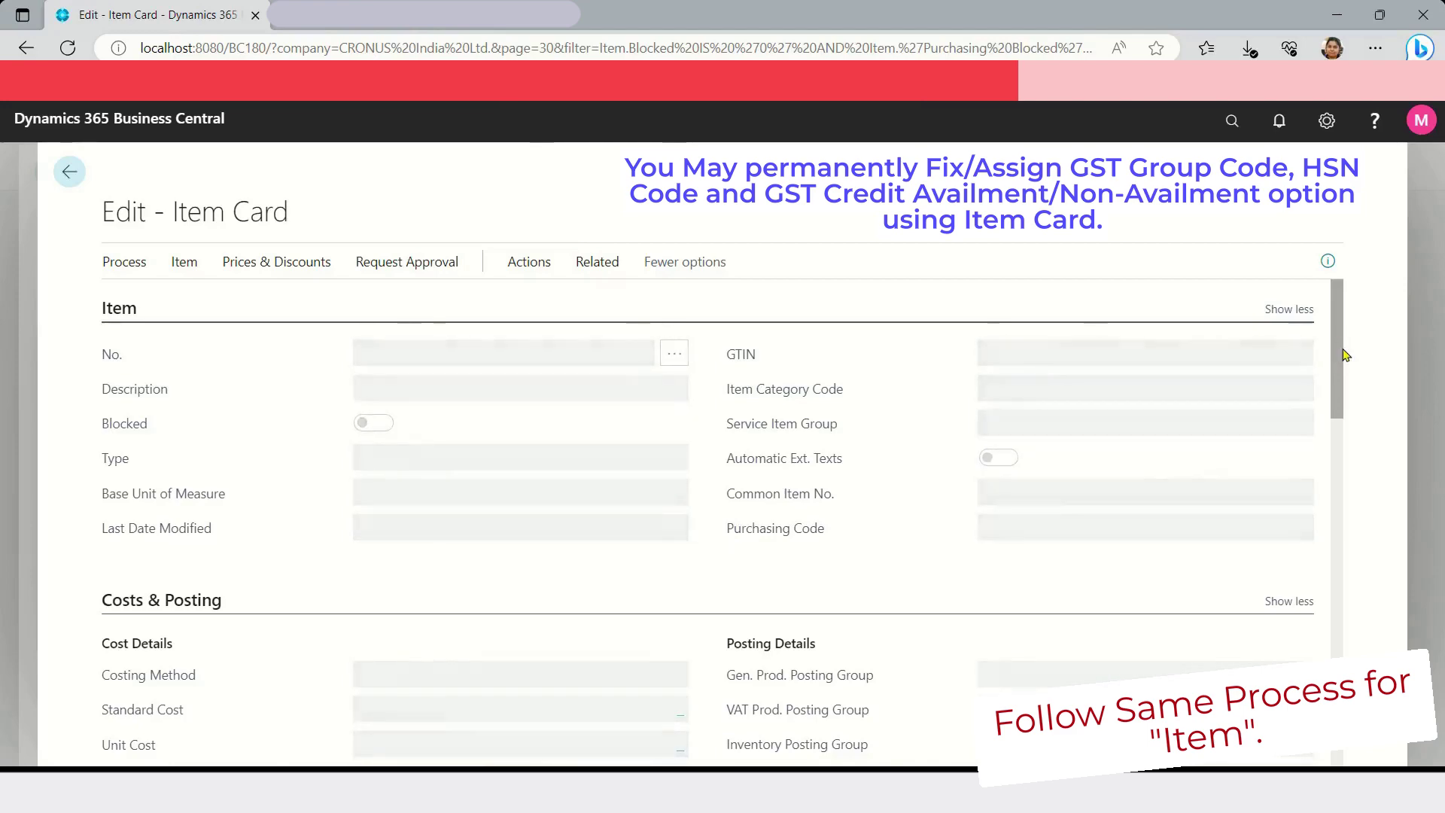
- Set the VAT Prod. Posting Group of the PARIS Guest Chair to NA in its posting details
left_click_drag(1344, 354, 1345, 730)
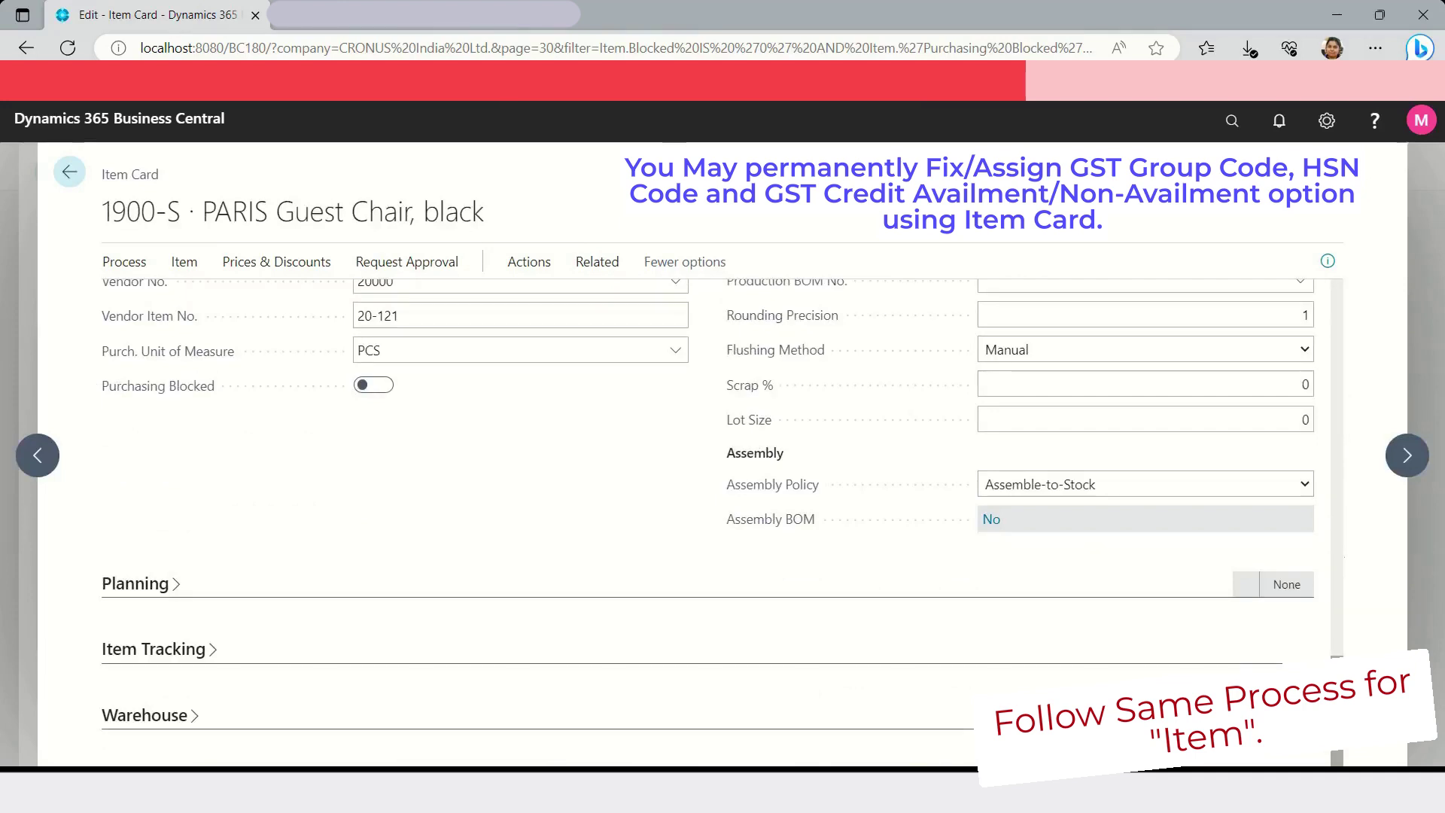
scroll(1328, 547, "up", 10)
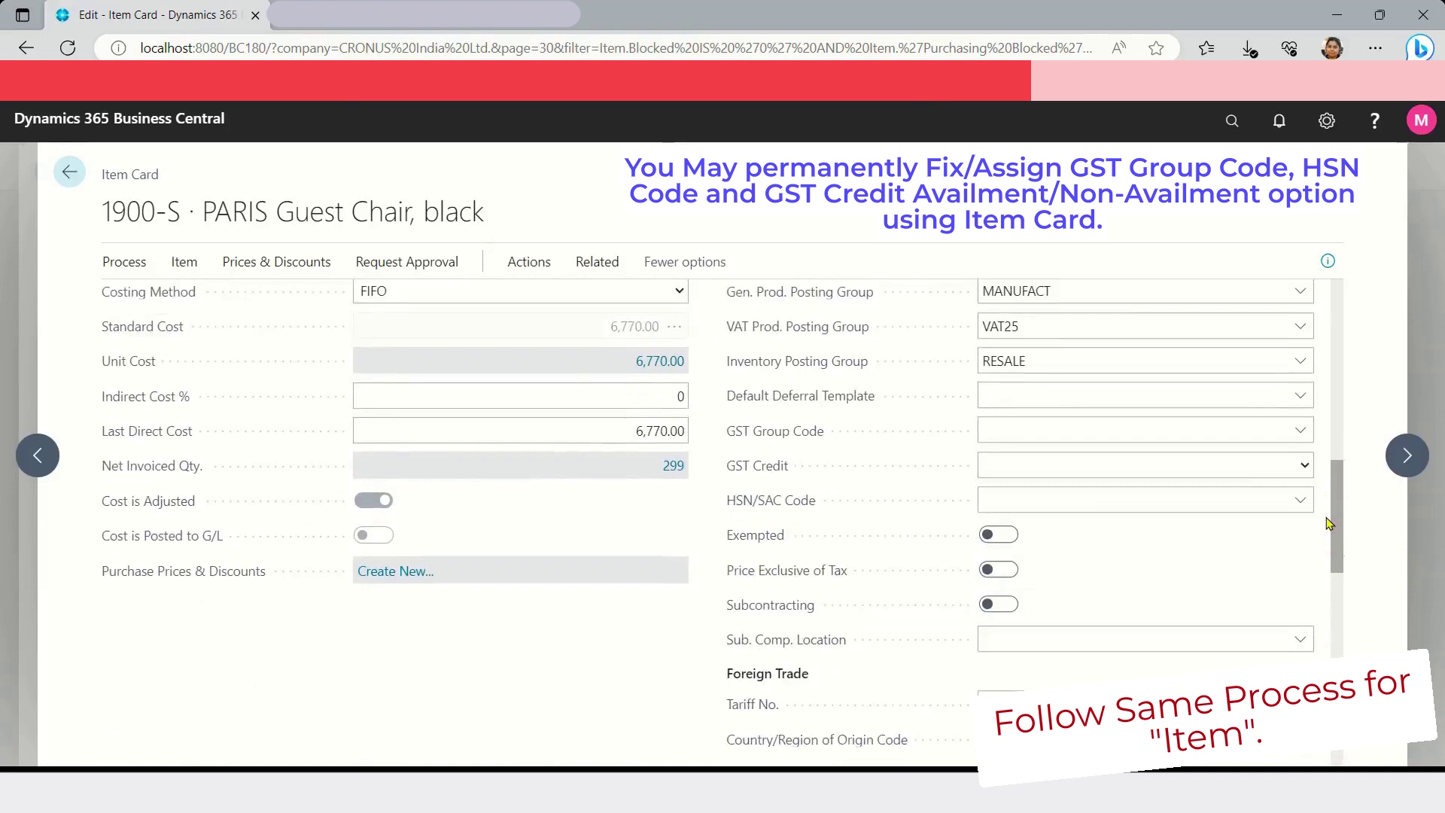
scroll(1326, 517, "up", 1)
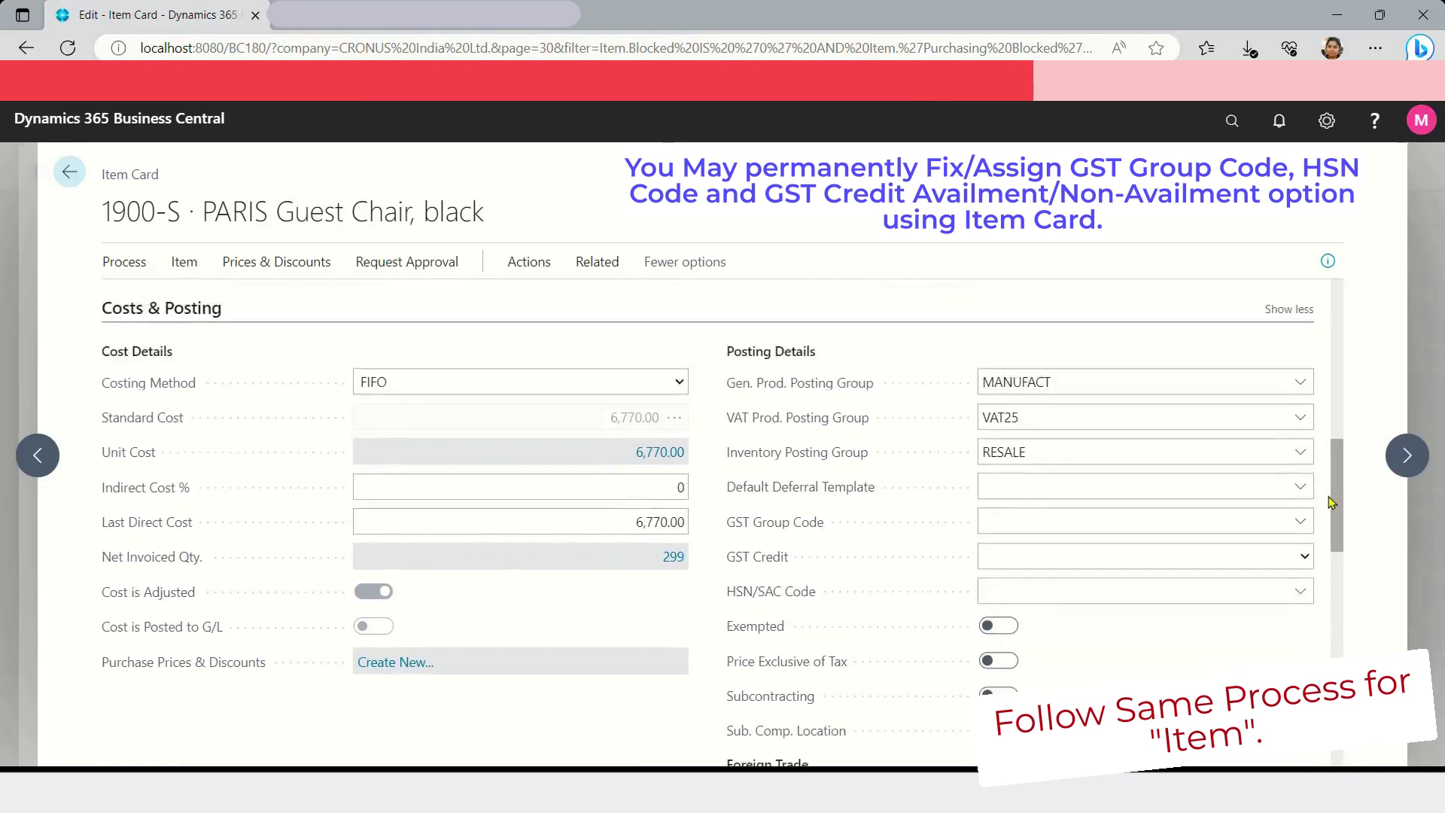
left_click(1265, 409)
type("na")
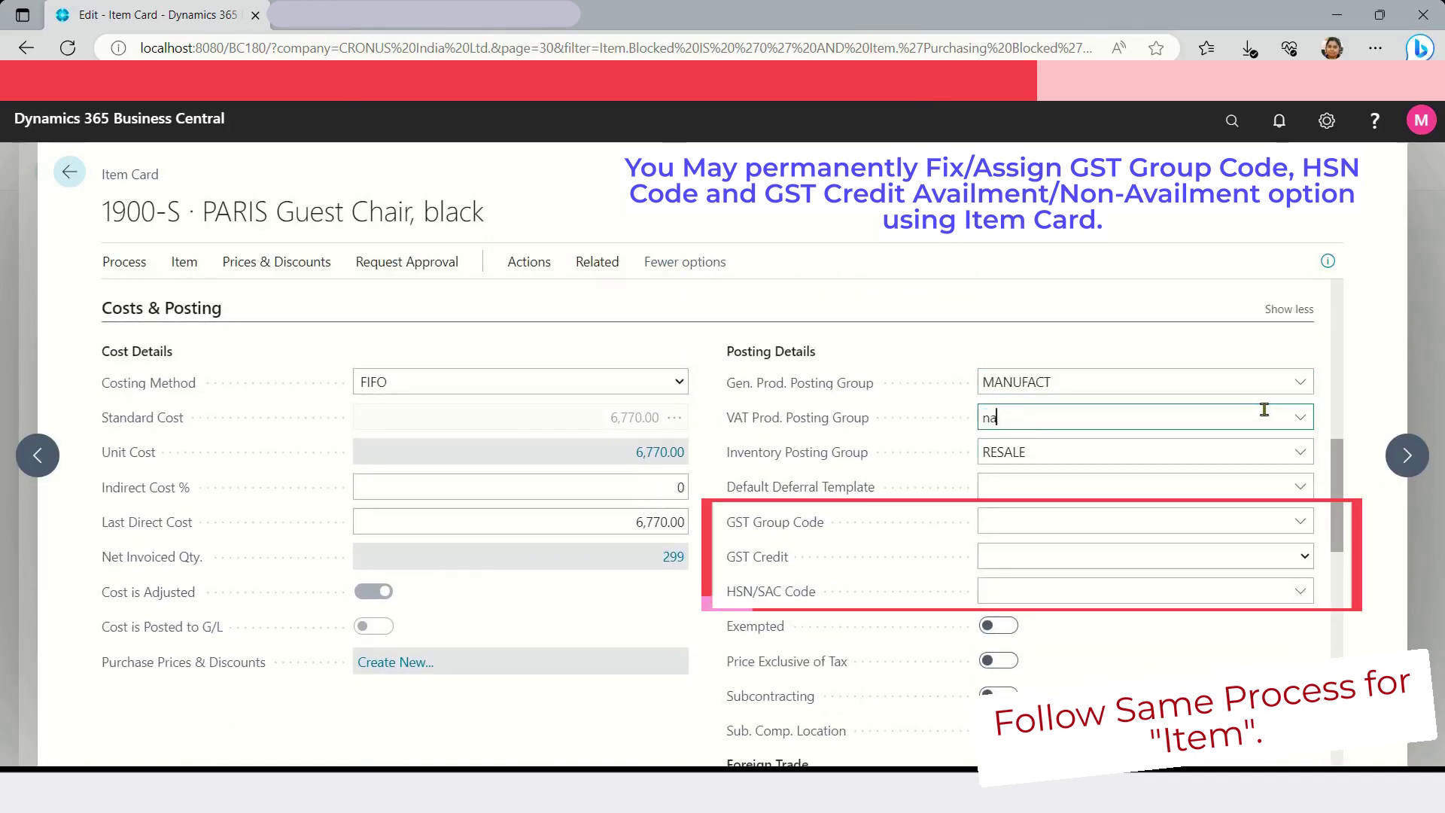
key("Tab")
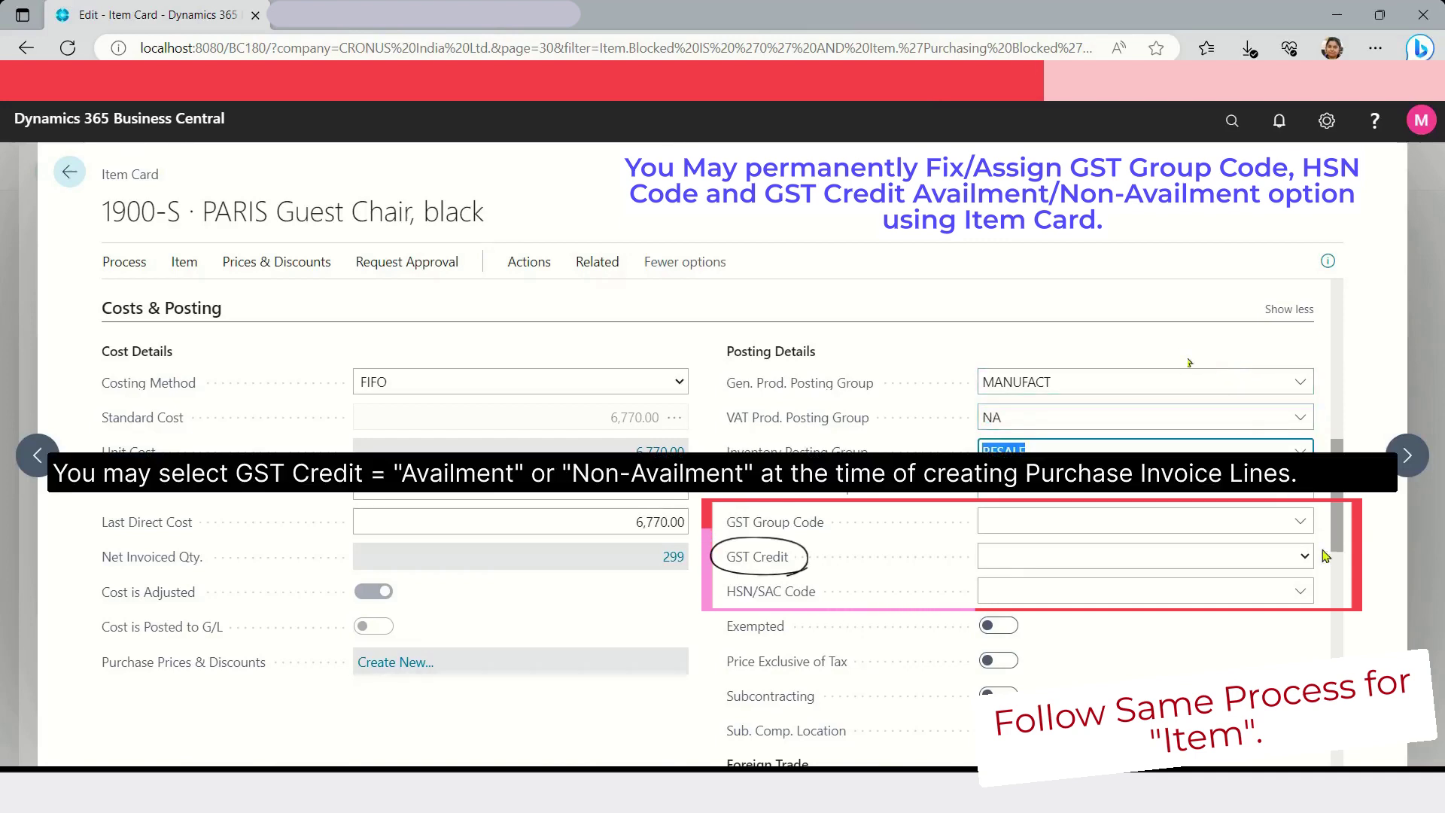
- Assign GST Group Code GST-G@18% and HSN/SAC Code 981234 to the item, leaving GST Credit blank
left_click(1297, 527)
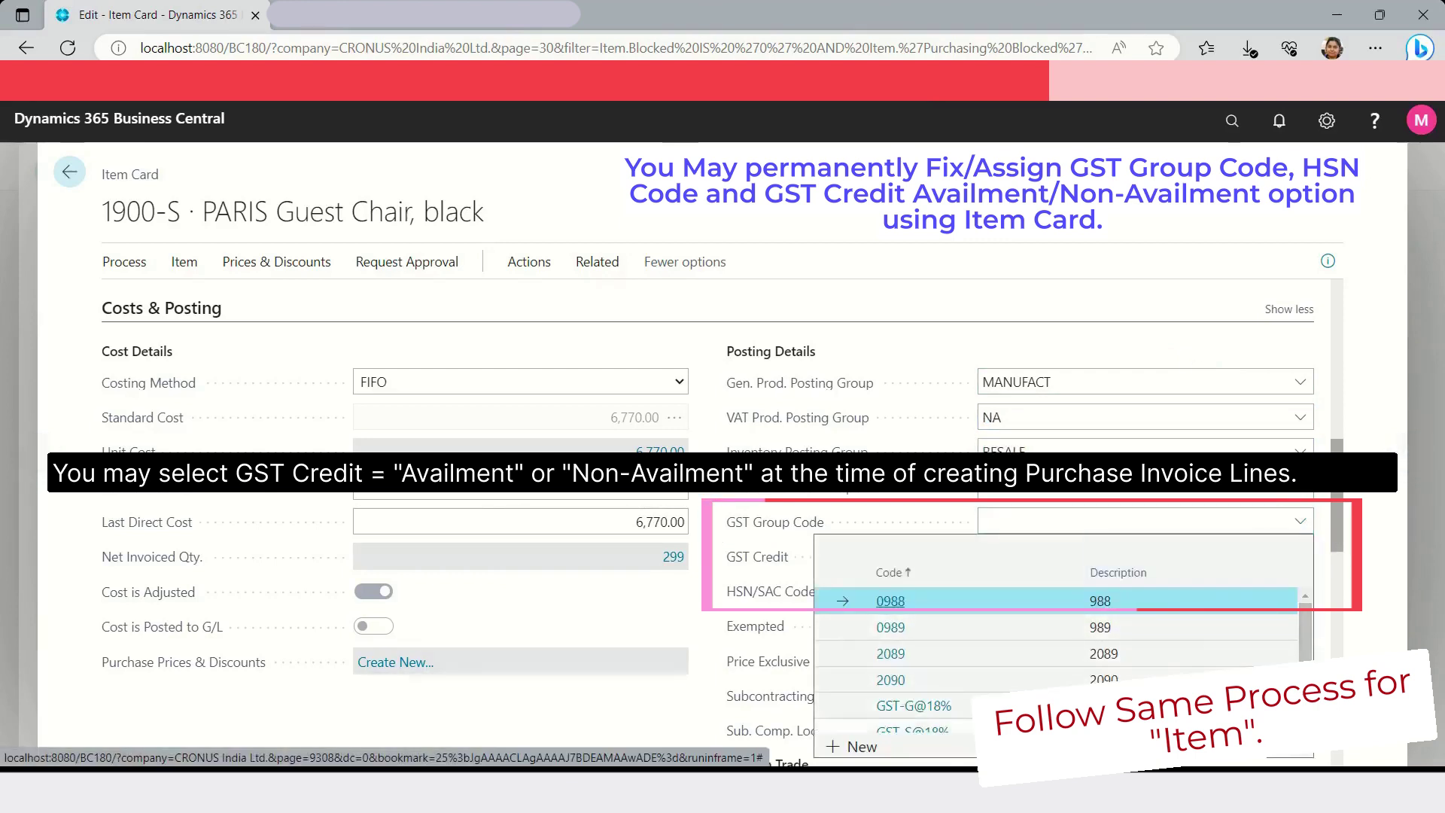
left_click(912, 705)
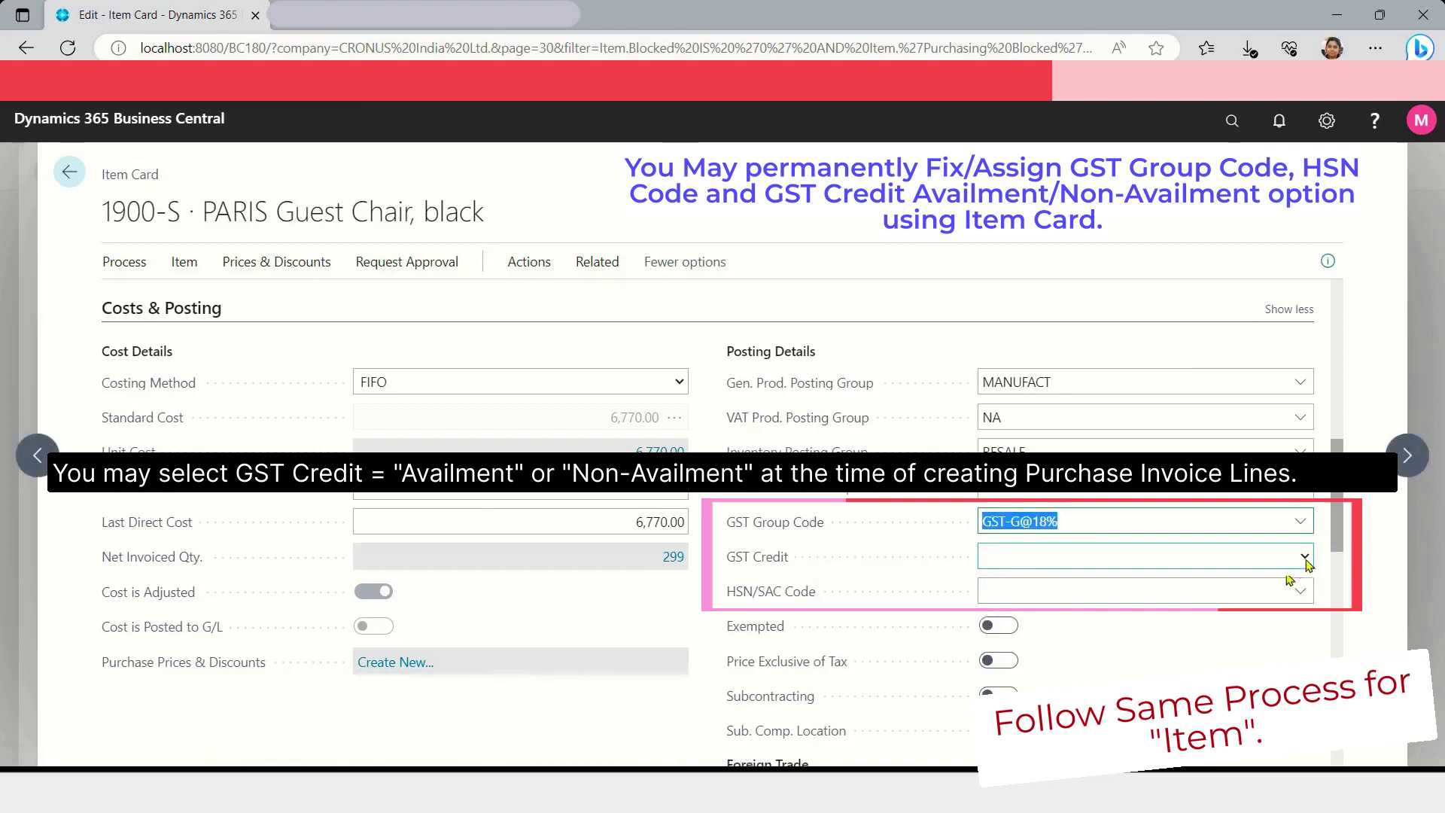
left_click(1304, 558)
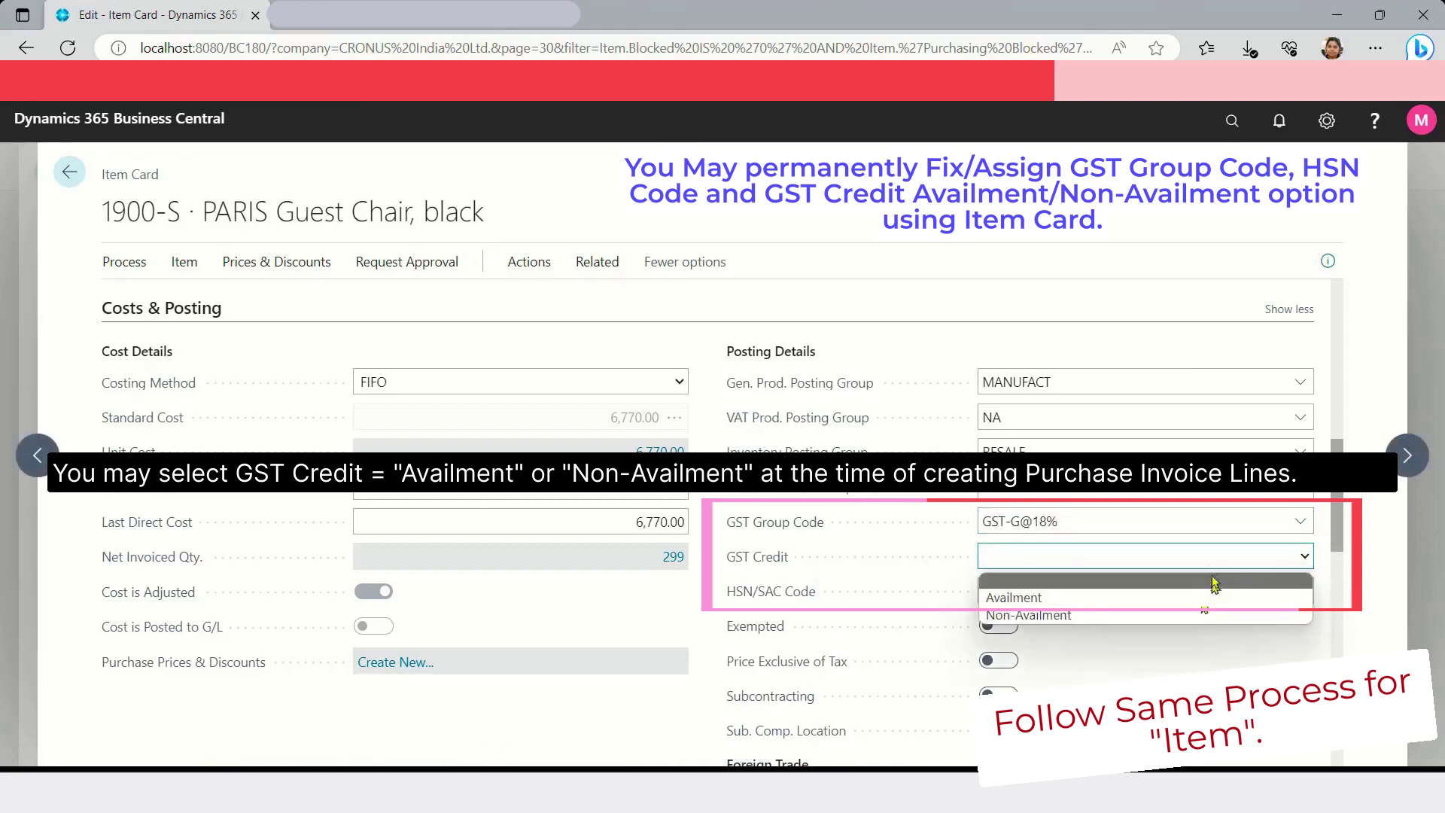
left_click(1209, 557)
left_click(1300, 594)
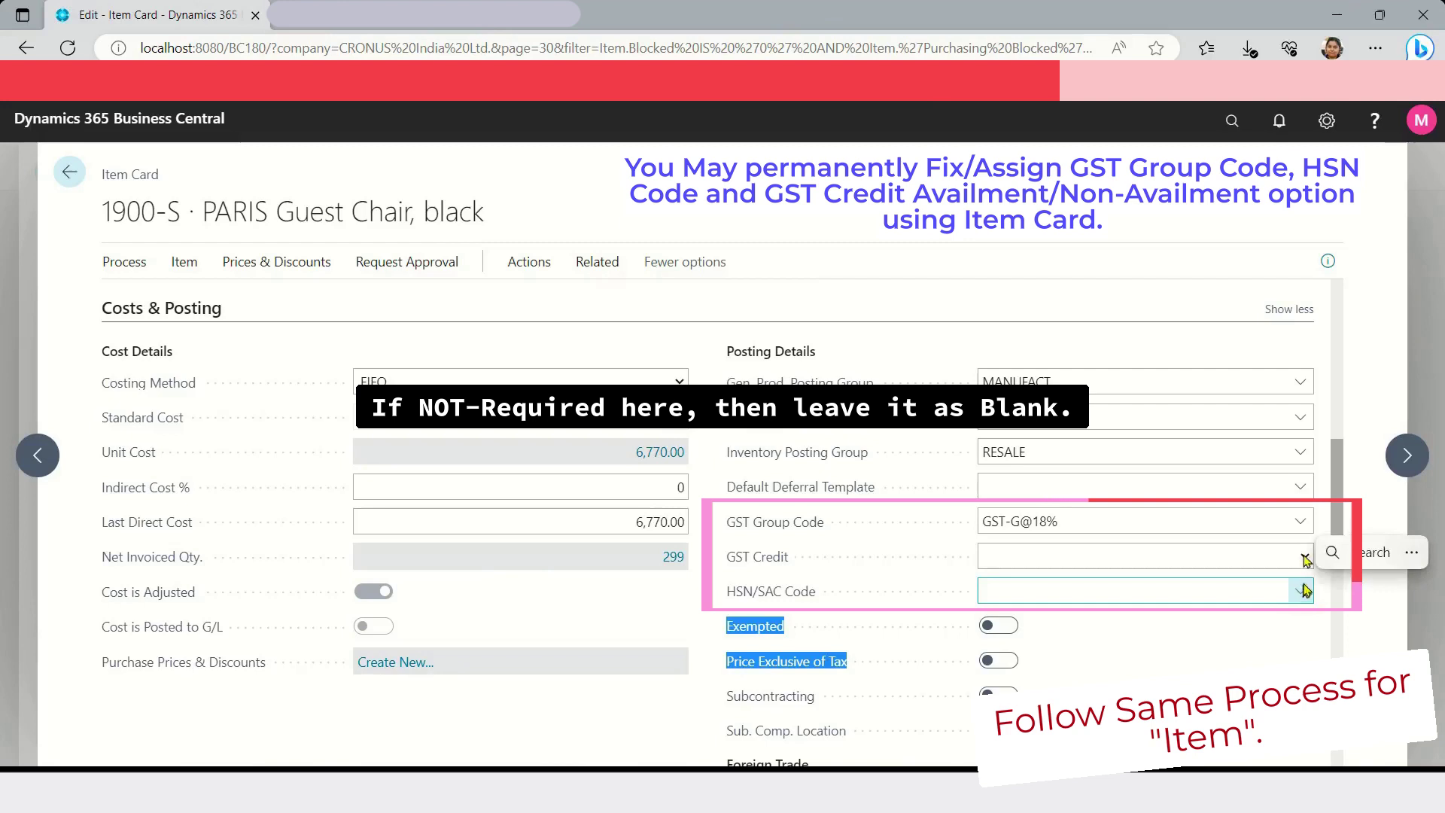
left_click(1304, 591)
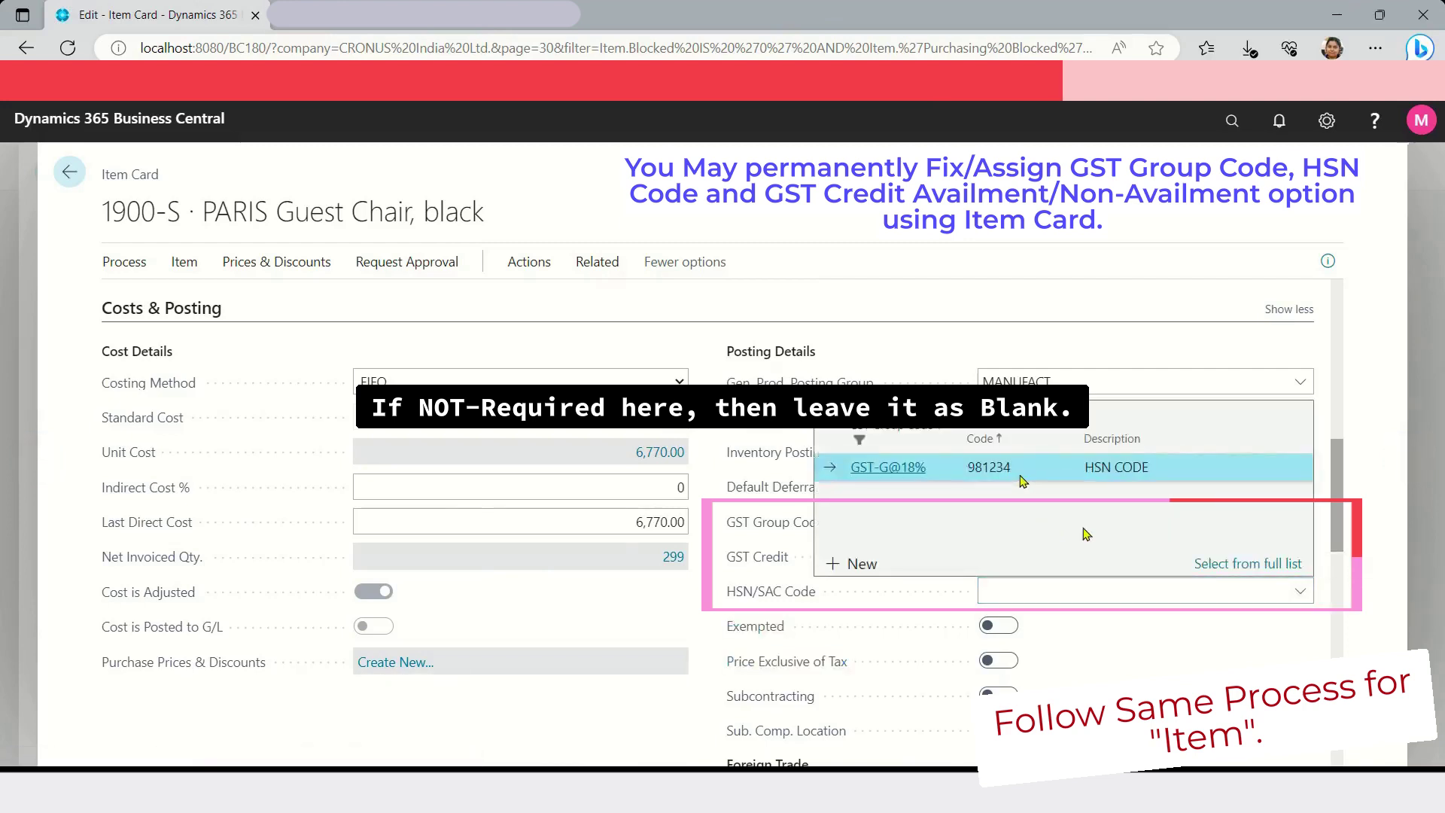
left_click(1021, 472)
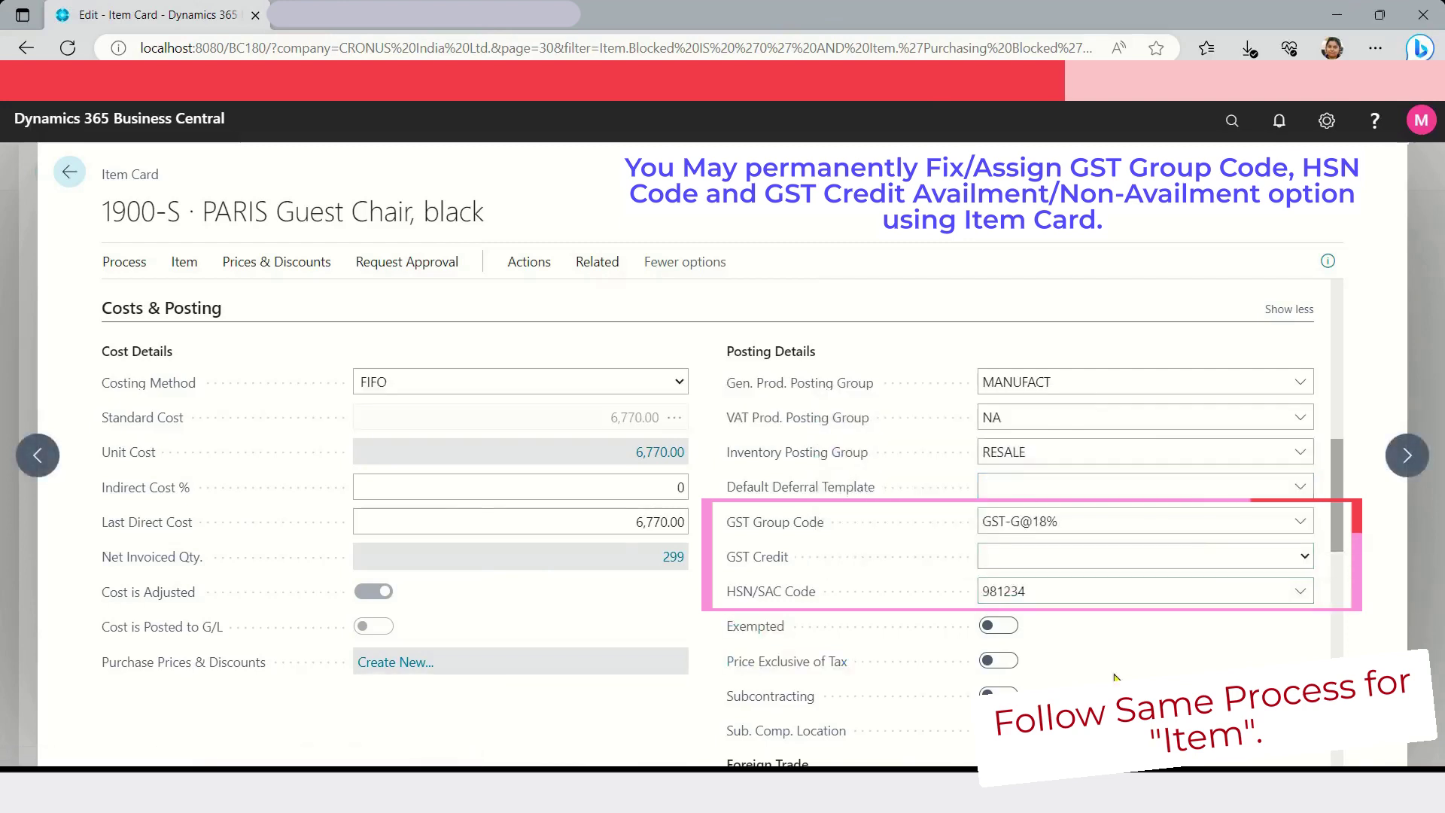
- Choose item 1900-S, PARIS Guest Chair, black, for the invoice line and set its GST Credit to Availment
left_click(67, 188)
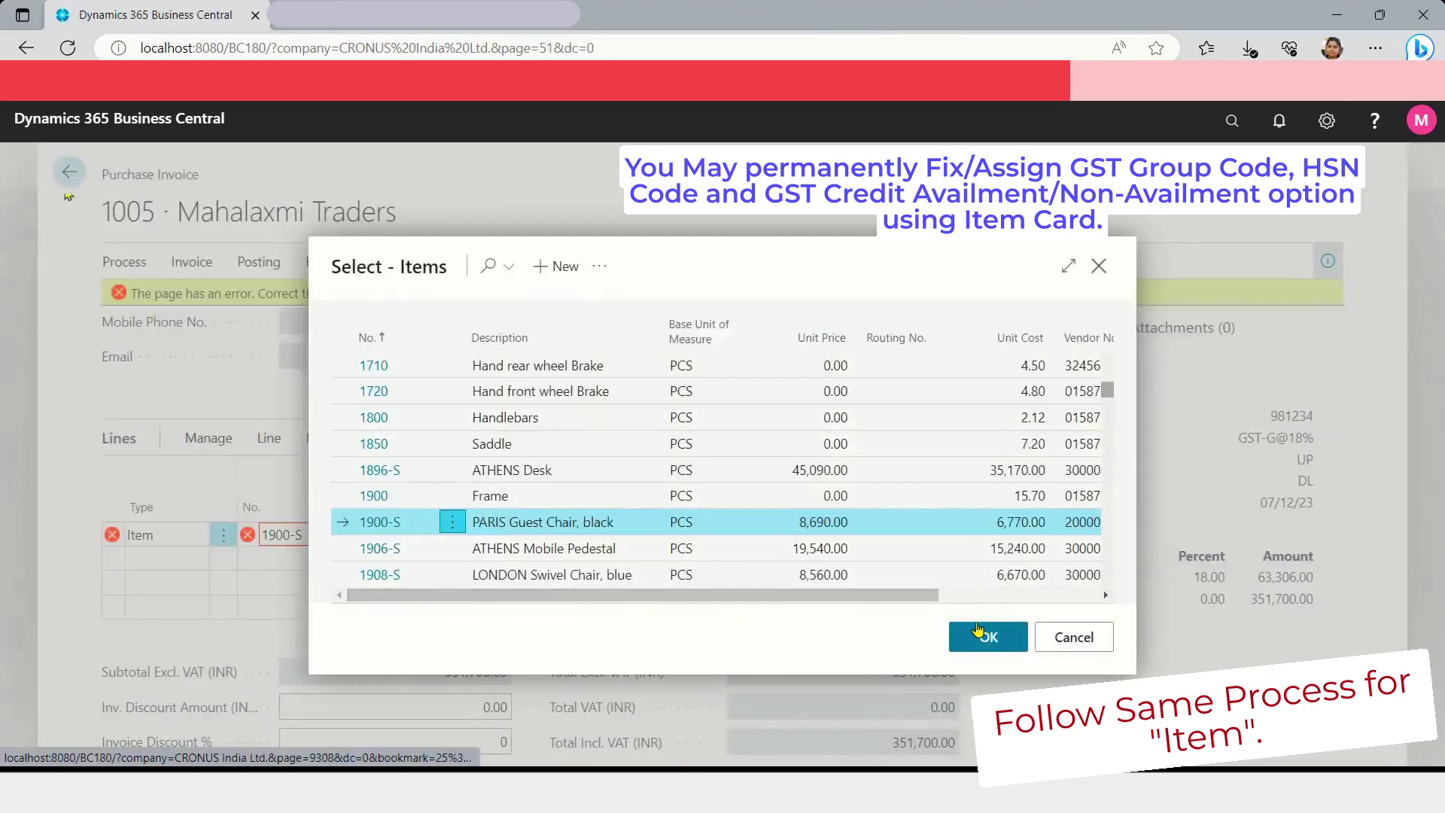
left_click(986, 636)
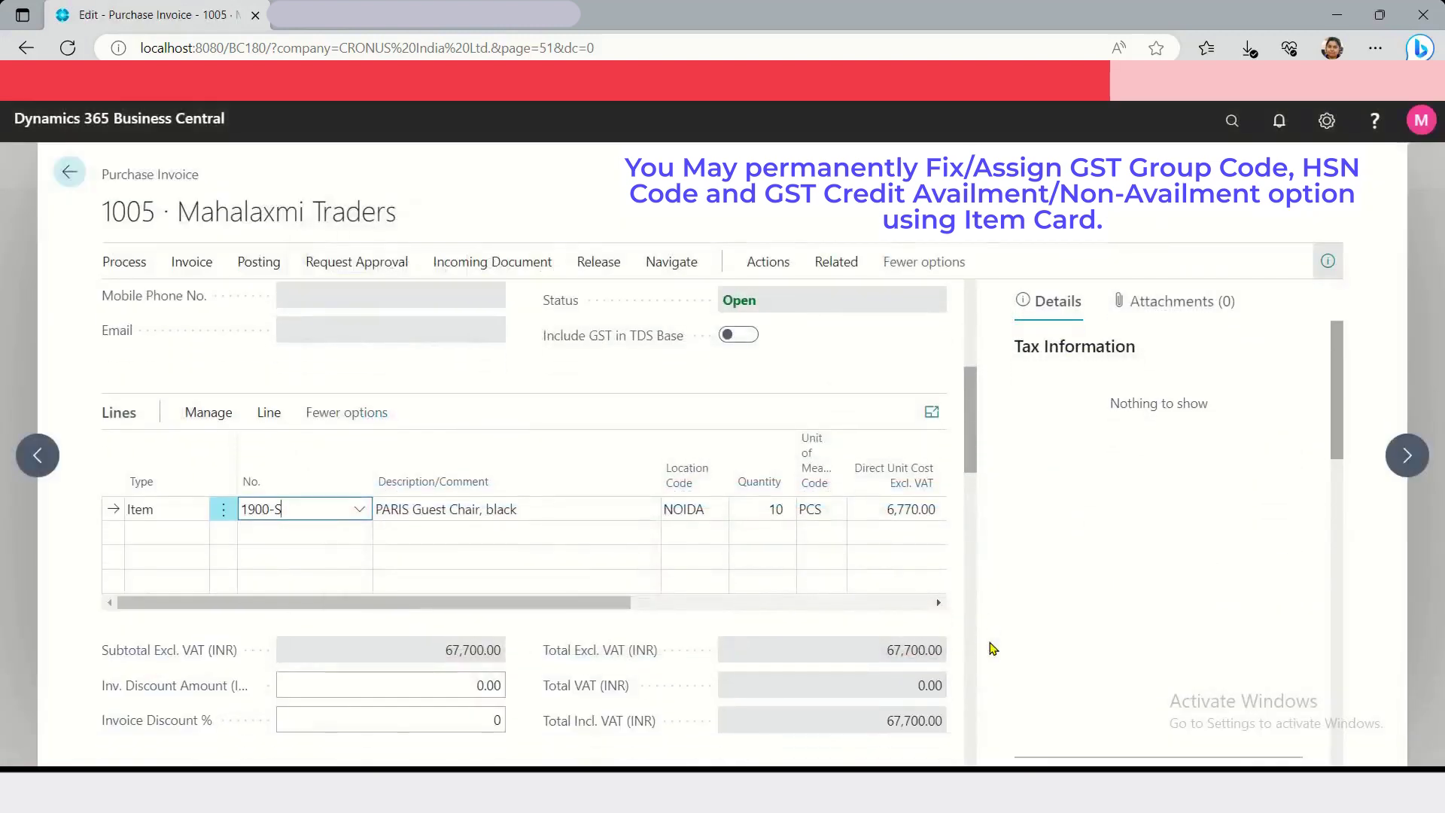
left_click_drag(593, 602, 891, 595)
left_click(804, 514)
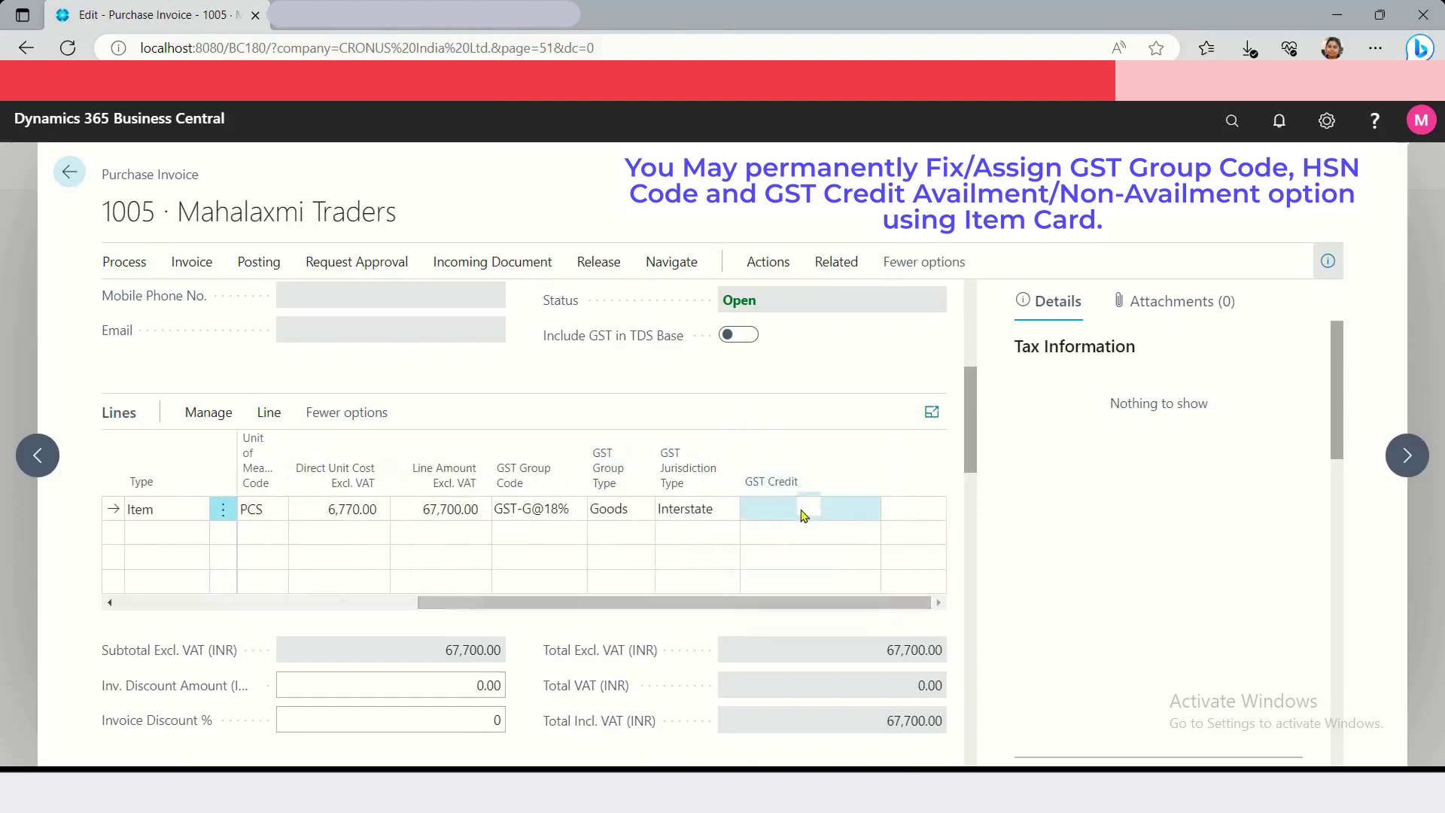
left_click(788, 544)
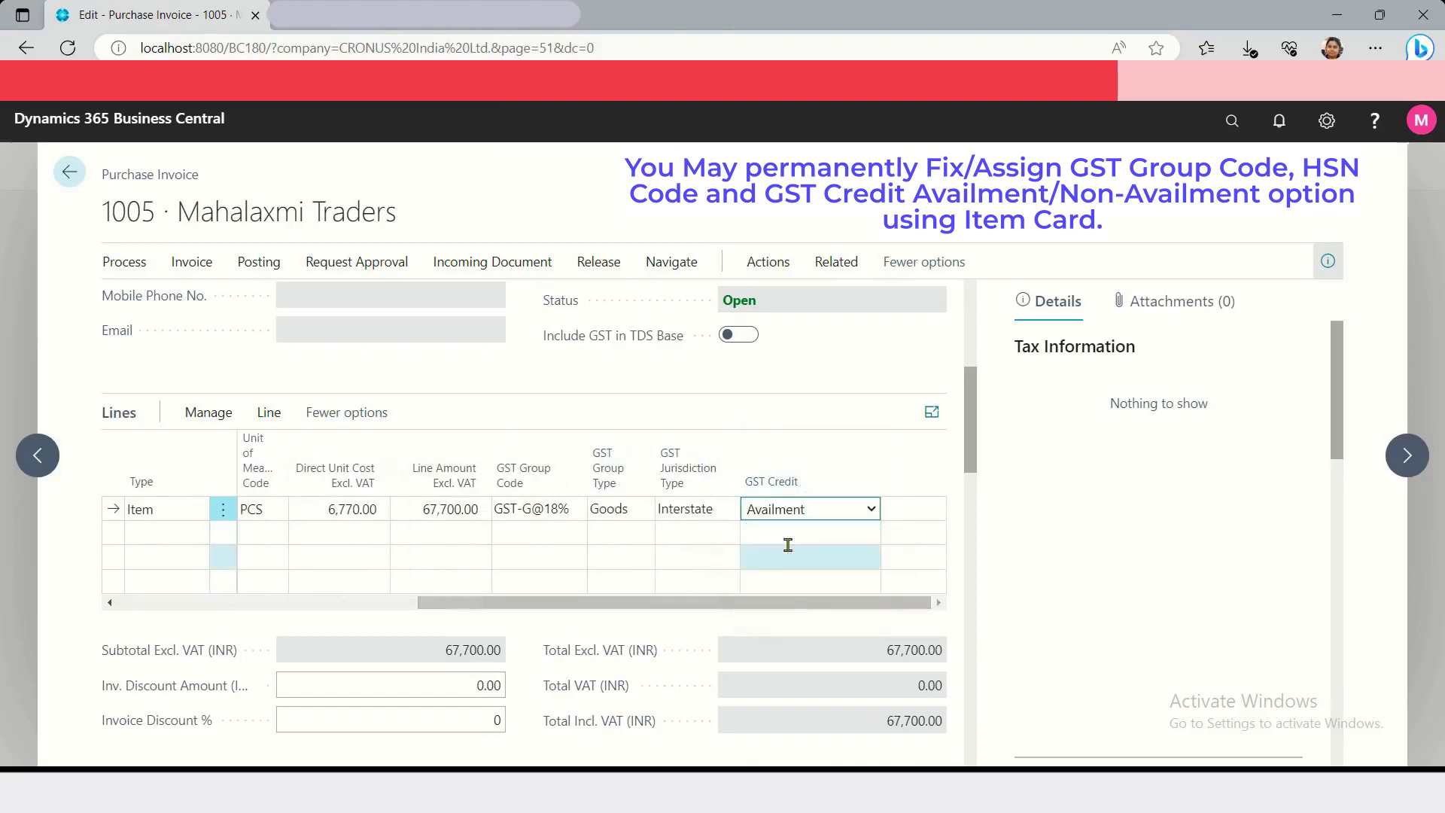
- Review the tax information of the 1900-S invoice line and its GST Credit options, keeping Availment selected
left_click_drag(799, 605, 495, 618)
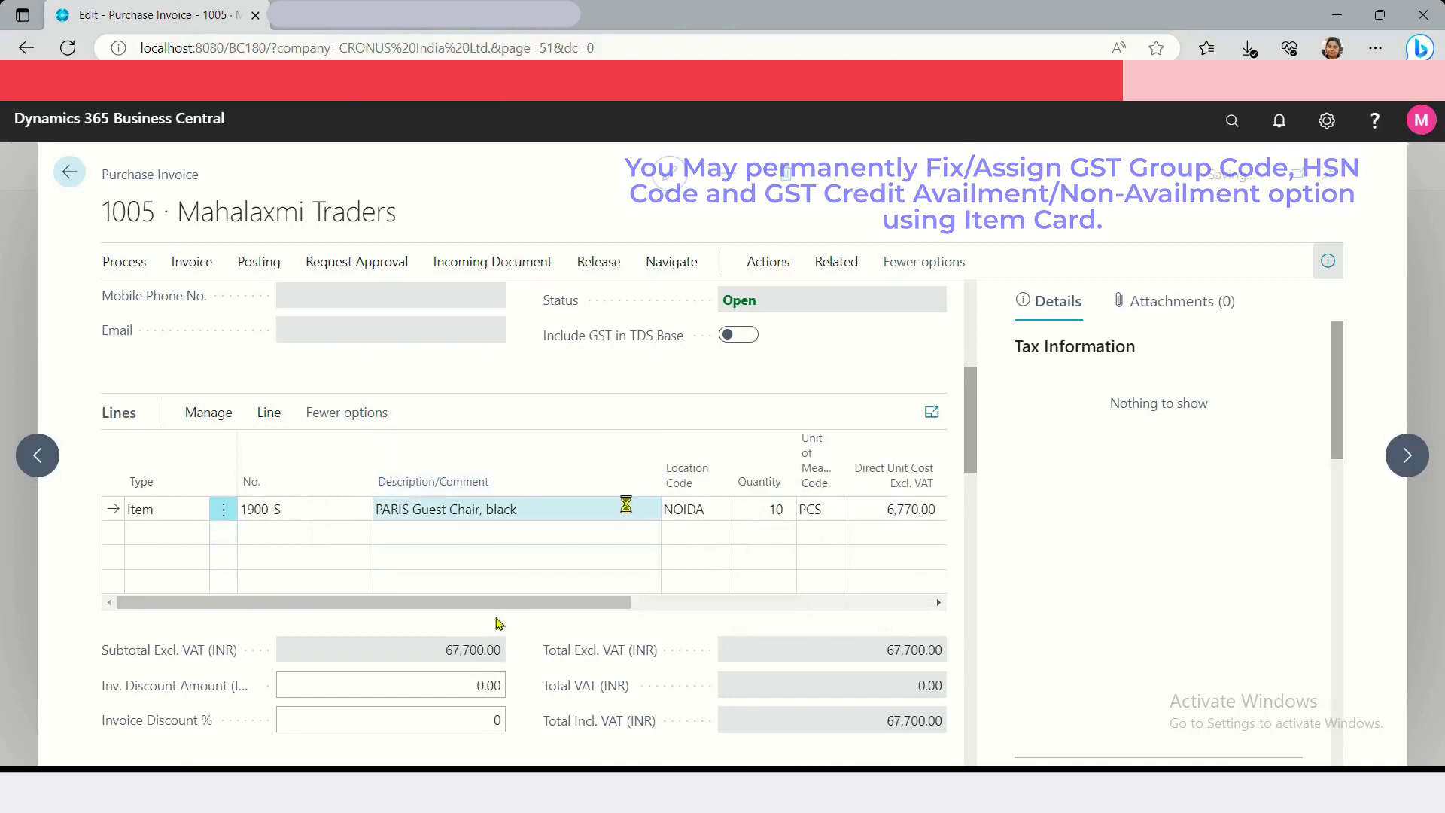
left_click(625, 504)
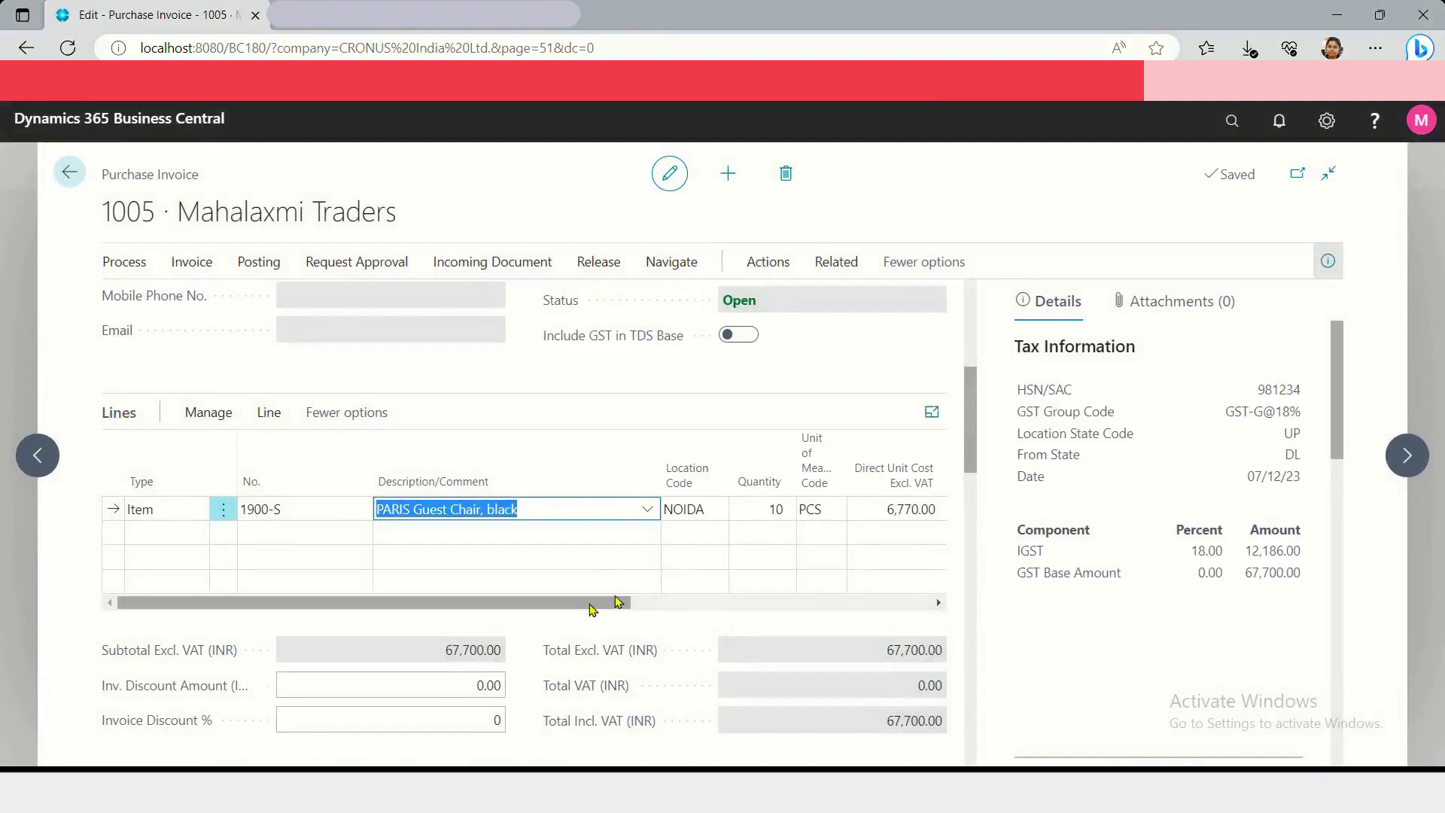
left_click_drag(591, 608, 323, 602)
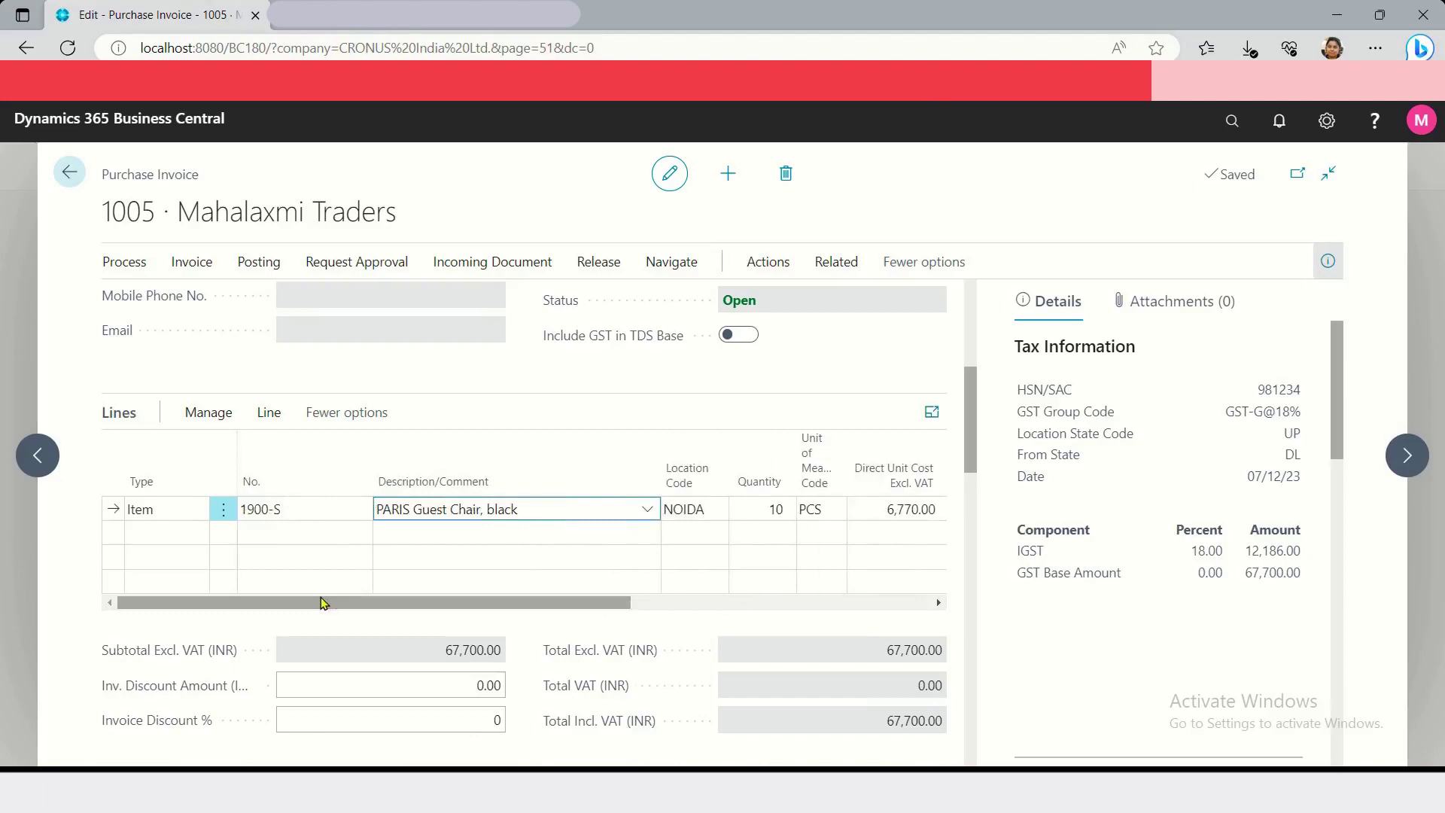
left_click(936, 598)
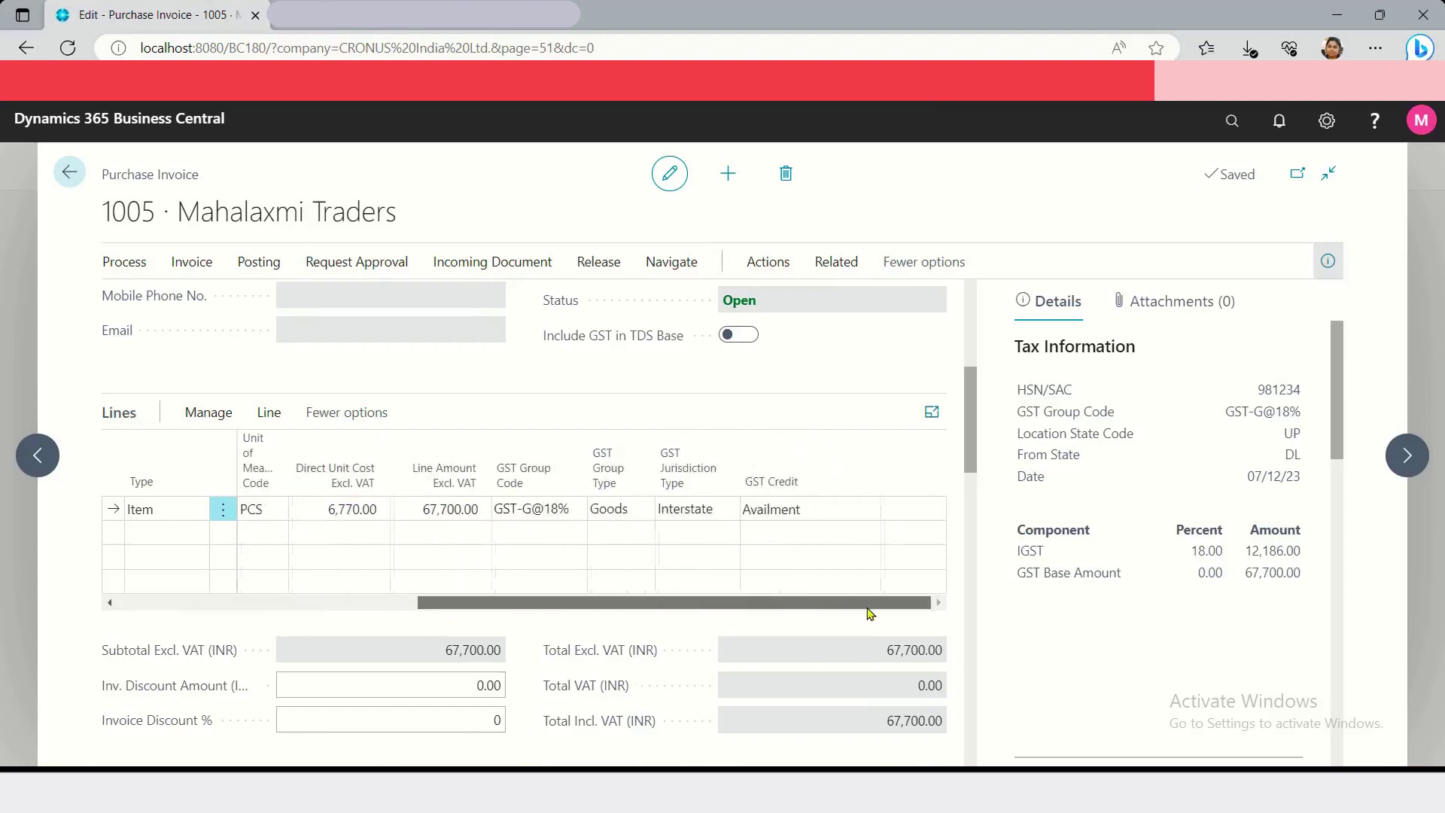
left_click(830, 518)
left_click(830, 518)
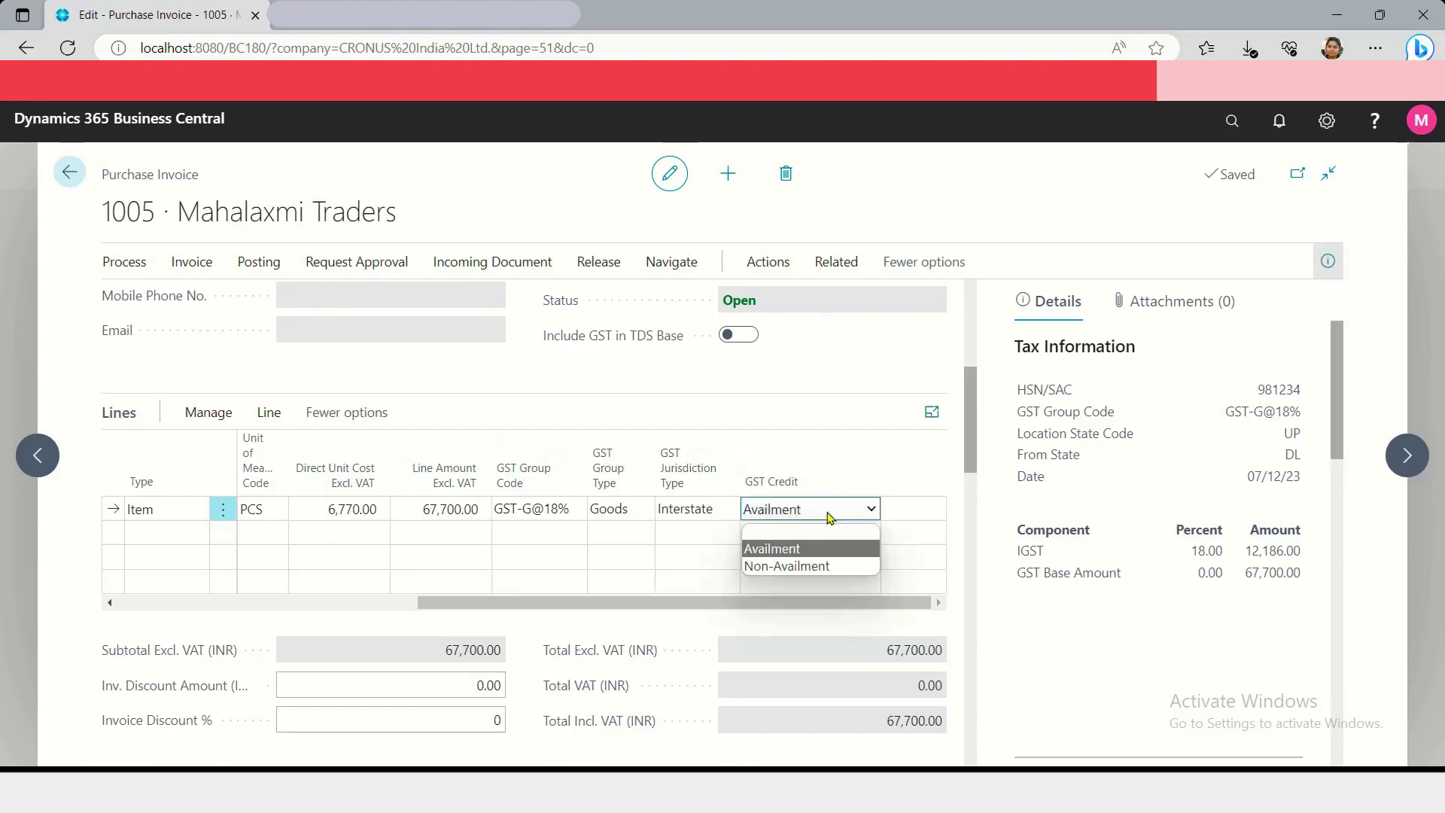
left_click(830, 517)
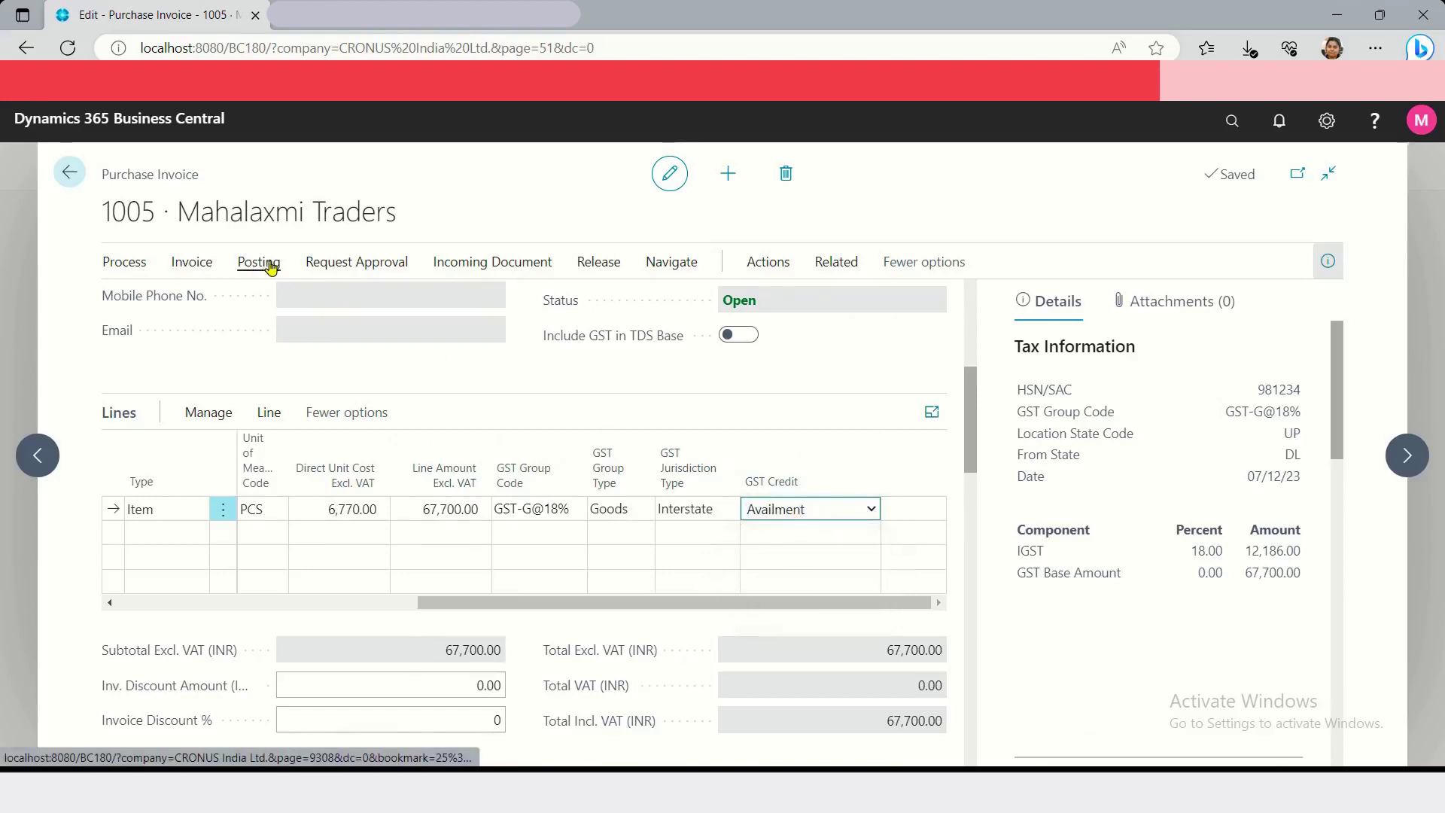
- Preview the posting of invoice 1005 with GST Credit on Availment and open its G/L entries to view the amounts
left_click(270, 265)
left_click(363, 302)
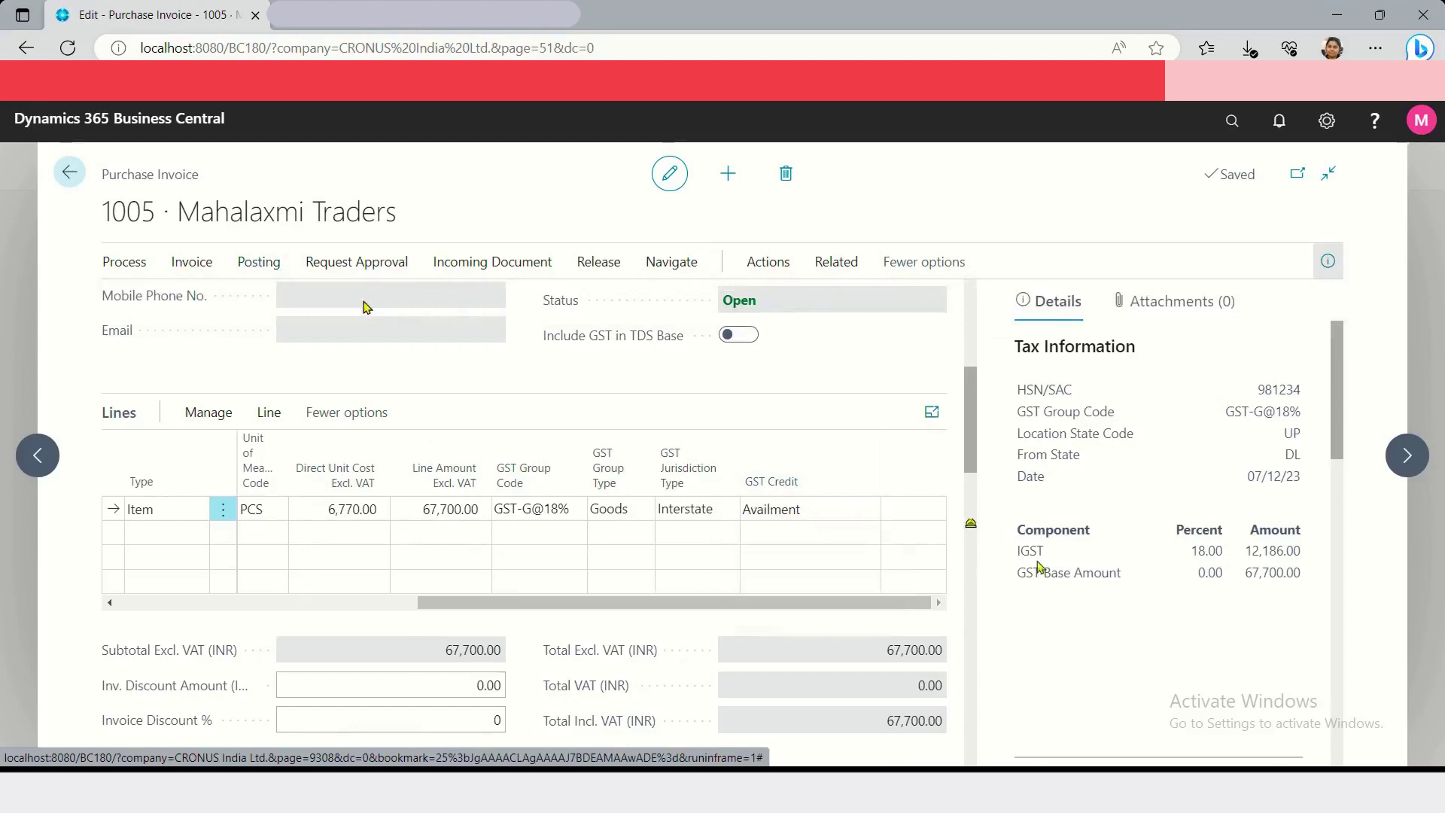
left_click(771, 510)
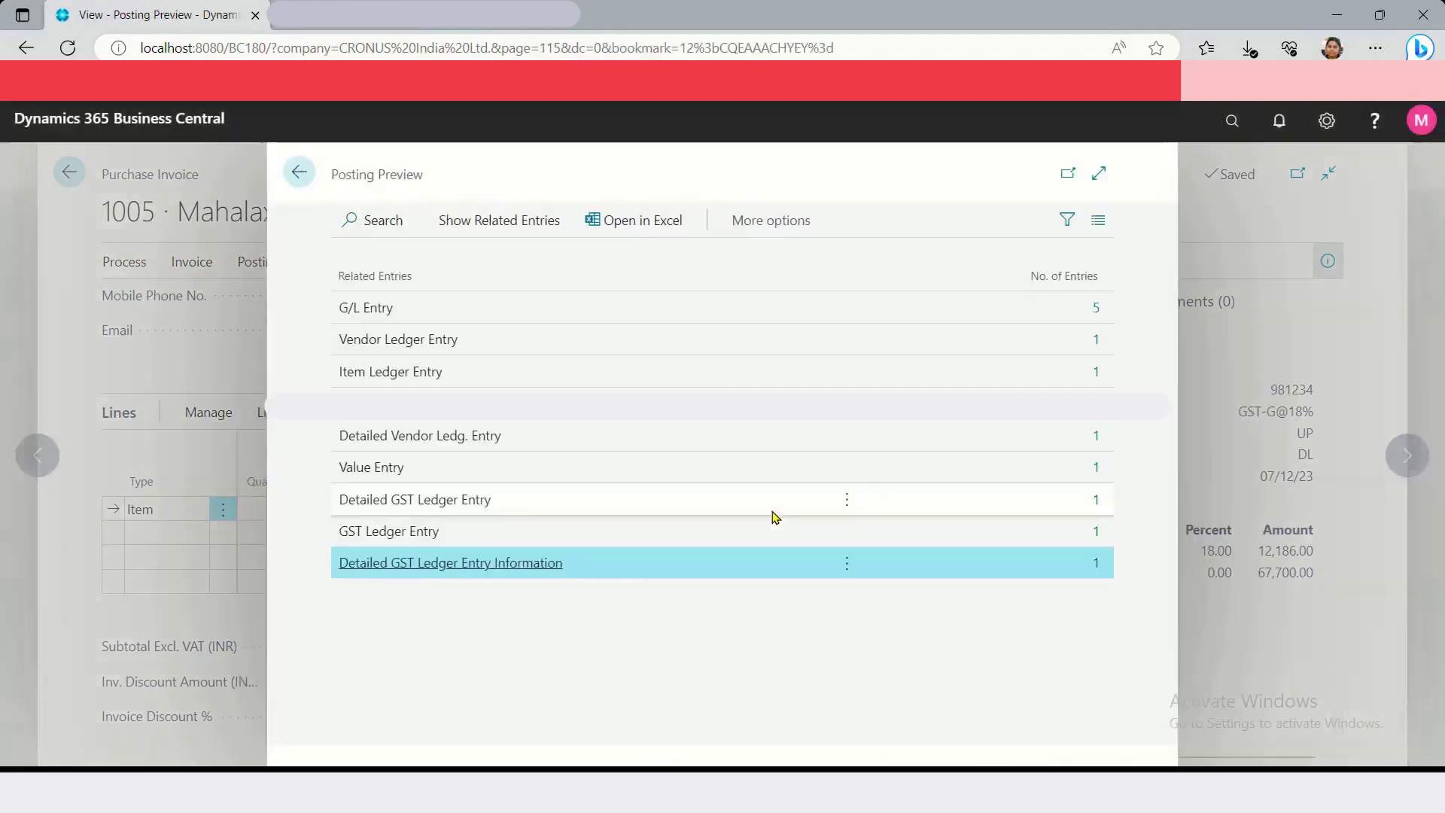
left_click(1099, 307)
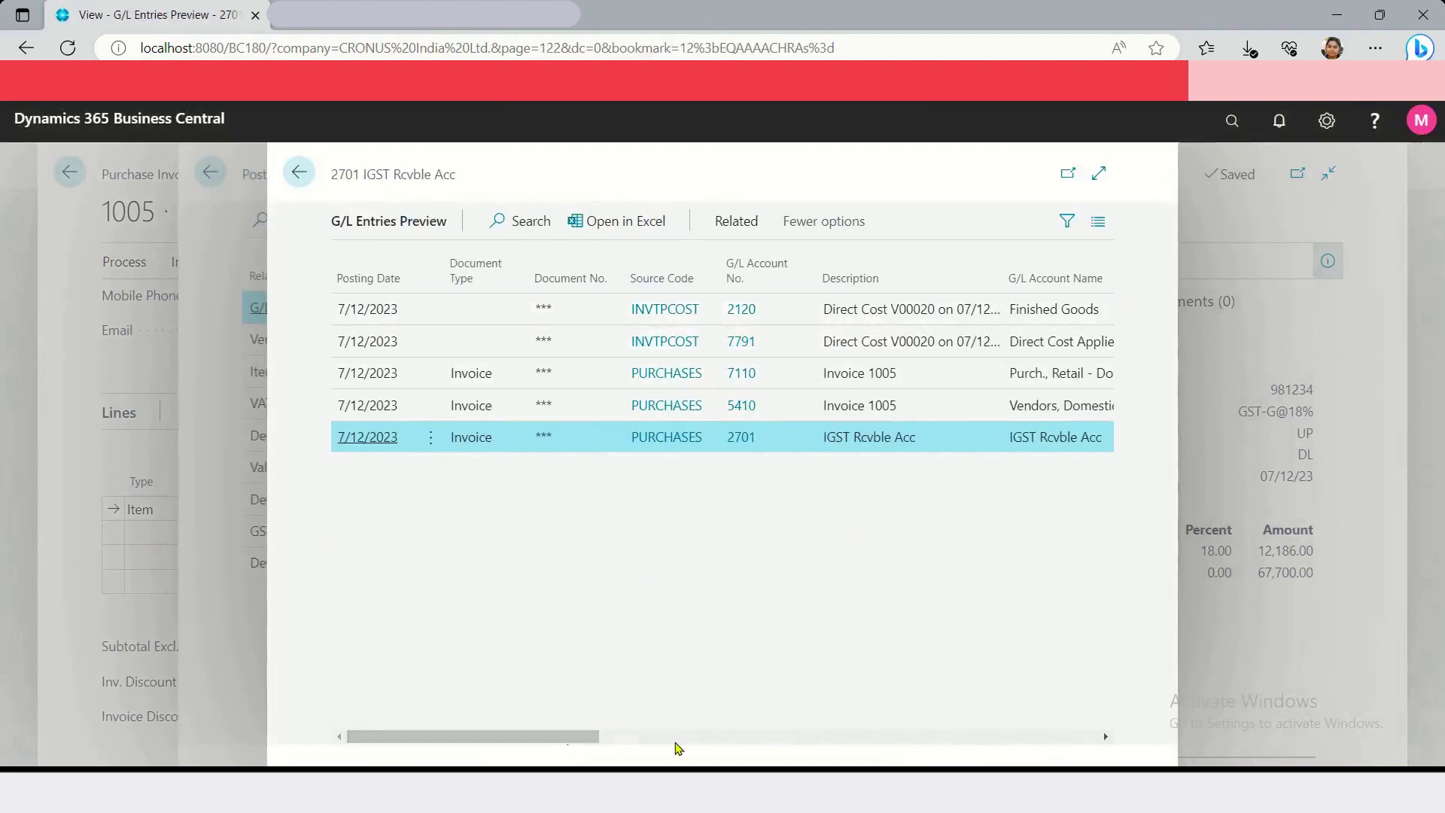
left_click_drag(585, 741, 799, 744)
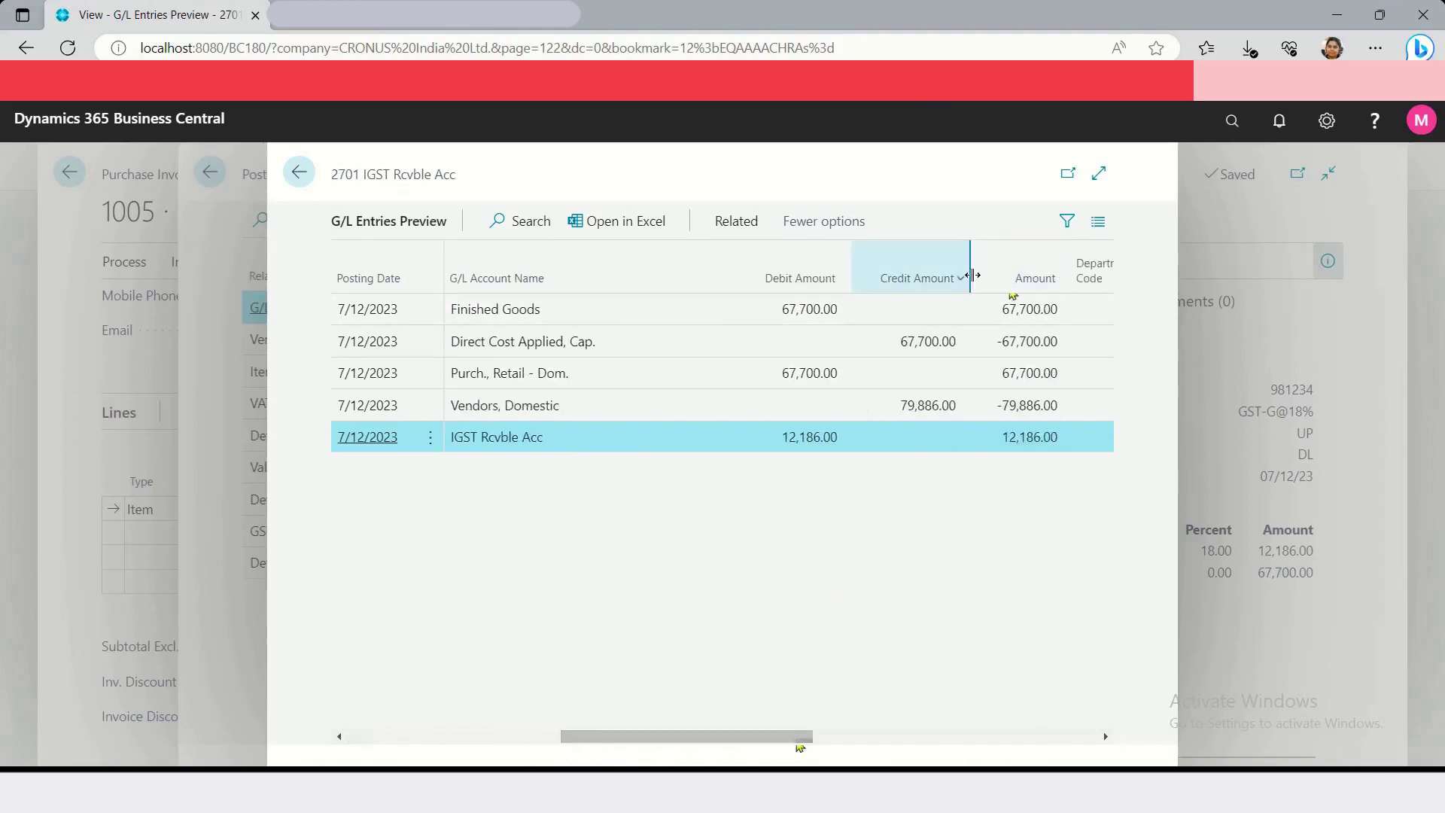
- Sort the previewed G/L entries by Amount descending, examine the IGST, vendor, Finished Goods and Direct Cost Applied rows, and return to the invoice
left_click(1057, 285)
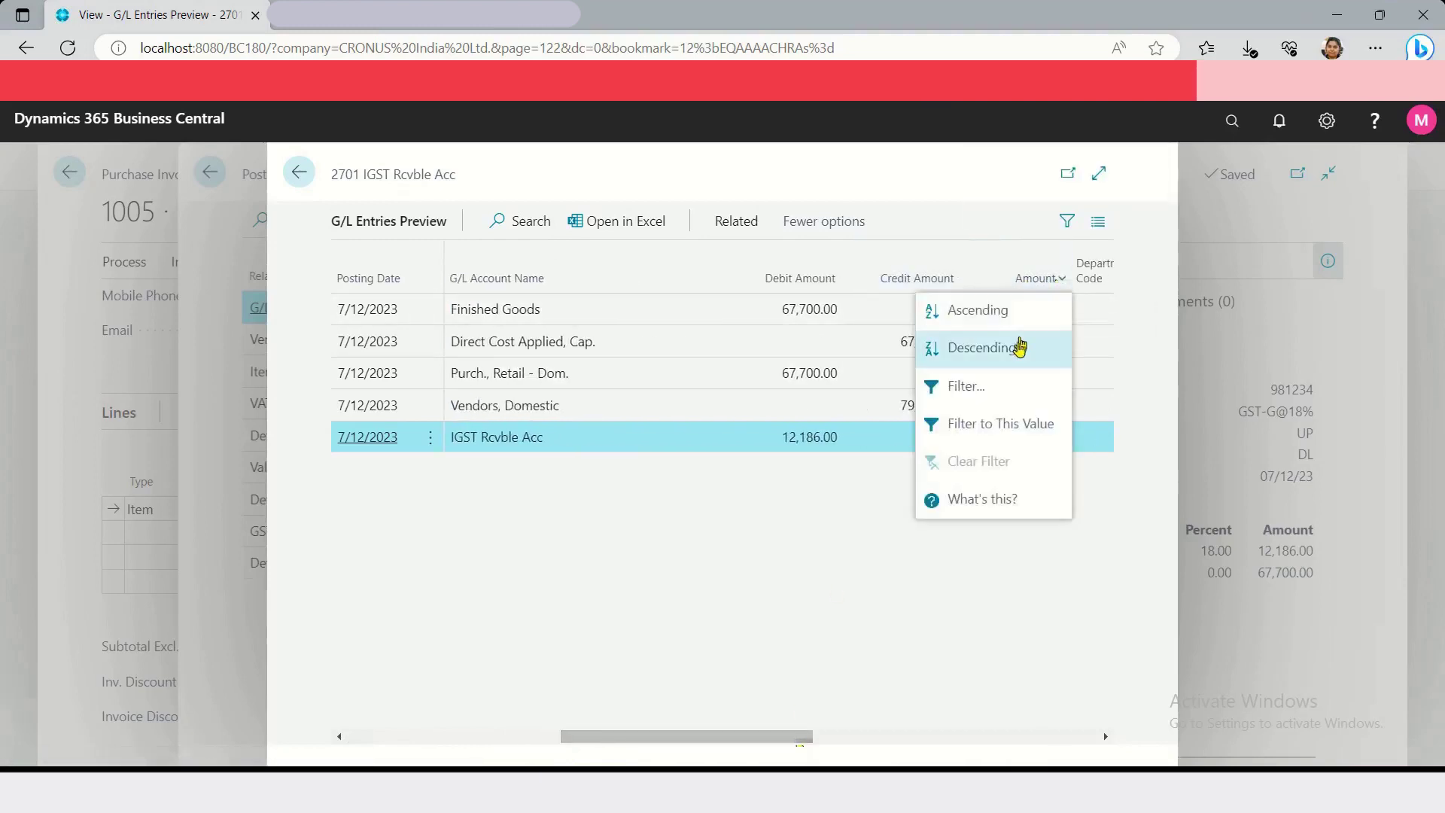
left_click(1010, 345)
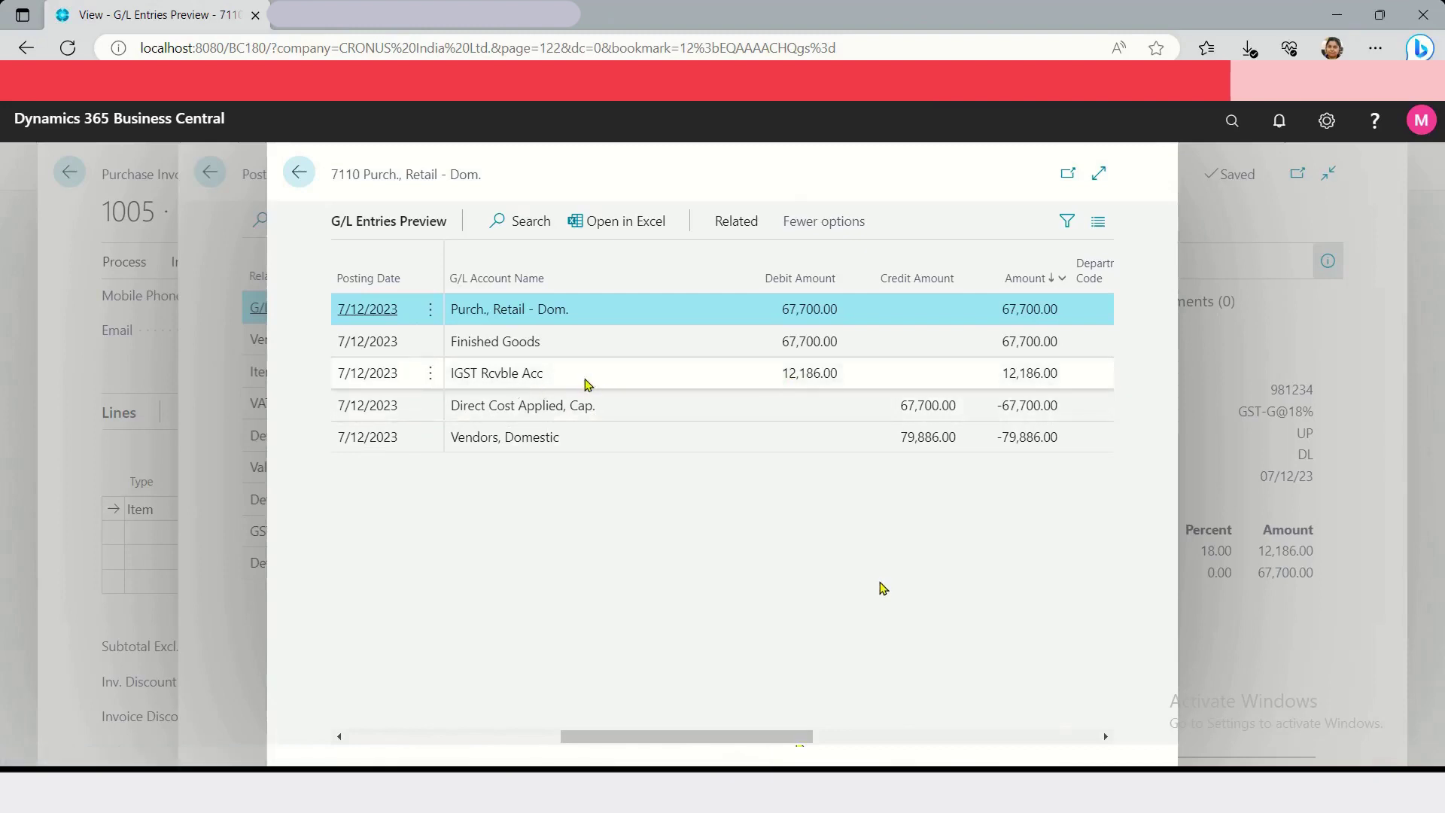
left_click(588, 384)
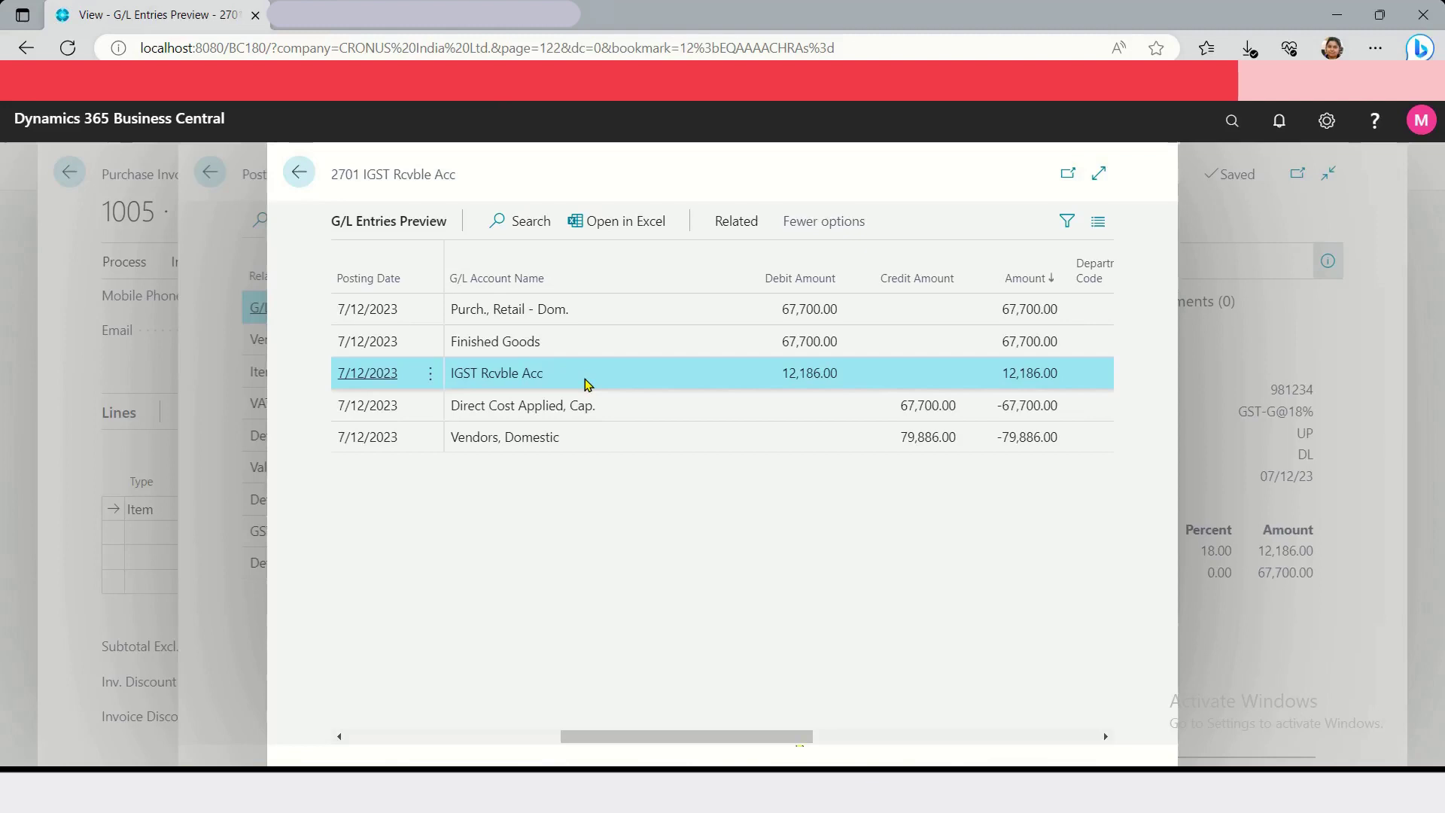
left_click(670, 448)
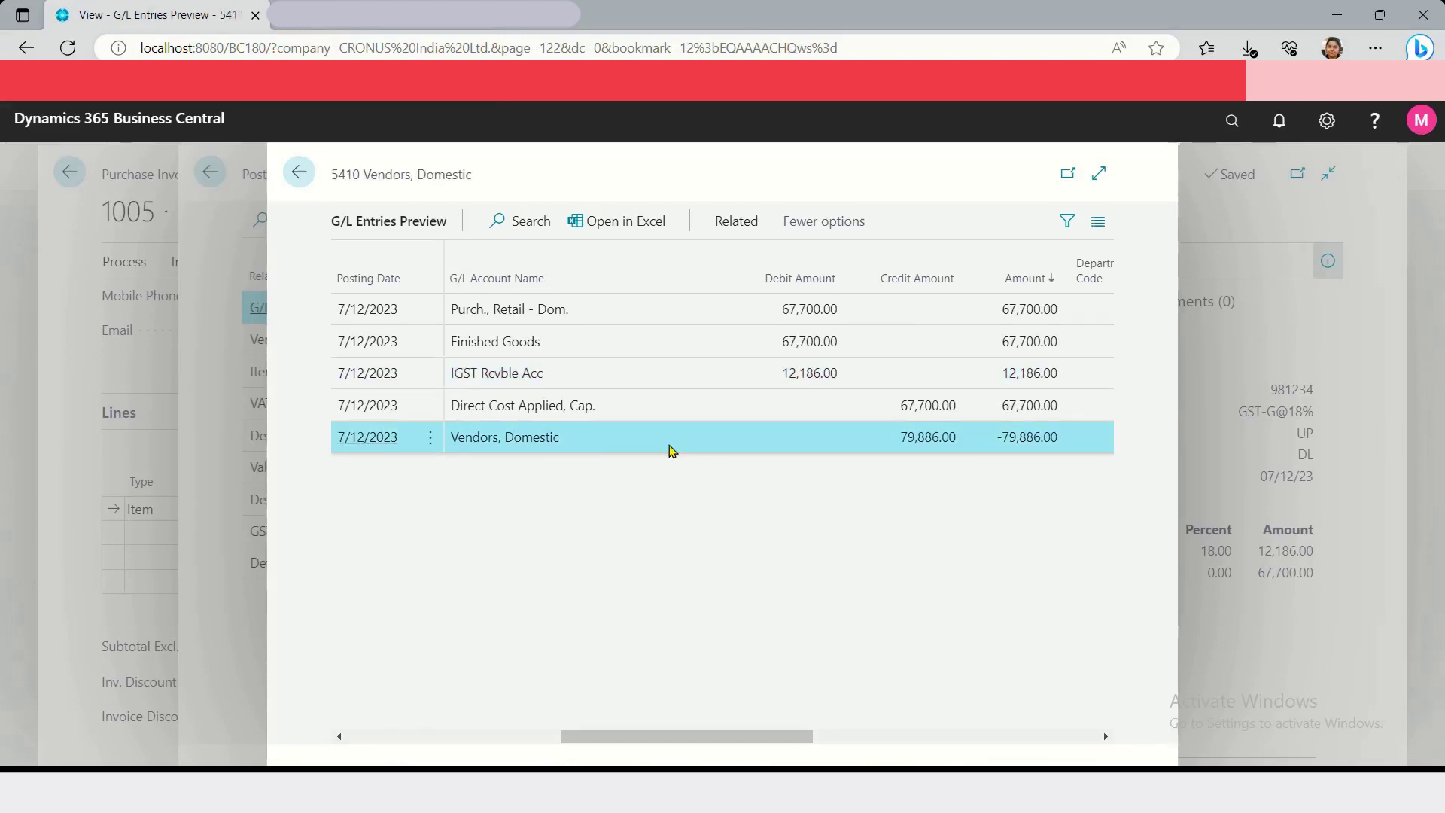
left_click(584, 344)
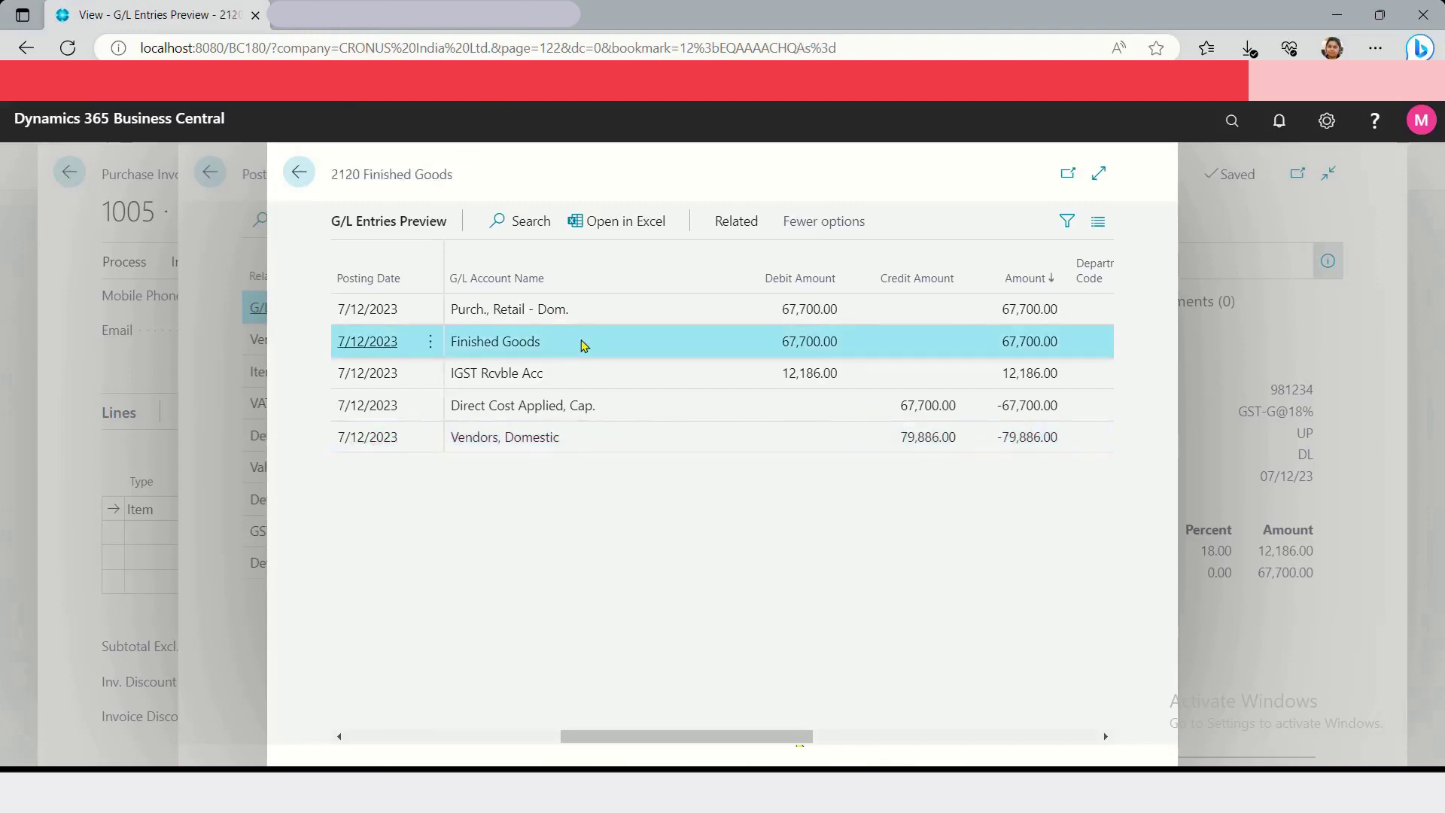
left_click(651, 405, "ctrl")
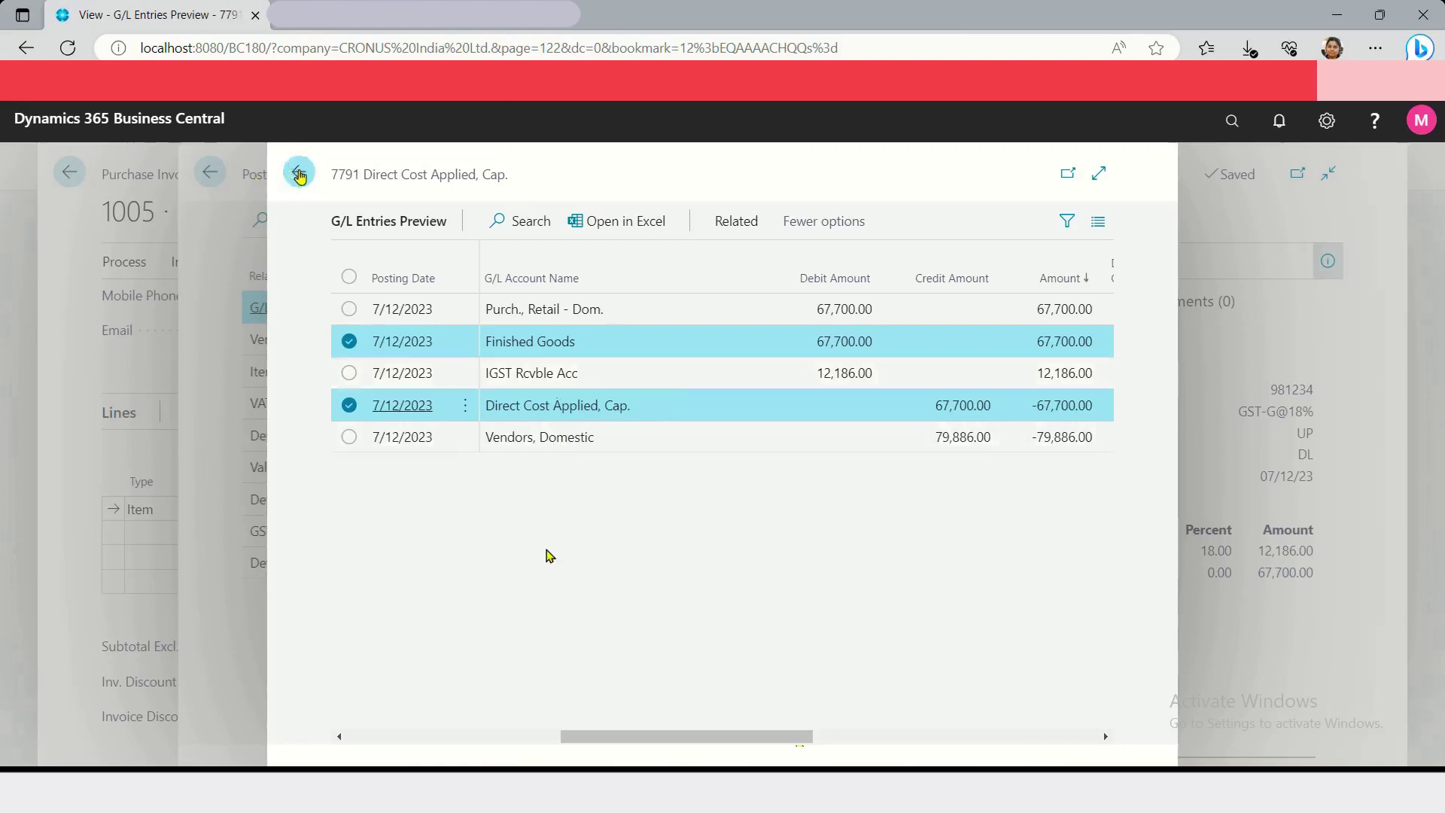
left_click(298, 173)
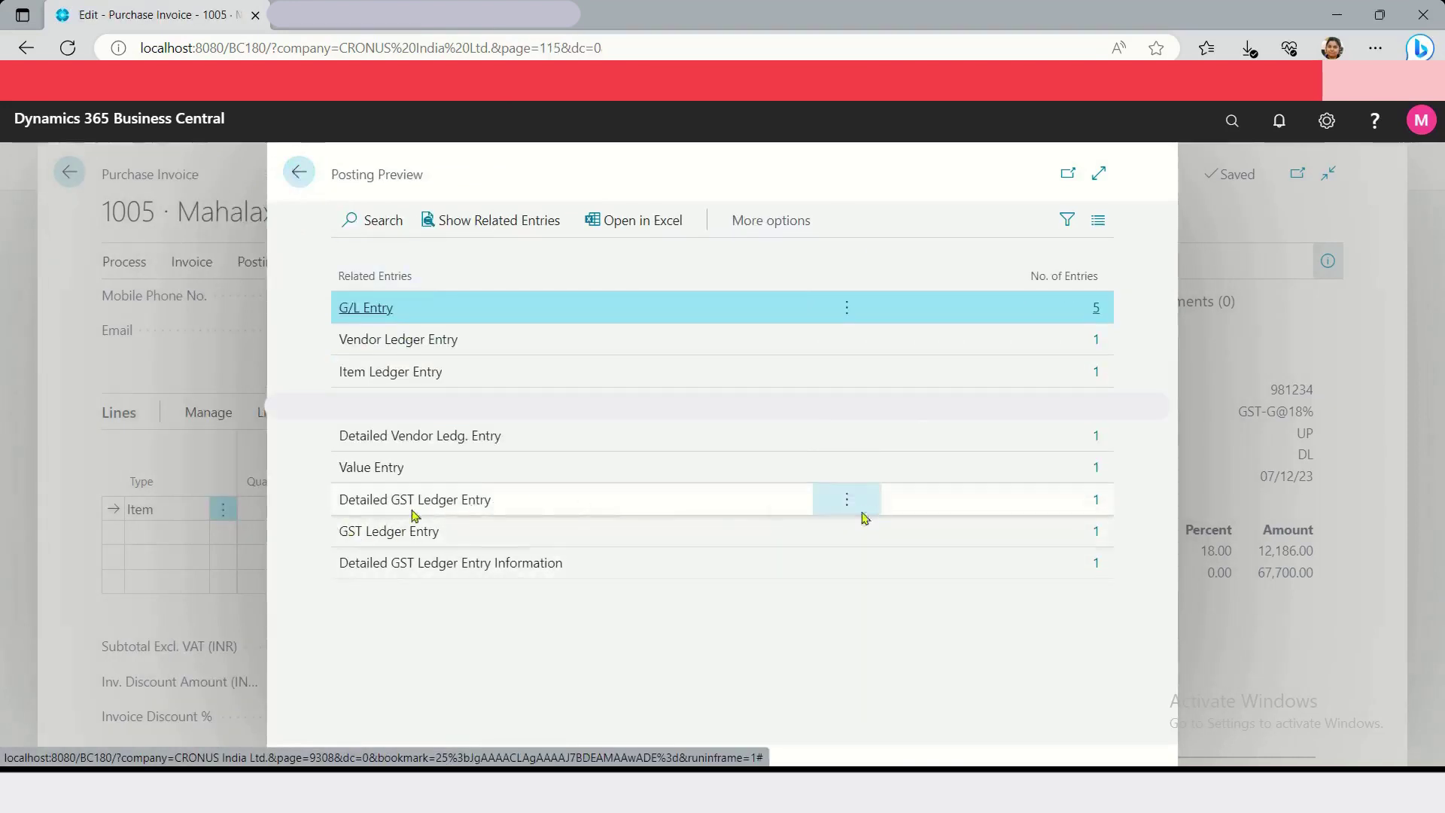
left_click(297, 173)
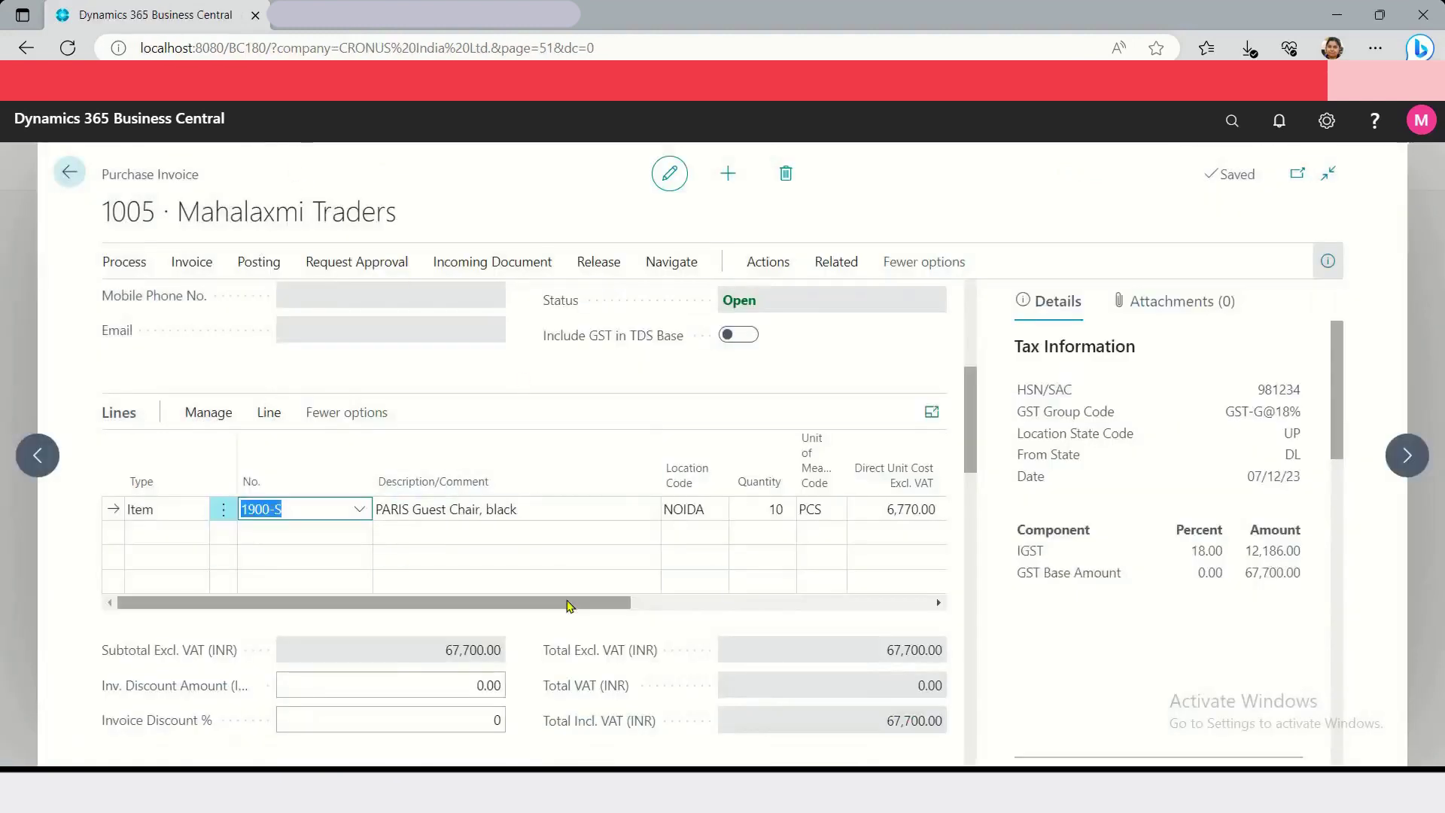
- Set the GST Credit of the 1900-S invoice line to Non-Availment
left_click_drag(568, 605, 941, 602)
left_click(774, 509)
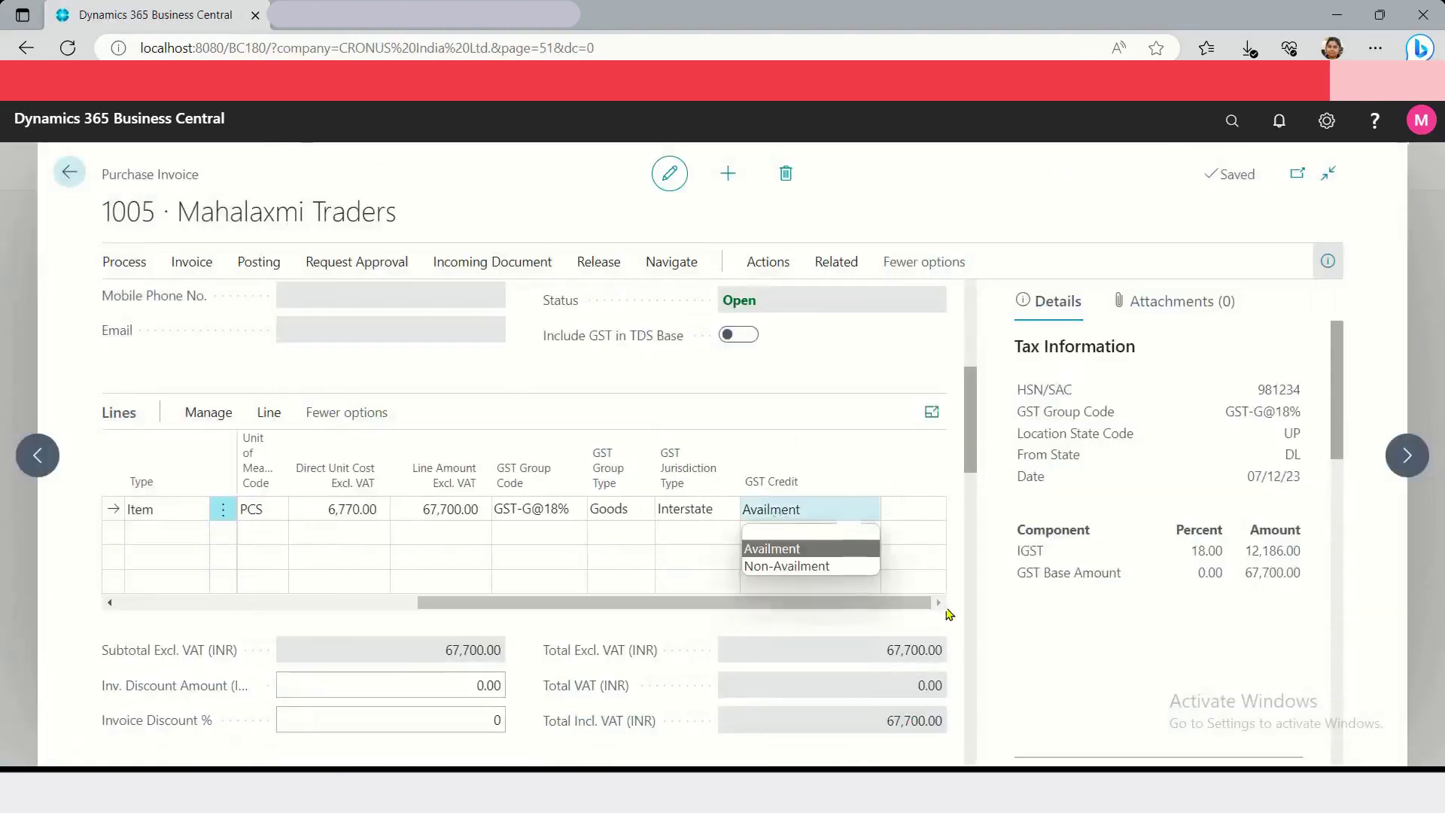
left_click(823, 568)
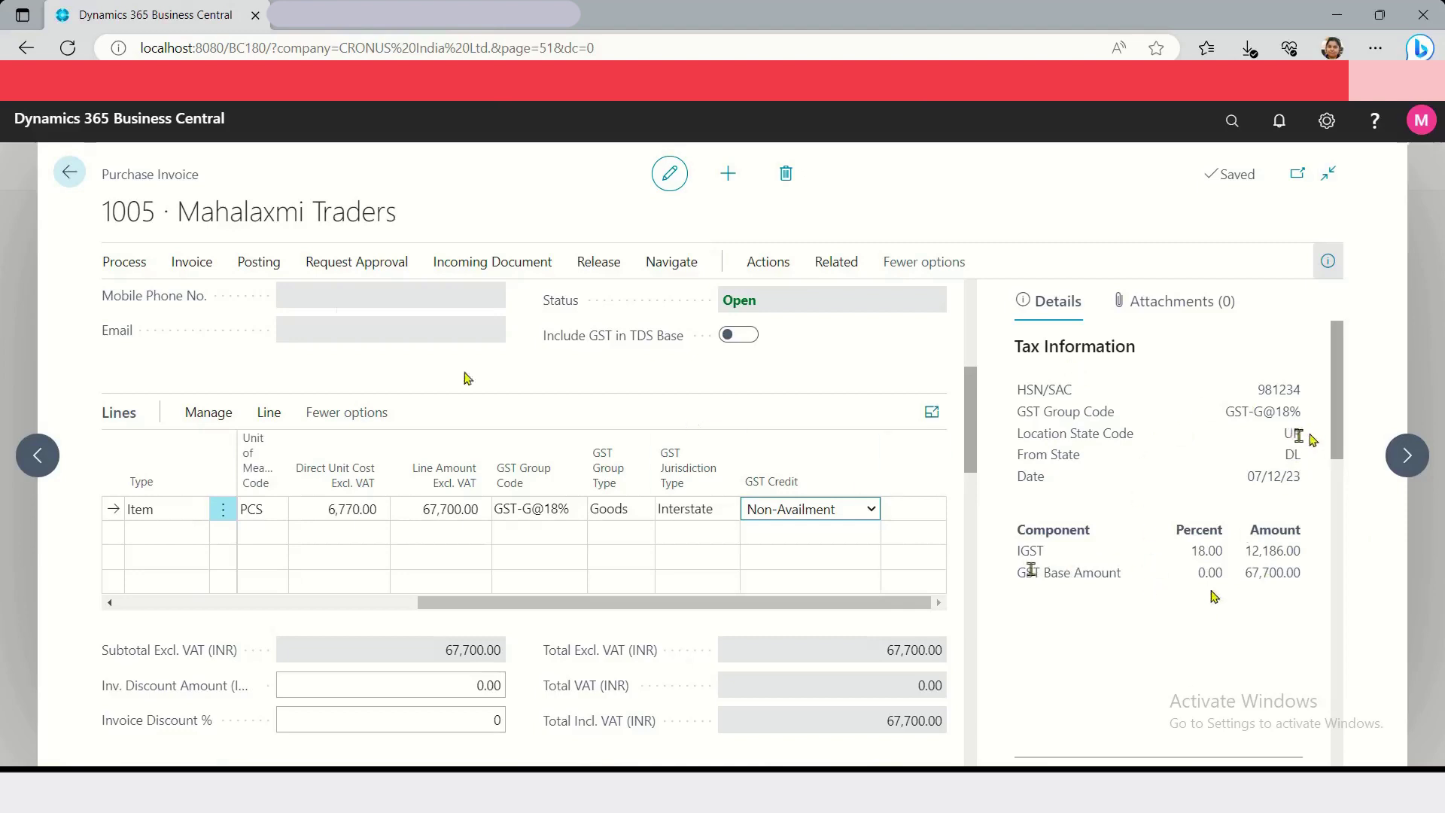
- Preview the invoice posting again with Non-Availment and examine the debit and credit amounts of its G/L entries
left_click(260, 264)
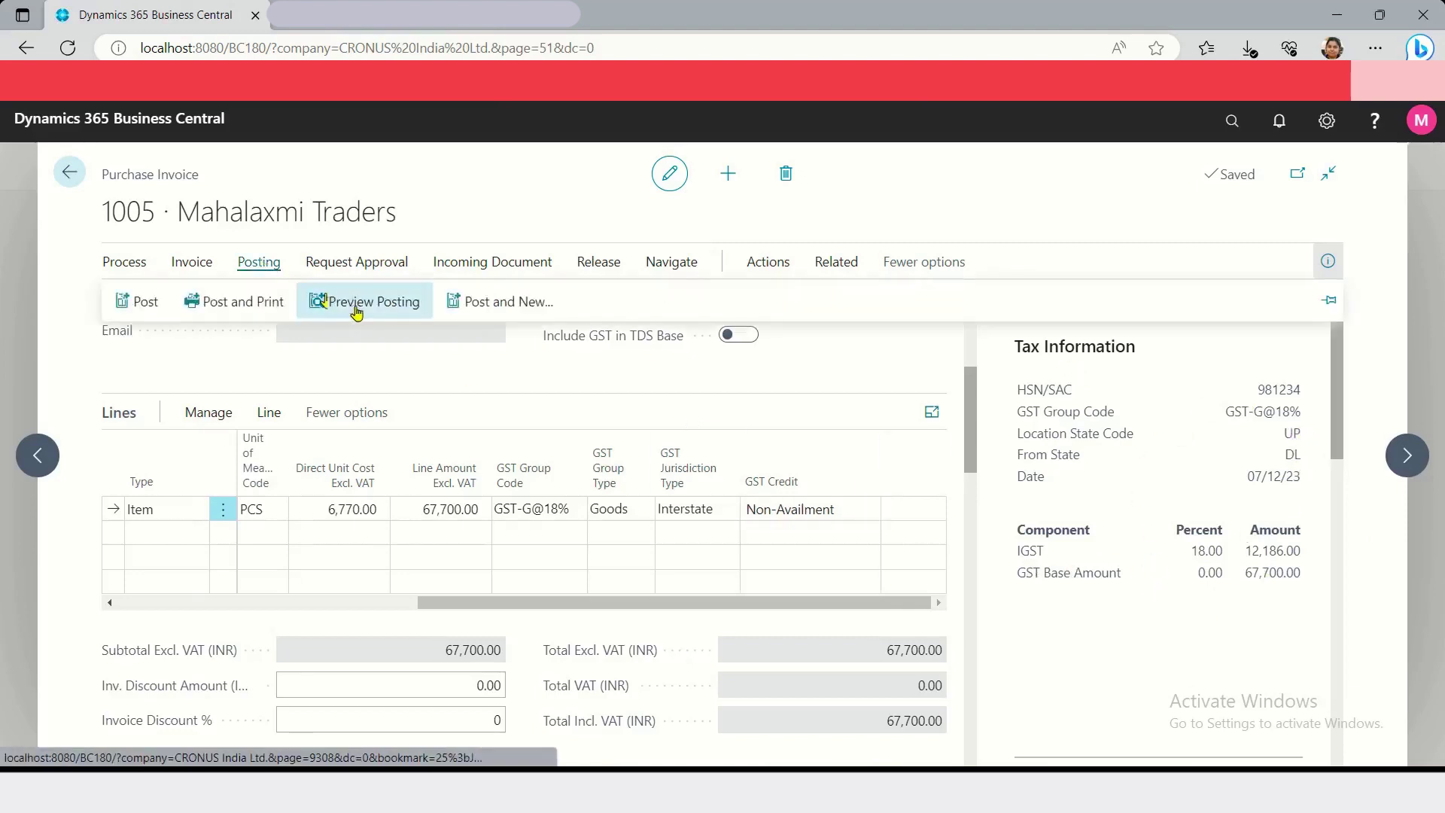
left_click(350, 299)
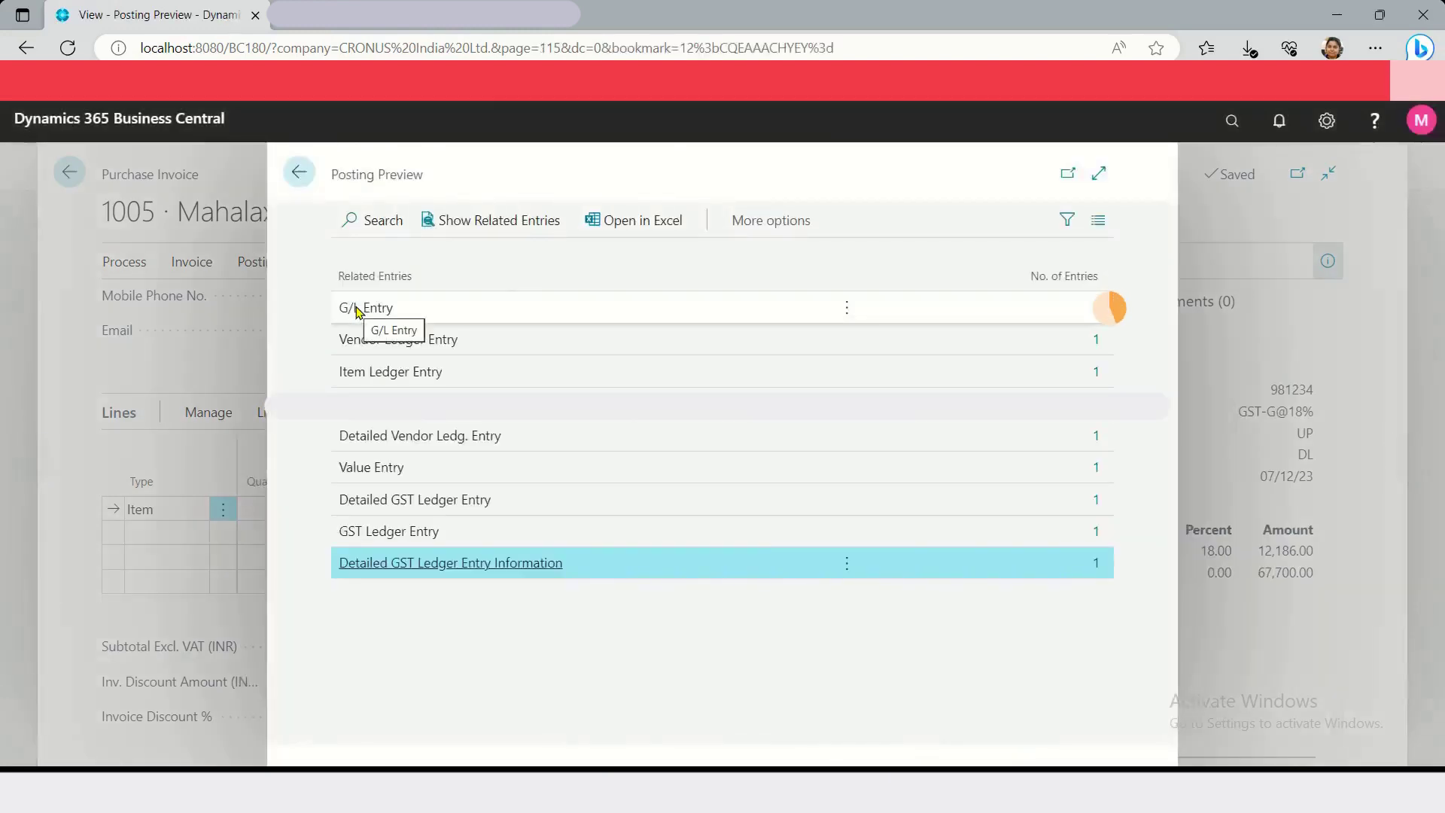
left_click(1108, 307)
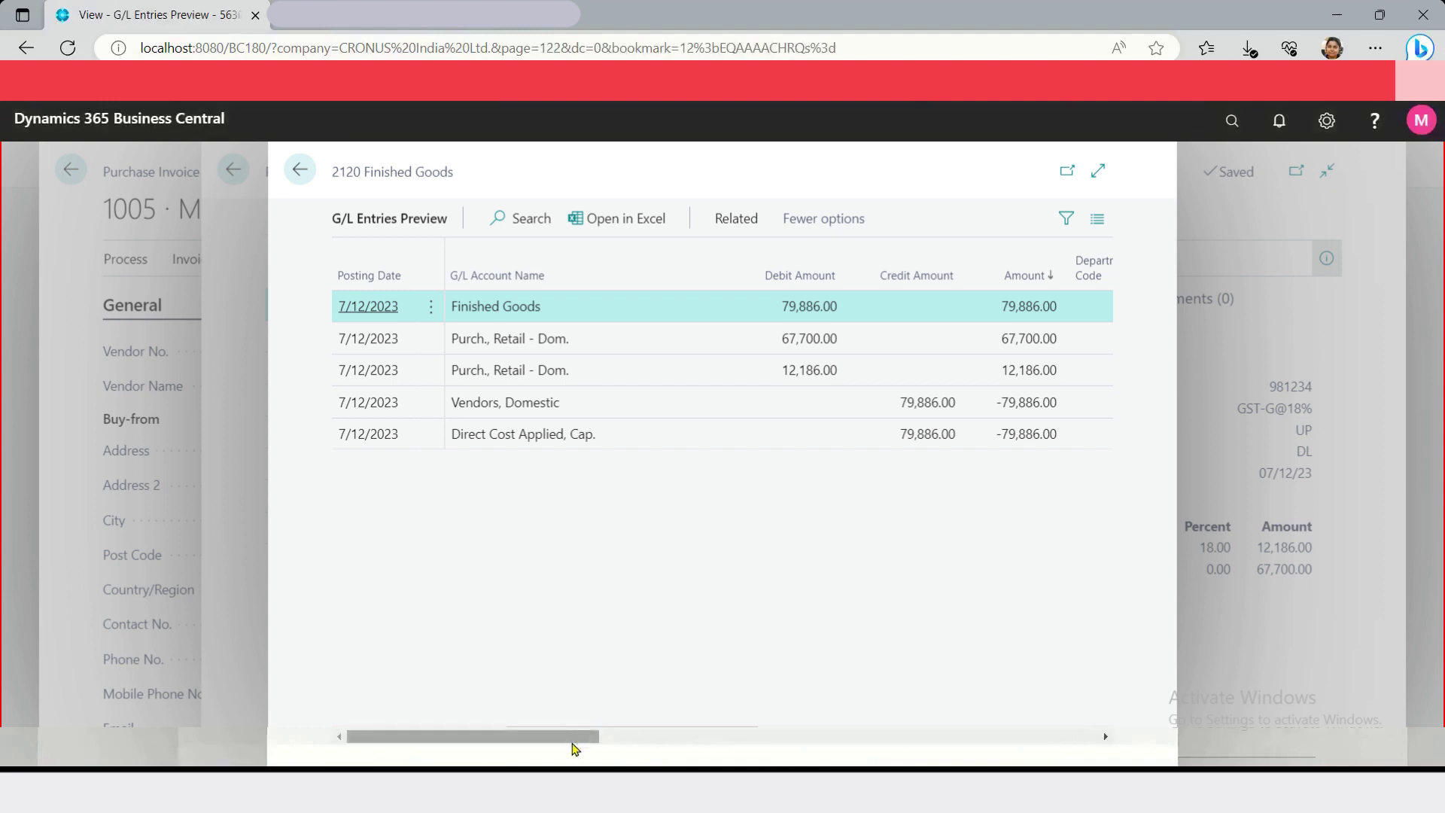
left_click_drag(576, 748, 805, 745)
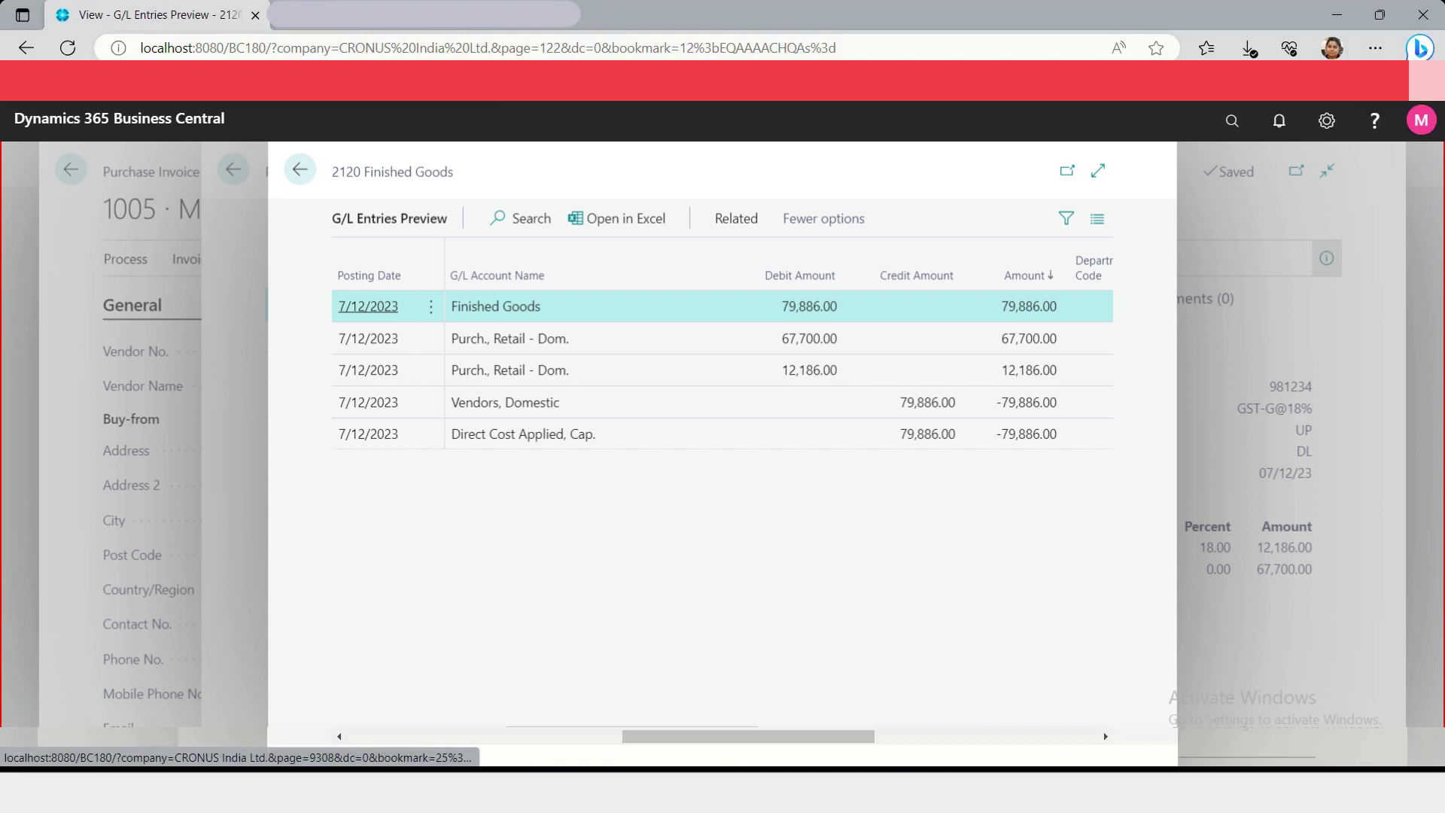
left_click_drag(782, 735, 690, 735)
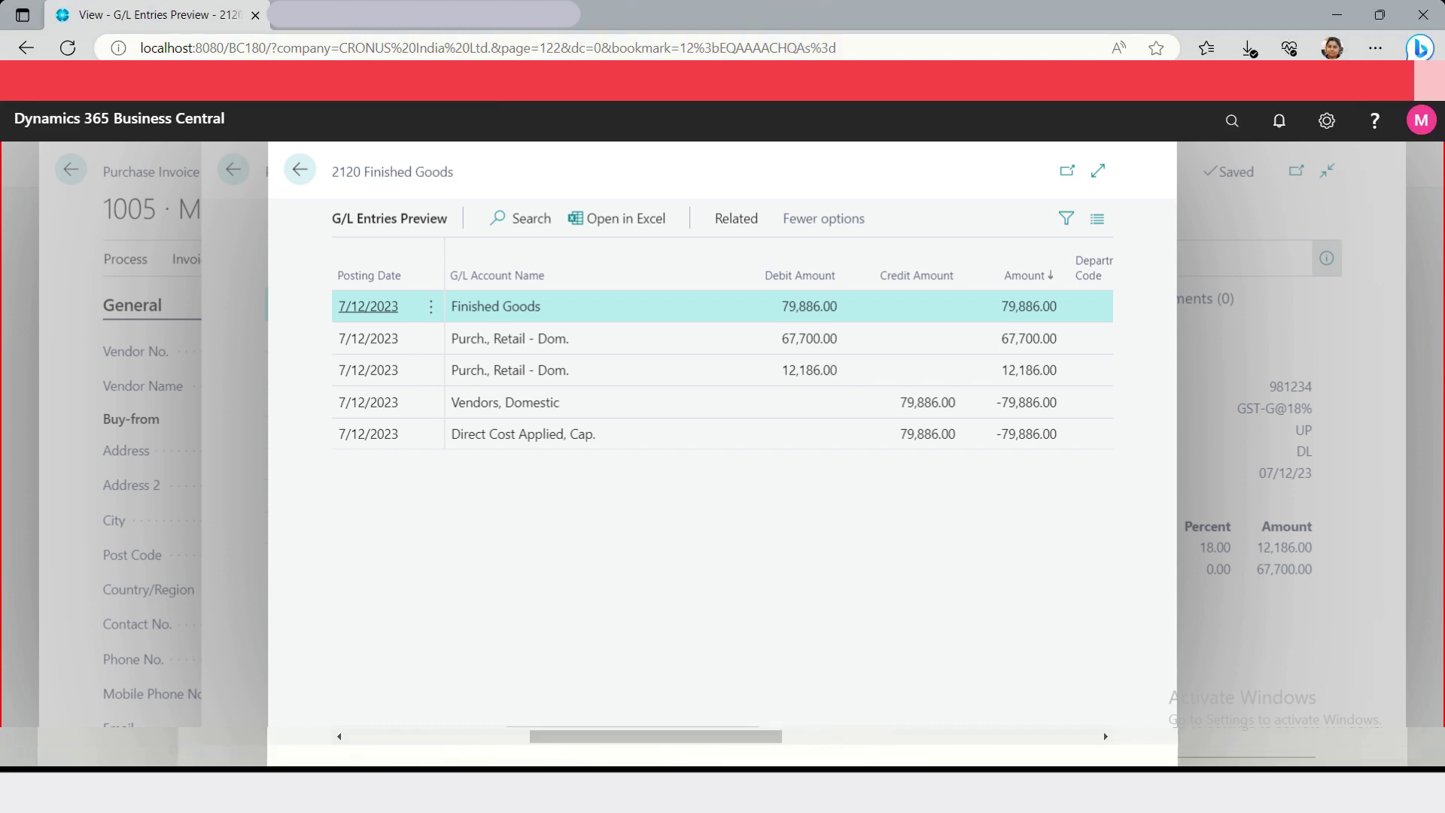